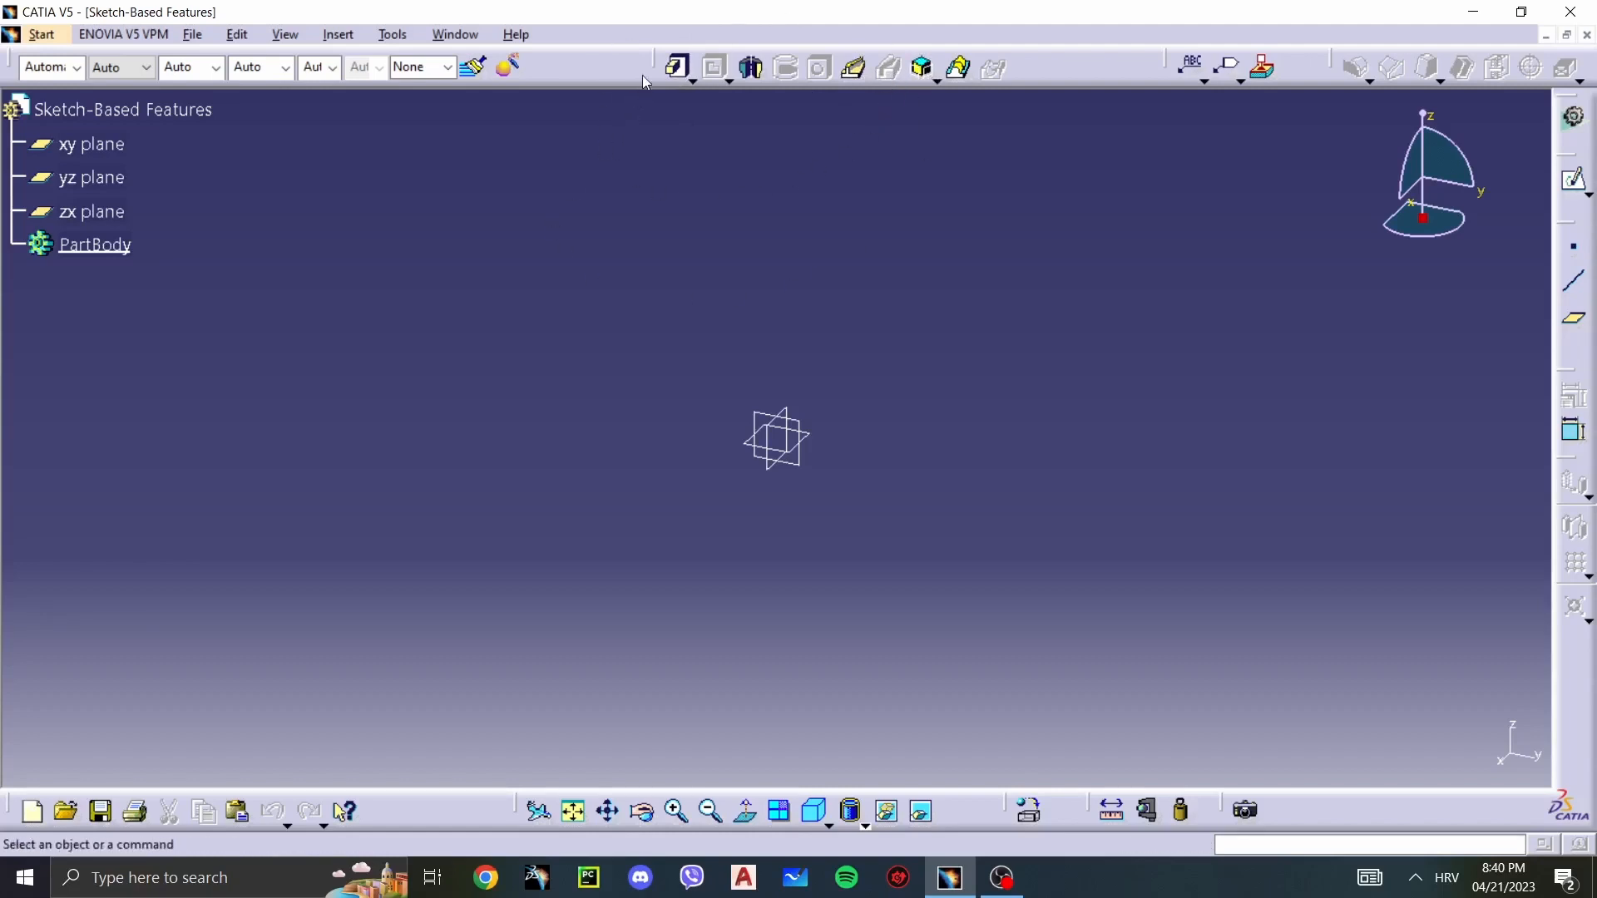
Step: Undock the Sketch-Based Features toolbar into the workspace and look through the list of available toolbars
{"action": "left_click_drag", "start_coordinate": [658, 67], "coordinate": [657, 190]}
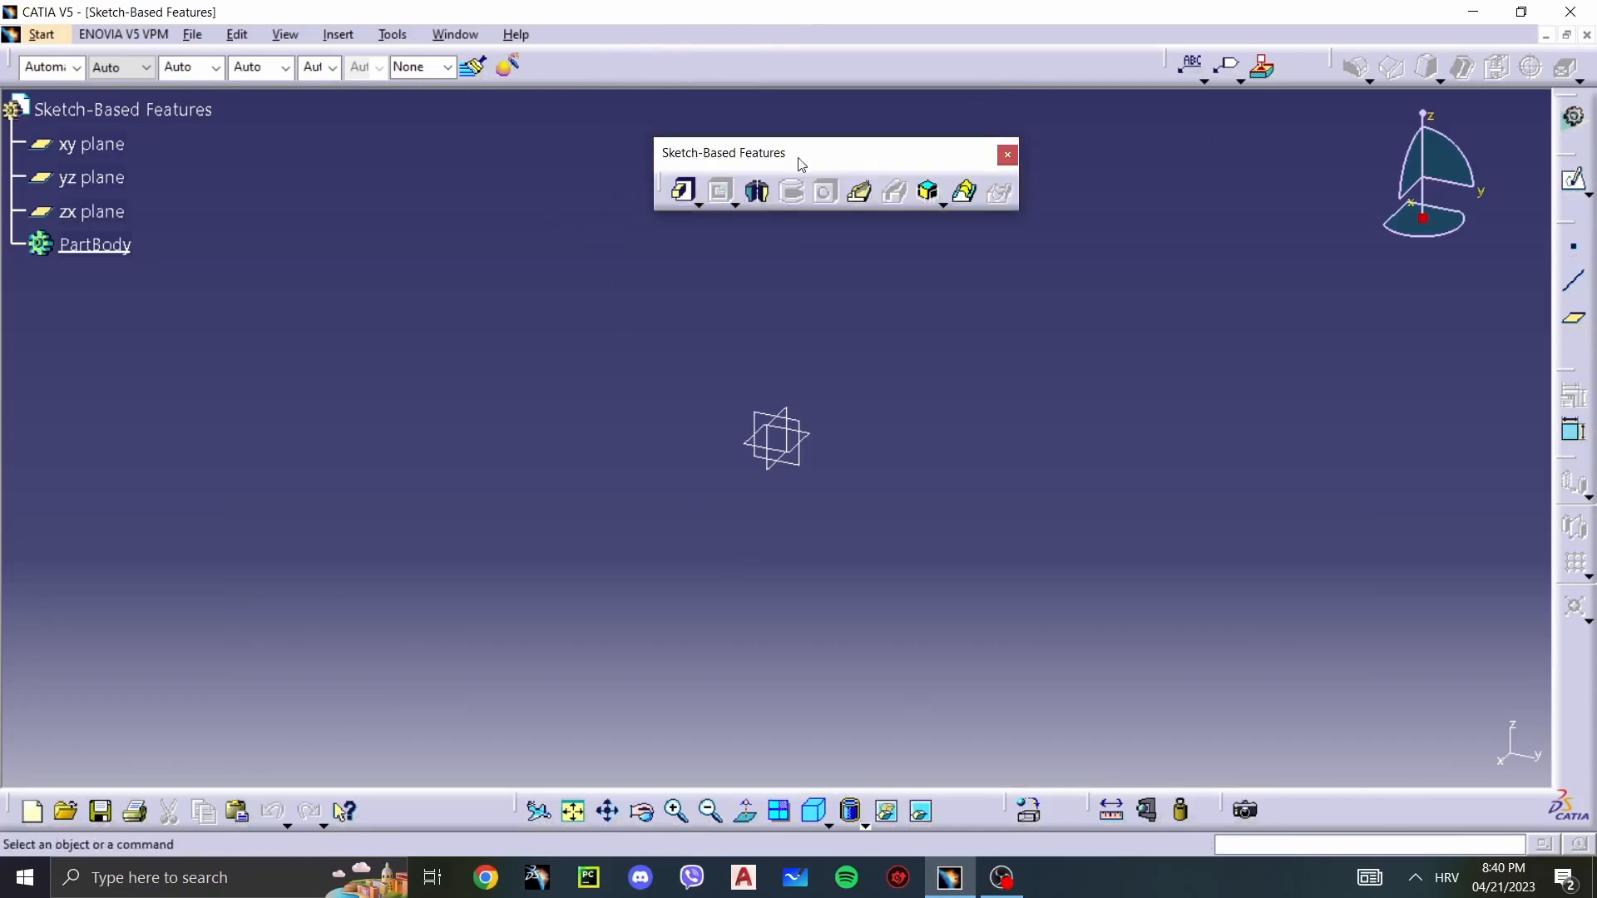
{"action": "right_click", "coordinate": [574, 77]}
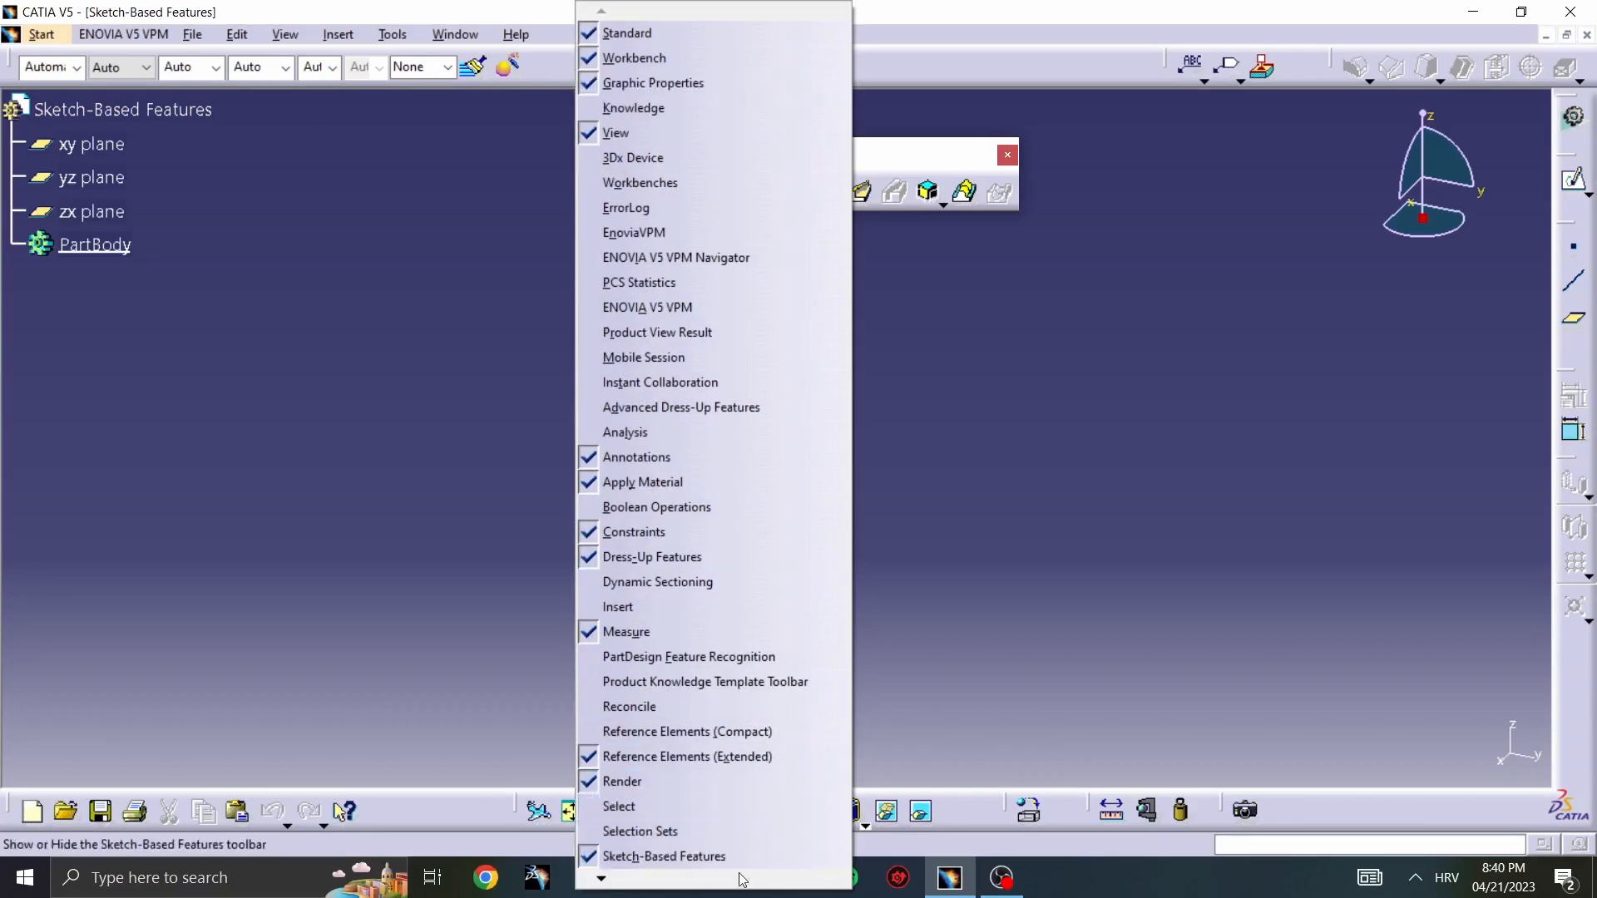
{"action": "left_click", "coordinate": [1038, 725]}
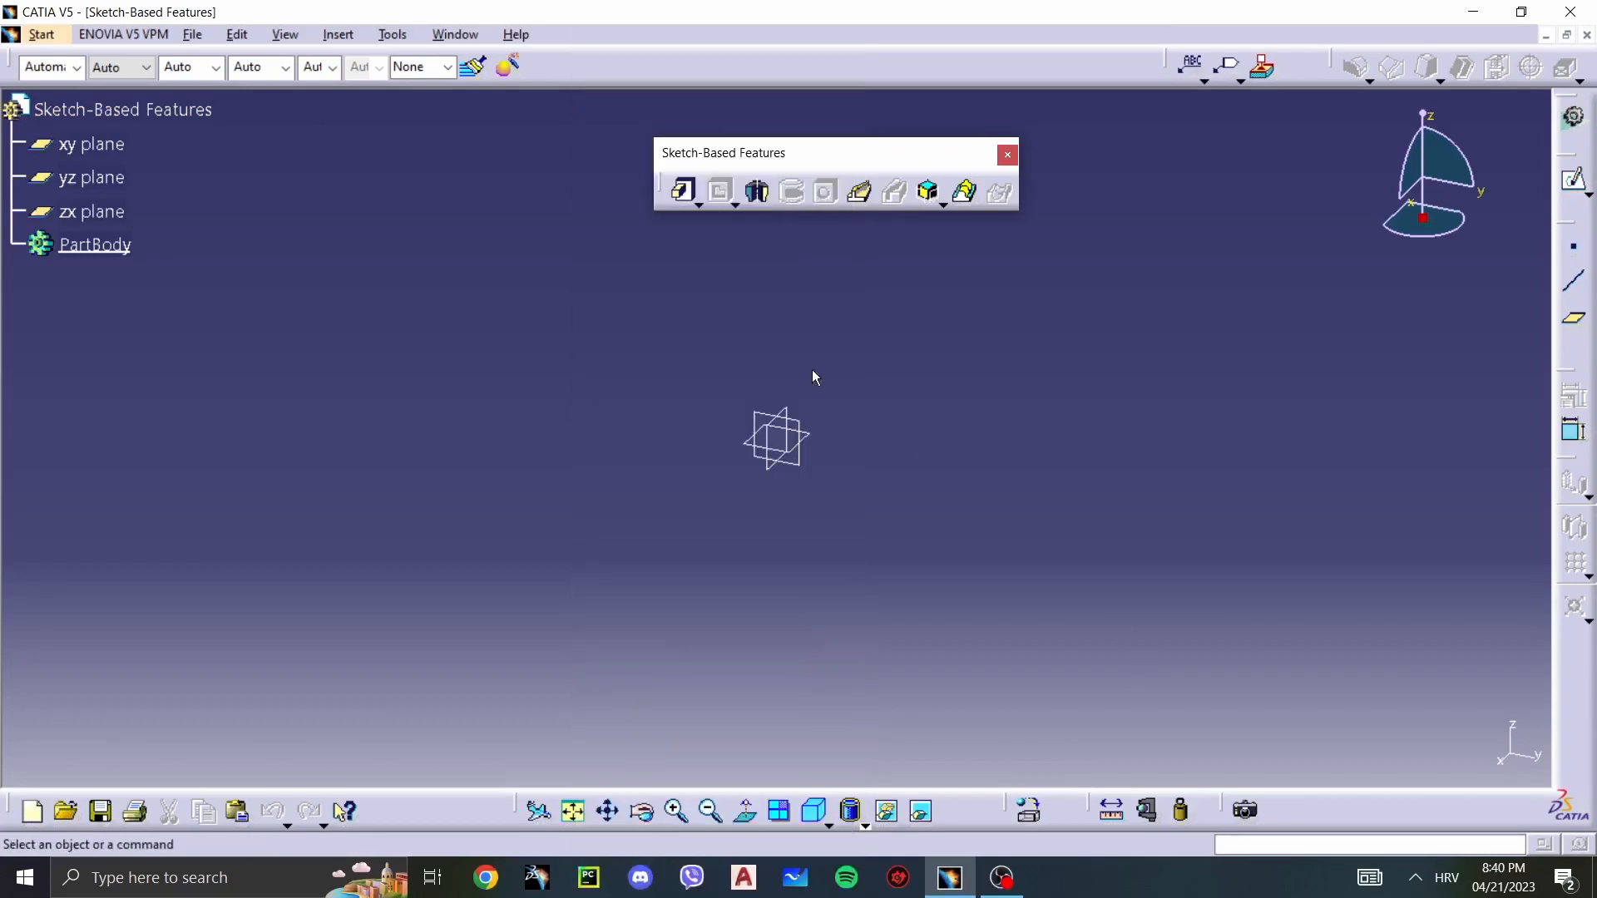
Step: Sketch a rectangle on the xy plane with one corner at the origin and exit the sketch
{"action": "left_click", "coordinate": [682, 195]}
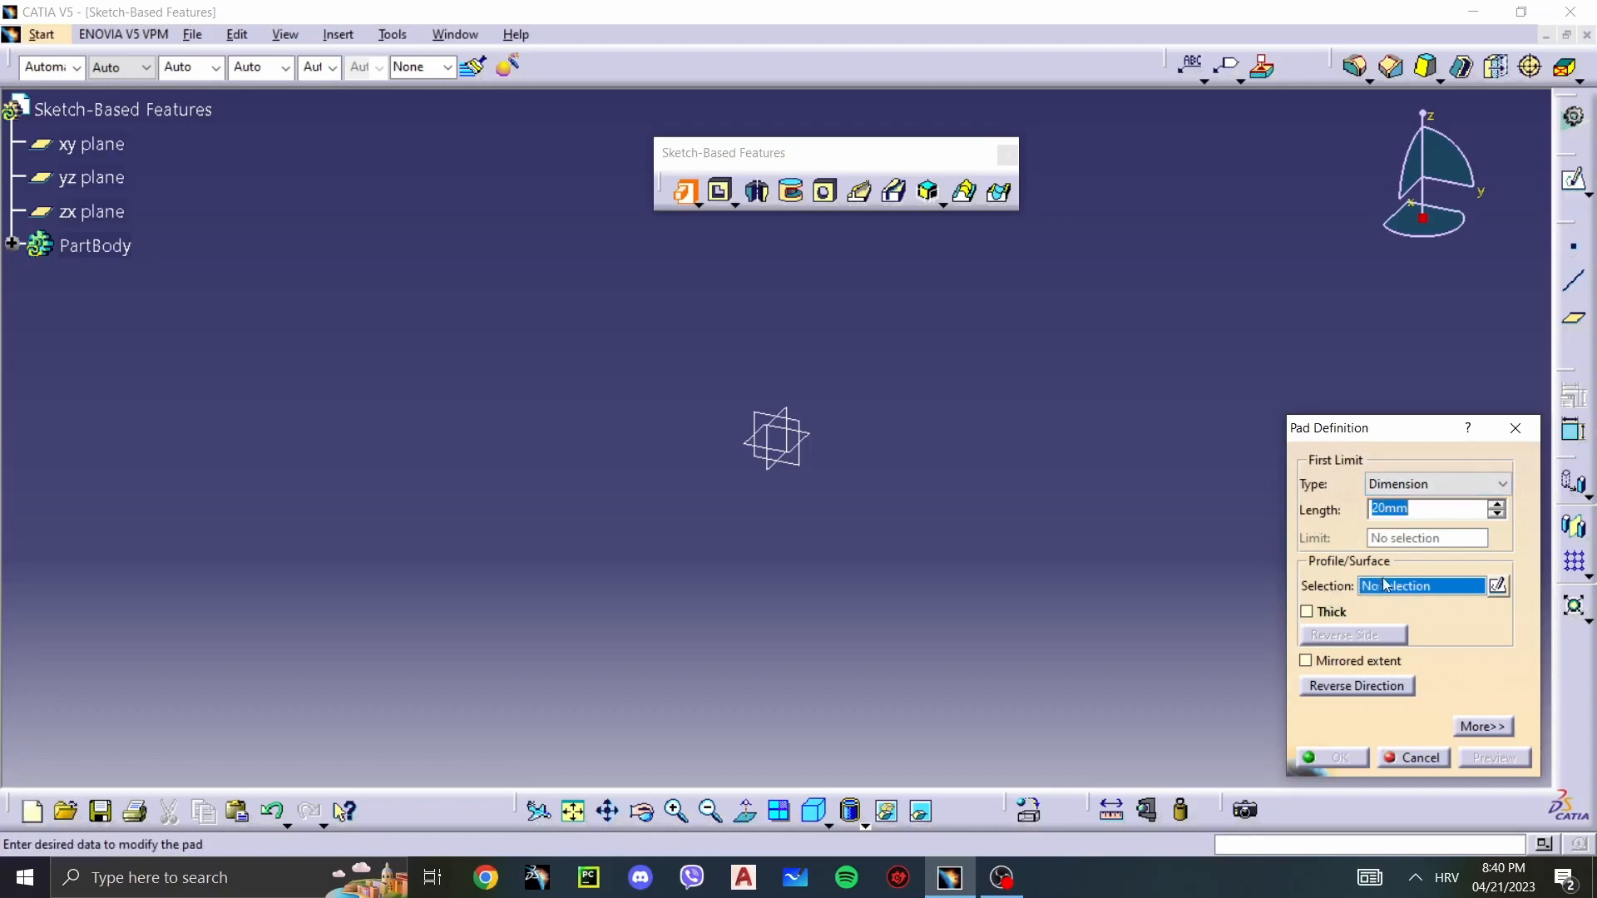
{"action": "left_click", "coordinate": [1414, 758]}
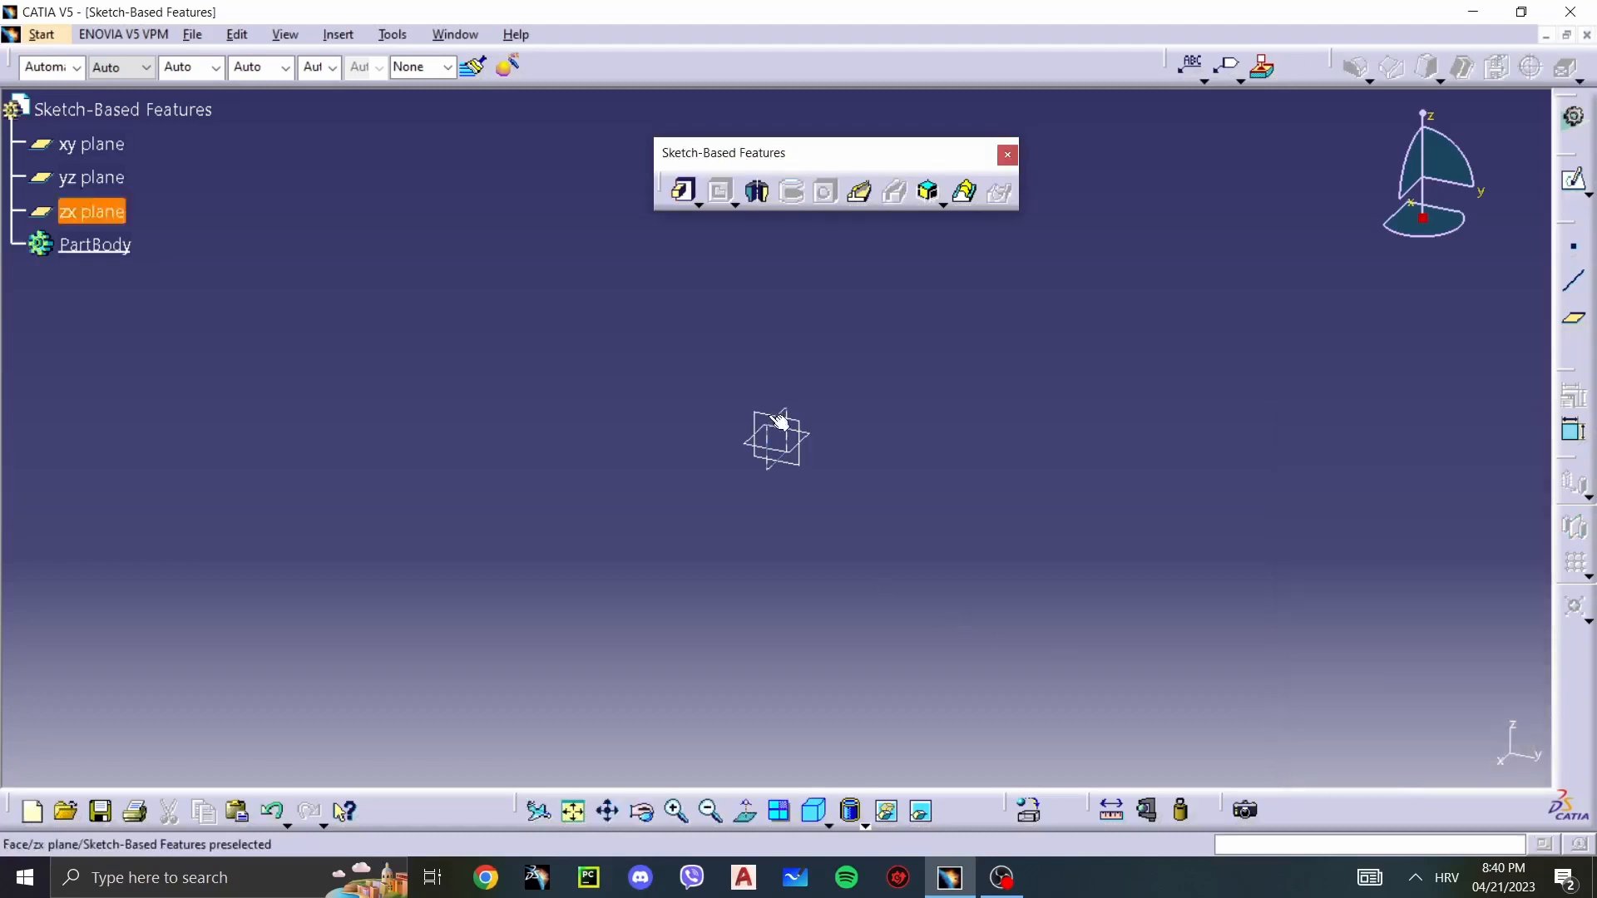
{"action": "left_click", "coordinate": [1574, 179]}
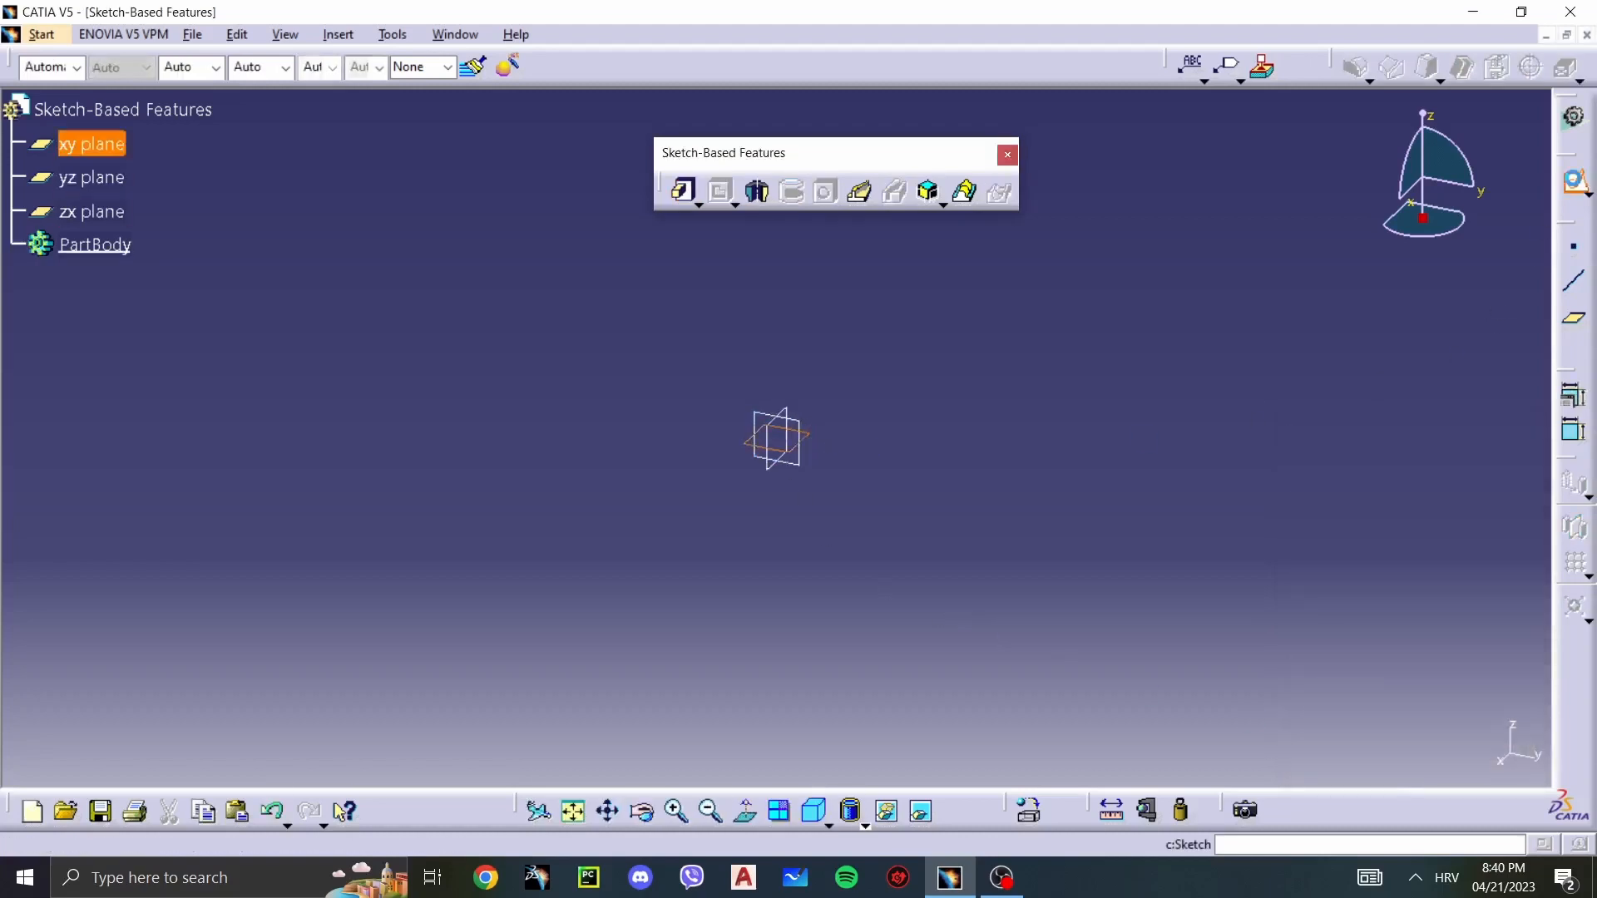
{"action": "left_click", "coordinate": [1576, 359]}
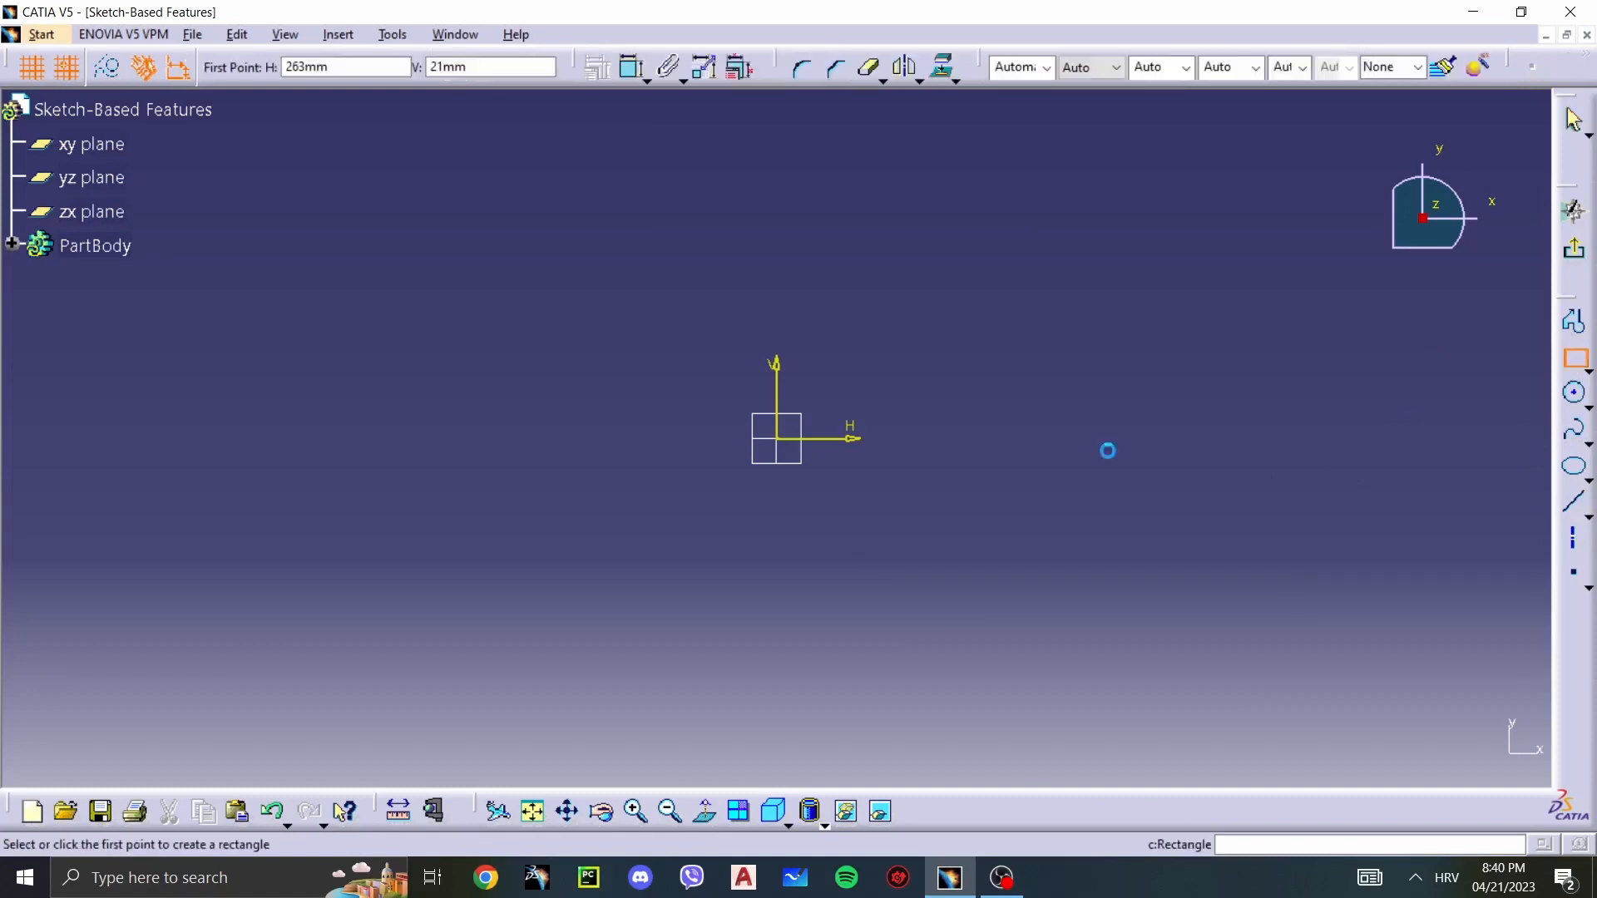
{"action": "left_click", "coordinate": [787, 445]}
{"action": "left_click", "coordinate": [969, 316]}
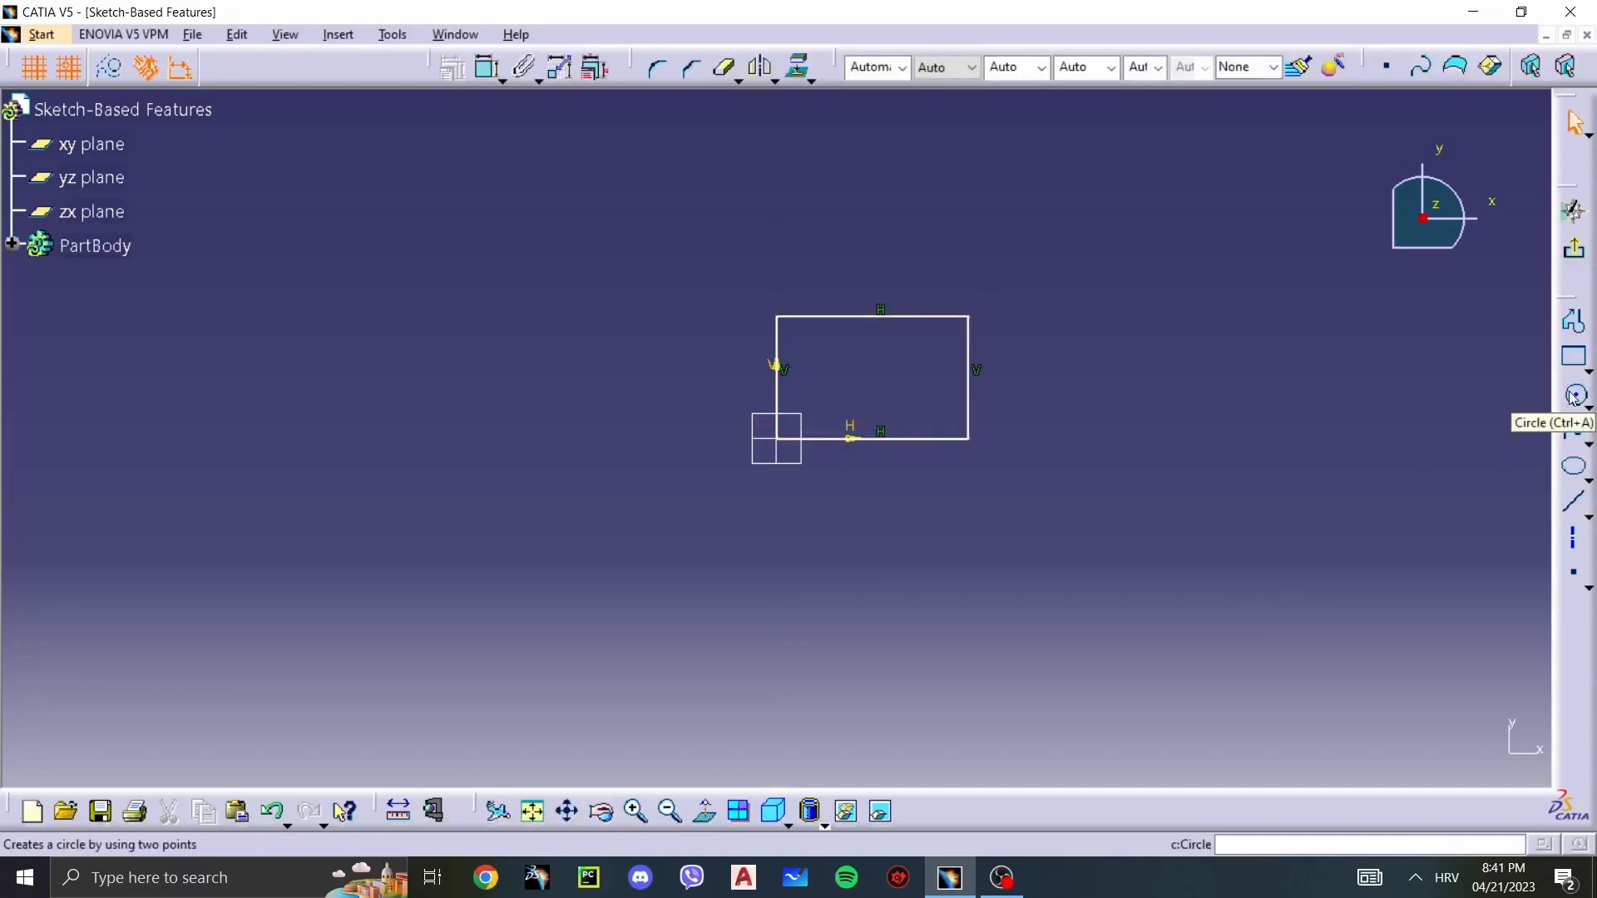
{"action": "left_click", "coordinate": [1574, 248]}
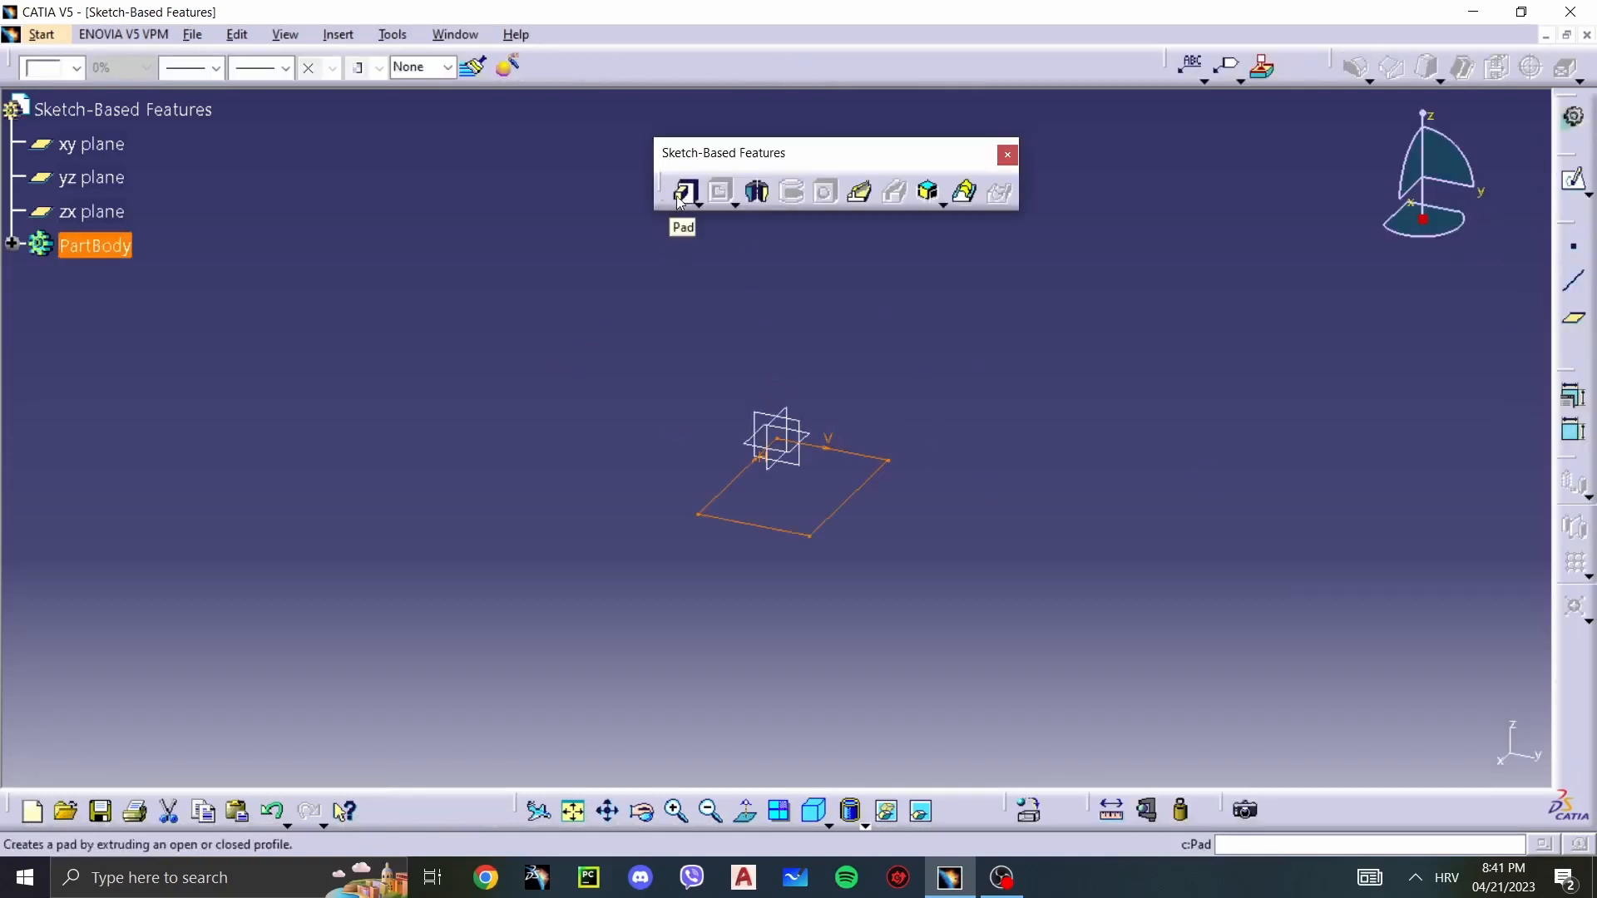
Step: Create a Pad from the rectangle sketch with a length of 25 mm
{"action": "left_click", "coordinate": [680, 198]}
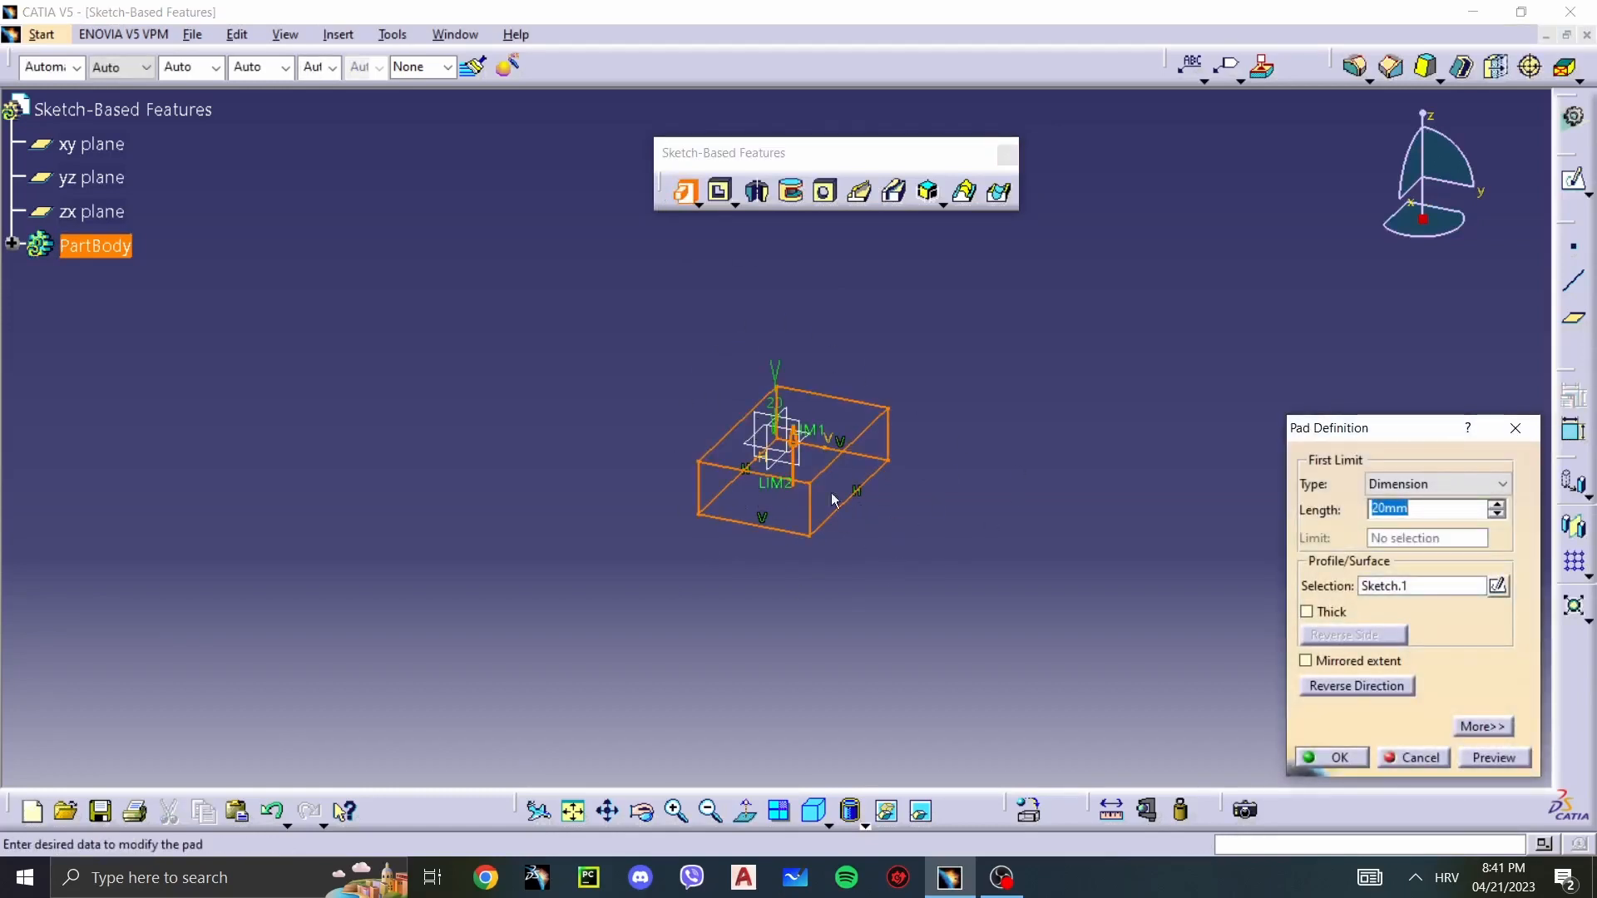
{"action": "left_click", "coordinate": [1498, 503]}
{"action": "left_click", "coordinate": [1497, 504]}
{"action": "left_click", "coordinate": [1497, 505]}
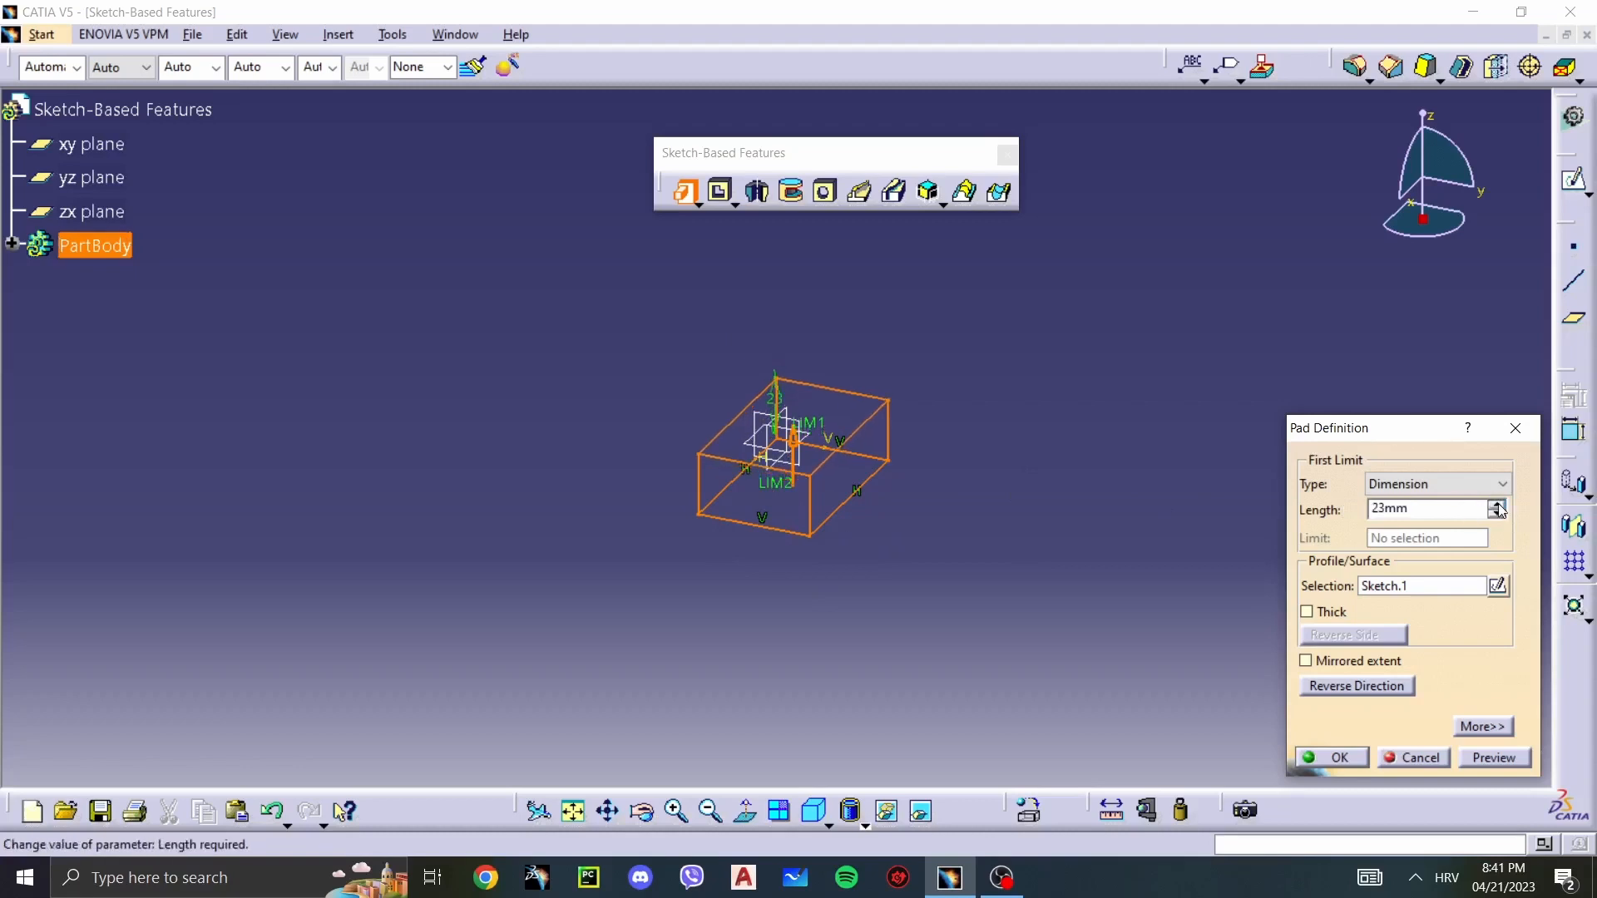
{"action": "left_click", "coordinate": [1497, 505]}
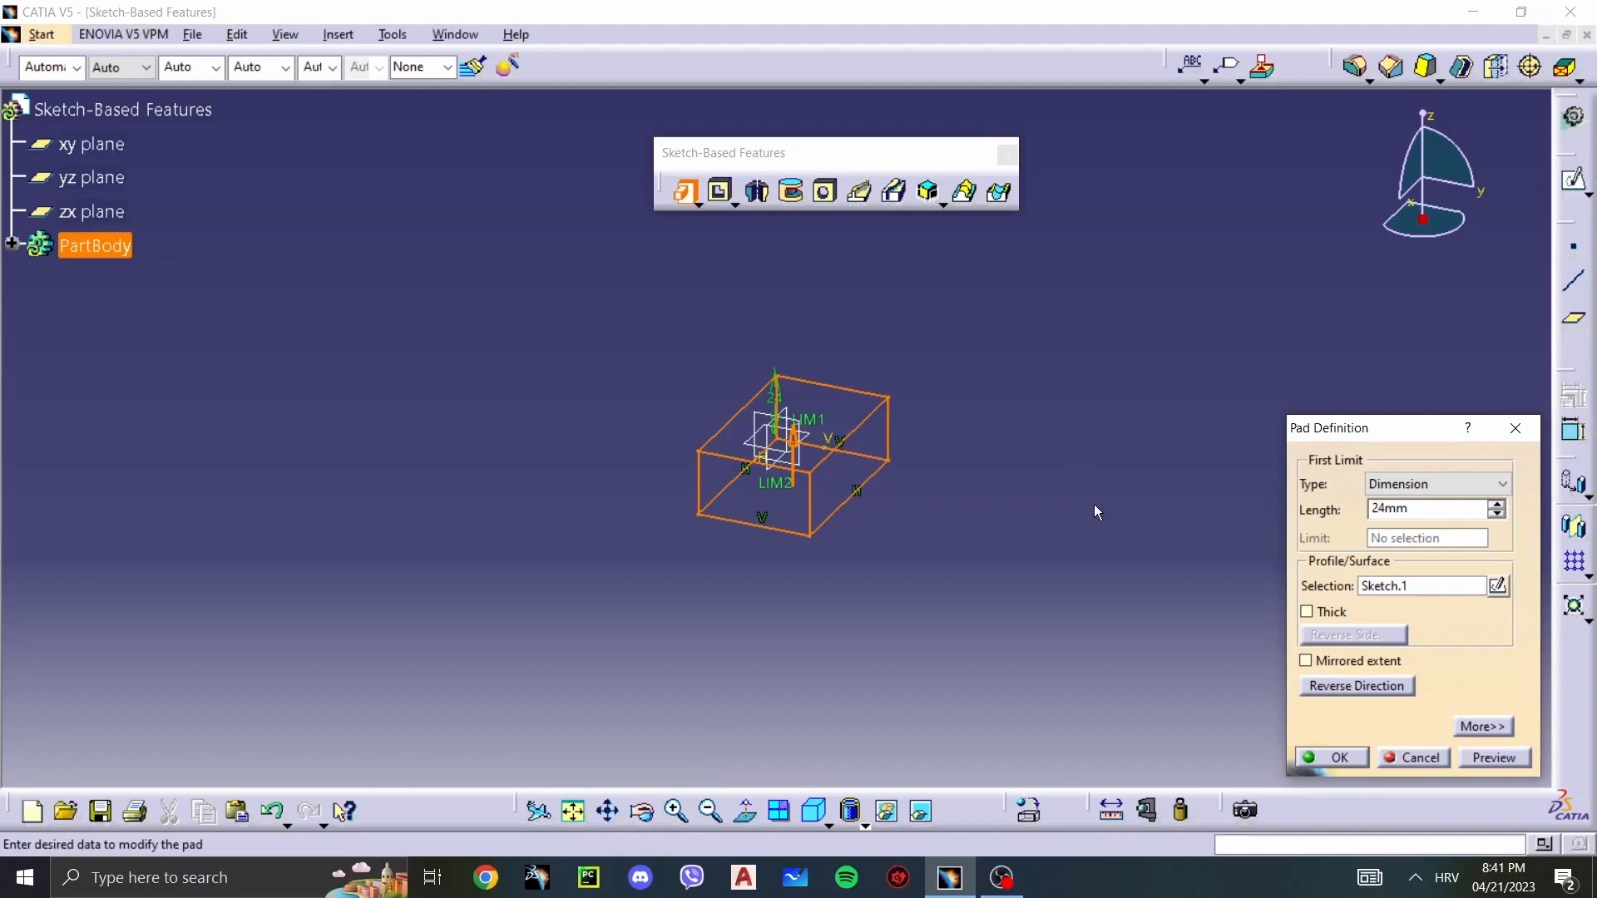
{"action": "left_click", "coordinate": [1497, 505]}
{"action": "left_click", "coordinate": [1479, 758]}
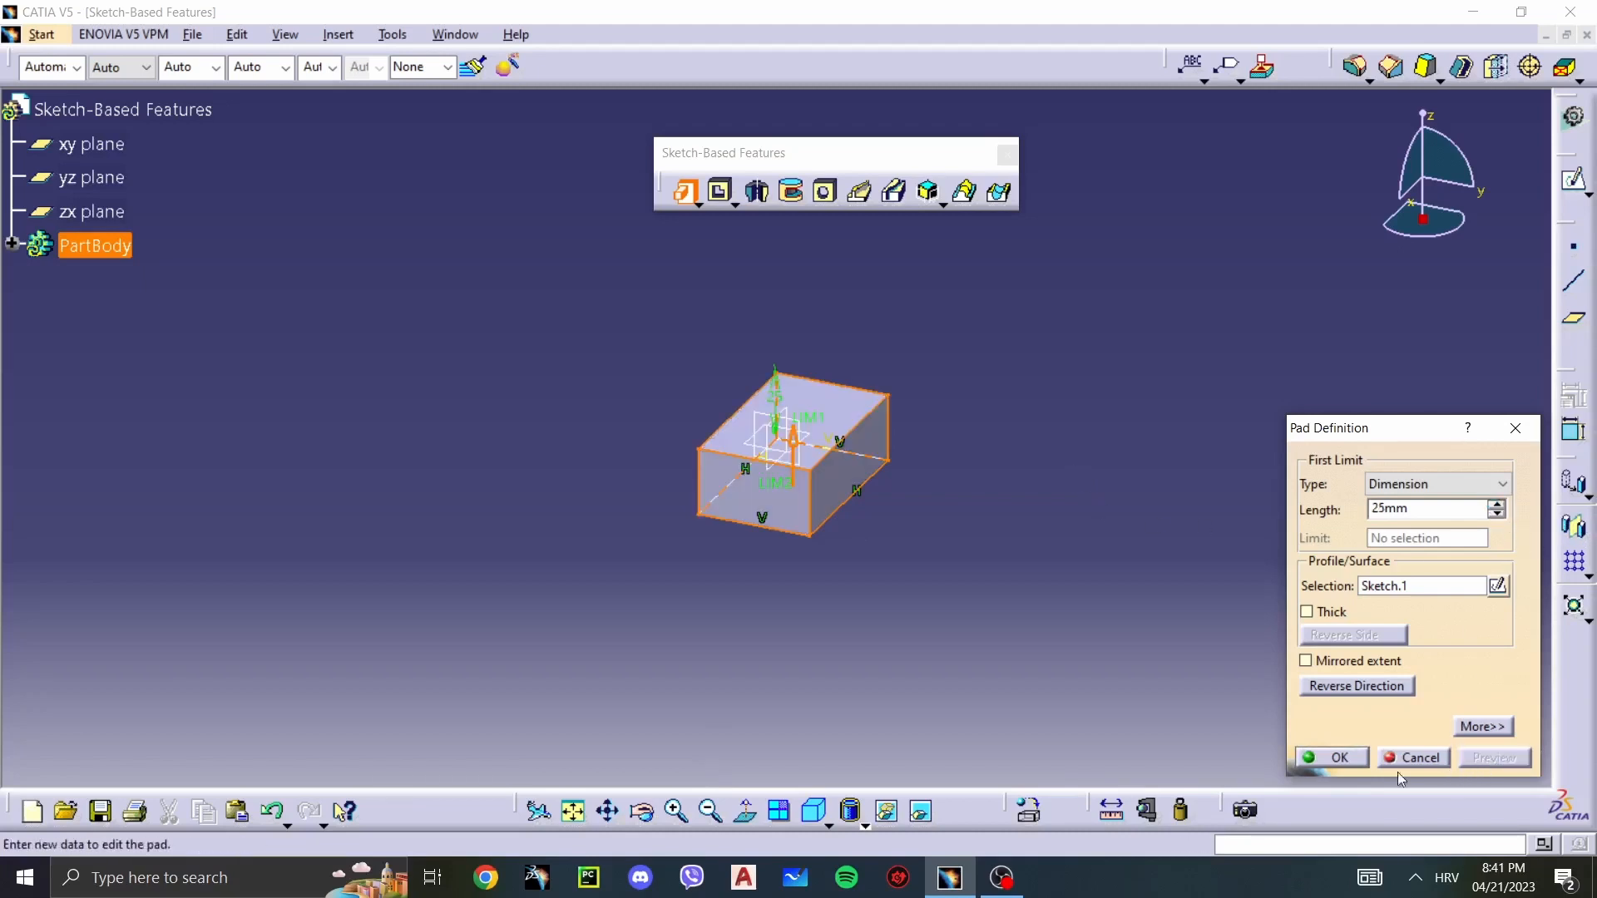
{"action": "left_click", "coordinate": [1335, 758]}
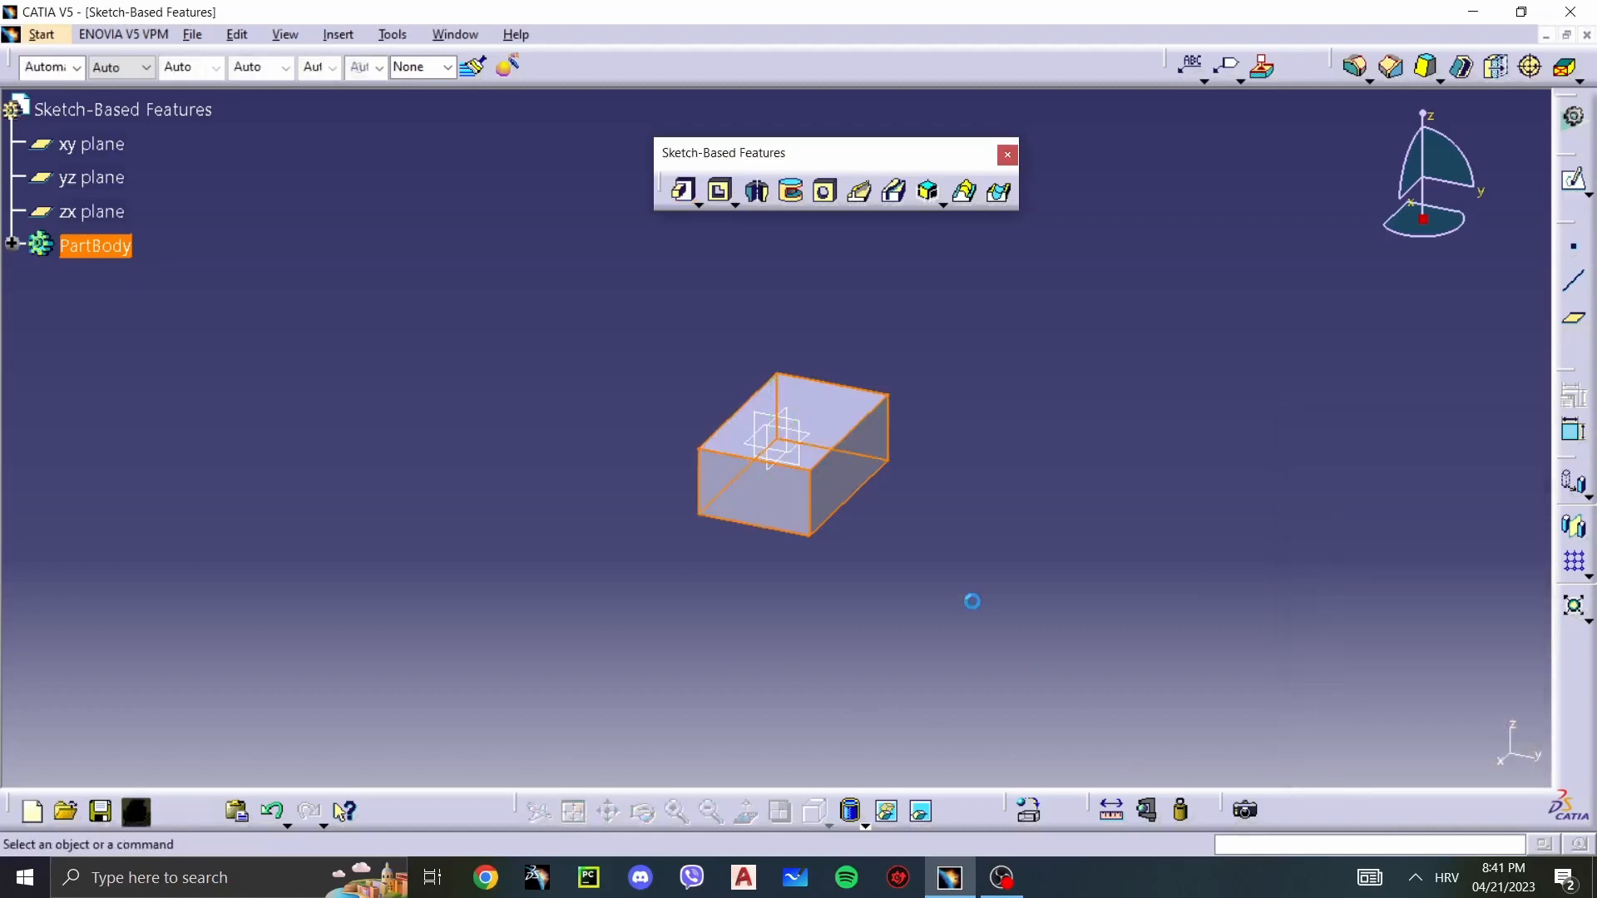
Step: Edit the pad as a thick profile with Thickness1 set to 5 mm and preview it
{"action": "middle_click_drag", "start_coordinate": [809, 520], "coordinate": [874, 552]}
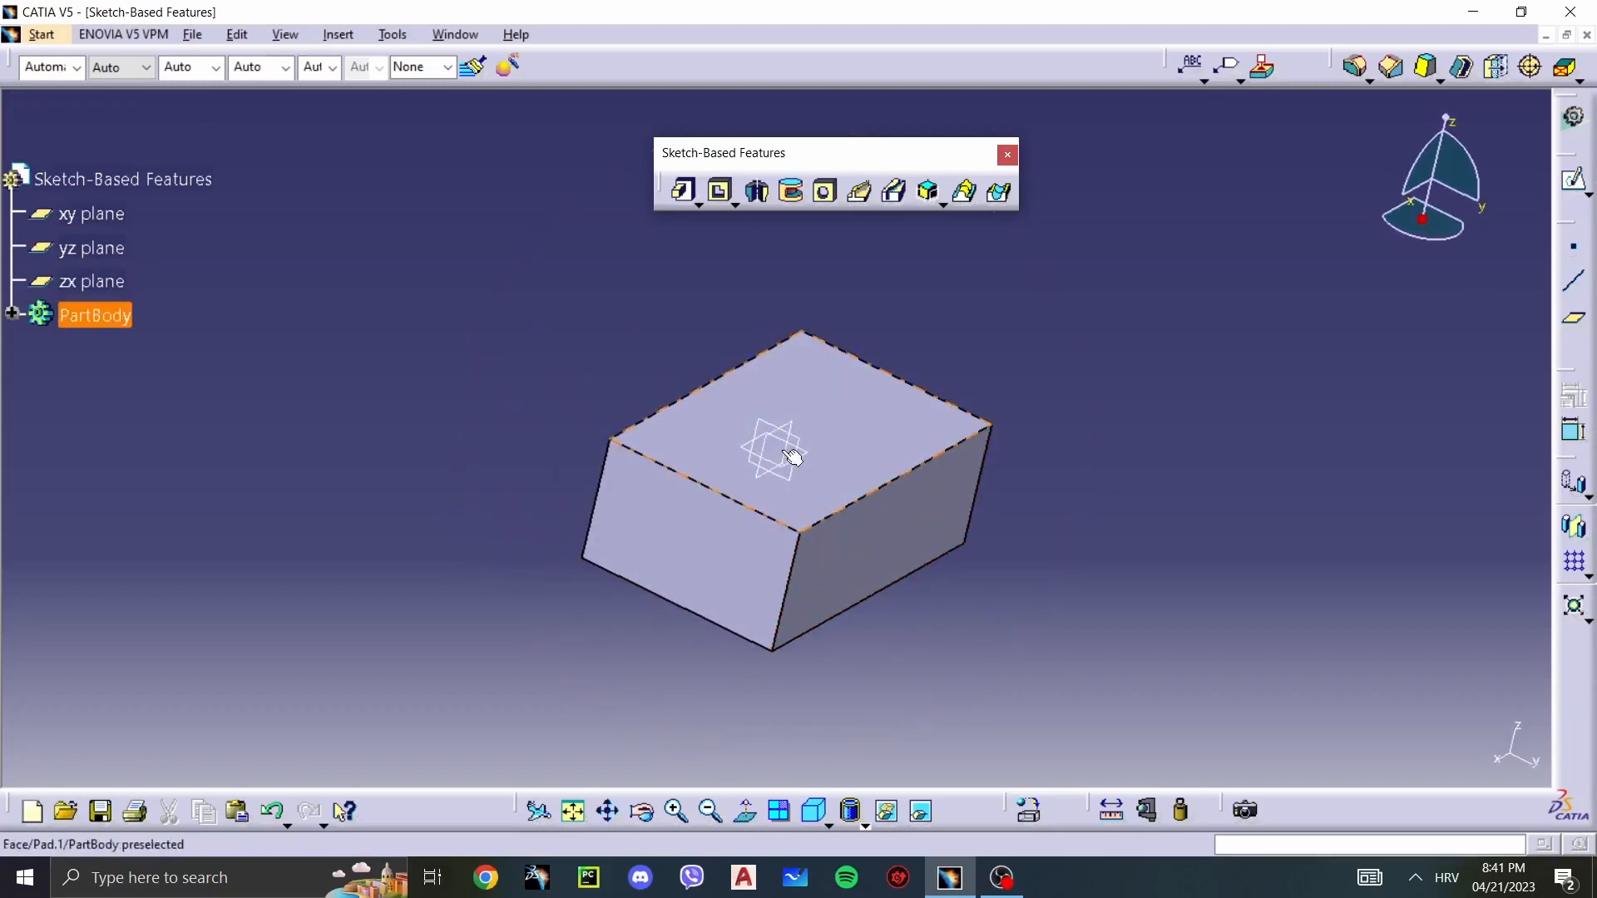
{"action": "double_click", "coordinate": [849, 444]}
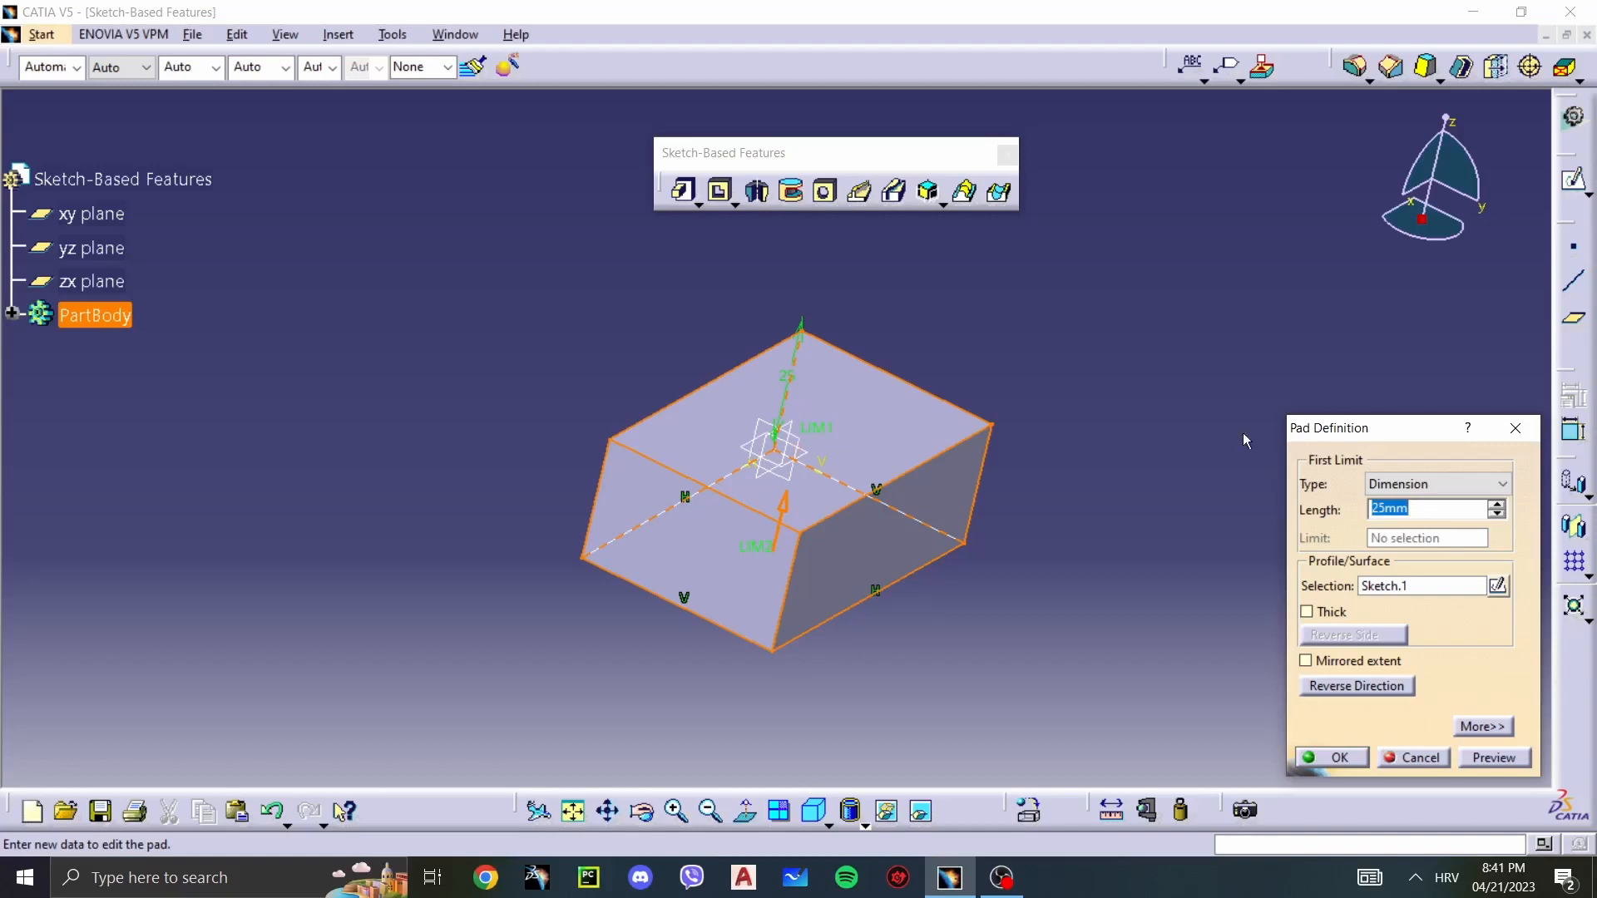
{"action": "left_click", "coordinate": [11, 314]}
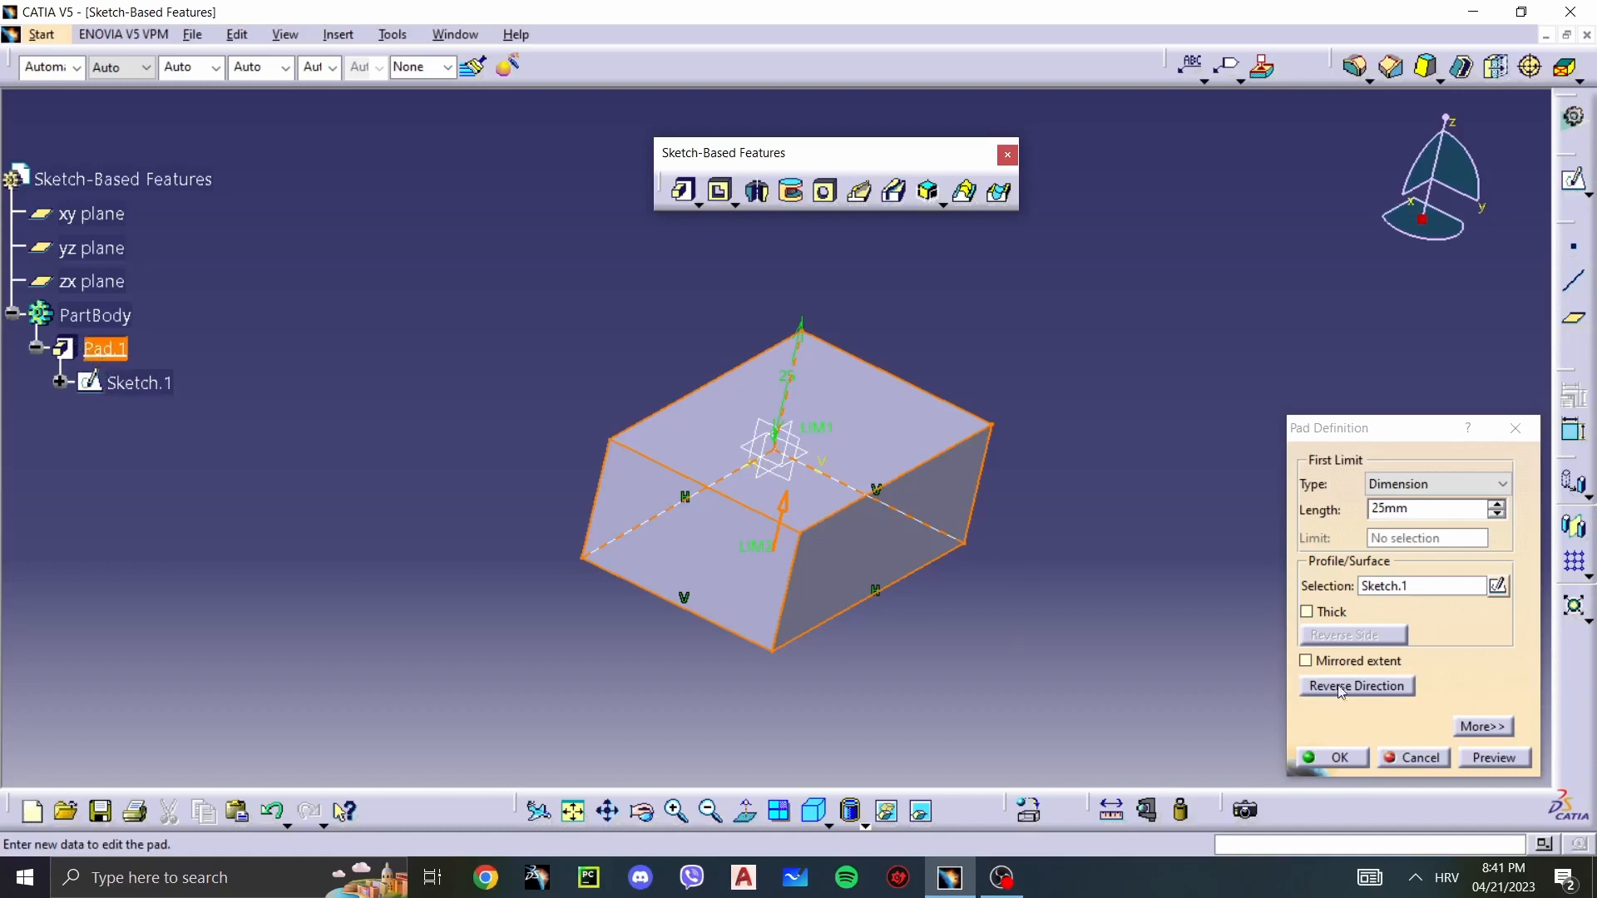
{"action": "left_click", "coordinate": [1307, 614]}
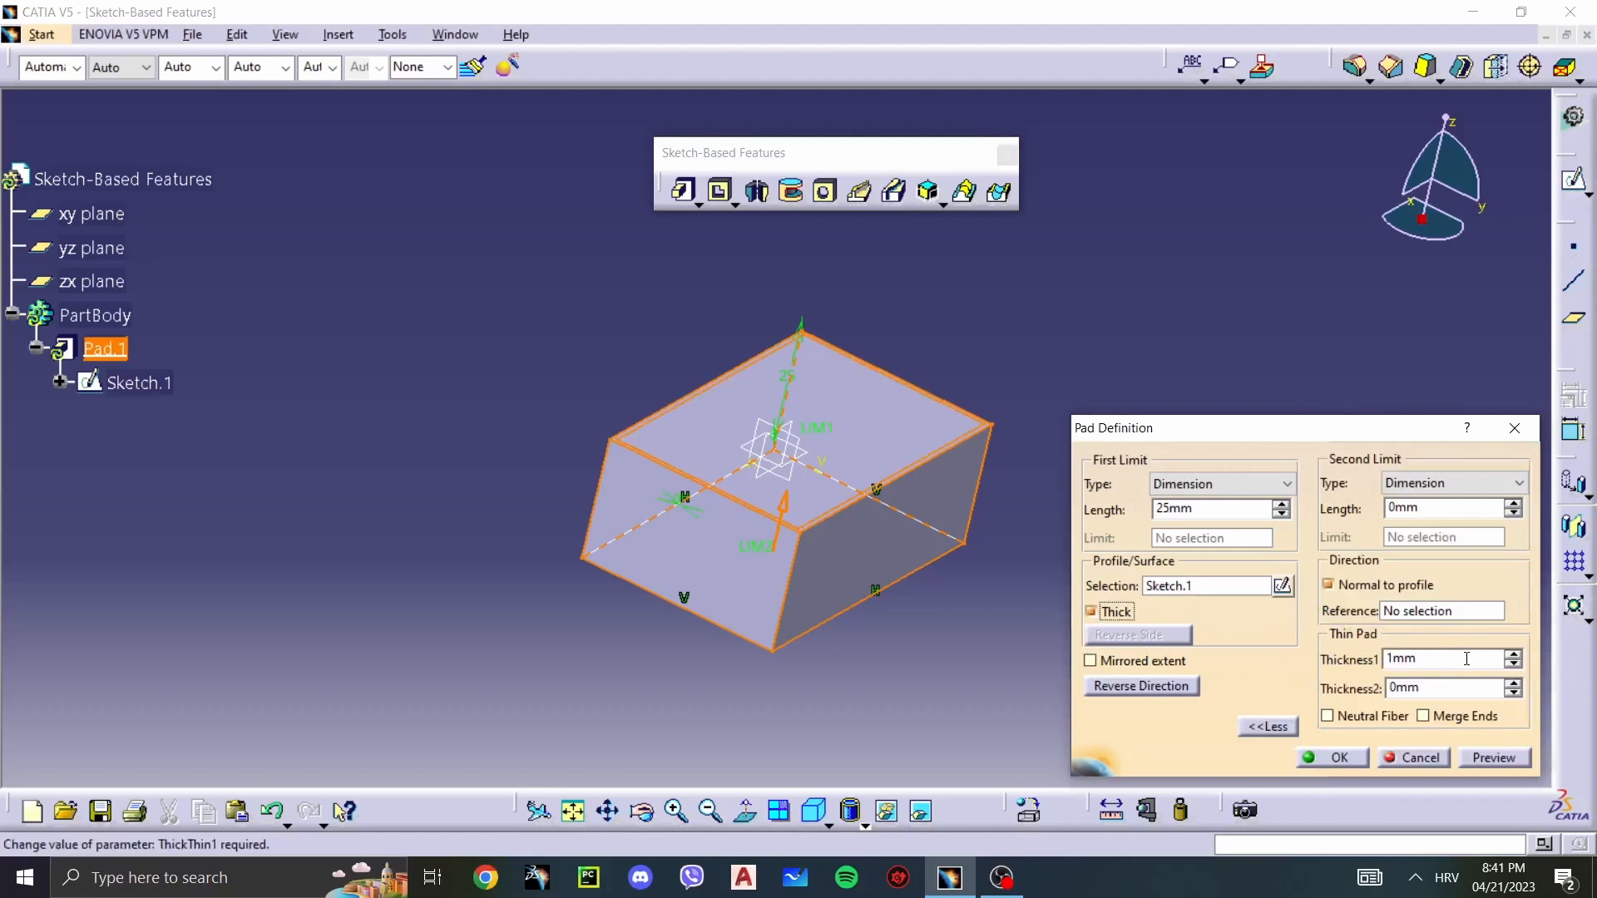
{"action": "left_click", "coordinate": [1512, 656]}
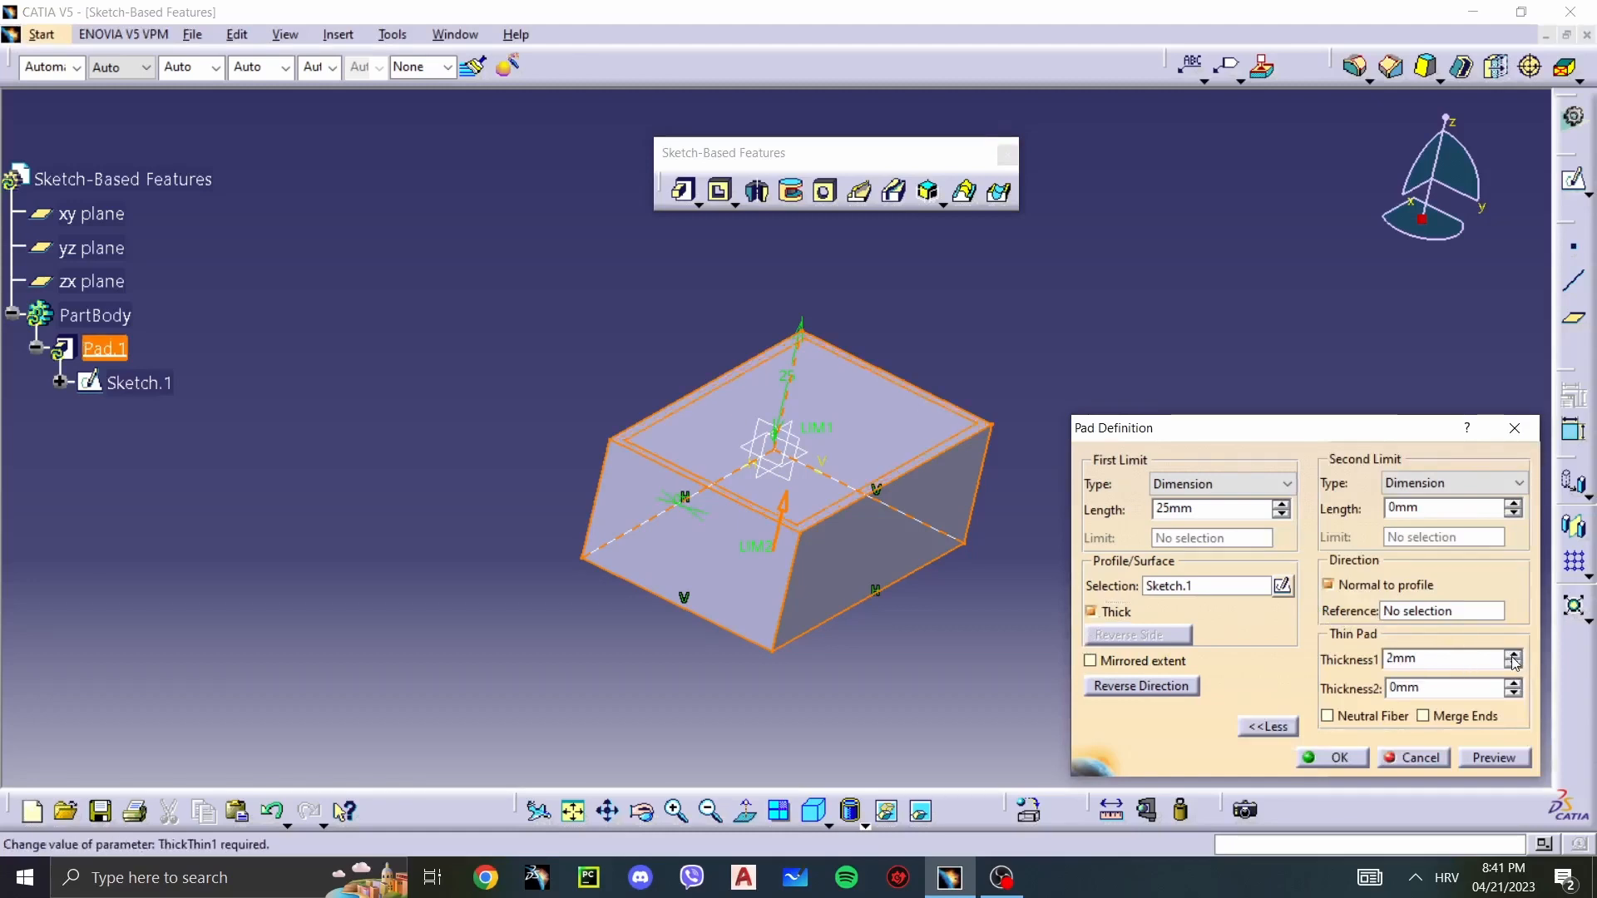
{"action": "left_click", "coordinate": [1512, 655]}
{"action": "left_click", "coordinate": [1512, 656]}
{"action": "left_click", "coordinate": [1512, 655]}
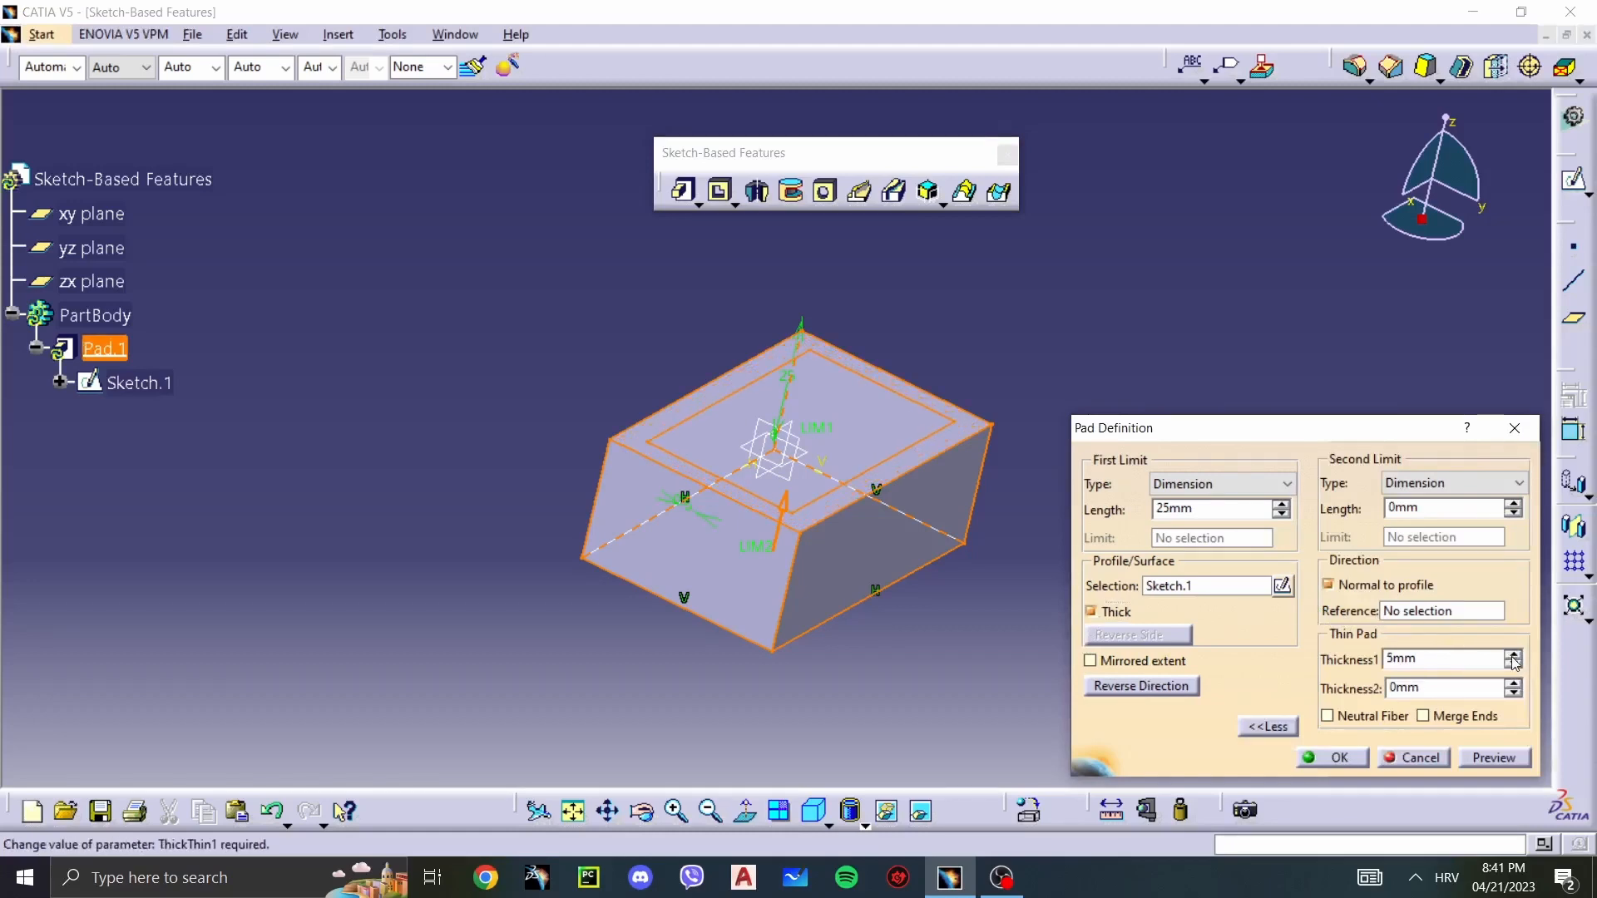
{"action": "left_click", "coordinate": [1495, 757]}
{"action": "middle_click_drag", "start_coordinate": [797, 391], "coordinate": [820, 613]}
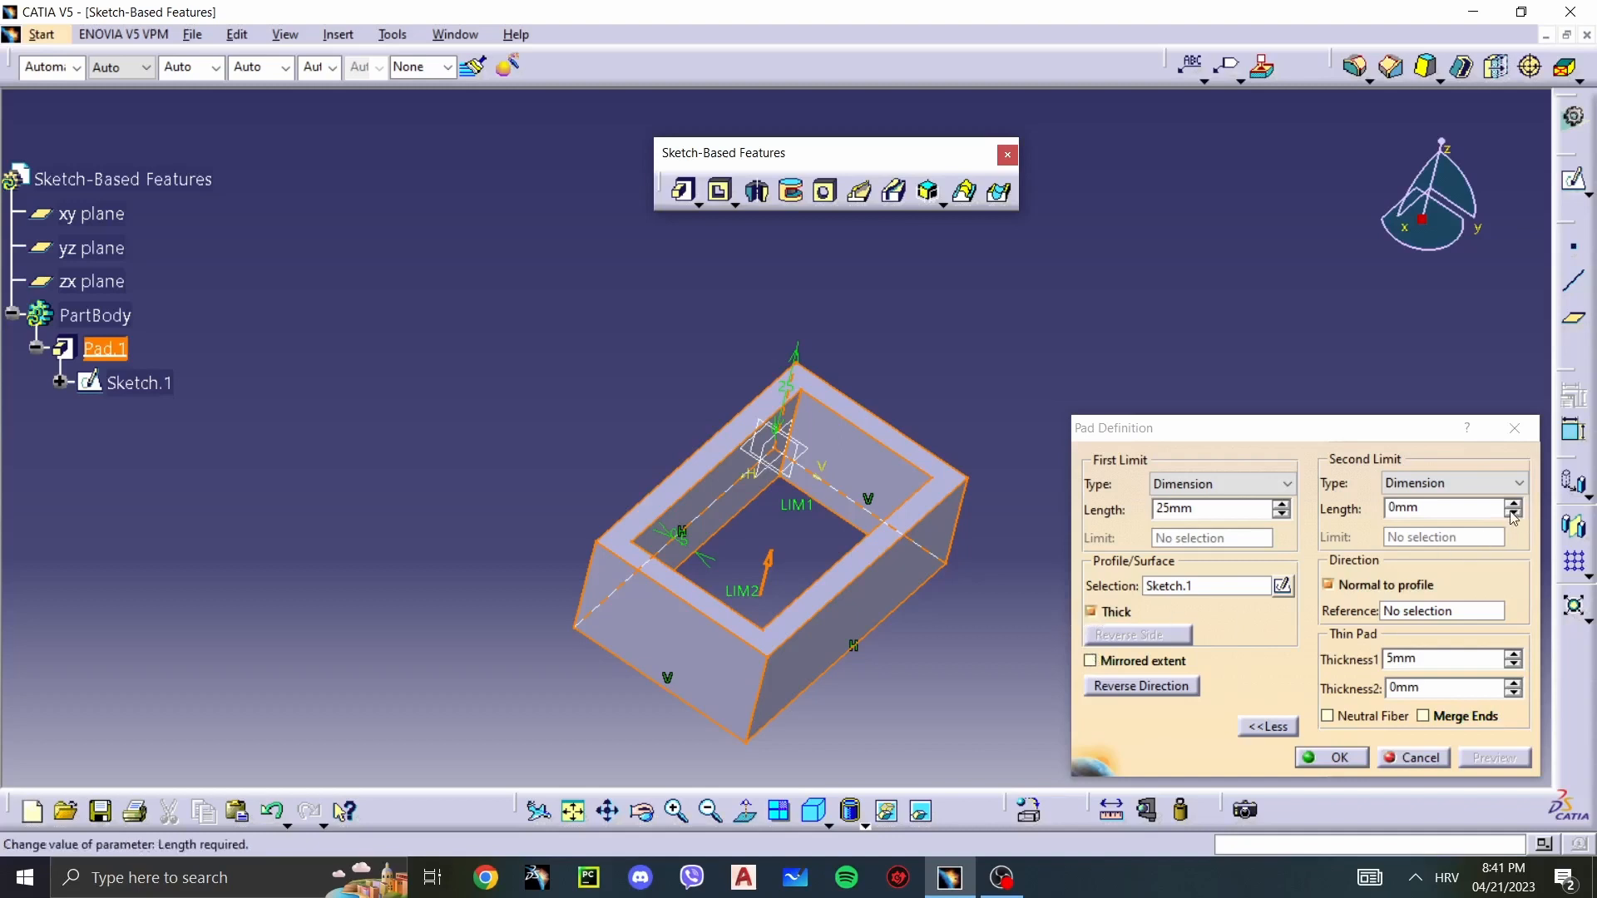
Step: Turn off the pad's Thick option, set its second limit length to 4 mm and preview it
{"action": "left_click", "coordinate": [1091, 613]}
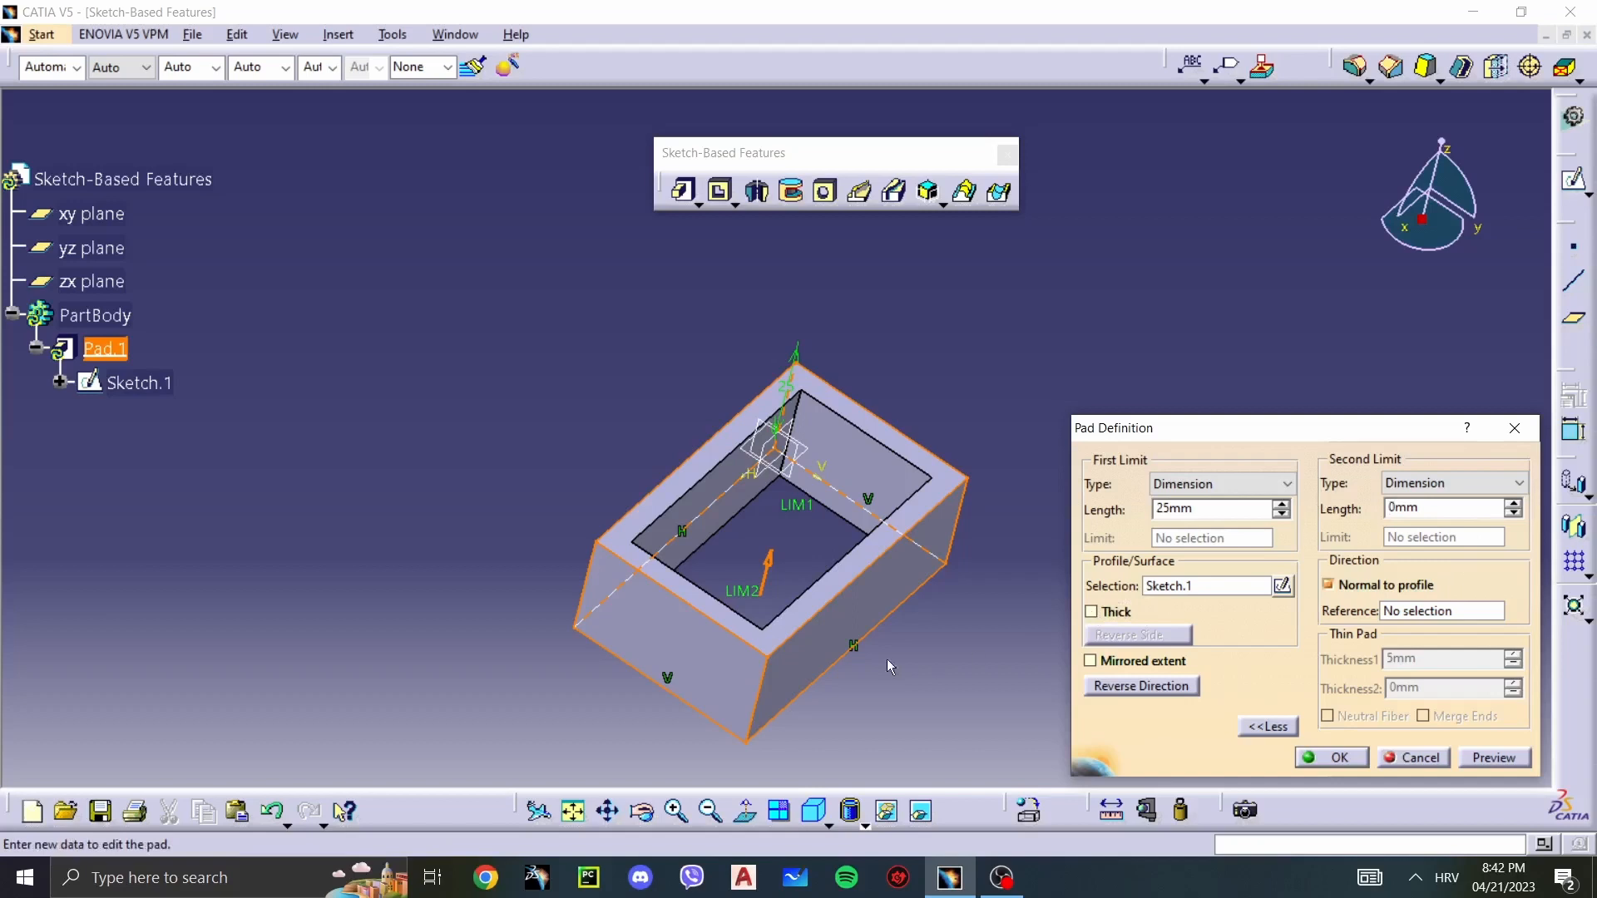
{"action": "middle_click_drag", "start_coordinate": [970, 652], "coordinate": [901, 486]}
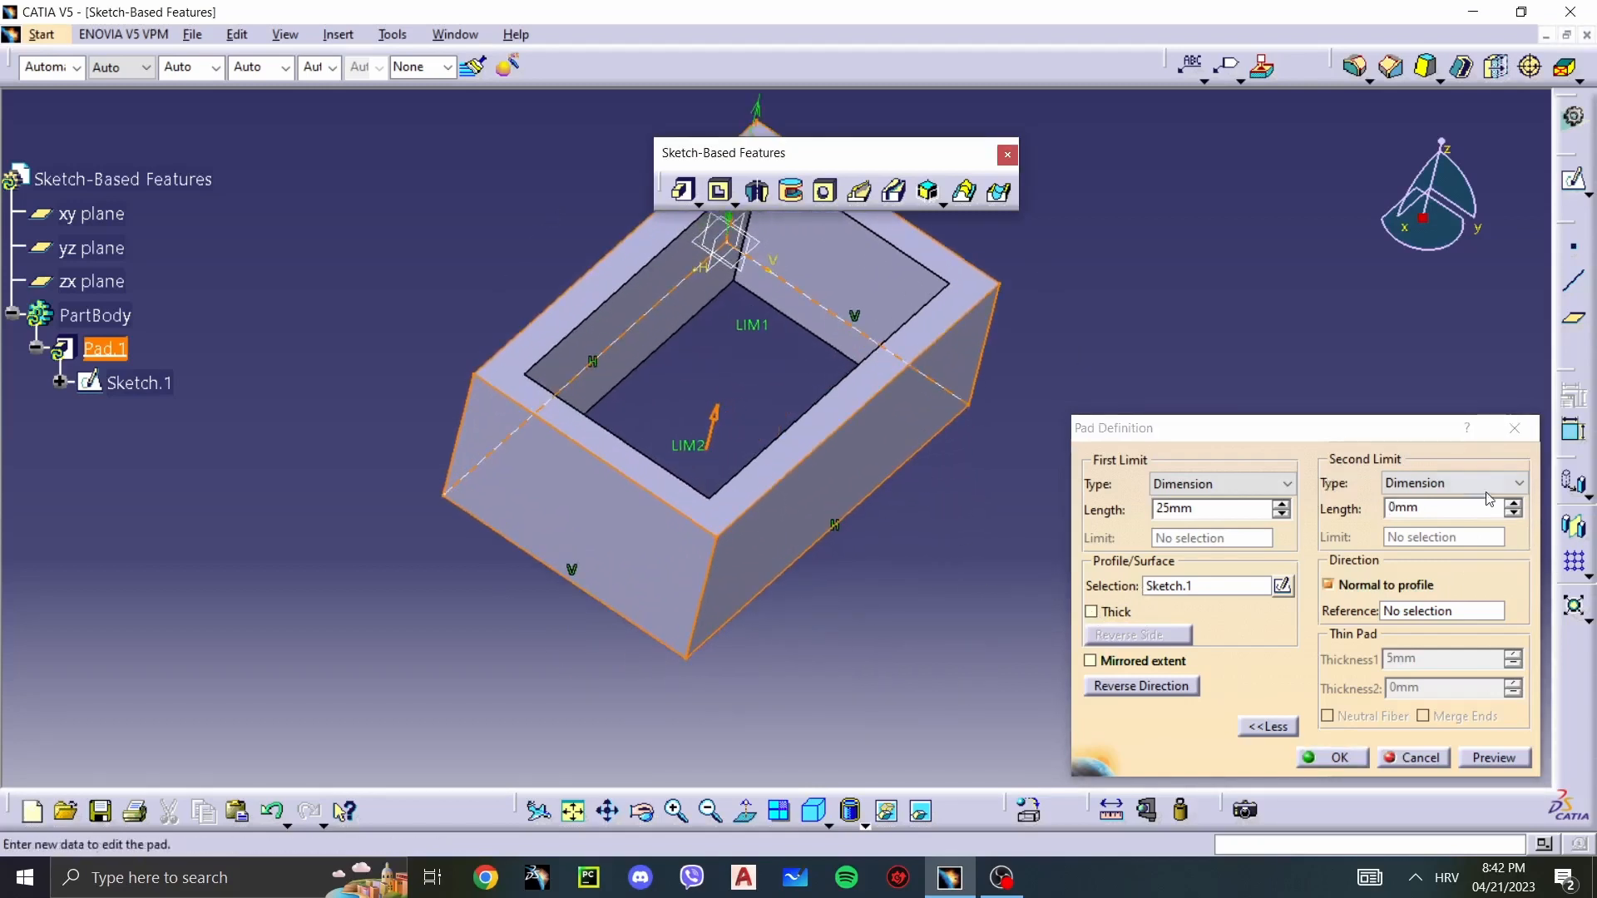
{"action": "left_click", "coordinate": [1515, 505]}
{"action": "left_click", "coordinate": [1514, 505]}
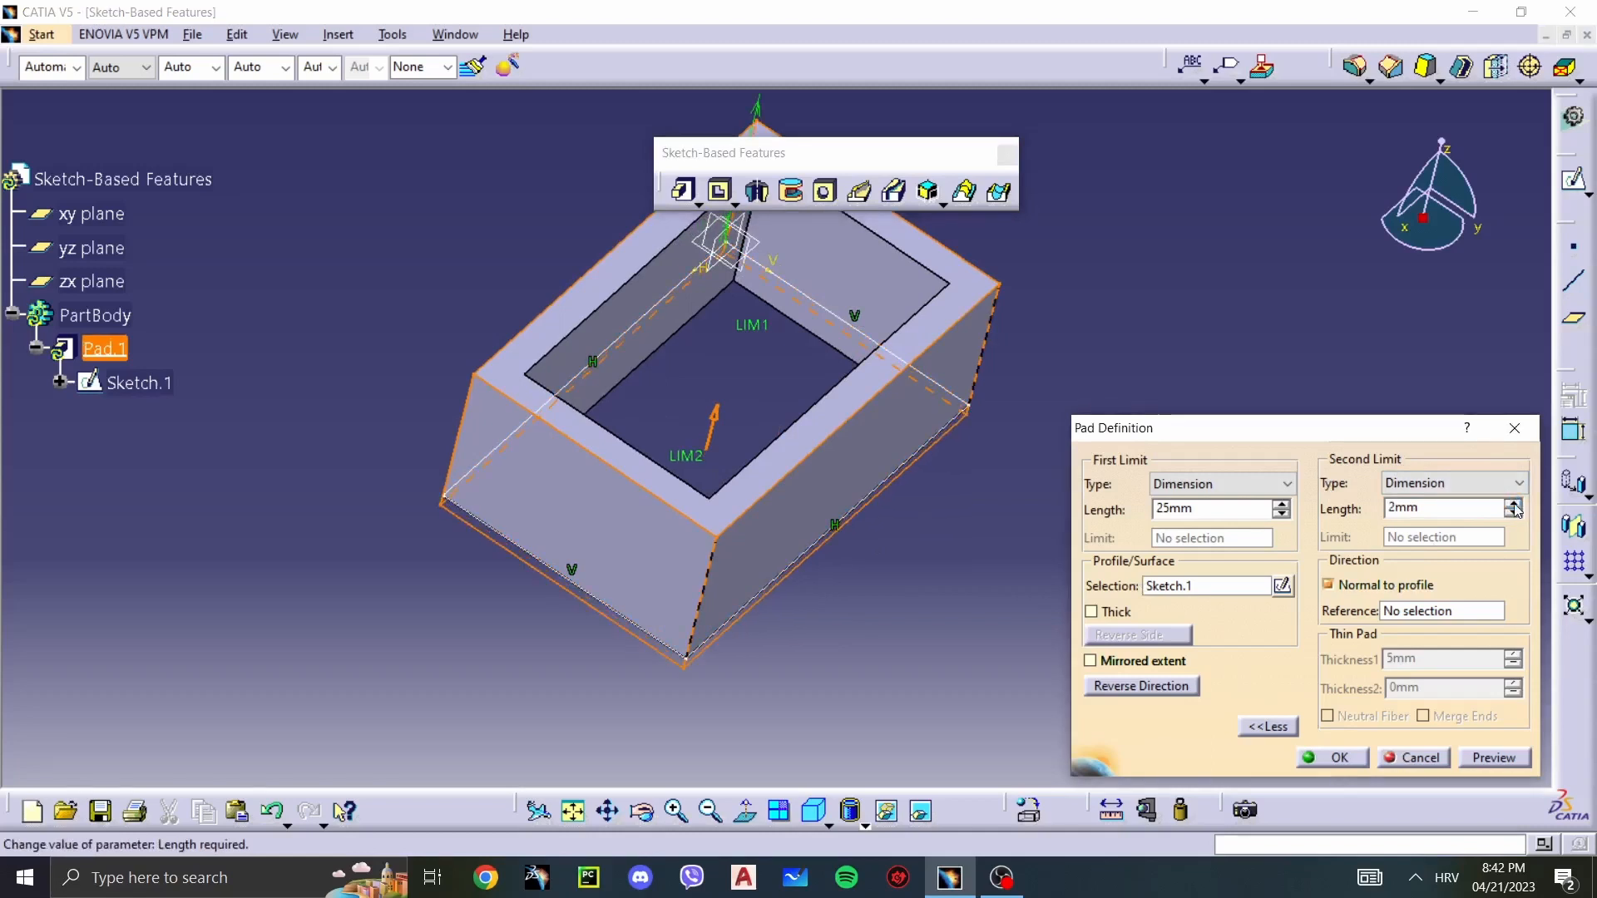
{"action": "left_click", "coordinate": [1514, 505]}
{"action": "left_click", "coordinate": [1514, 505]}
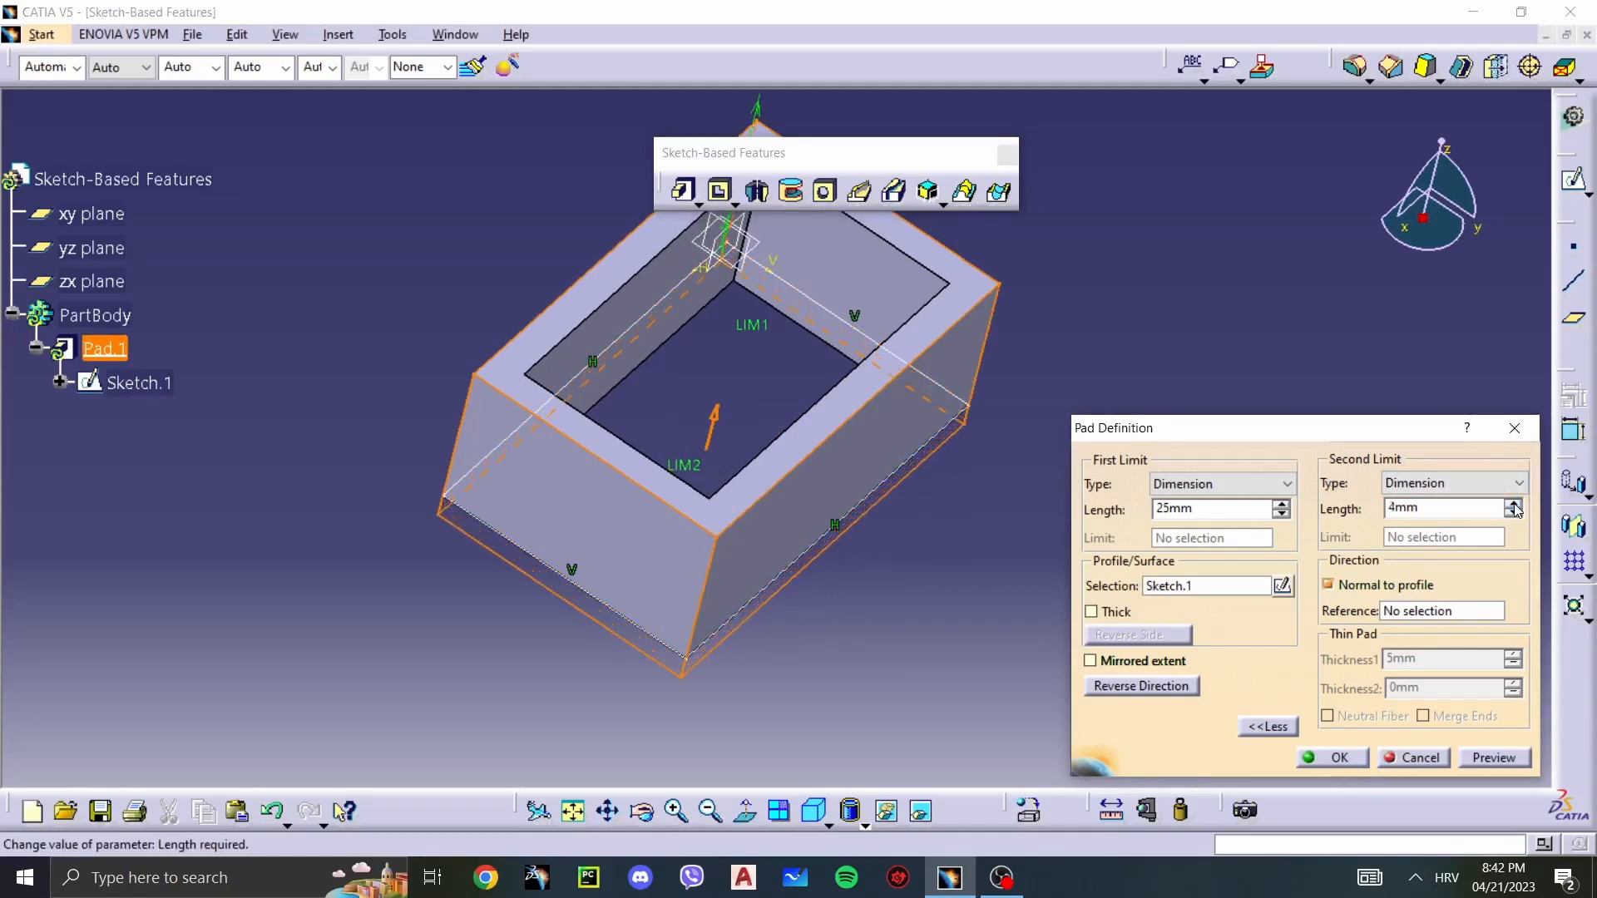
{"action": "left_click", "coordinate": [1495, 757]}
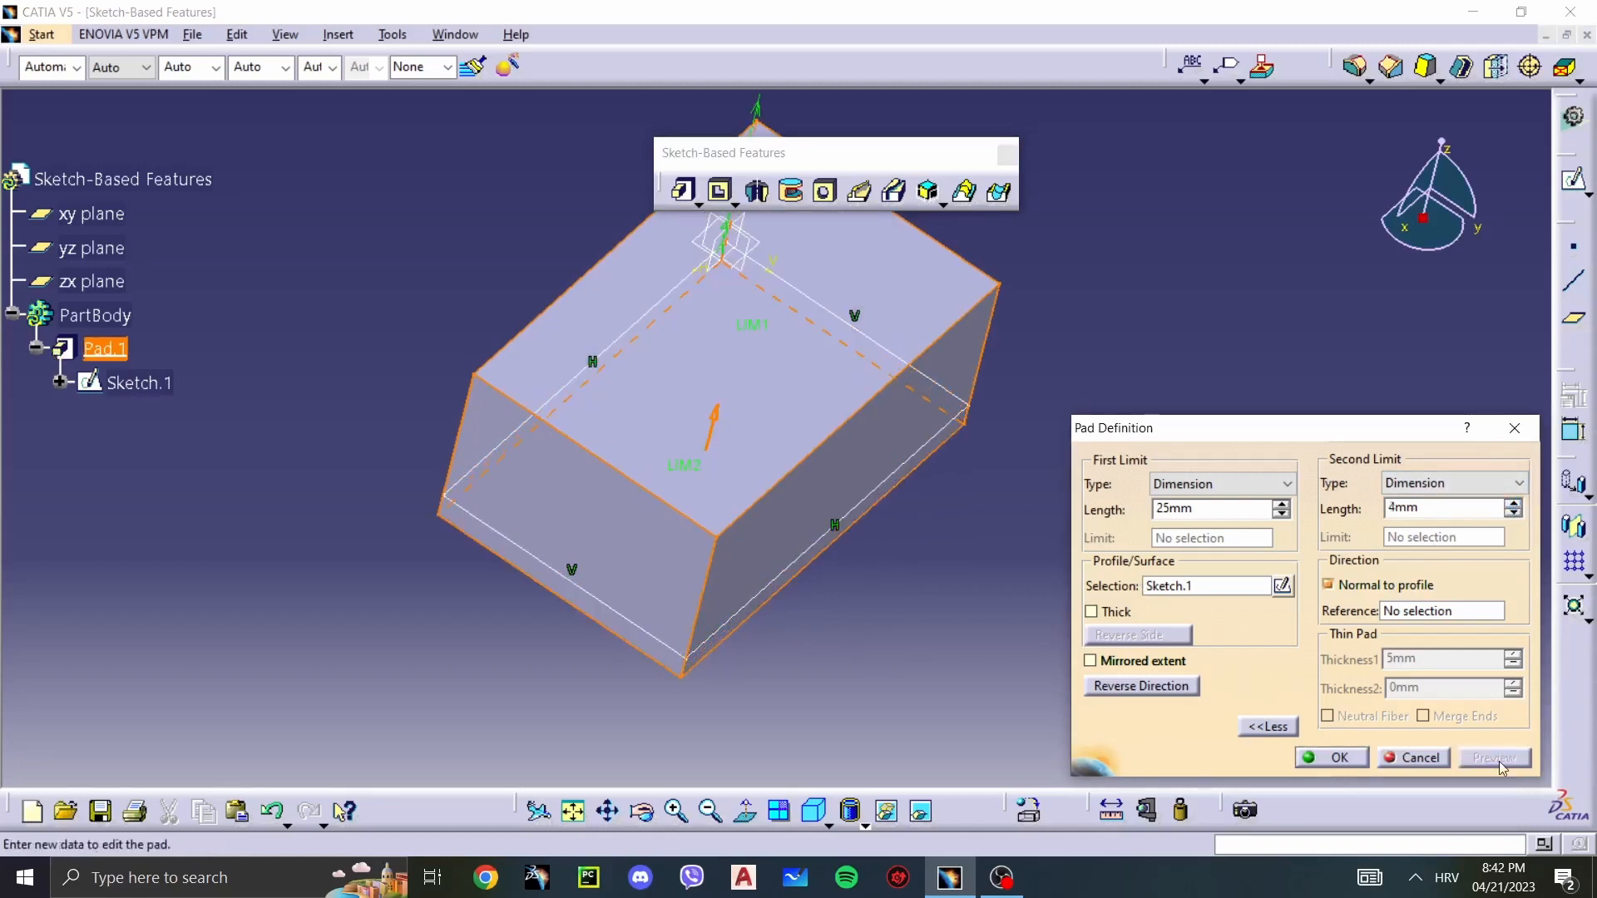
Step: Set the pad's second limit length to 0 mm and accept the definition
{"action": "double_click", "coordinate": [1480, 509]}
{"action": "type", "text": "0"}
{"action": "key", "text": "Return"}
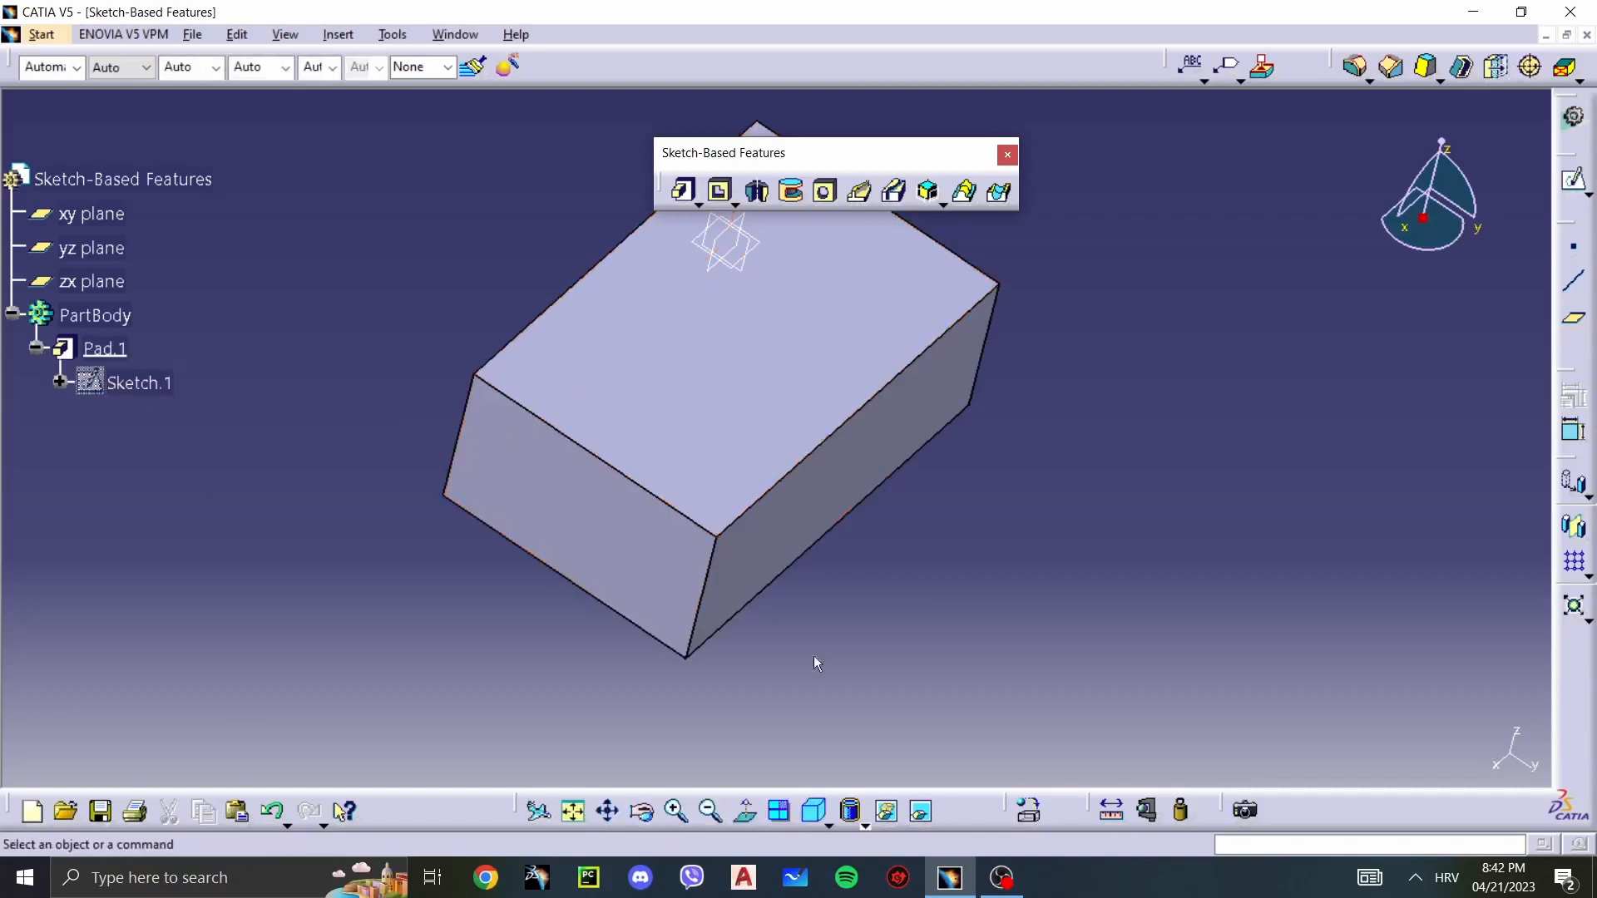
Step: Show the pad's rectangle sketch in the model, then hide it again
{"action": "left_click", "coordinate": [137, 385]}
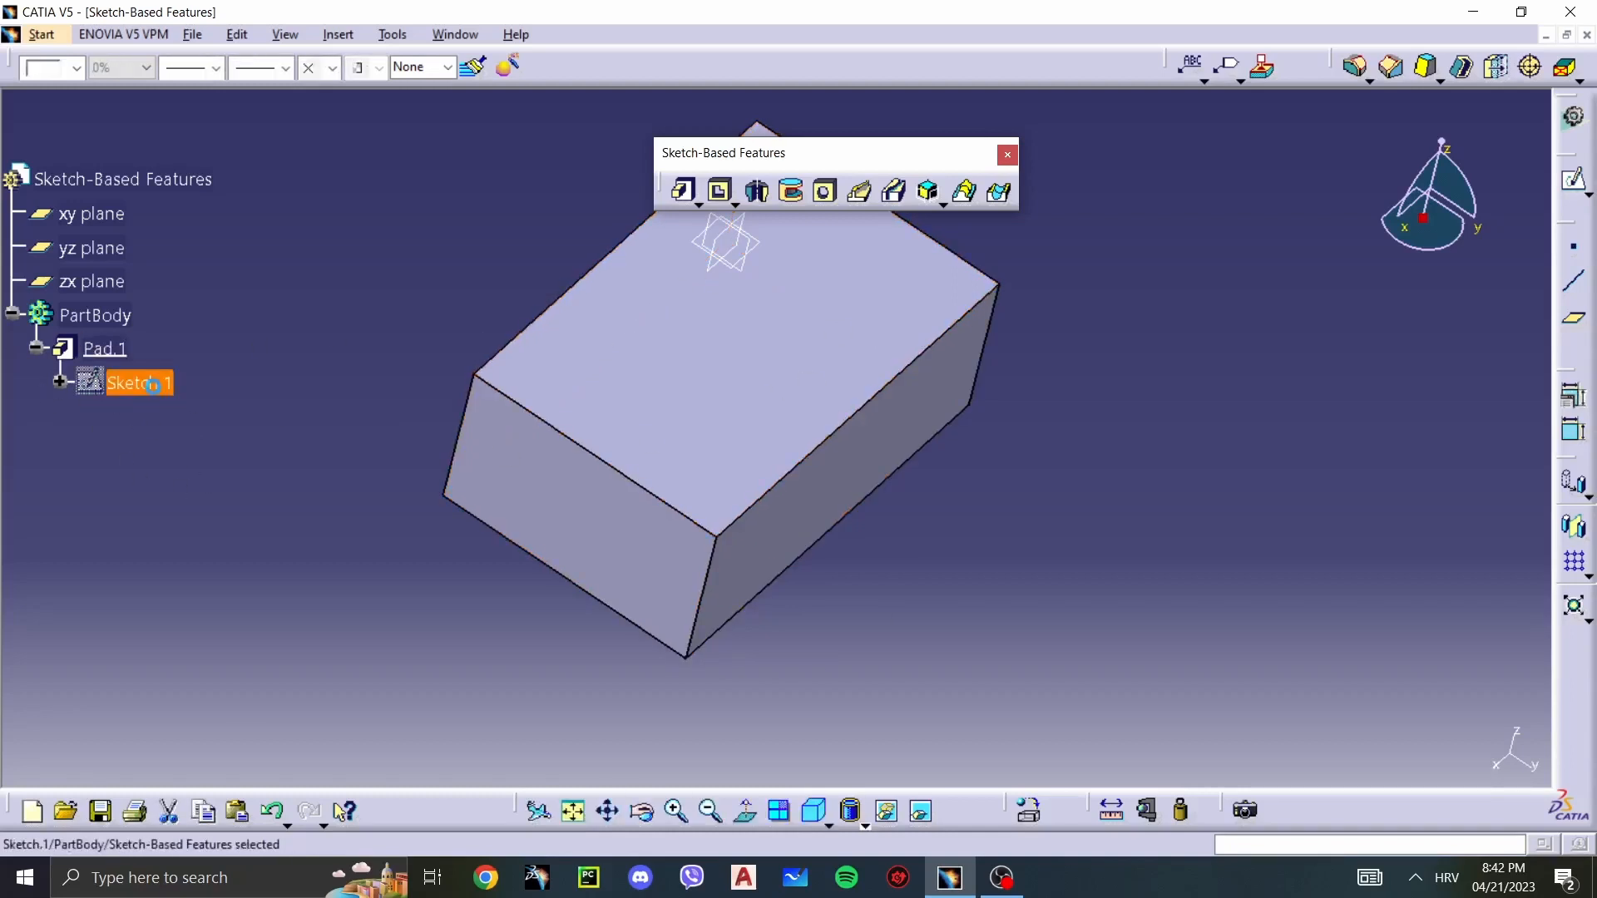
{"action": "right_click", "coordinate": [154, 391]}
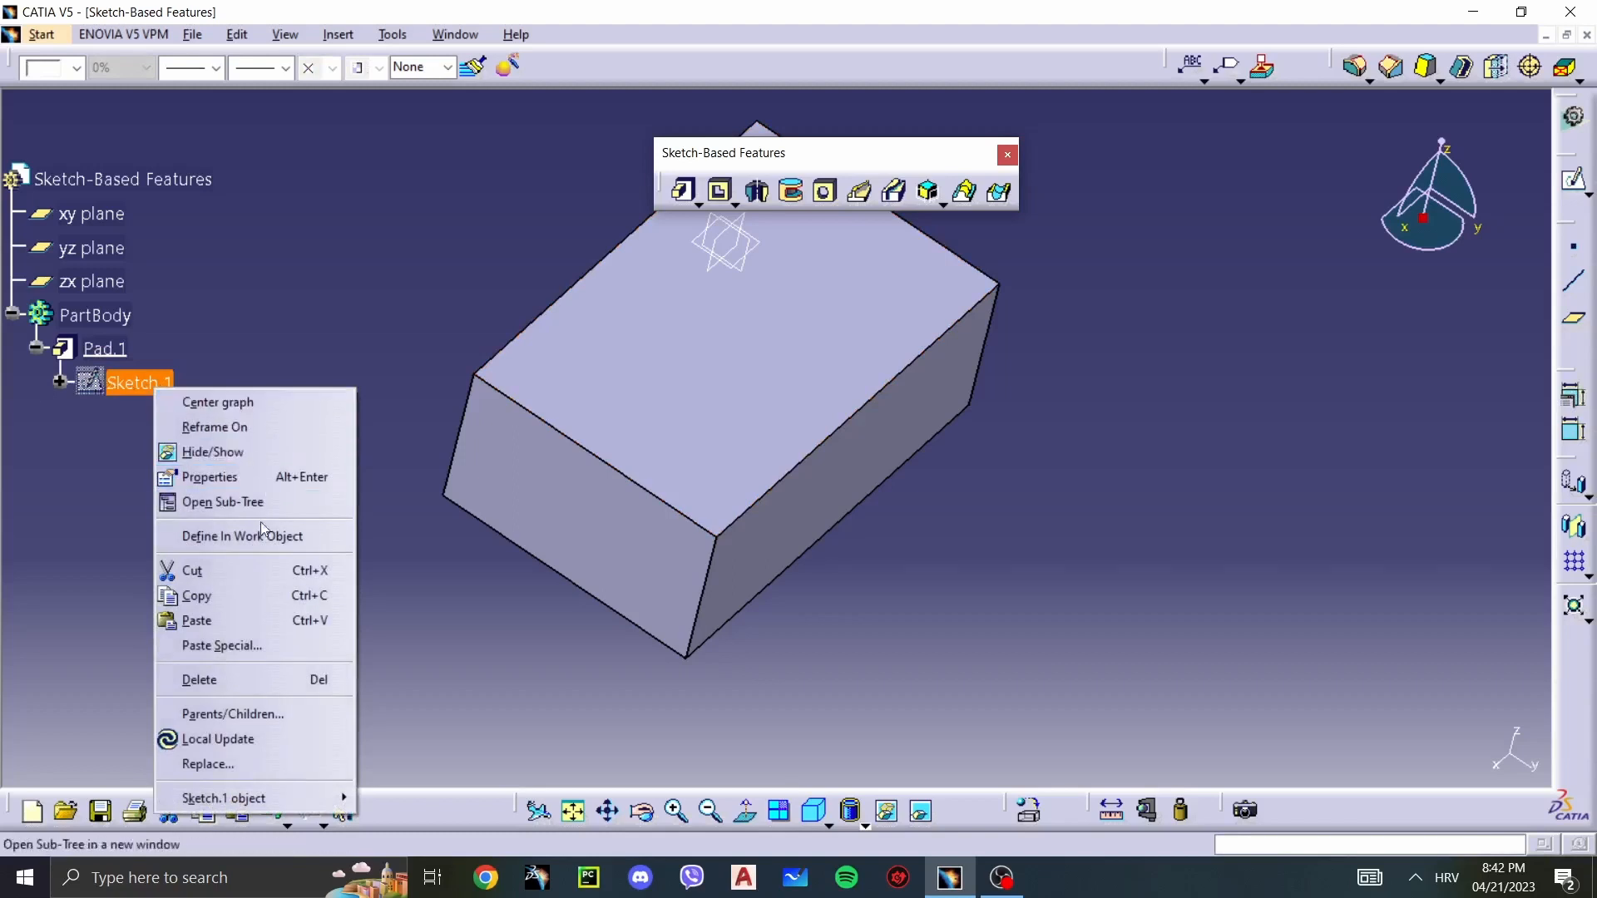
{"action": "left_click", "coordinate": [226, 462]}
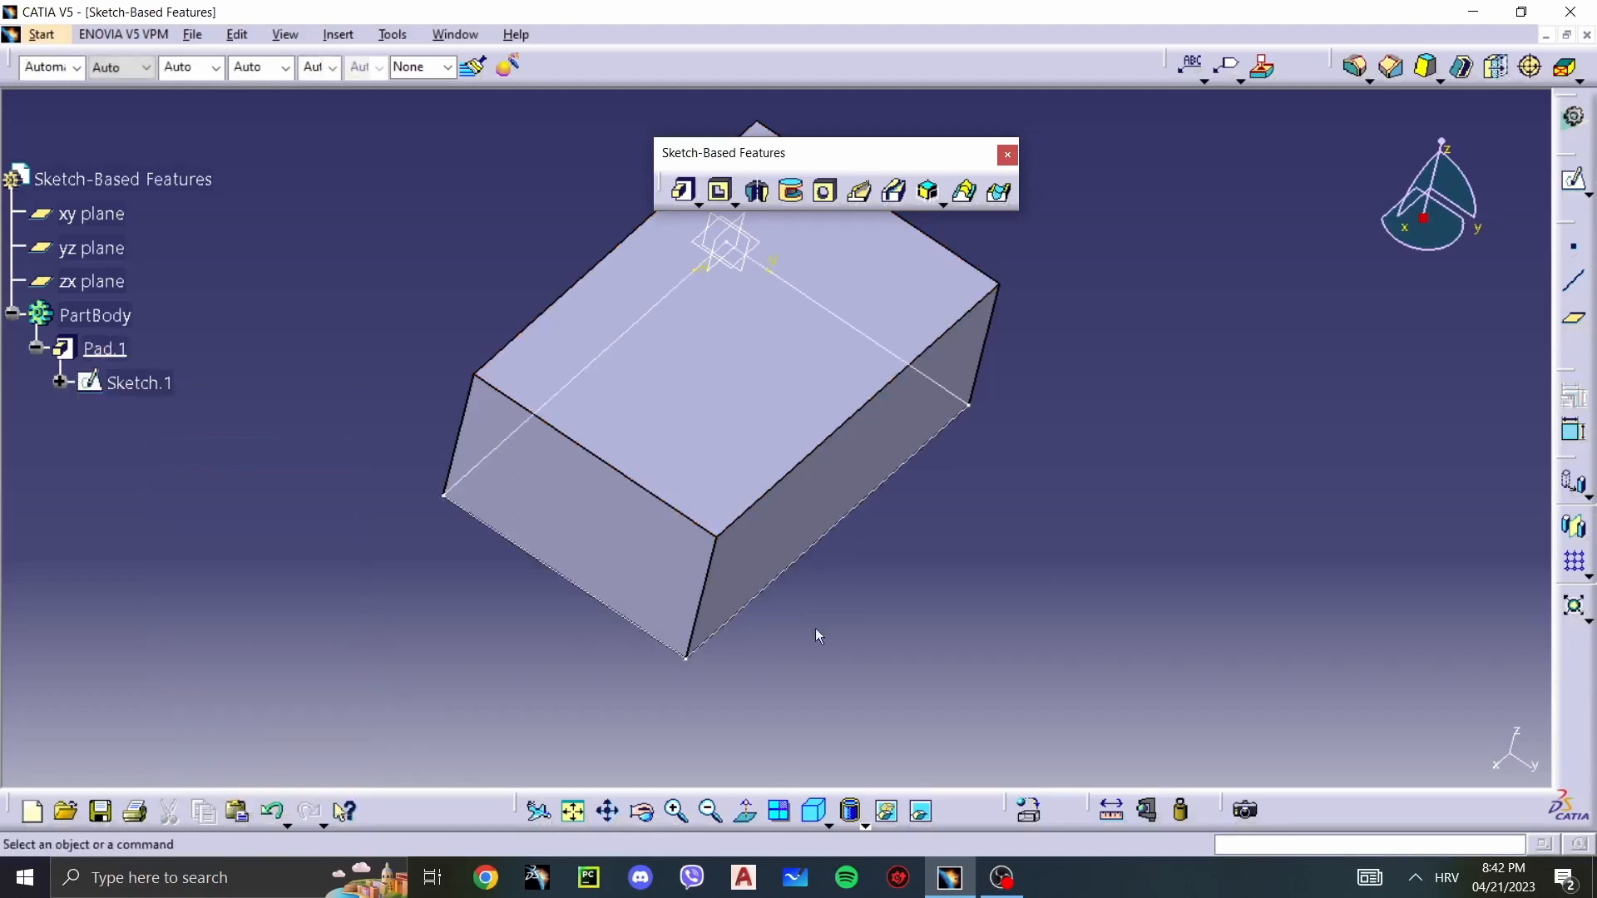
{"action": "left_click", "coordinate": [125, 382]}
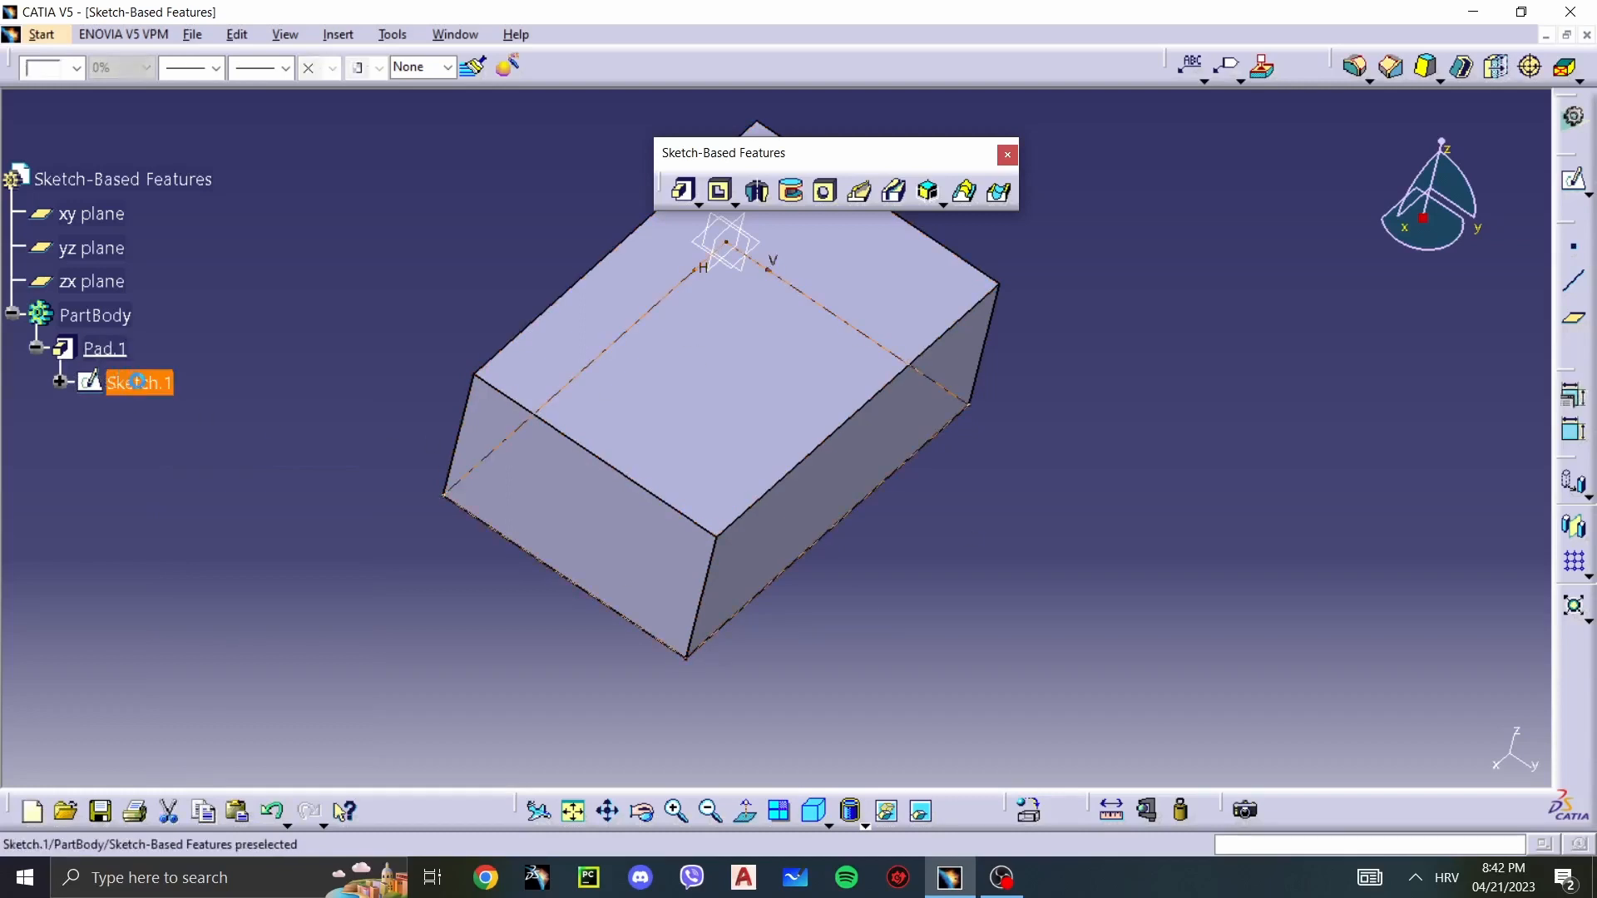
{"action": "right_click", "coordinate": [135, 382]}
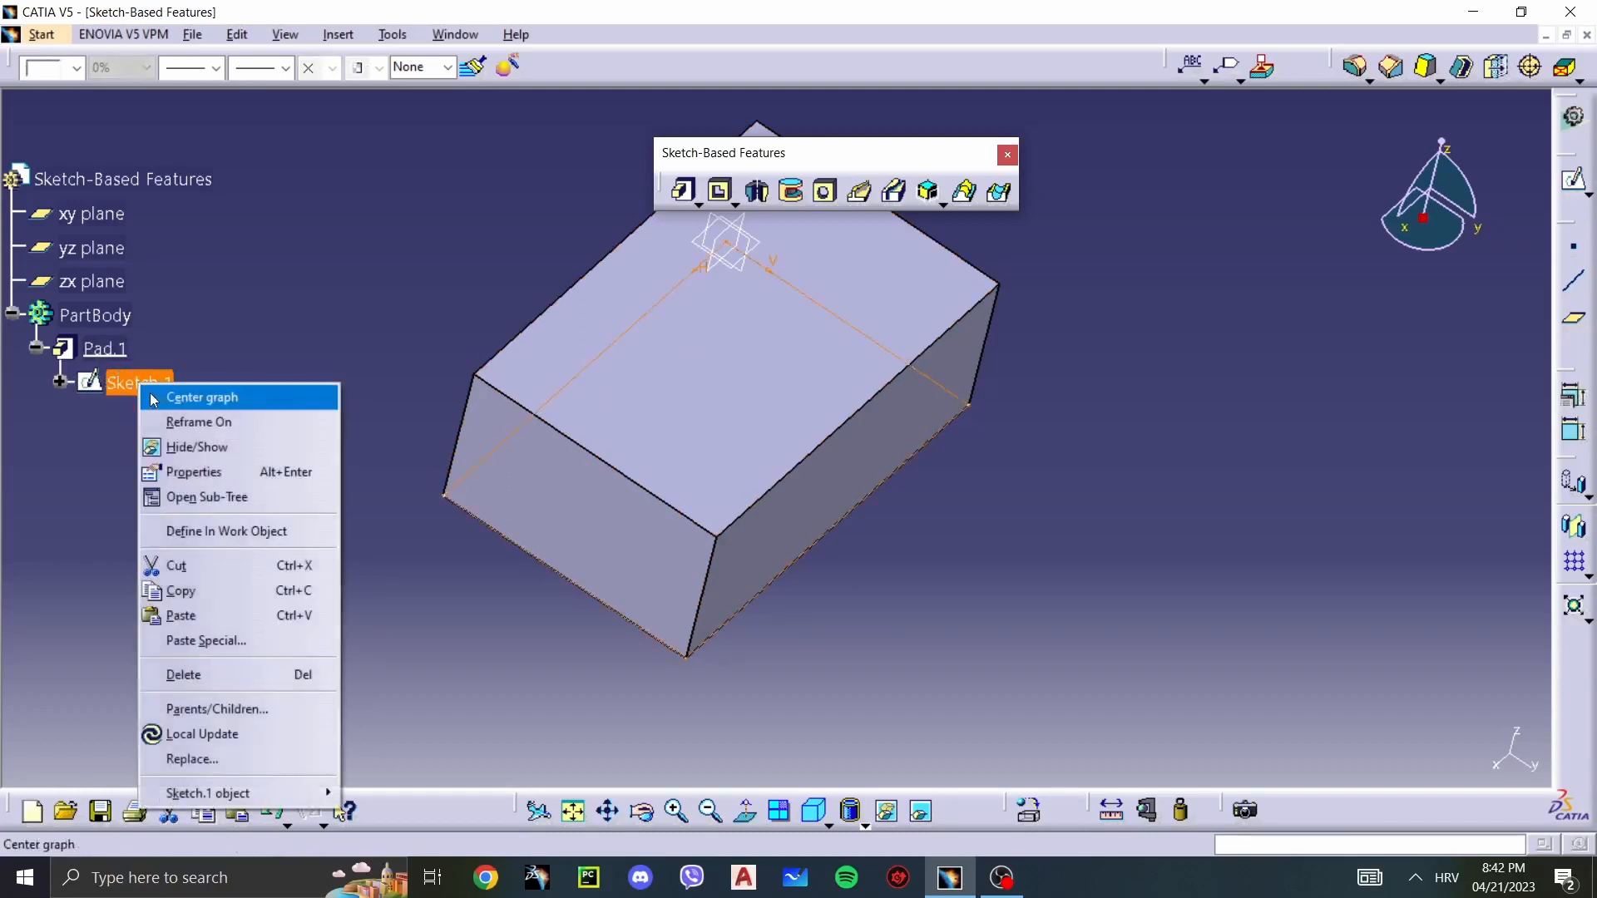
{"action": "left_click", "coordinate": [198, 449]}
Step: Edit the pad with Mirrored extent turned on, preview it, and cancel the definition
{"action": "double_click", "coordinate": [105, 349]}
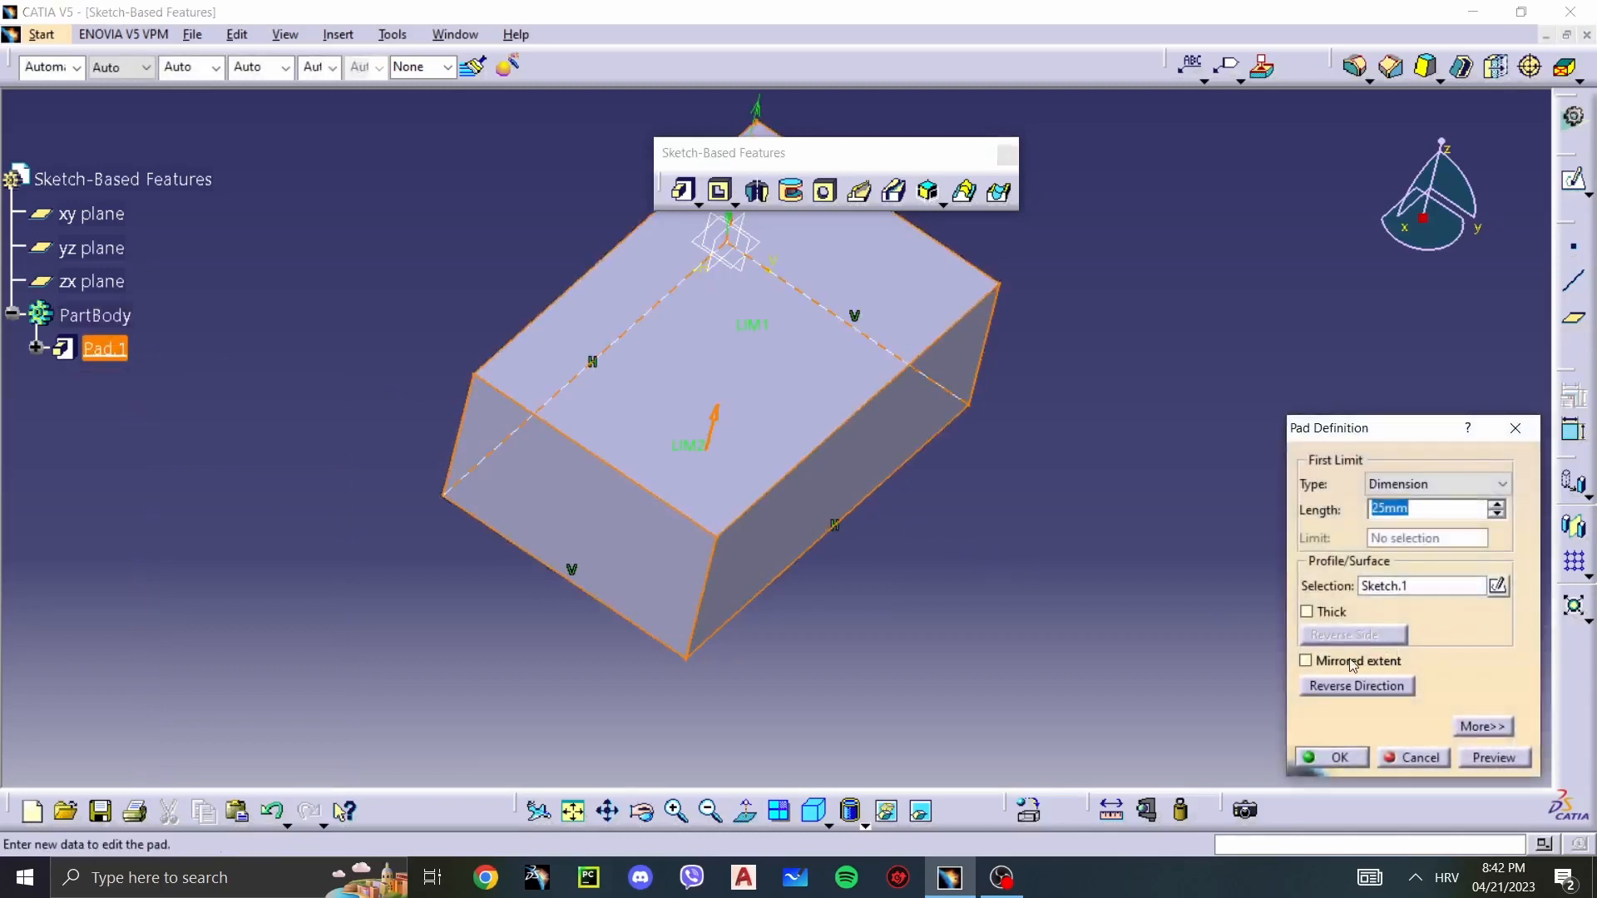
{"action": "left_click", "coordinate": [1321, 665]}
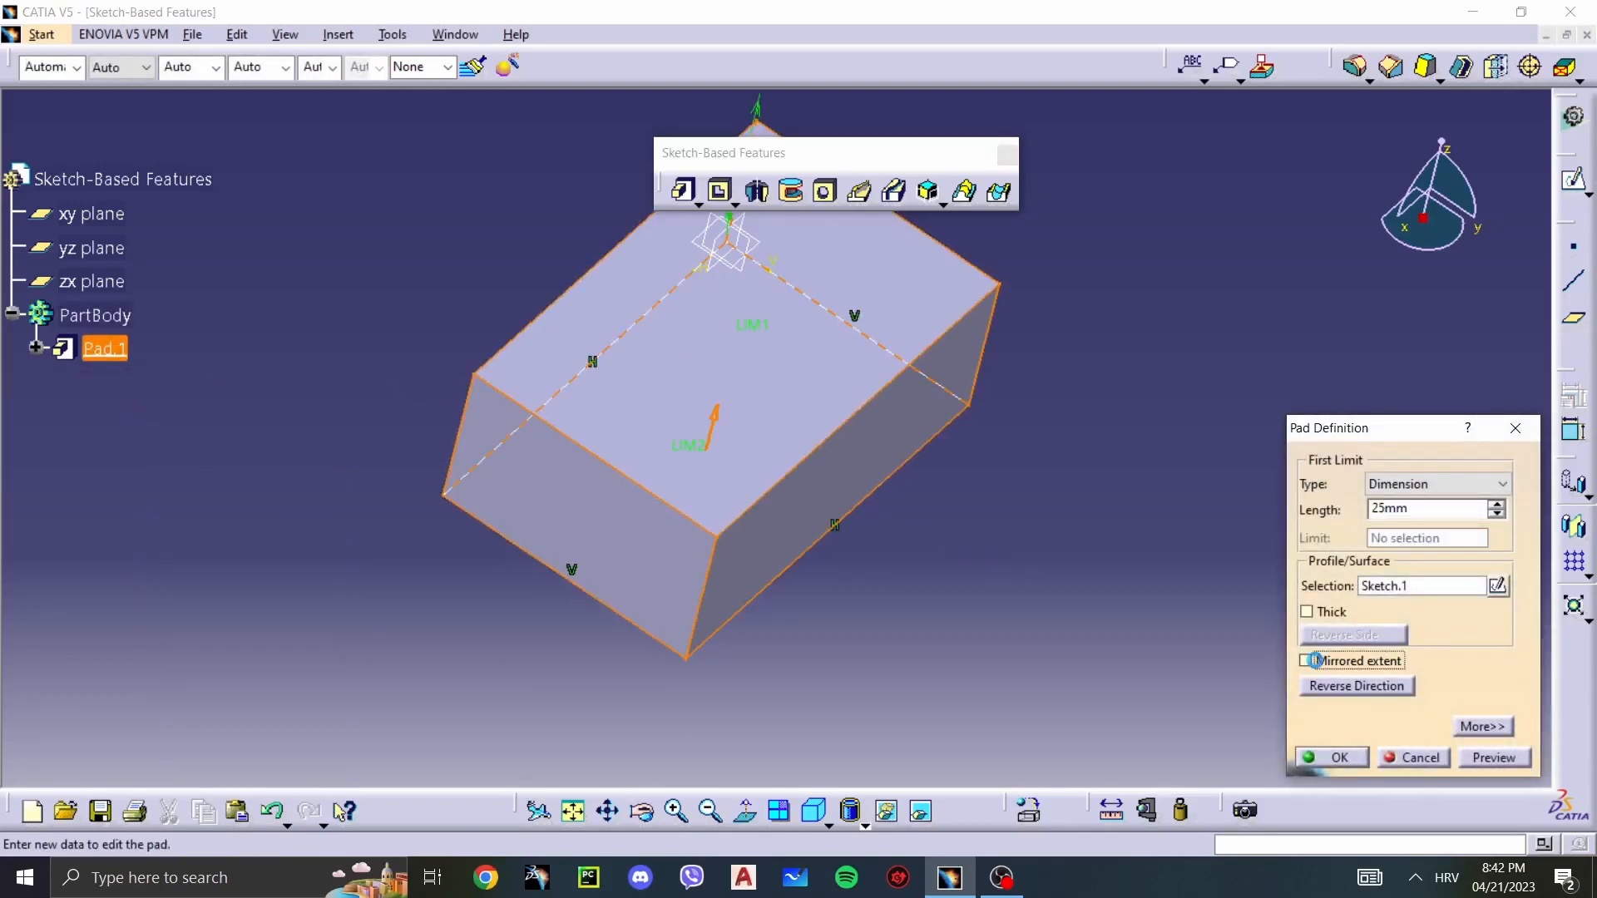
{"action": "middle_click_drag", "start_coordinate": [962, 645], "coordinate": [765, 526]}
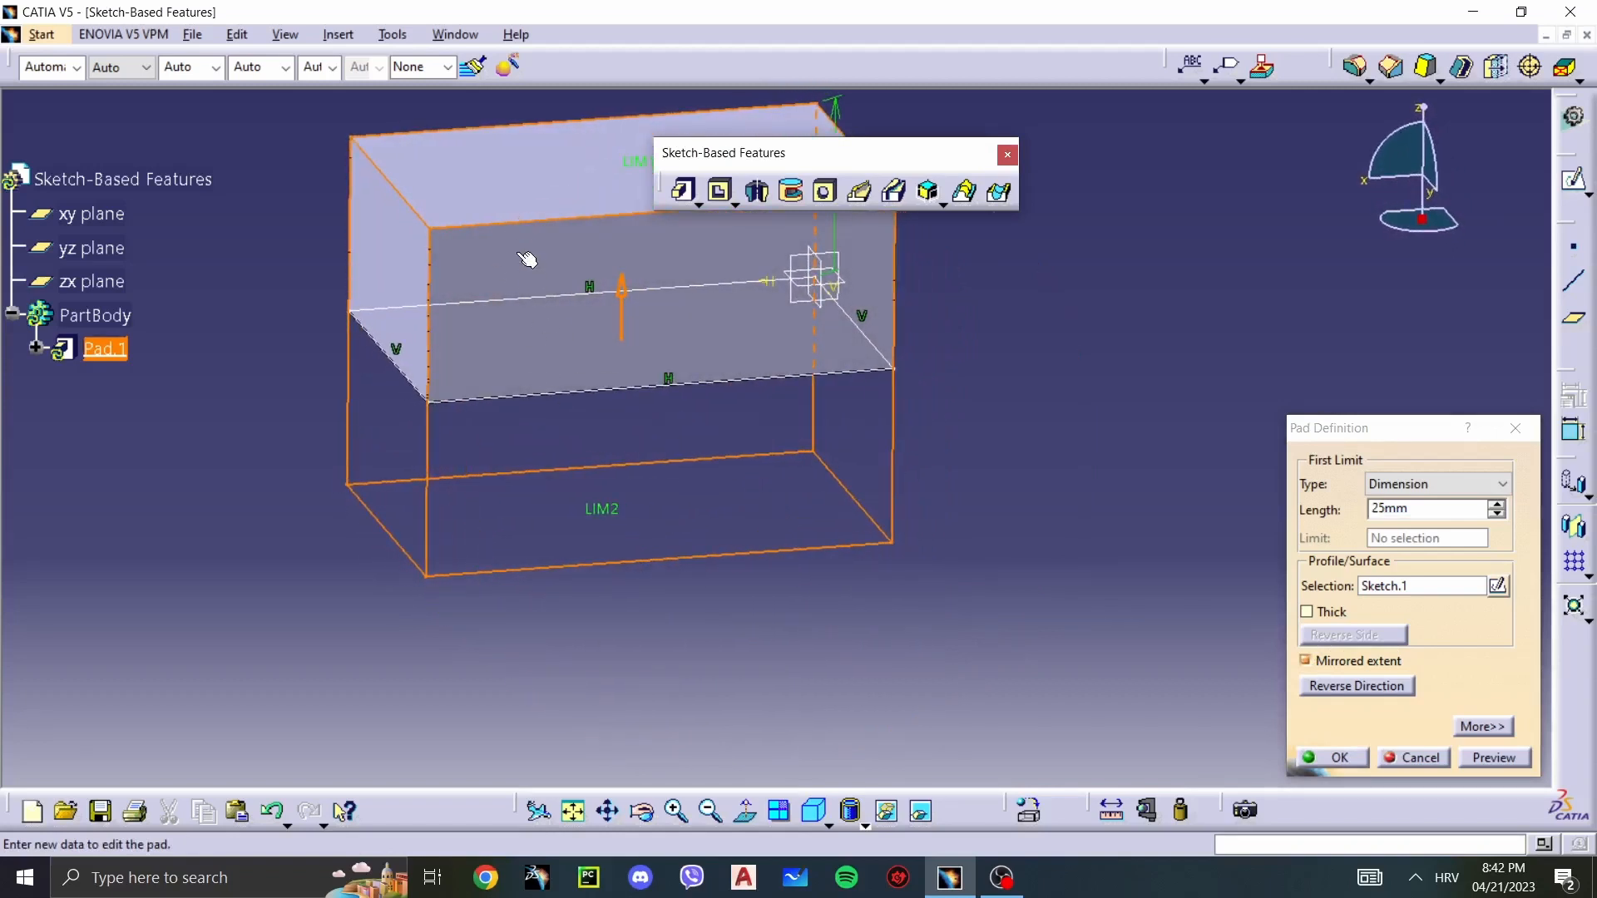
{"action": "left_click", "coordinate": [1498, 760]}
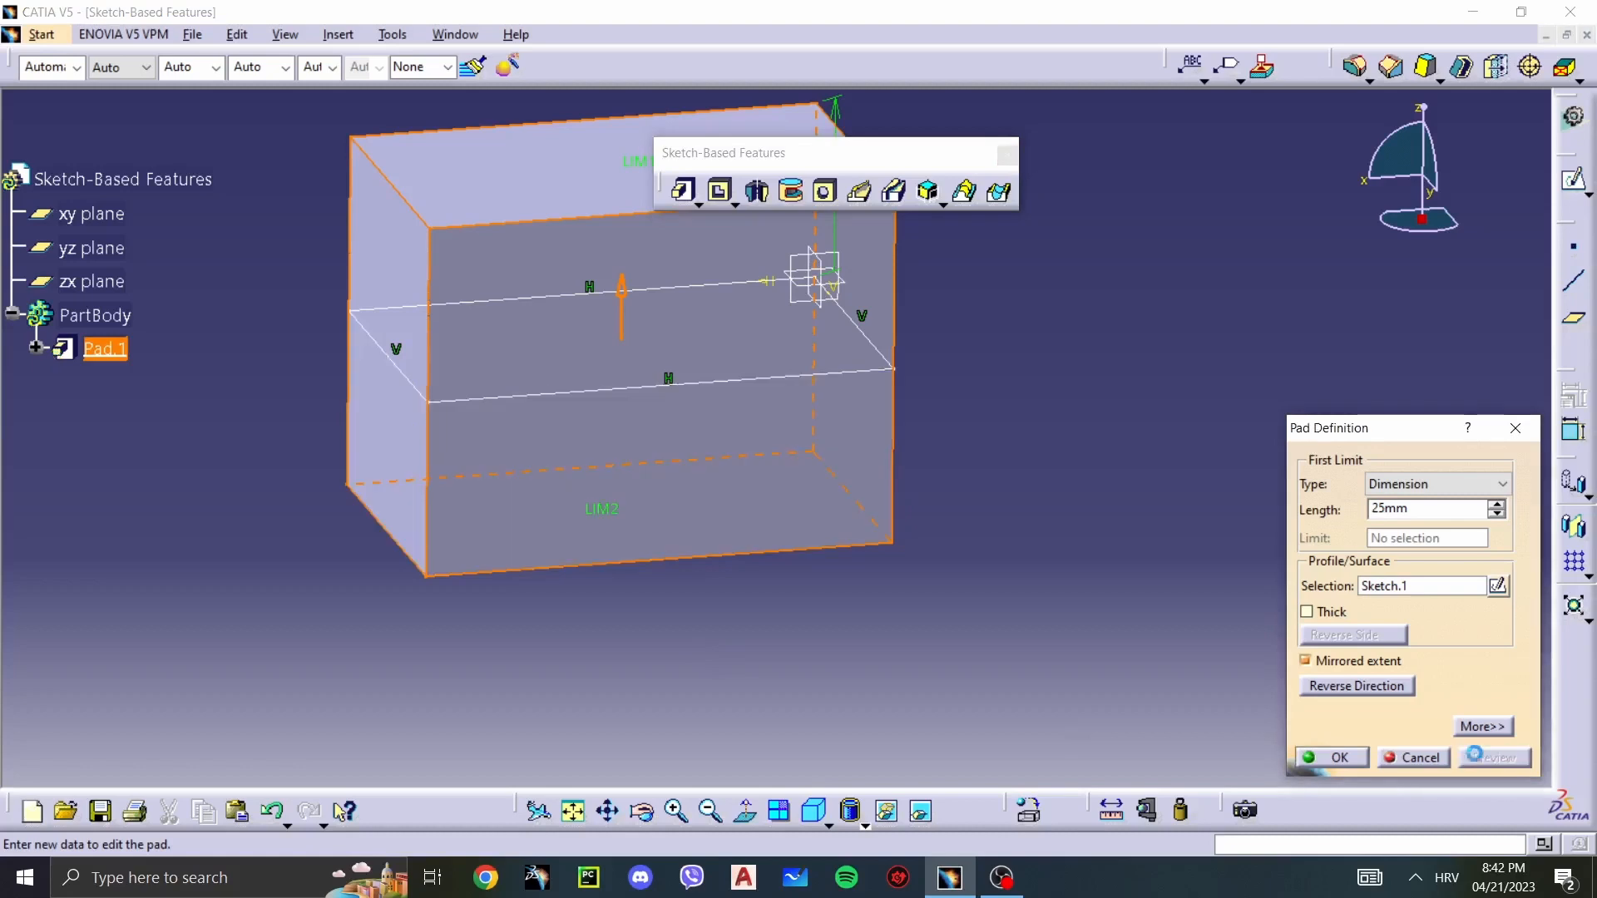
{"action": "left_click", "coordinate": [1412, 759]}
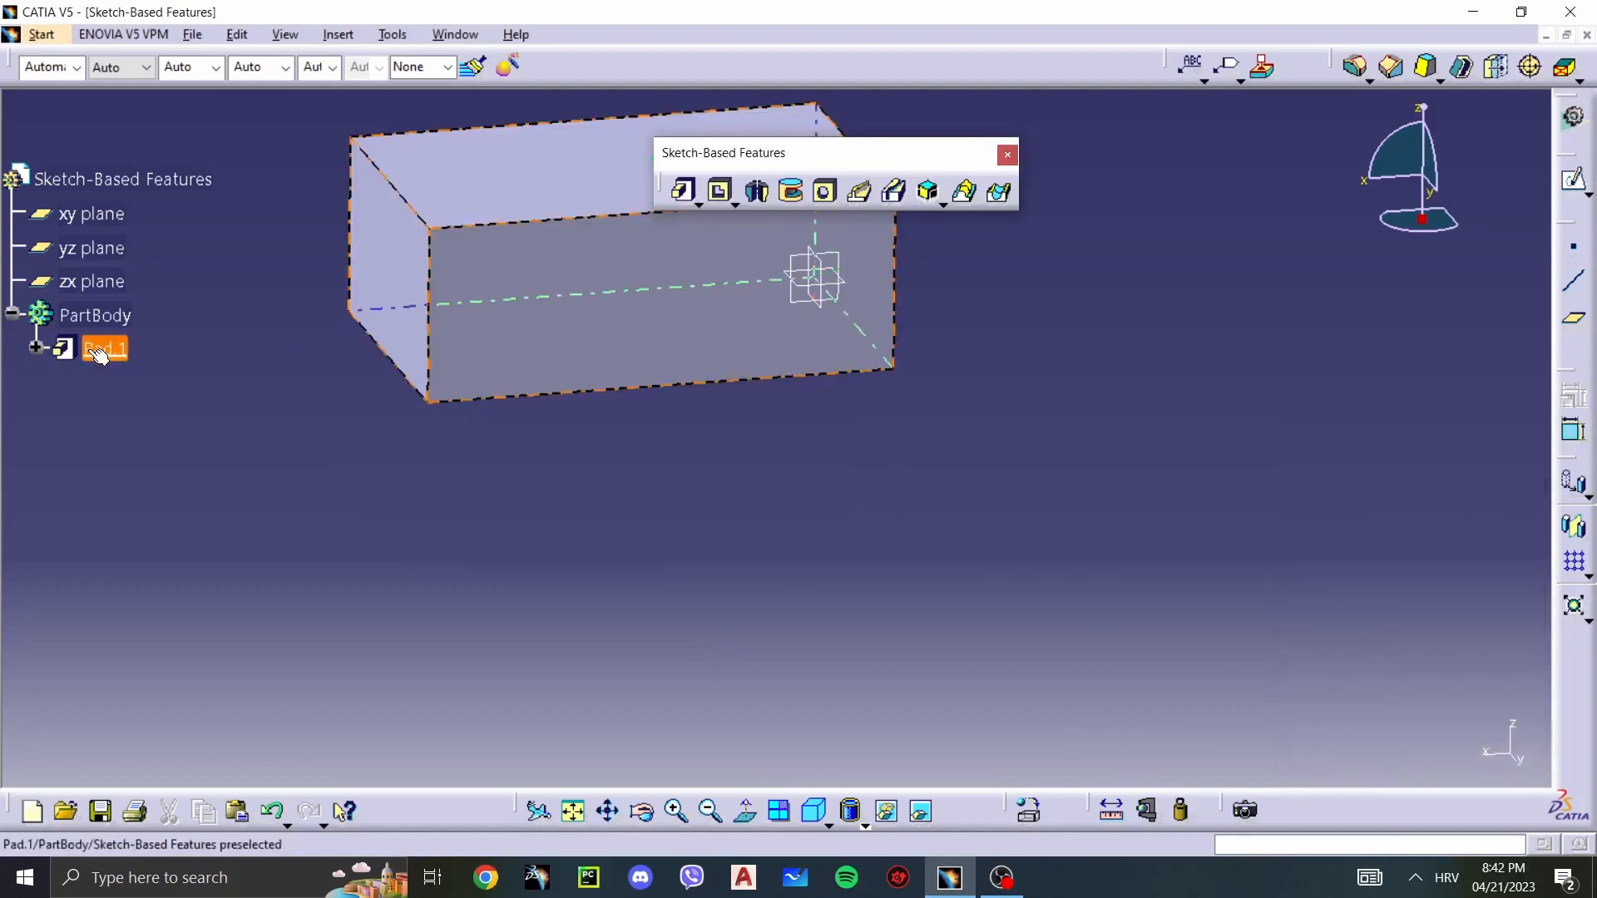
Step: Delete the pad together with its rectangle sketch
{"action": "double_click", "coordinate": [577, 342]}
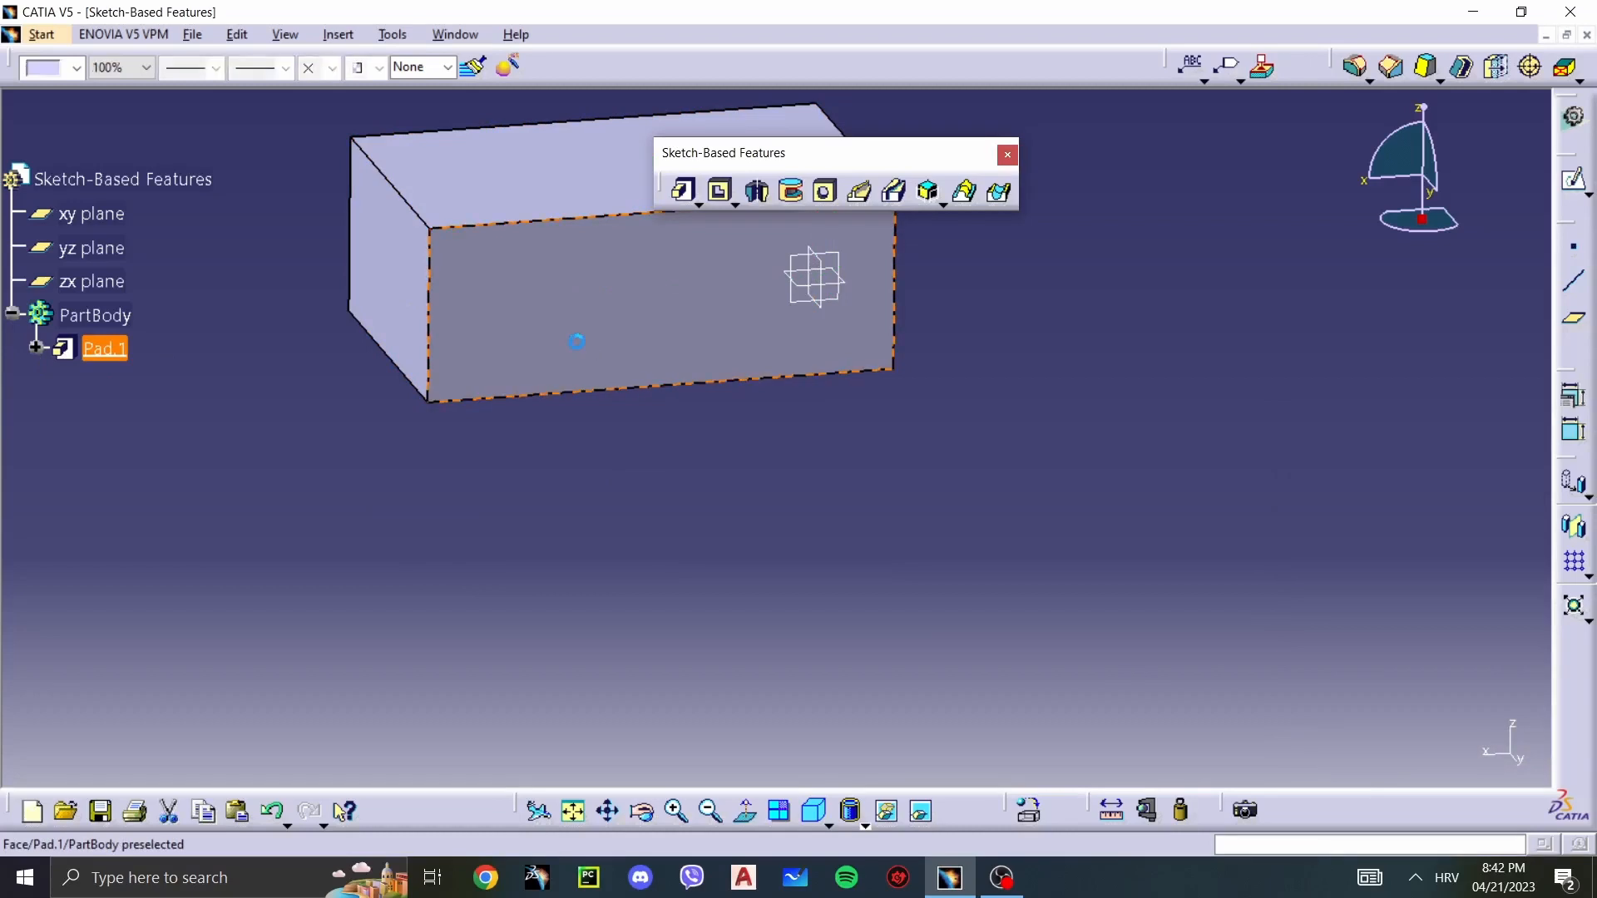
{"action": "key", "text": "Delete"}
{"action": "left_click", "coordinate": [1412, 760]}
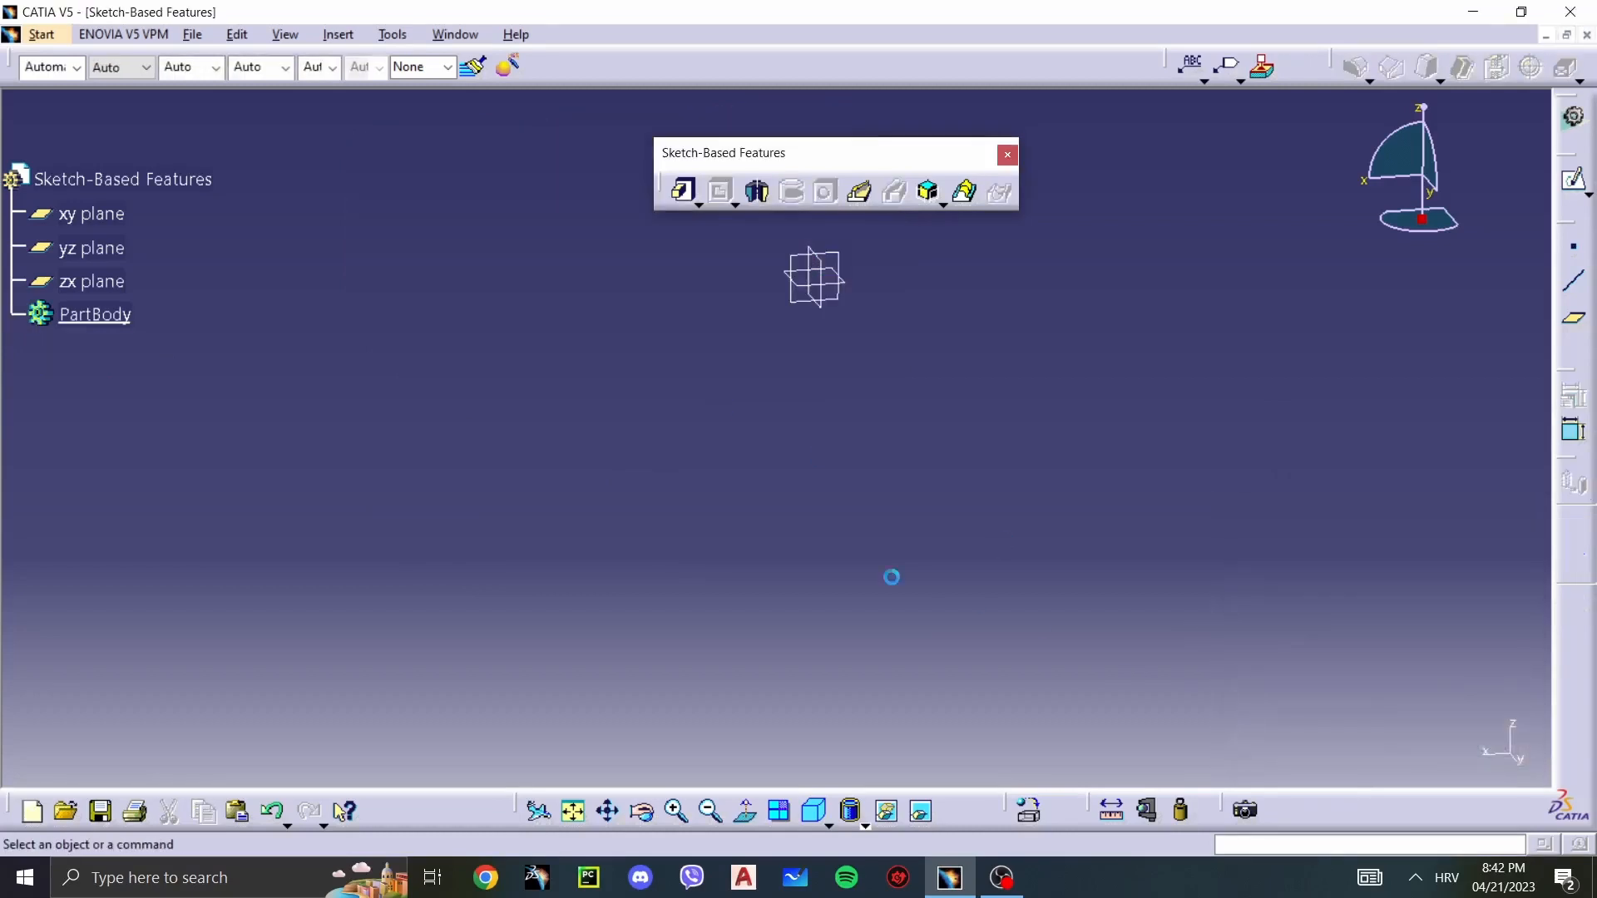
Step: Start a new sketch on the xy plane and fit it in the view
{"action": "left_click", "coordinate": [836, 283]}
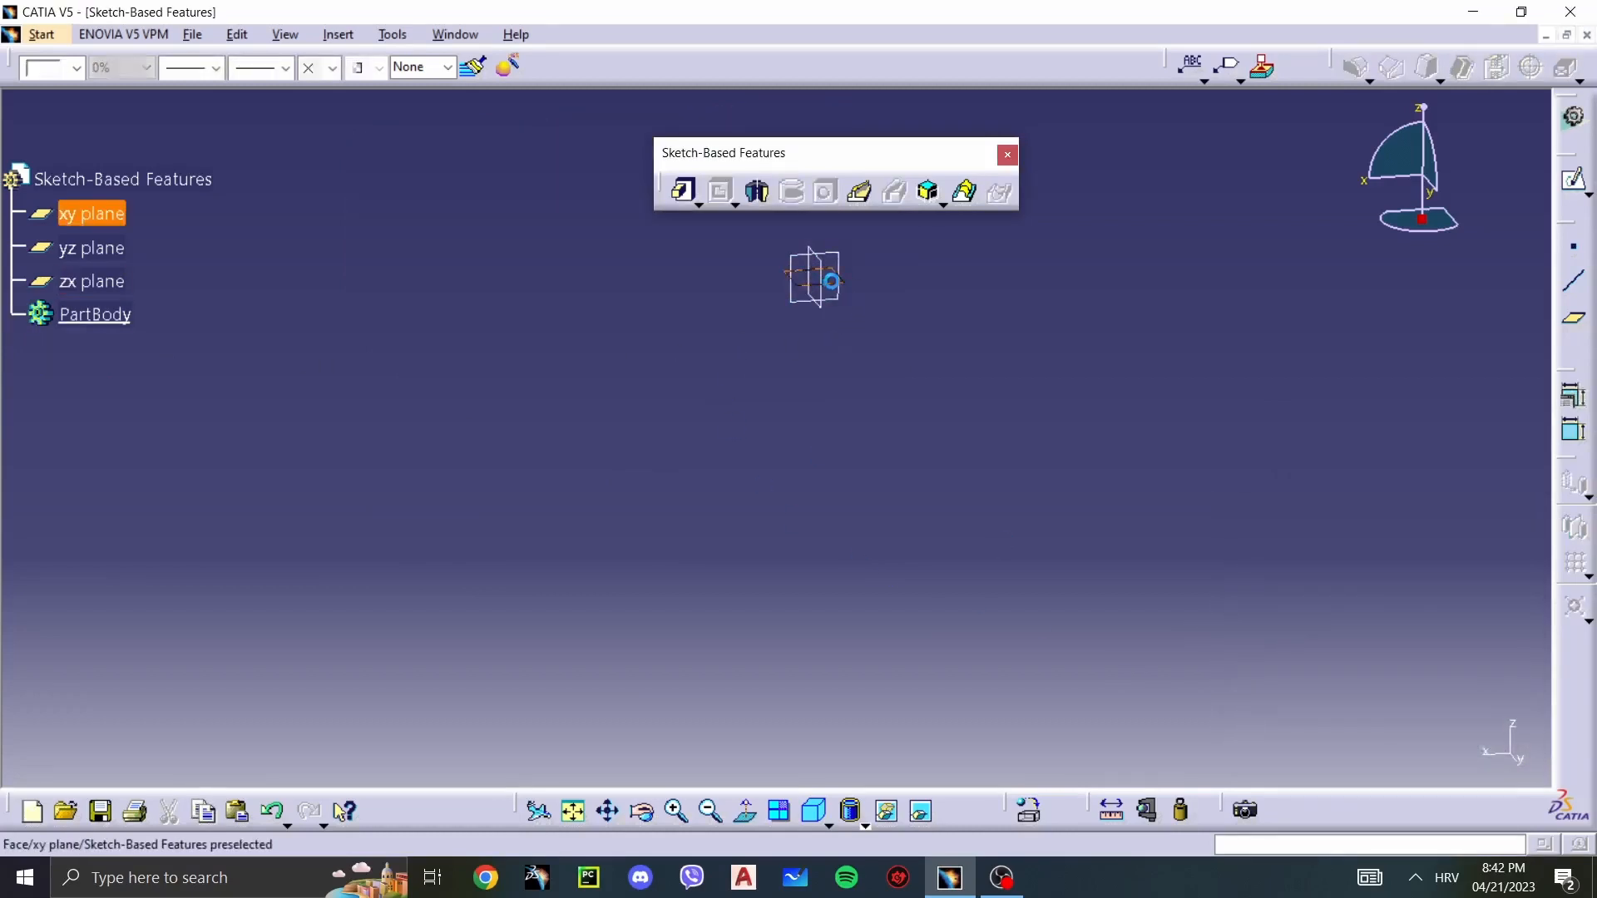
{"action": "left_click", "coordinate": [1576, 180]}
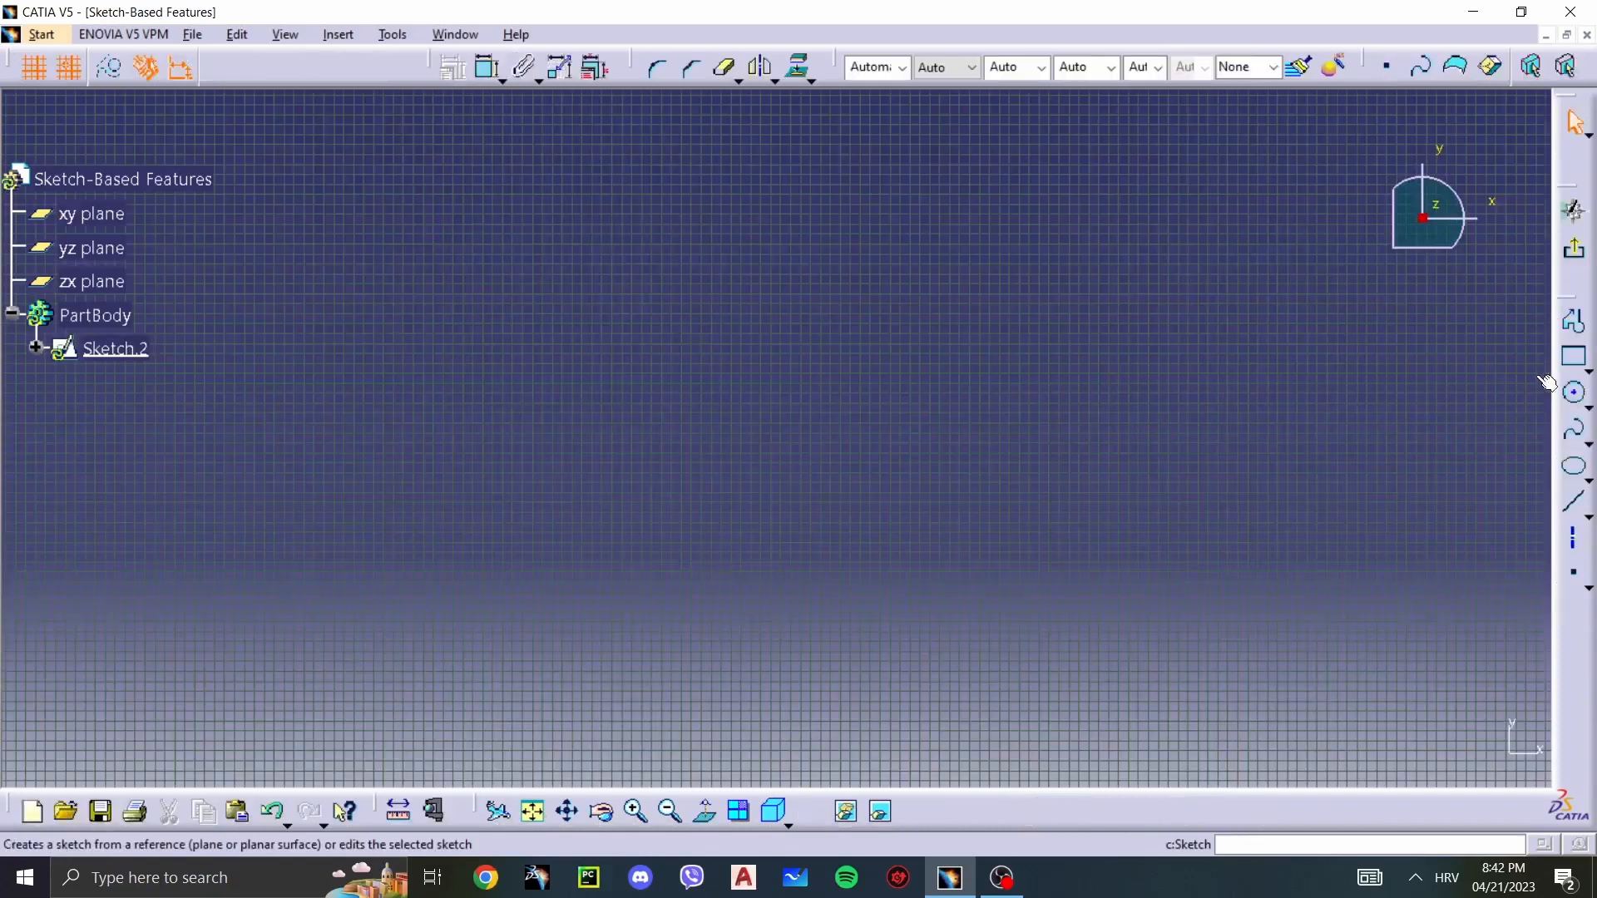
{"action": "middle_click_drag", "start_coordinate": [1039, 341], "coordinate": [1027, 441]}
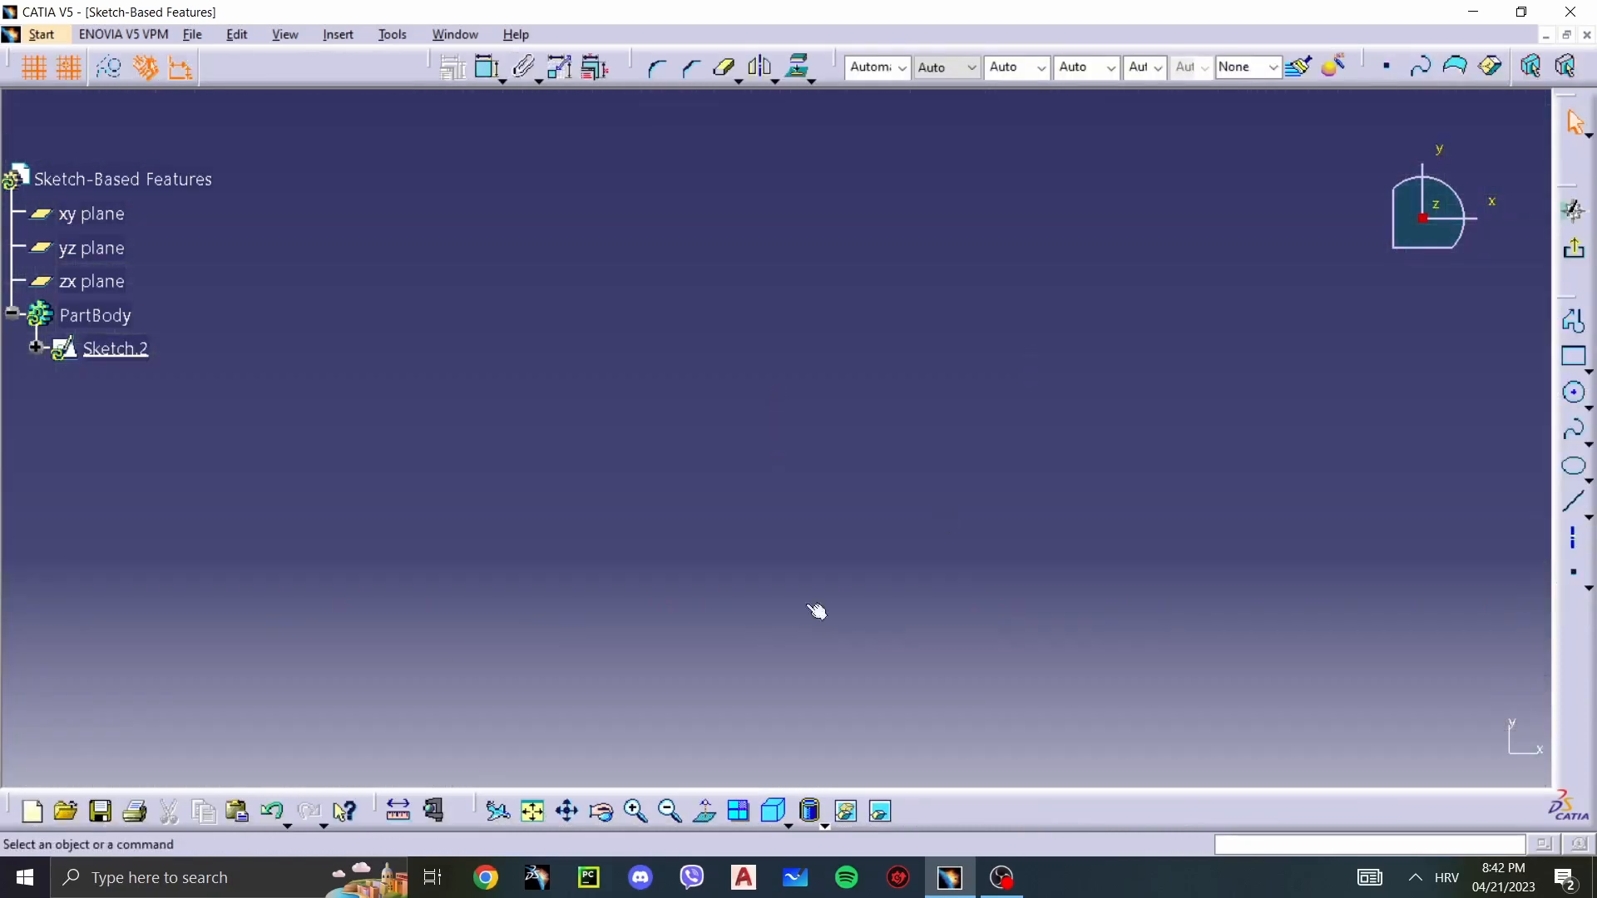
{"action": "left_click", "coordinate": [567, 819]}
{"action": "left_click", "coordinate": [537, 819]}
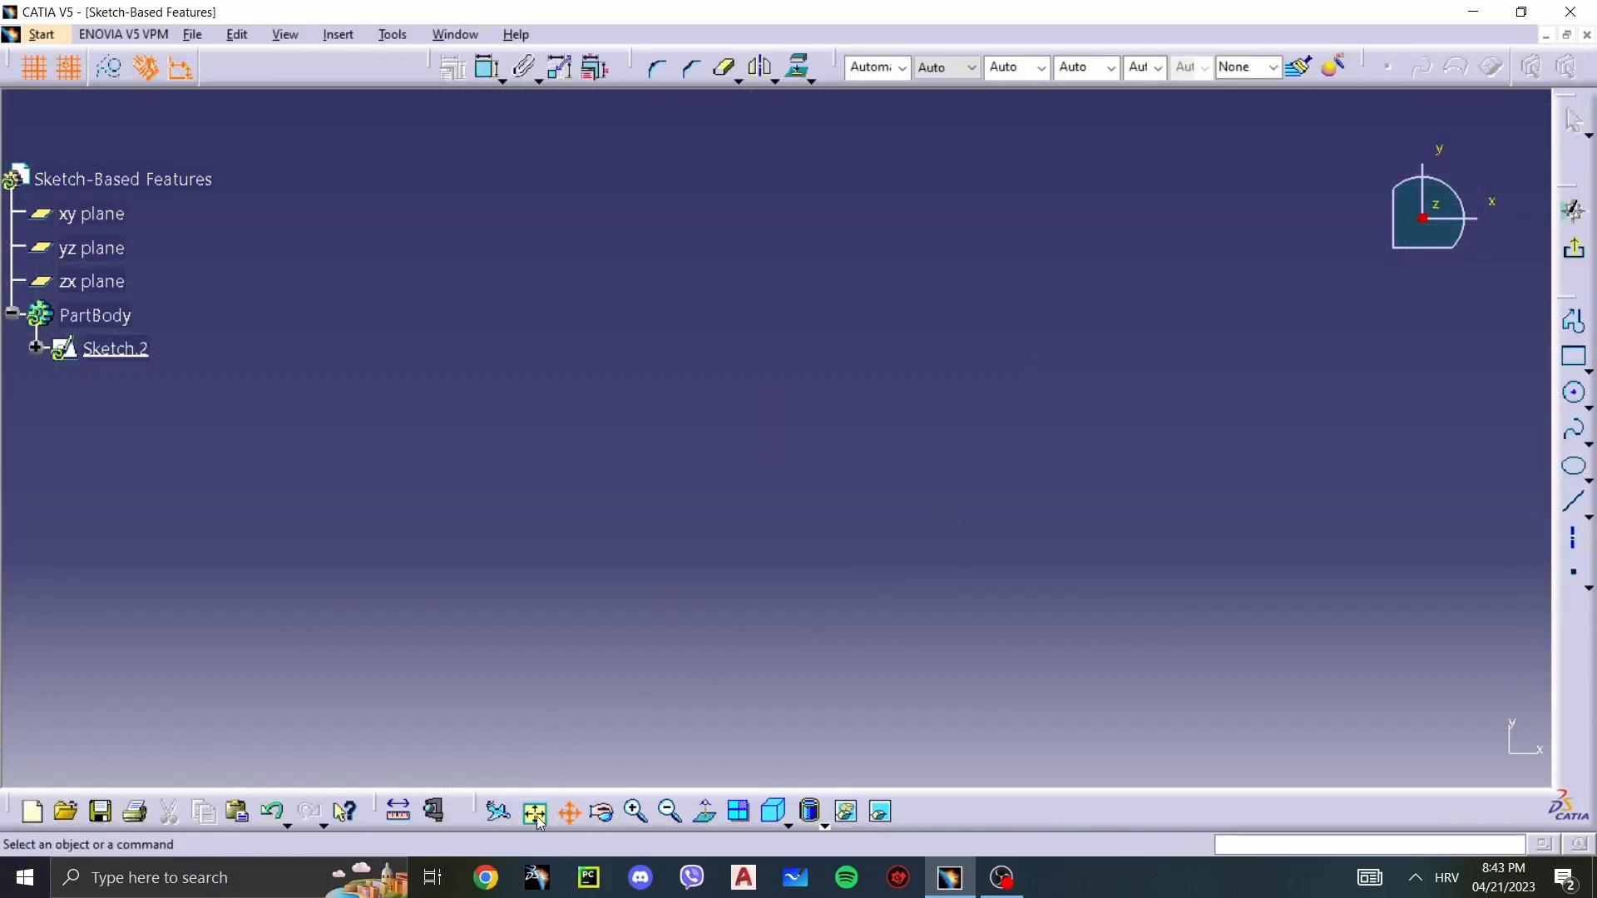
{"action": "middle_click_drag", "start_coordinate": [769, 416], "coordinate": [852, 175]}
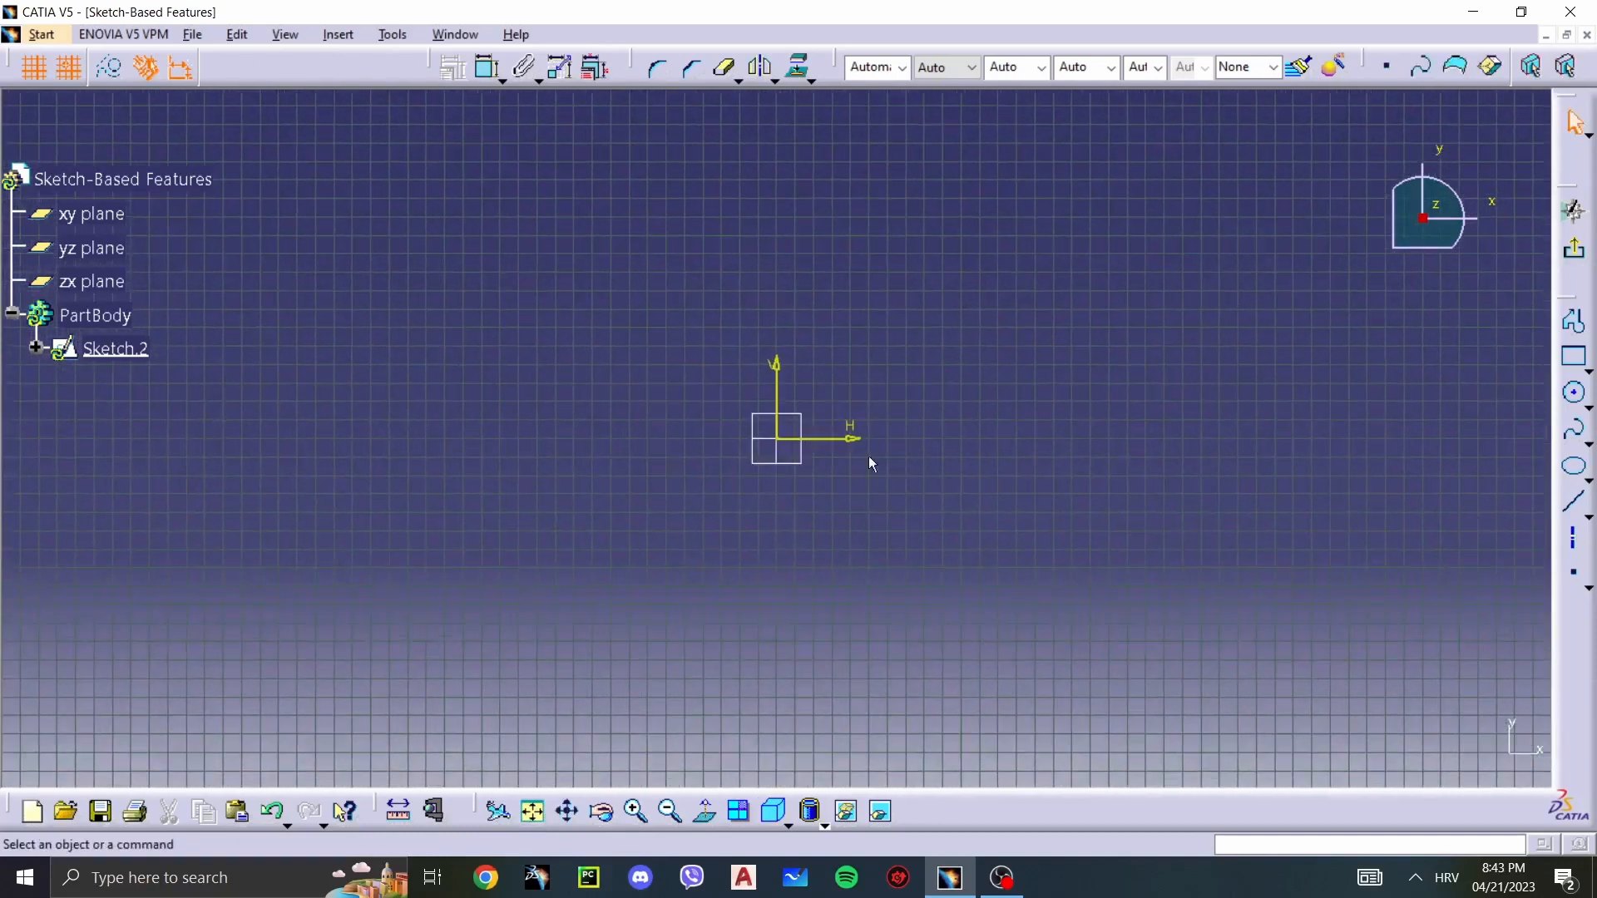
Step: Sketch a circle centred on the sketch origin
{"action": "left_click", "coordinate": [1574, 356]}
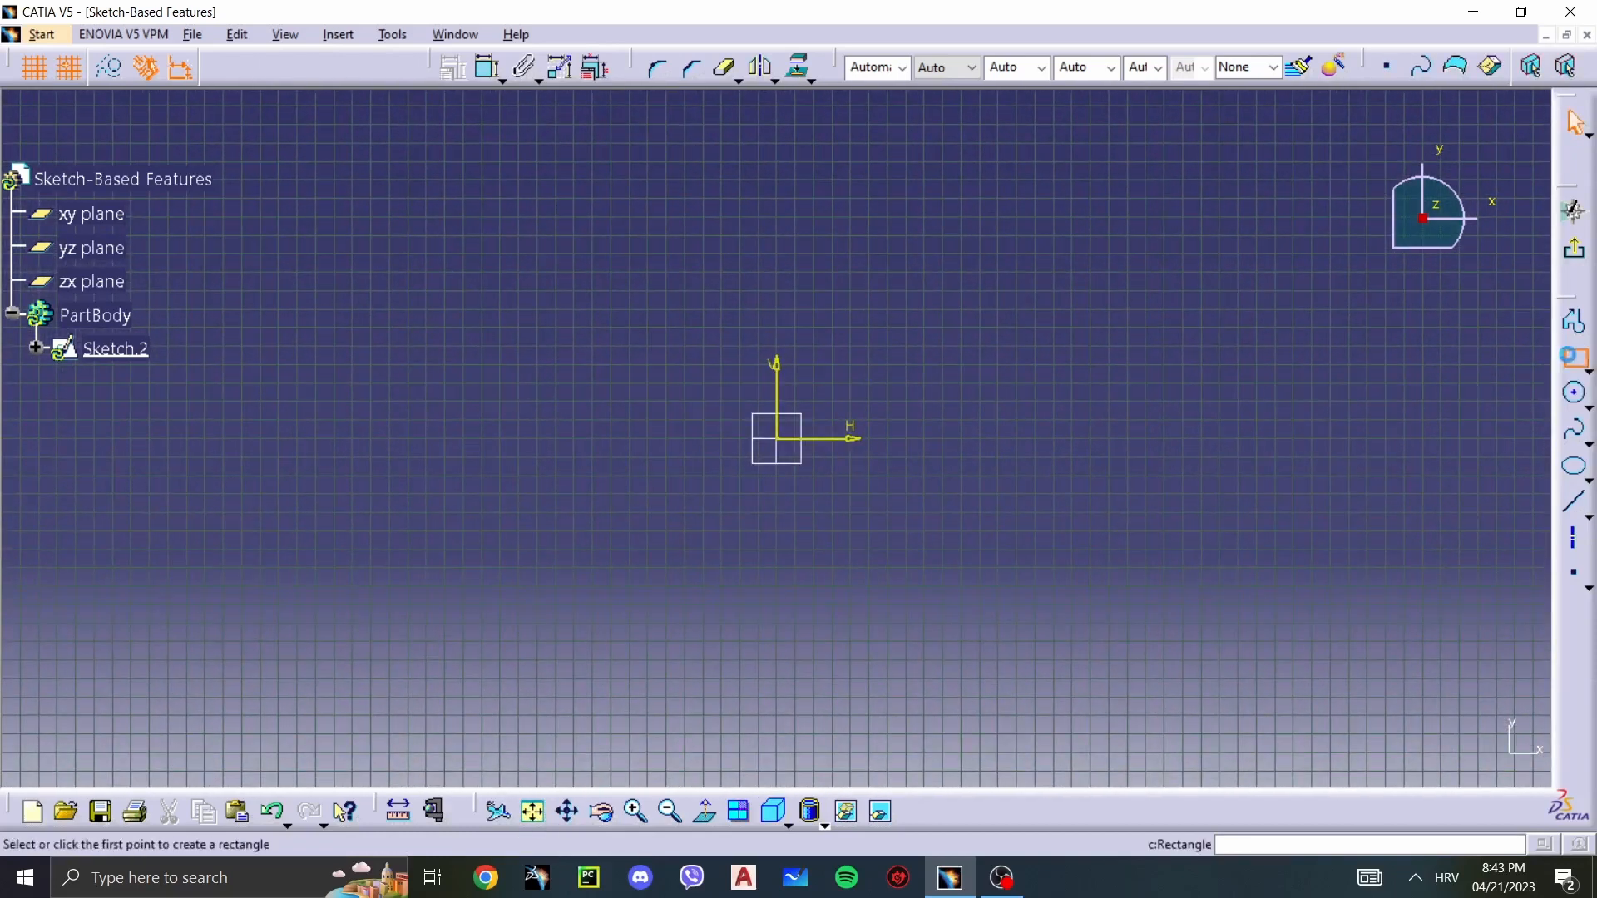
{"action": "left_click", "coordinate": [1574, 393]}
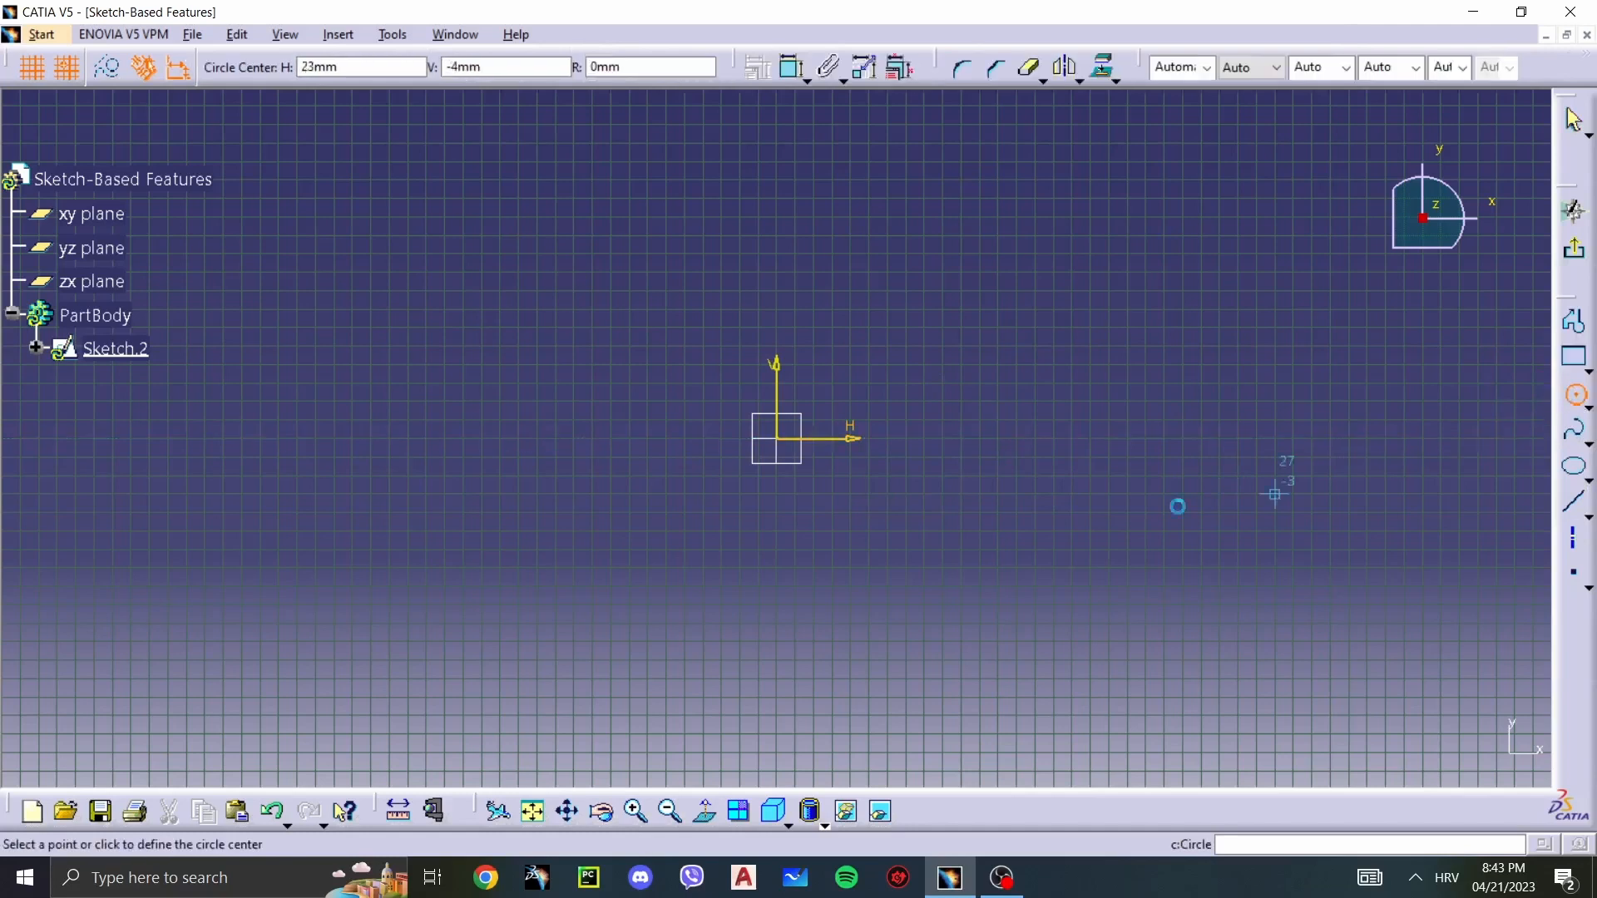
{"action": "left_click", "coordinate": [777, 439]}
{"action": "left_click", "coordinate": [952, 344]}
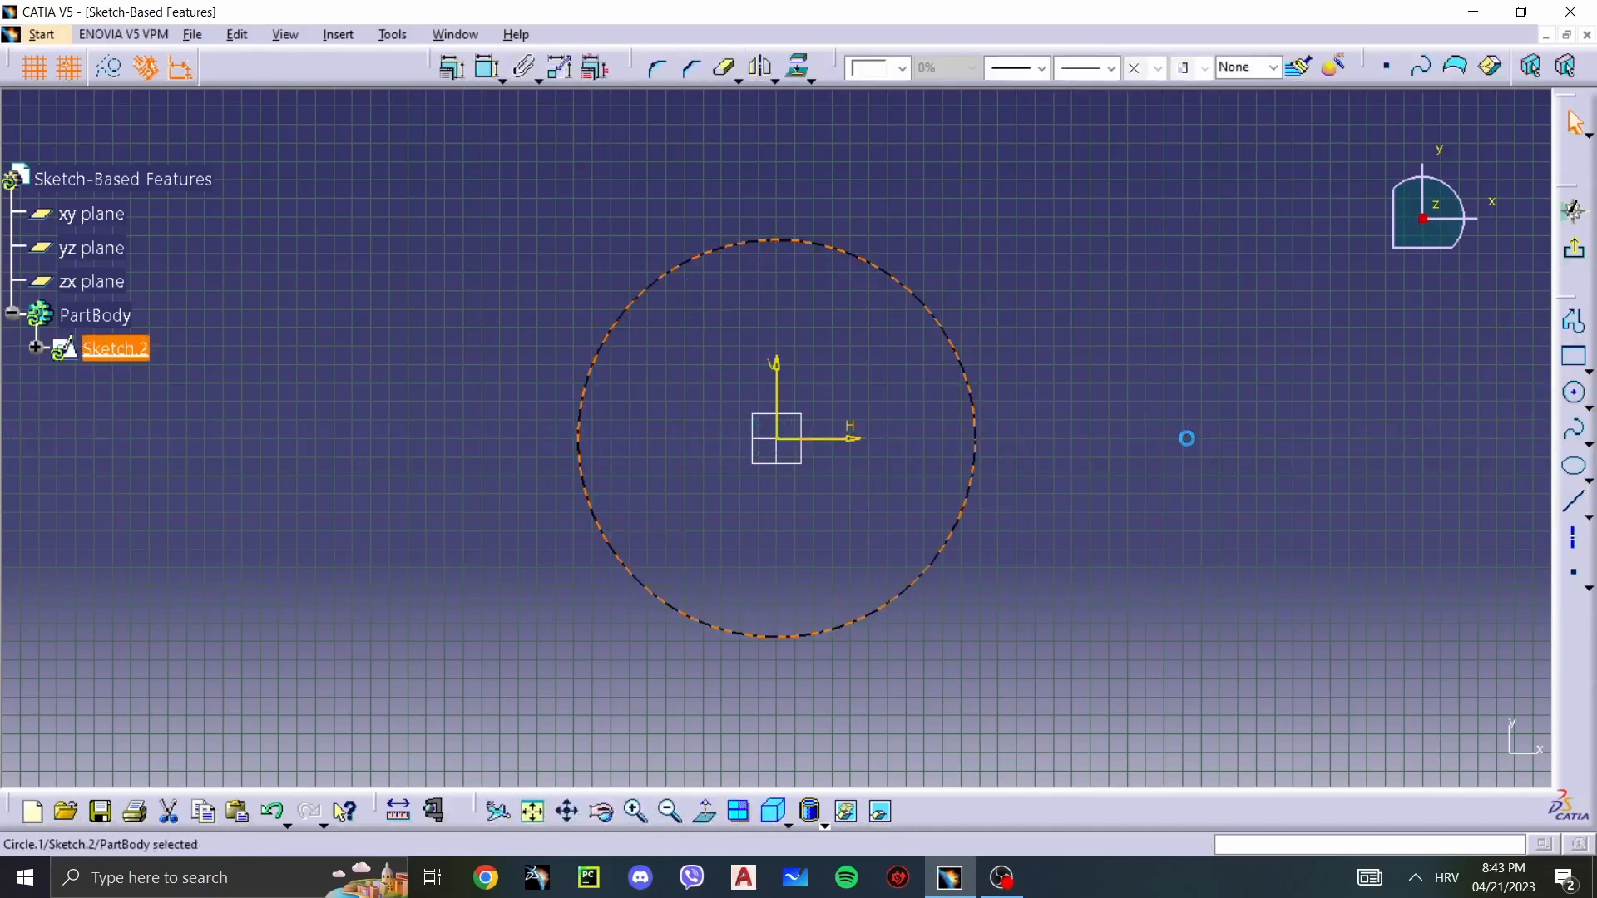
Step: Place a standard point outside the circle, up and to its right, and exit the sketch
{"action": "left_click", "coordinate": [1573, 574]}
{"action": "left_click", "coordinate": [1035, 253]}
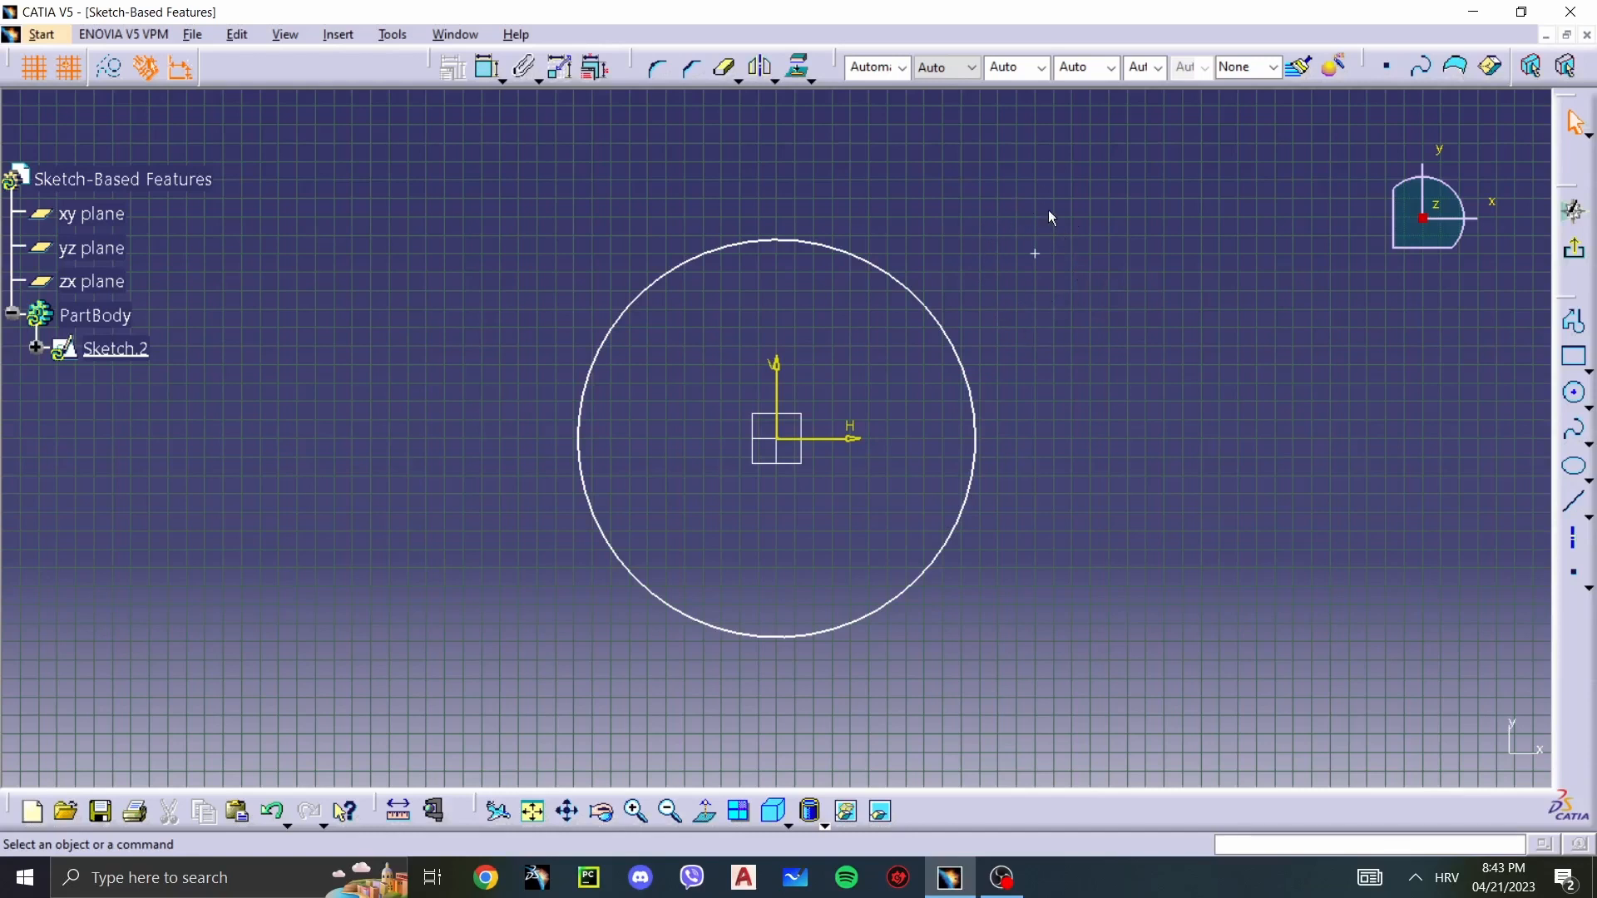
{"action": "left_click", "coordinate": [1573, 249]}
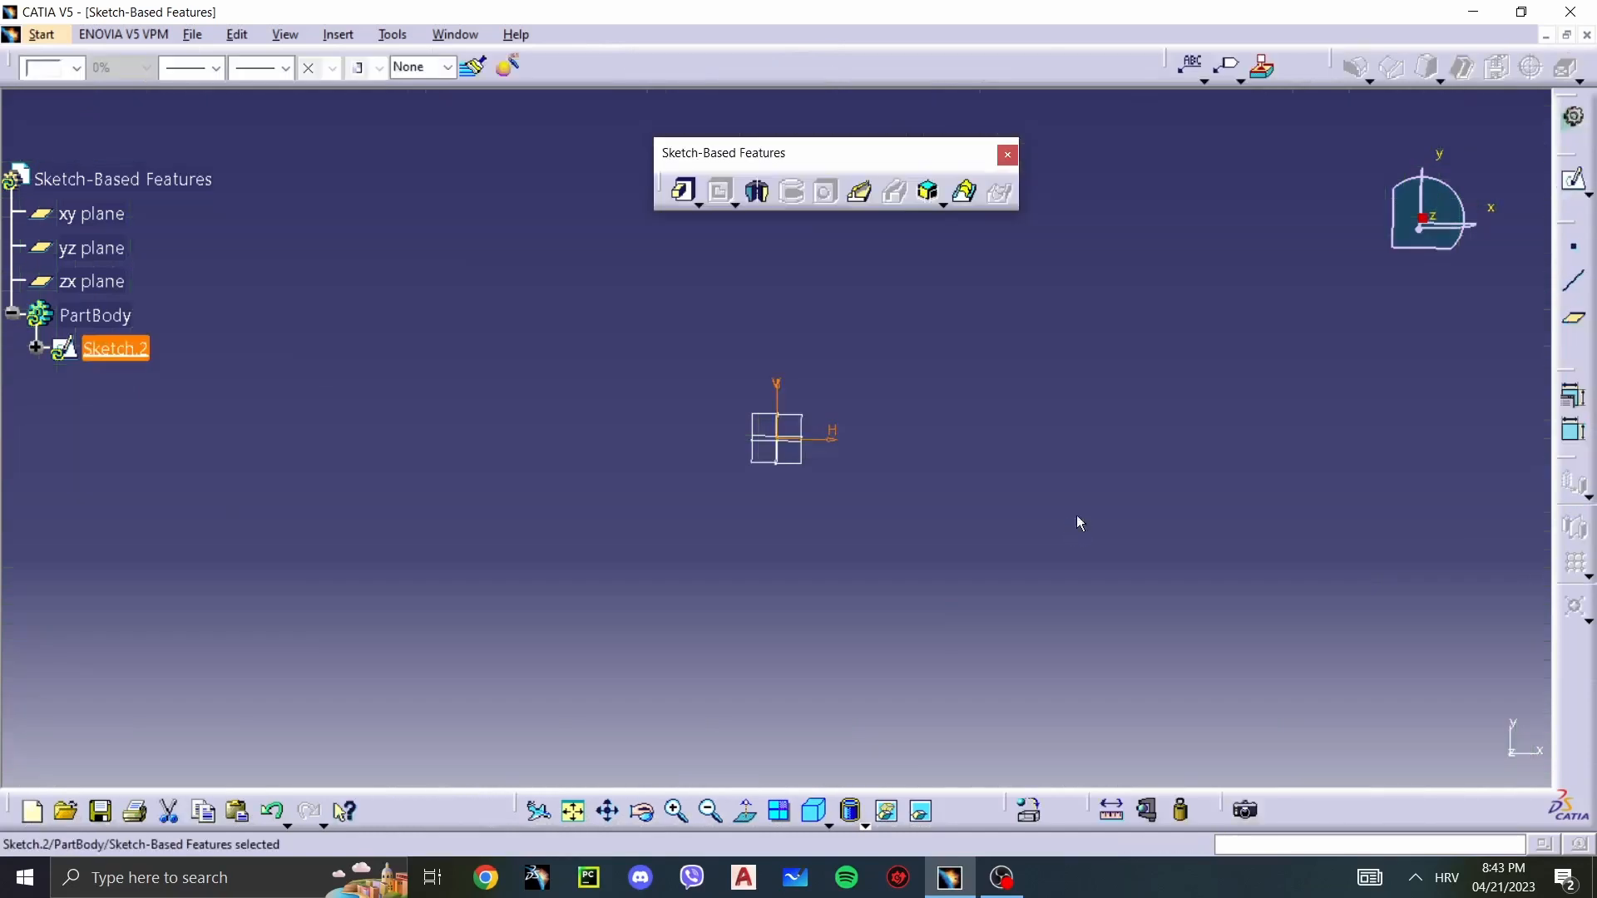
{"action": "left_click", "coordinate": [1024, 505]}
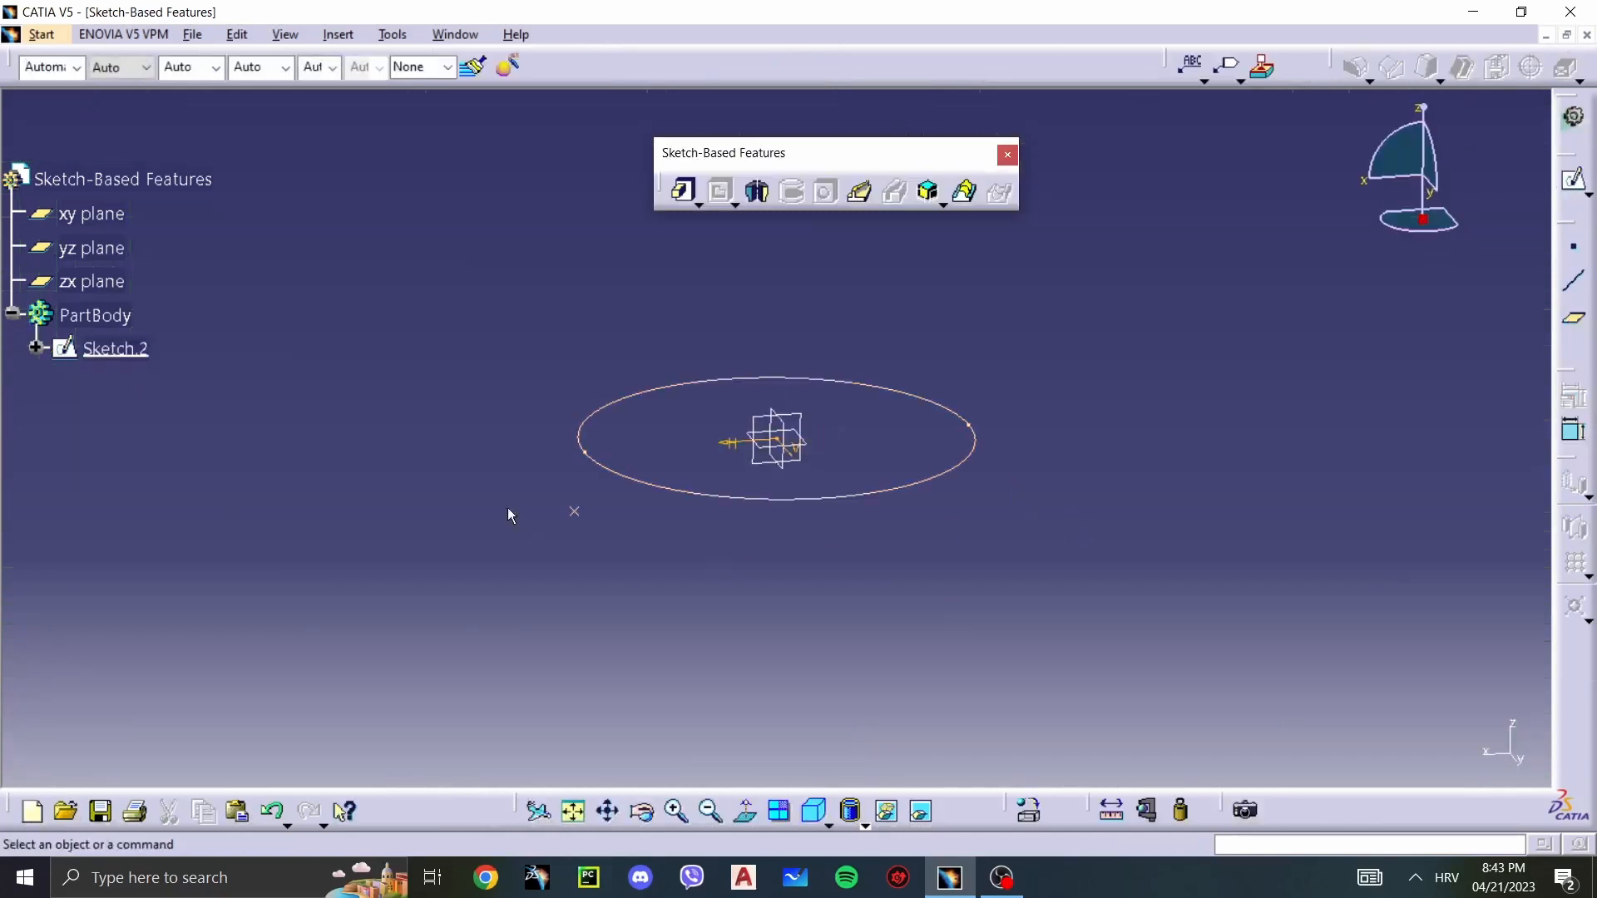
Step: Try to pad the sketch containing the circle and the standard point, using it anyway, and cancel the definition
{"action": "left_click", "coordinate": [637, 479]}
{"action": "left_click", "coordinate": [684, 191]}
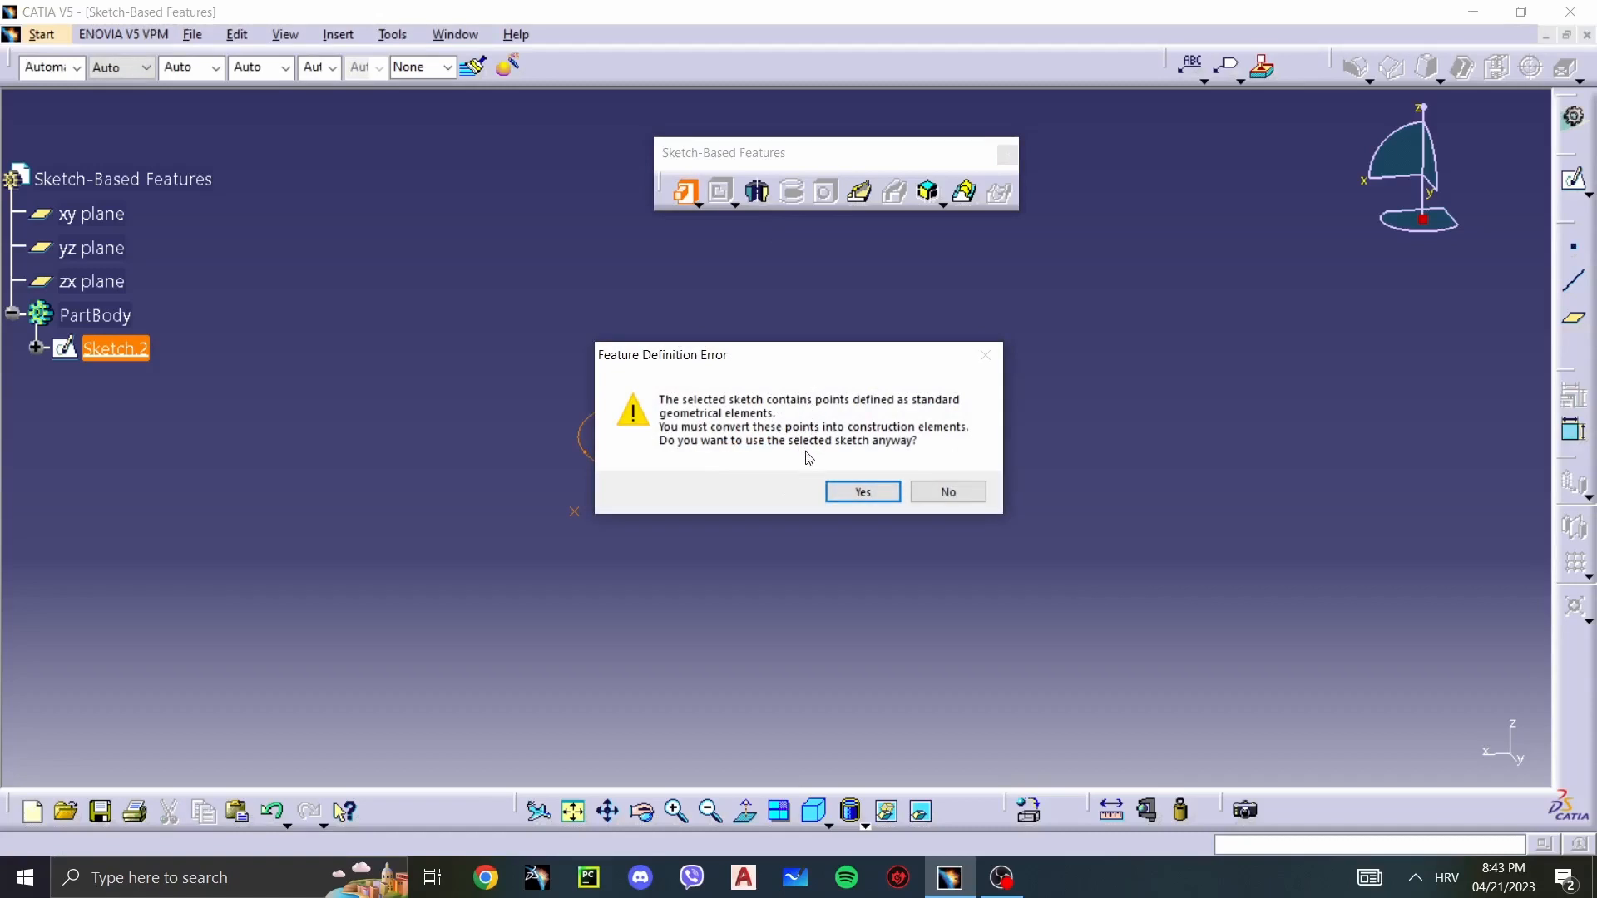
{"action": "left_click", "coordinate": [862, 493]}
{"action": "left_click", "coordinate": [1358, 760]}
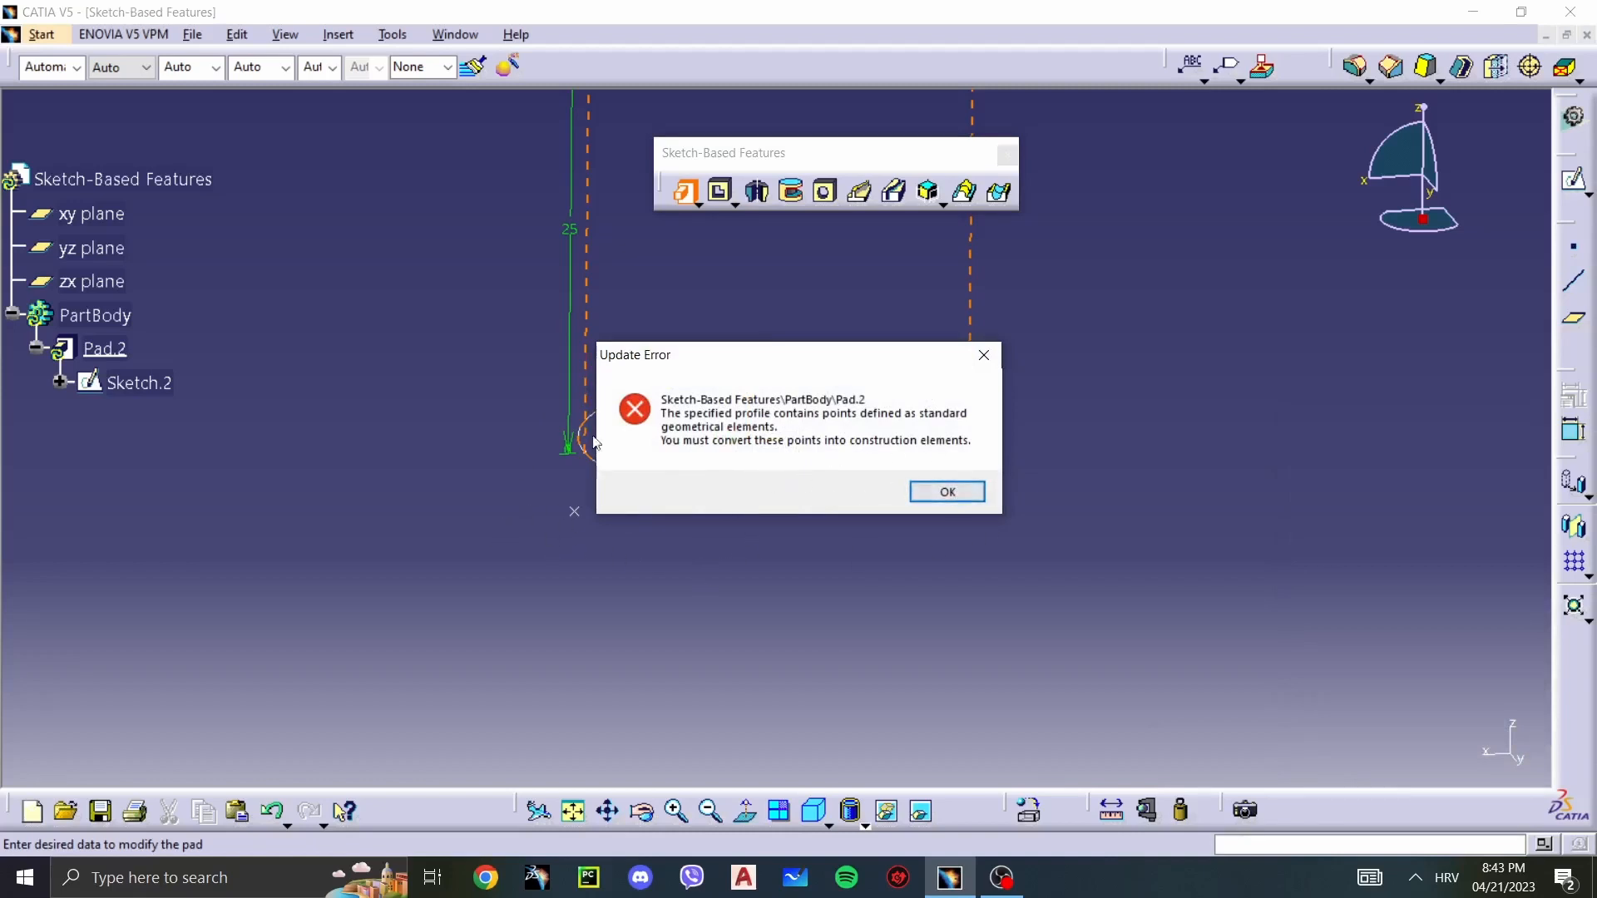
{"action": "left_click", "coordinate": [948, 492]}
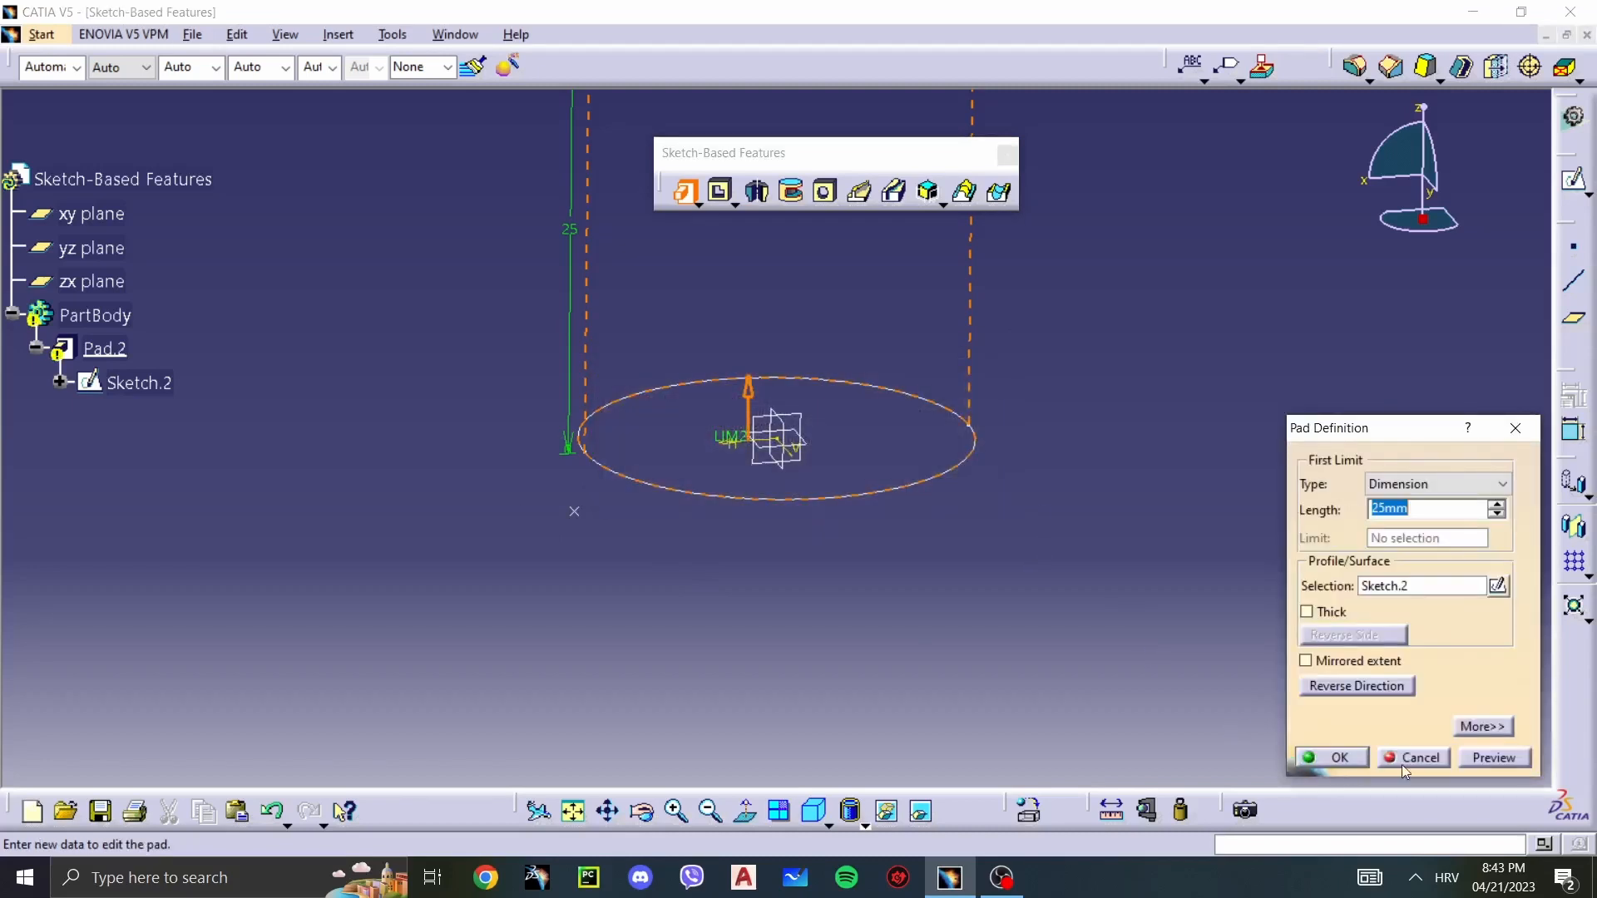
{"action": "left_click", "coordinate": [1414, 758]}
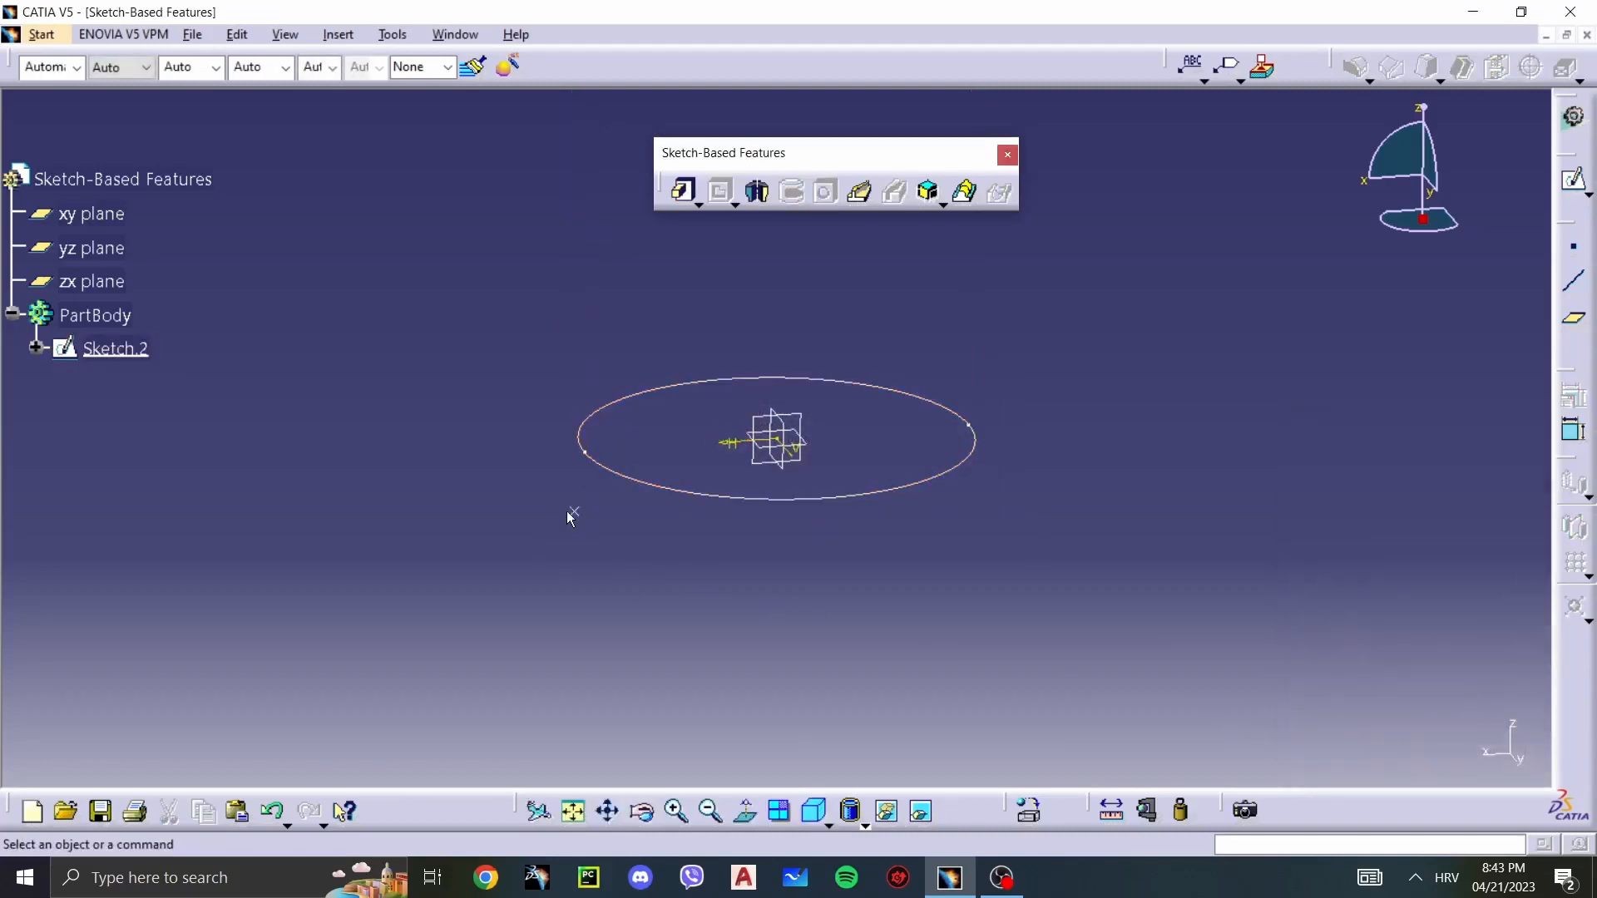
Step: Convert the point outside the circle into a construction element and exit the sketch
{"action": "double_click", "coordinate": [109, 353]}
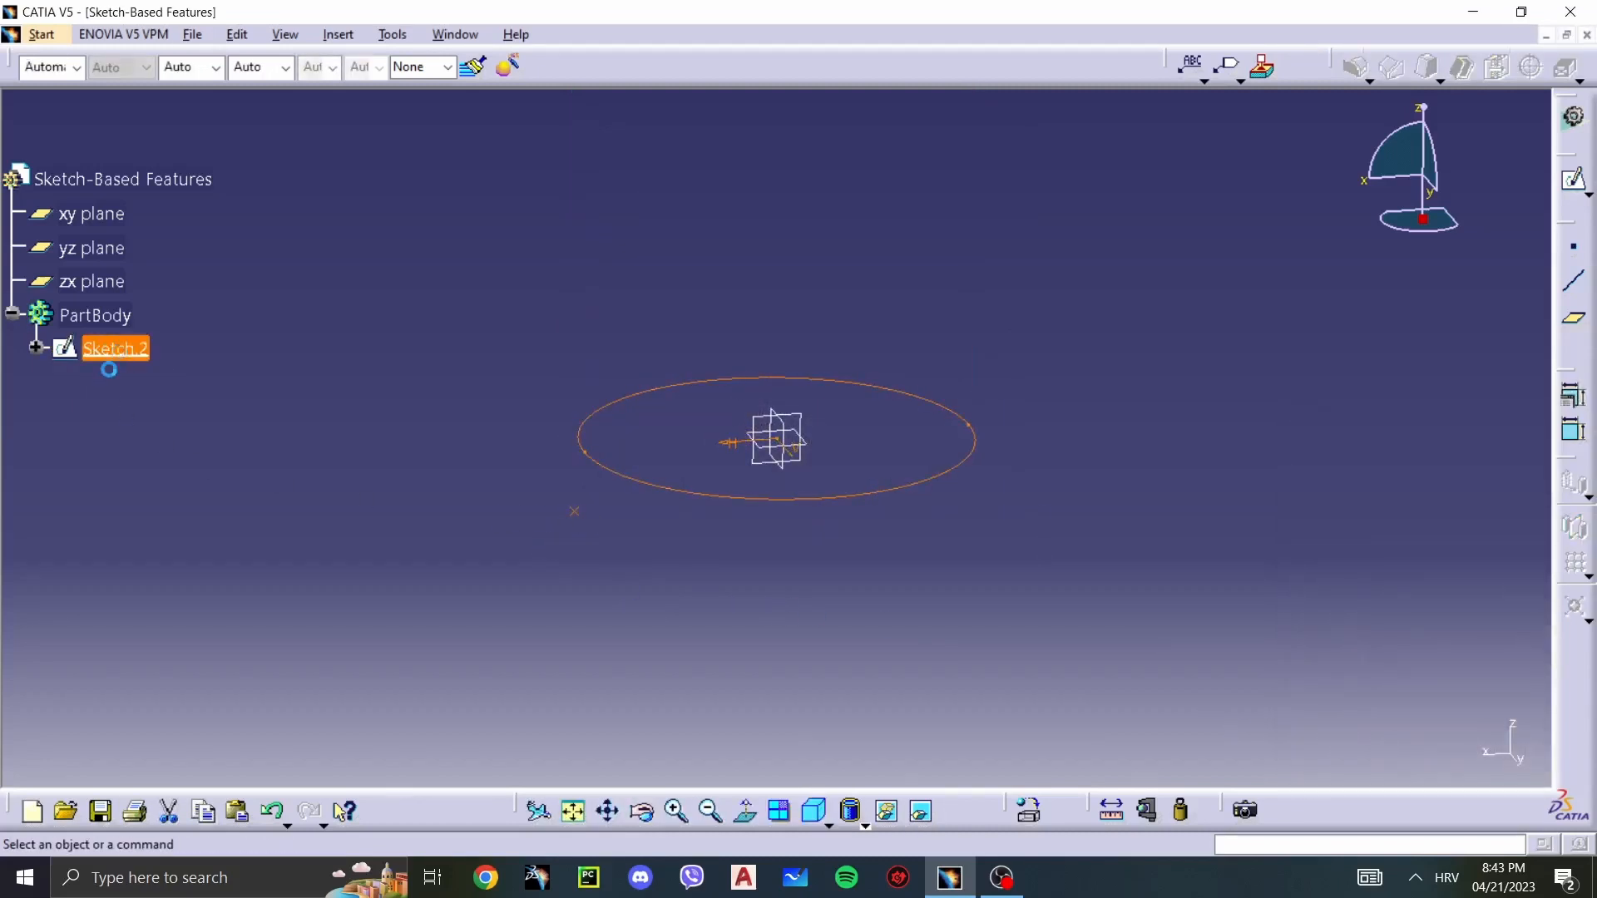
{"action": "left_click", "coordinate": [1033, 259]}
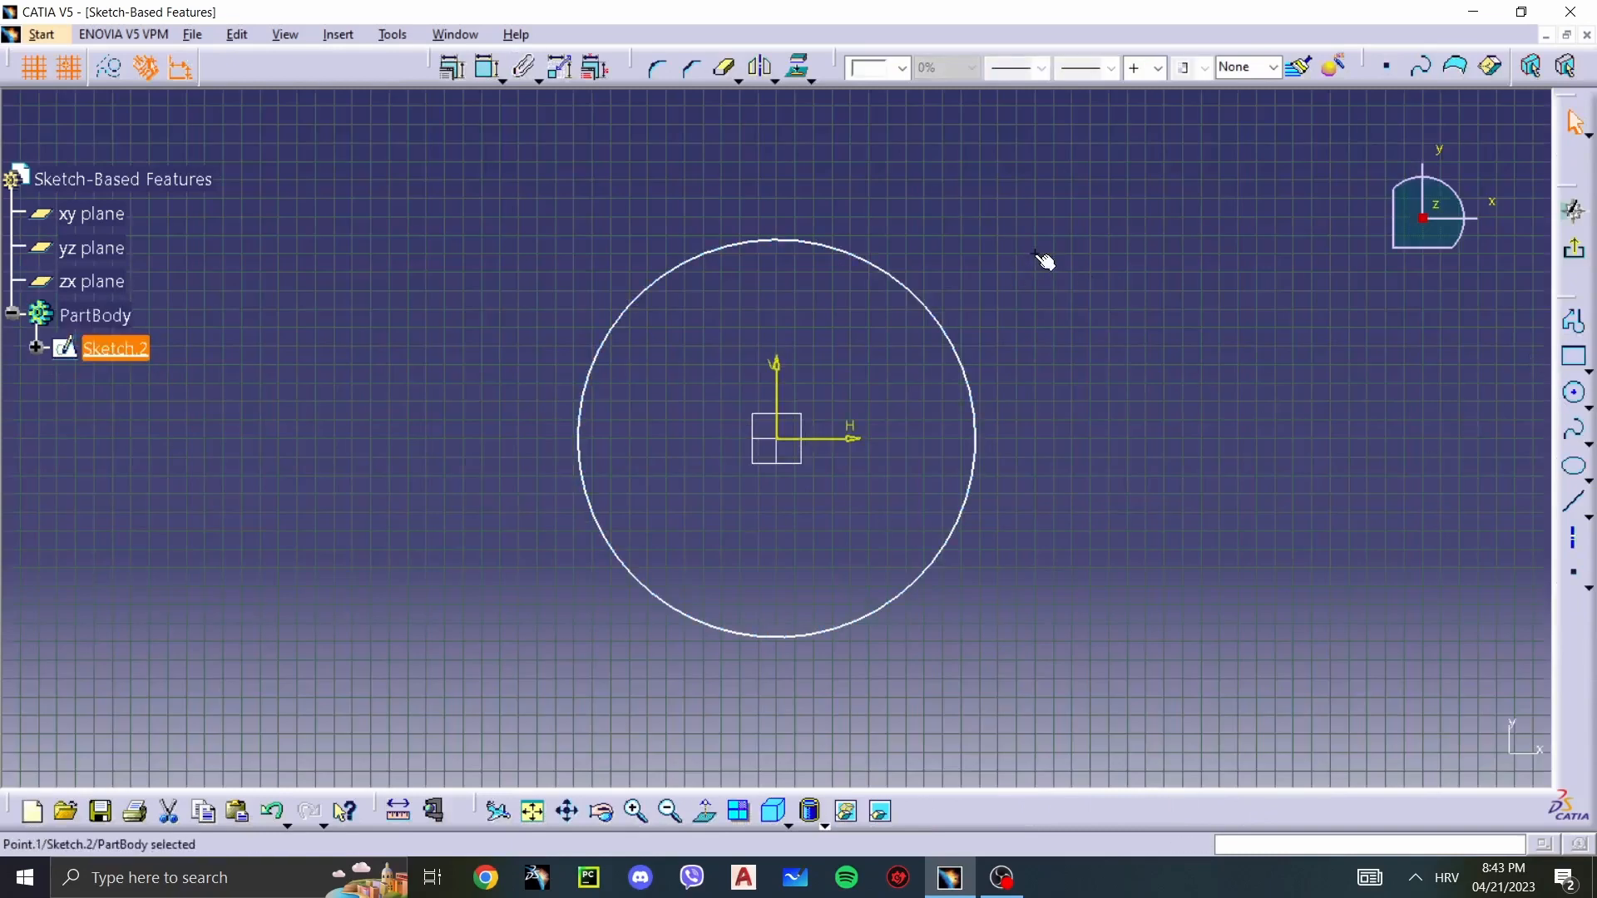
{"action": "left_click", "coordinate": [110, 78]}
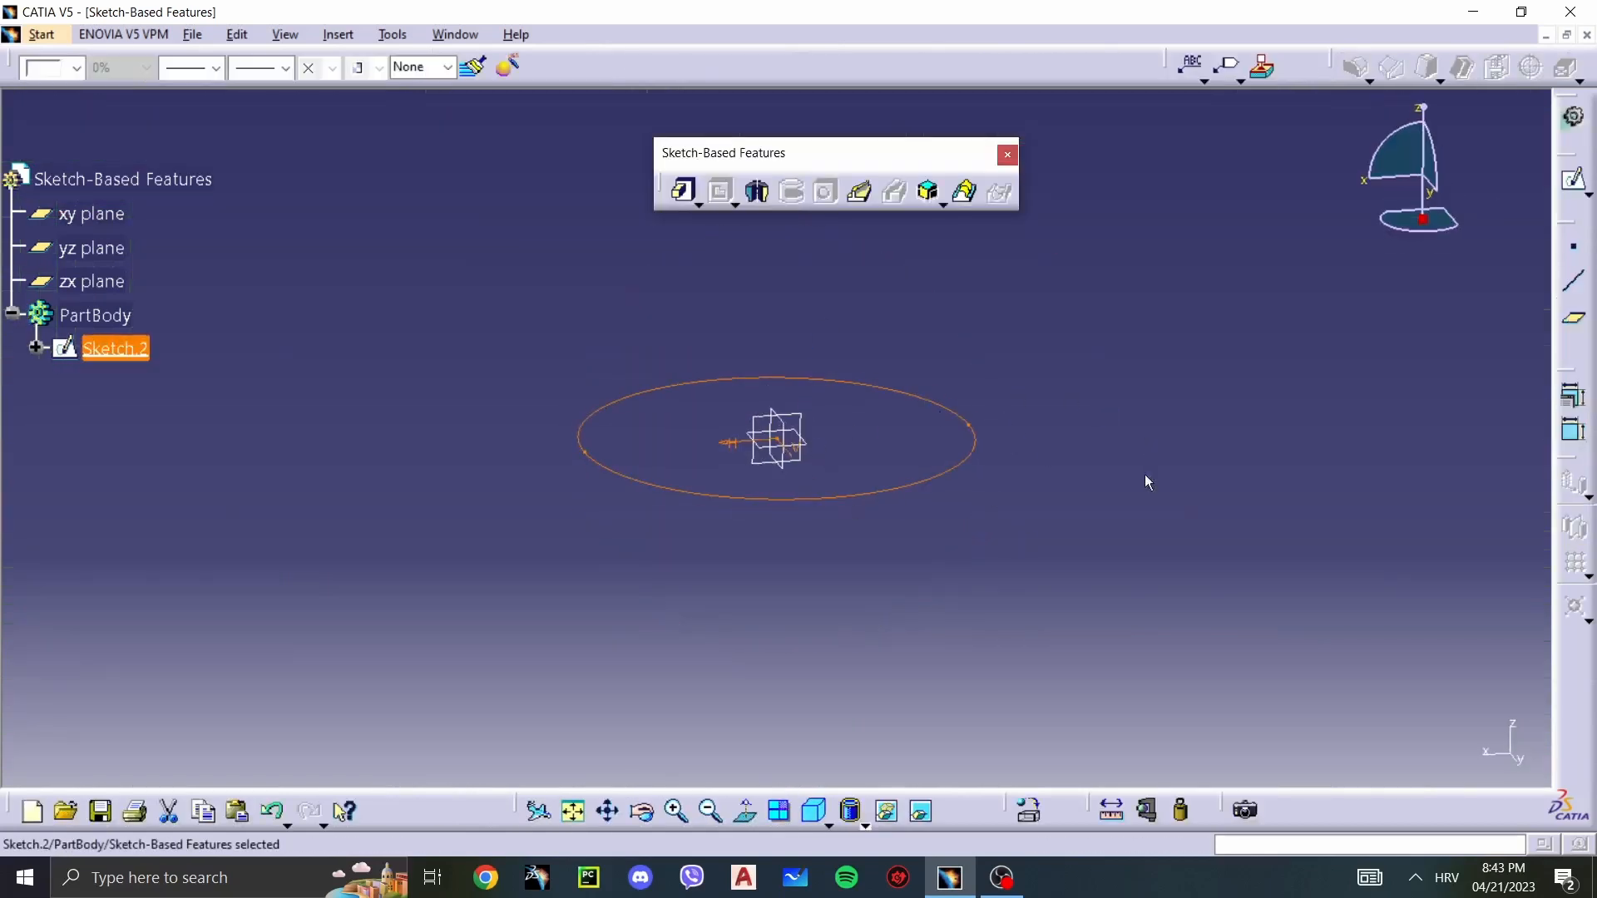
{"action": "left_click", "coordinate": [1147, 482]}
Step: Pad the circle sketch with a first limit length of 10 mm
{"action": "left_click", "coordinate": [933, 480]}
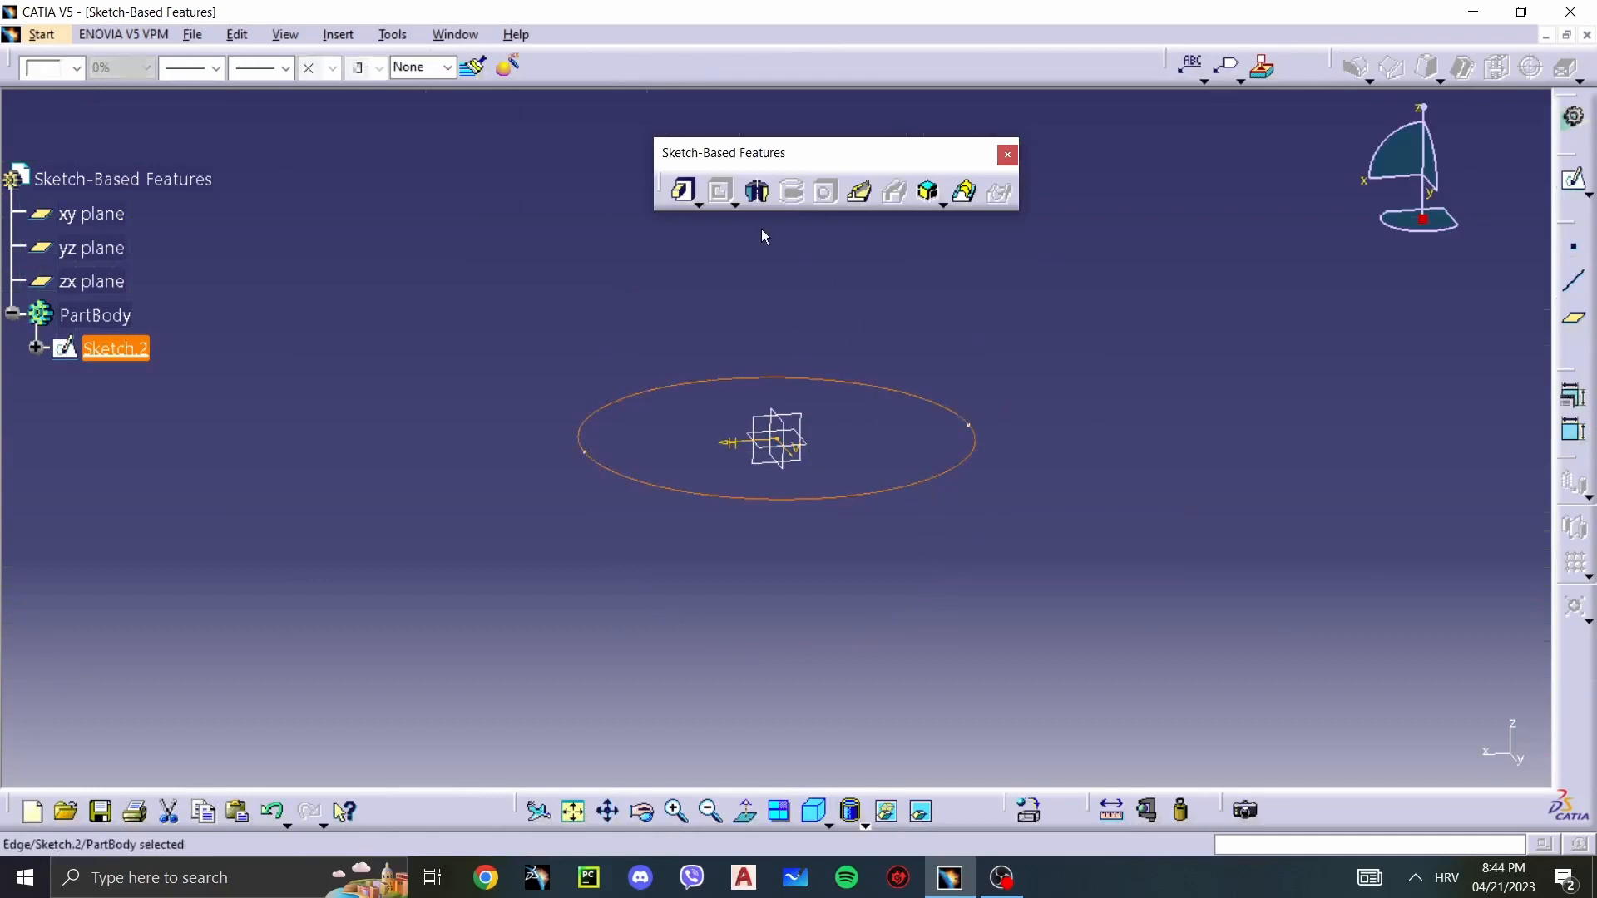
{"action": "left_click", "coordinate": [682, 191]}
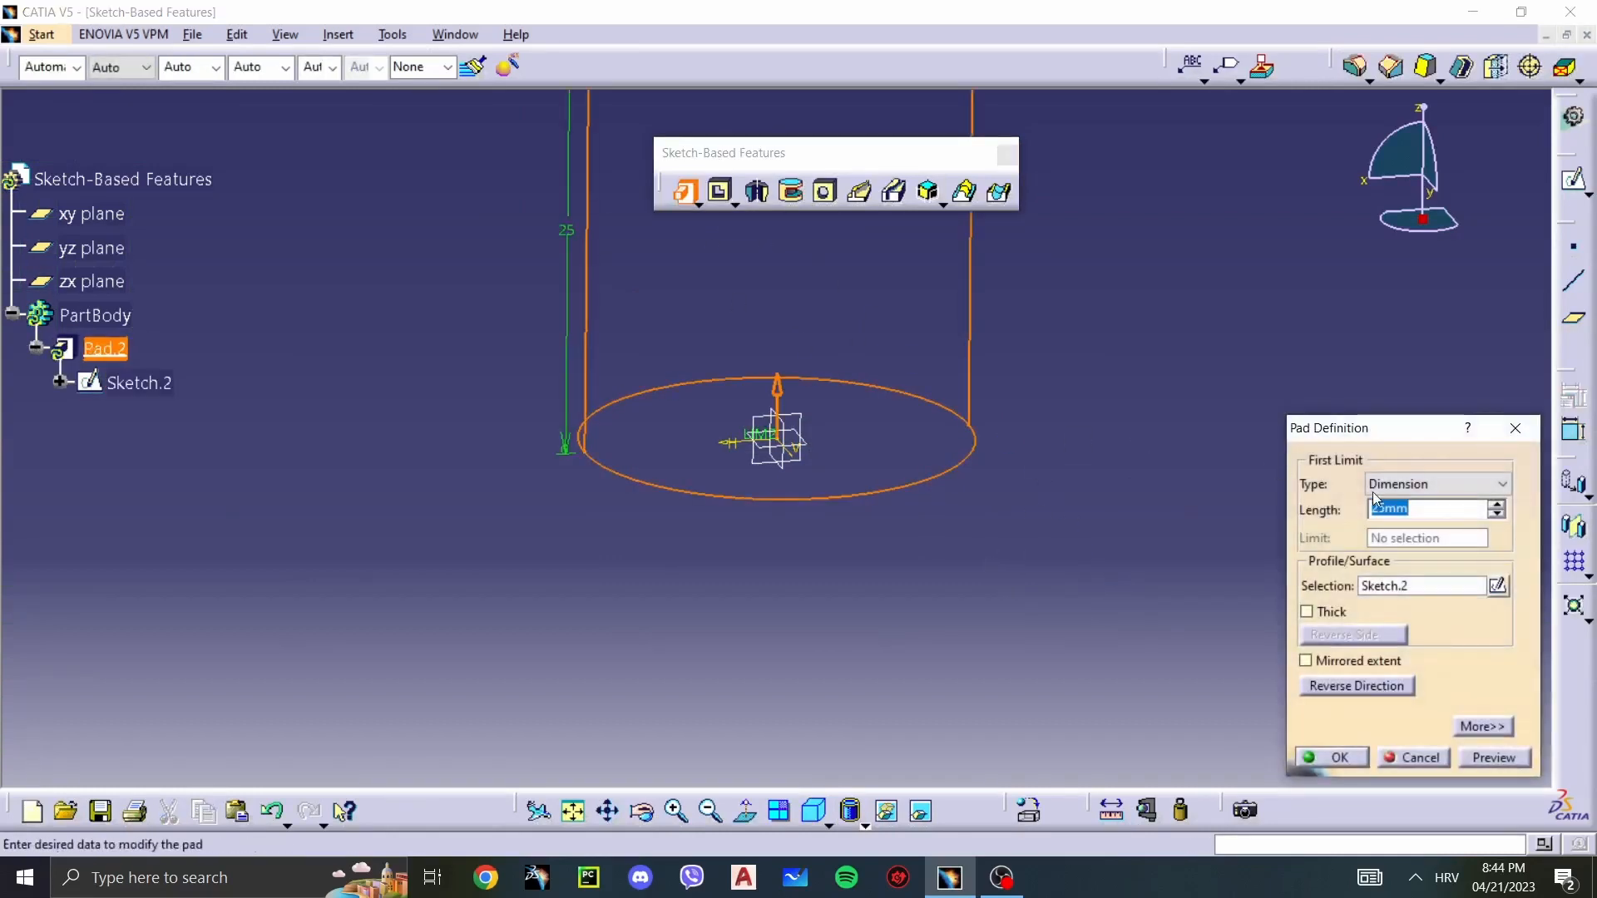
{"action": "type", "text": "1"}
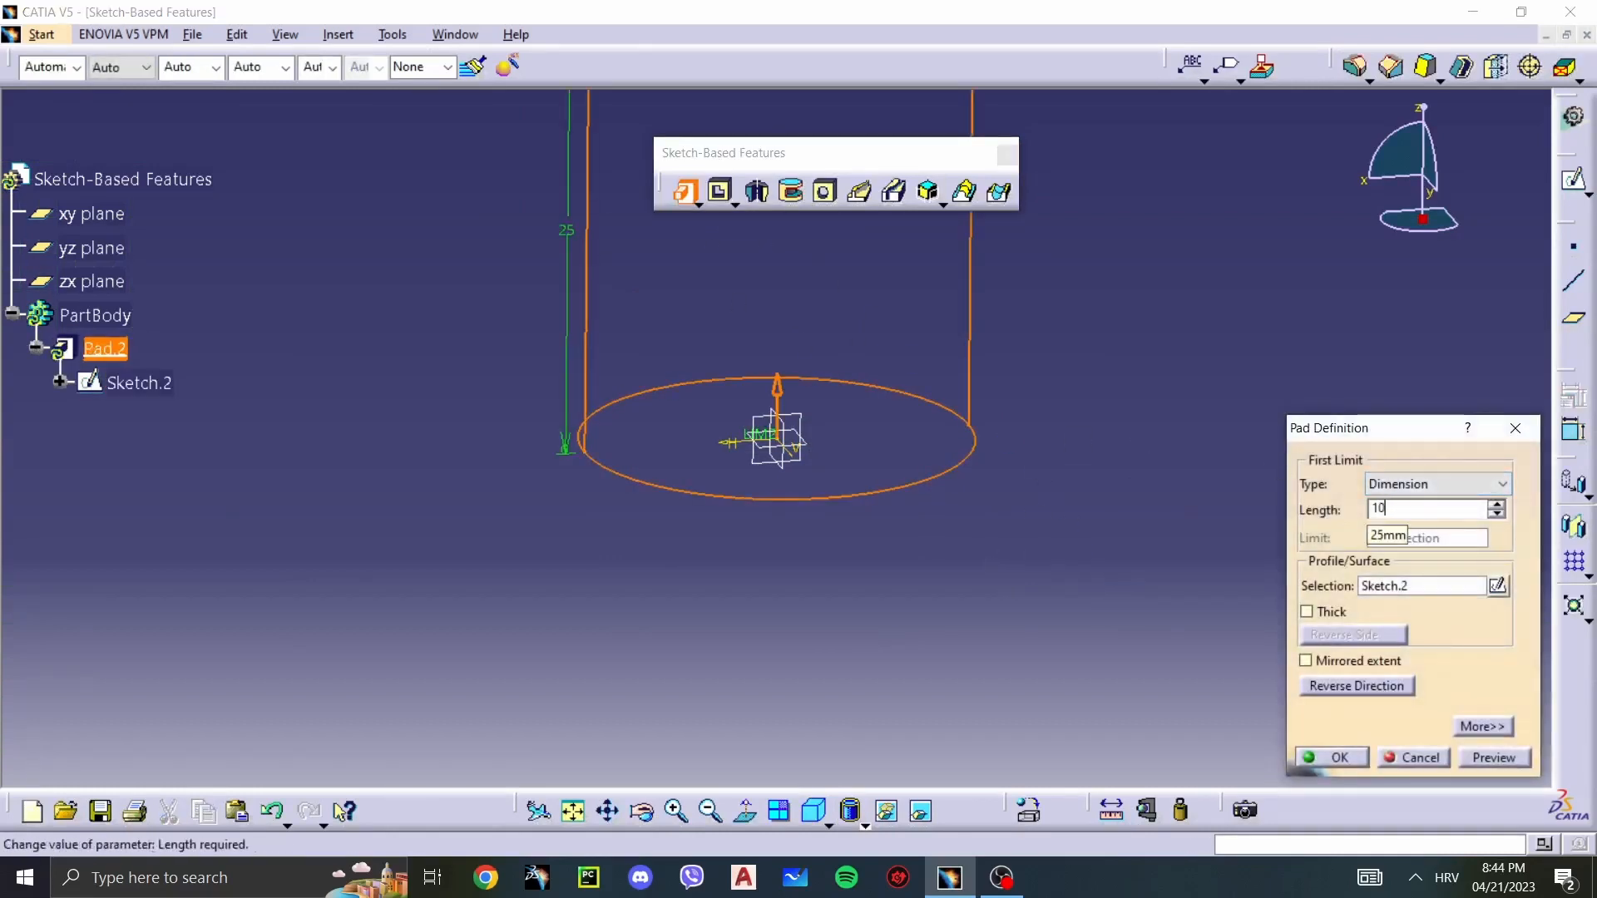
{"action": "type", "text": "0"}
{"action": "key", "text": "Return"}
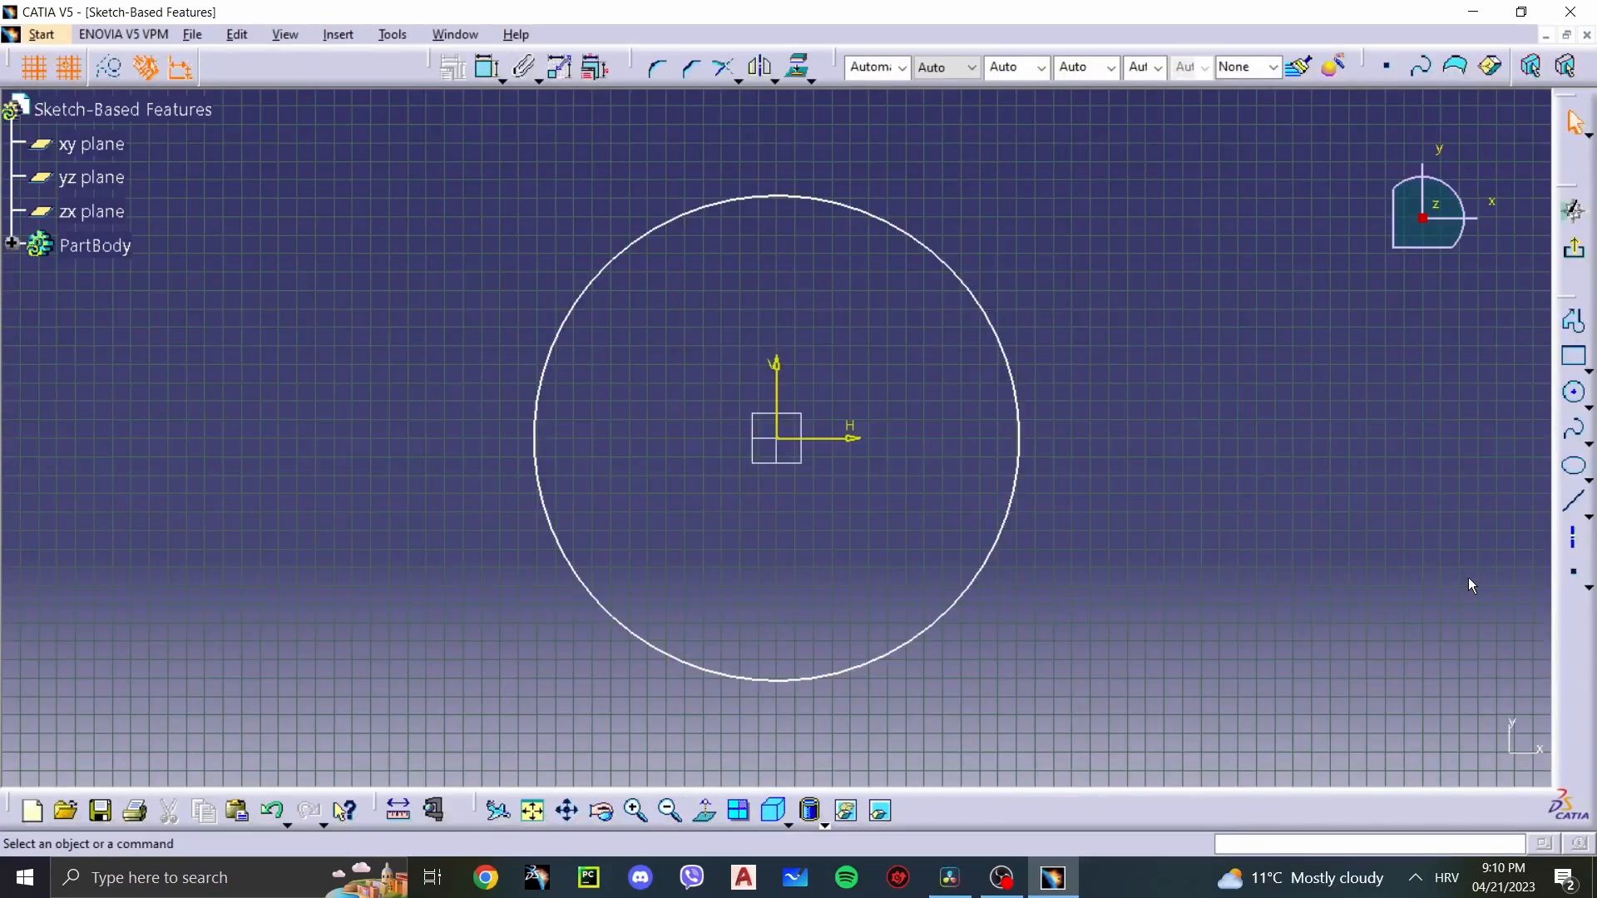
Step: Sketch a vertical line outside the circle, starting at H 19 mm, V -5 mm, and exit the sketch
{"action": "left_click", "coordinate": [1571, 502]}
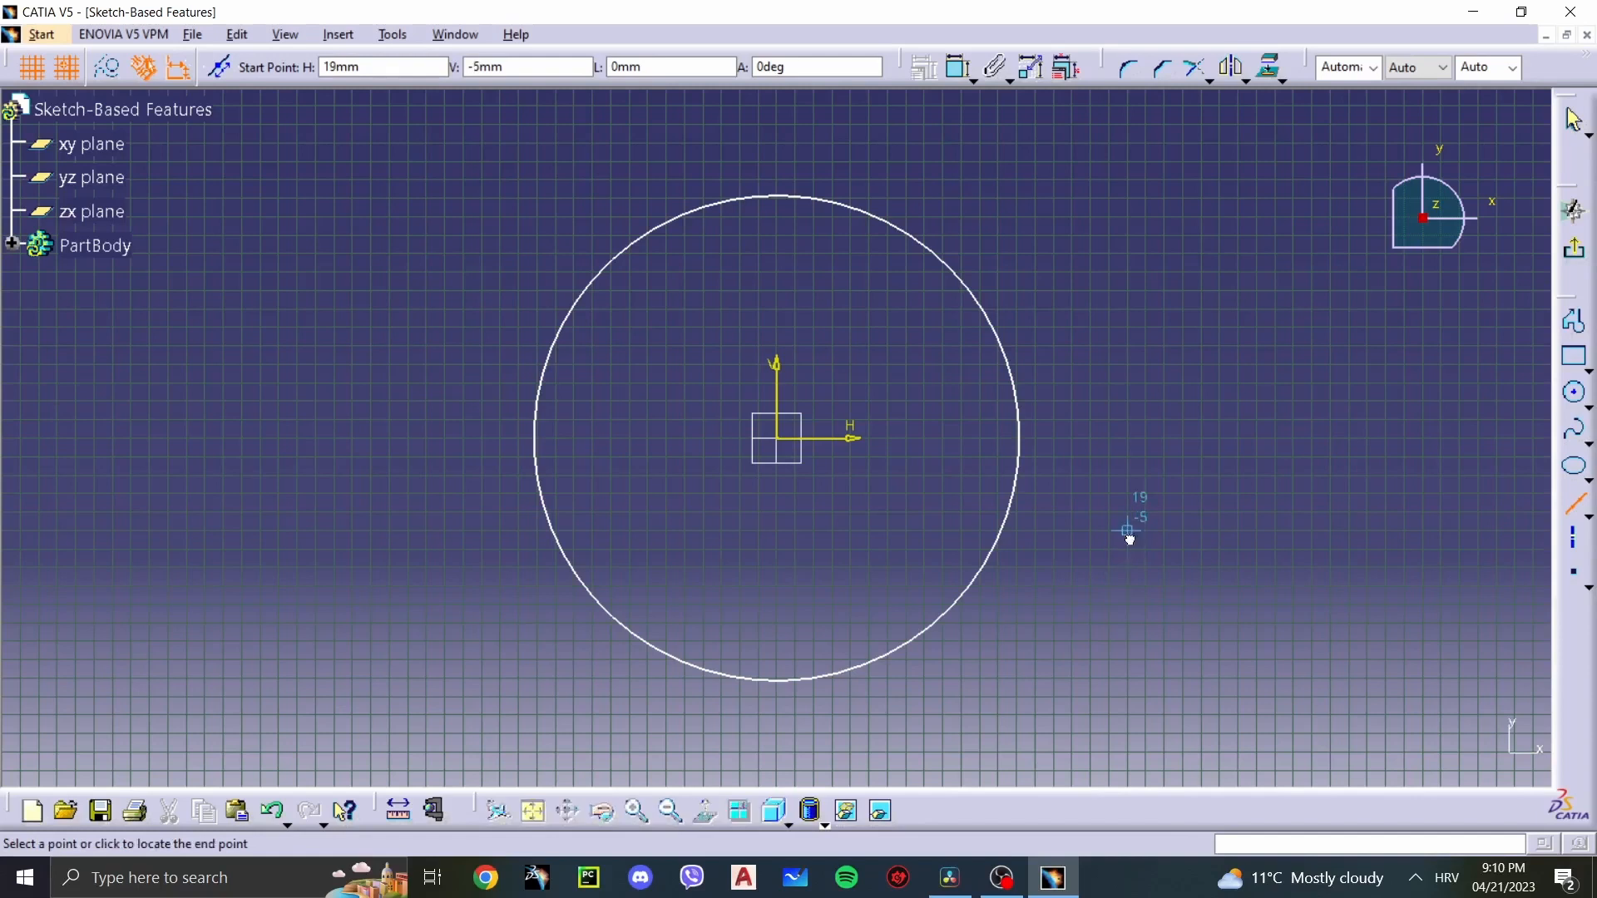
{"action": "left_click", "coordinate": [1128, 531]}
{"action": "left_click", "coordinate": [1128, 310]}
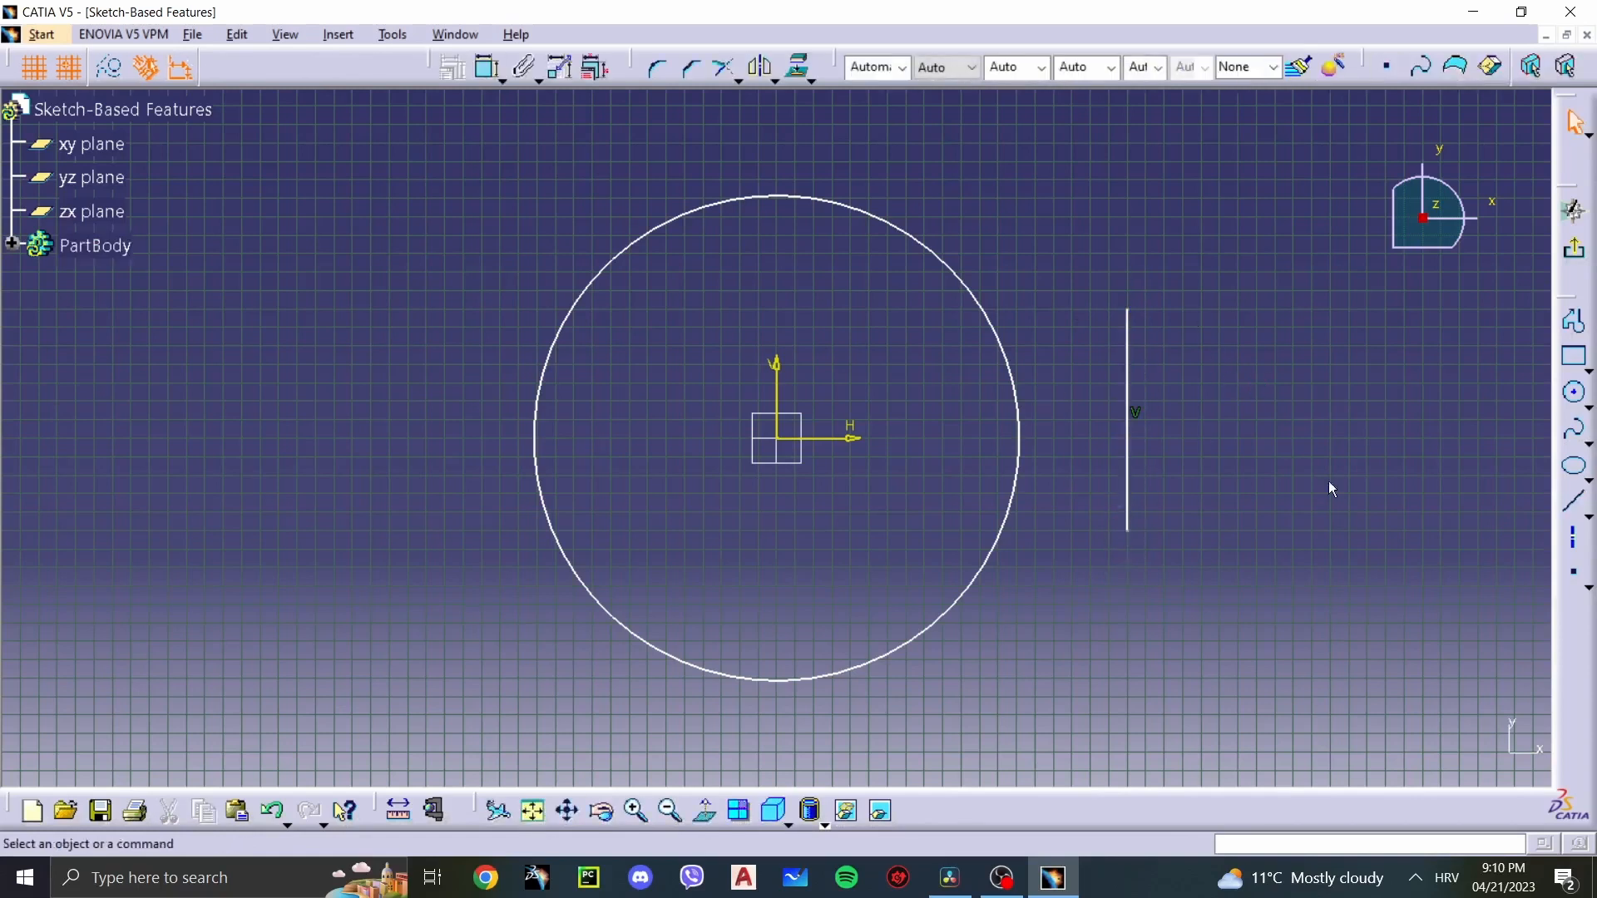
{"action": "left_click", "coordinate": [1574, 248]}
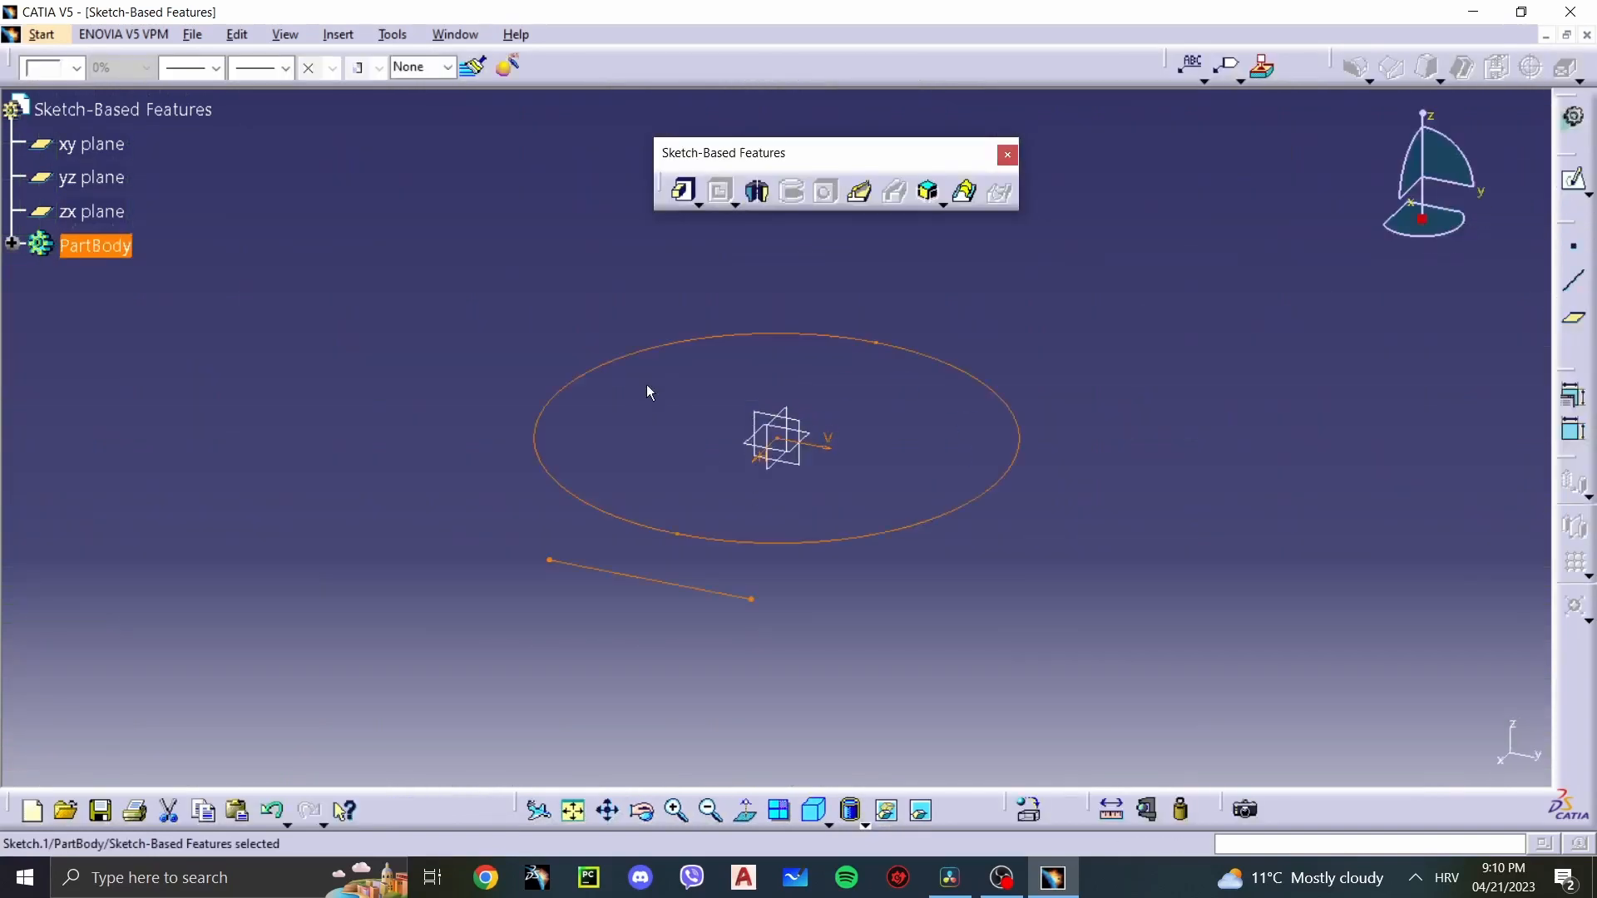
{"action": "left_click", "coordinate": [648, 391]}
Step: Try to pad the sketch containing the circle and the separate line, decline using it, and cancel the definition
{"action": "left_click", "coordinate": [682, 192]}
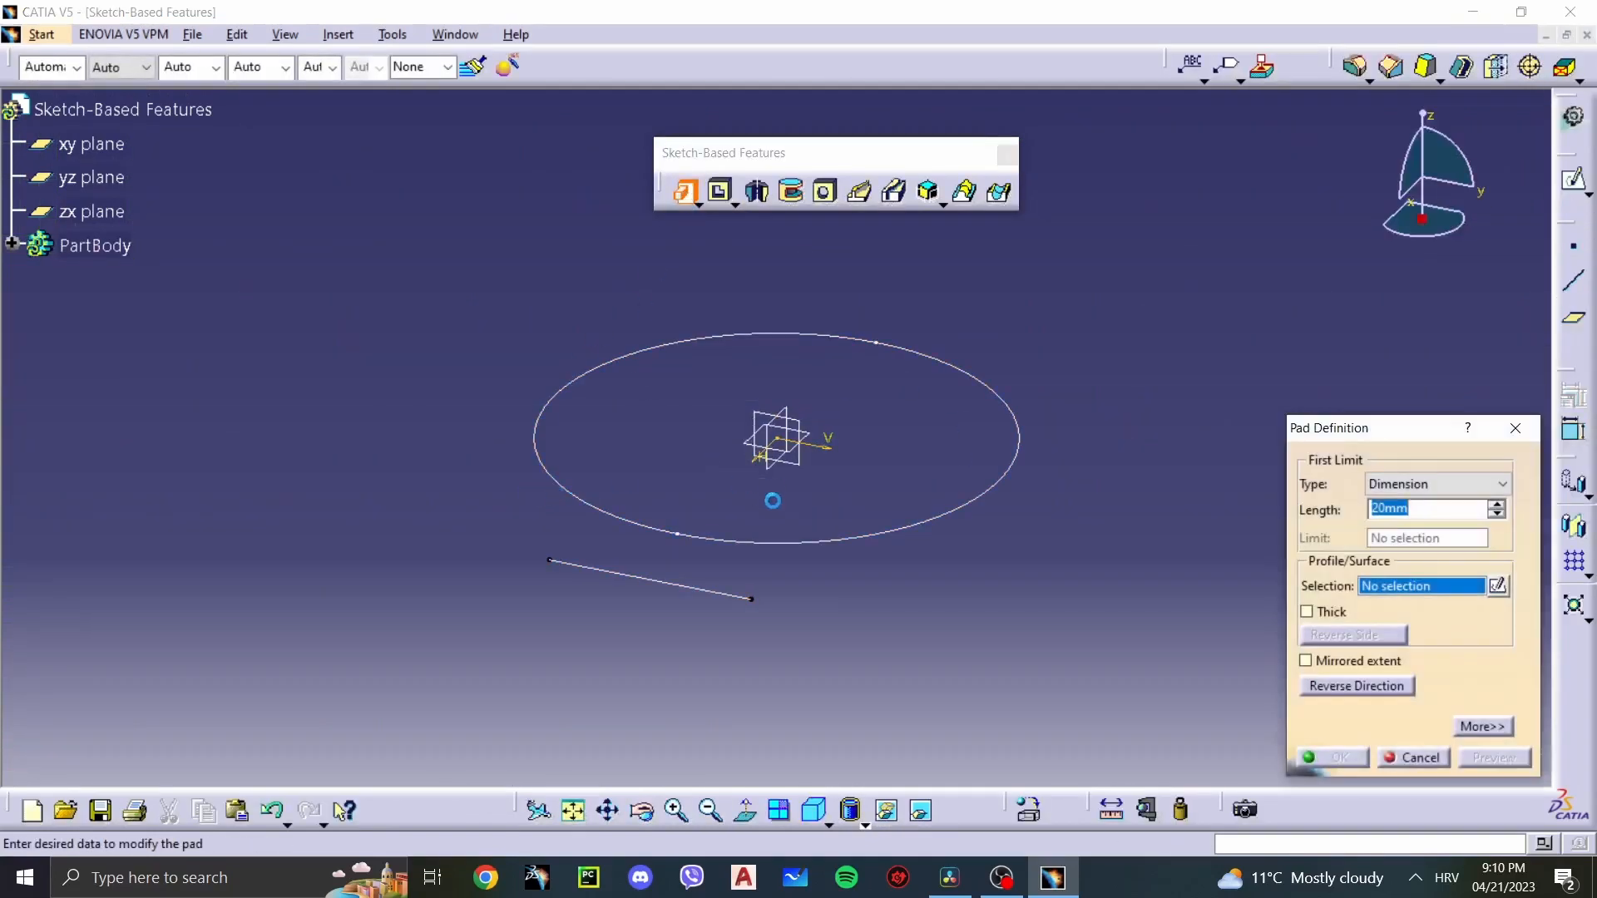
{"action": "left_click", "coordinate": [793, 541]}
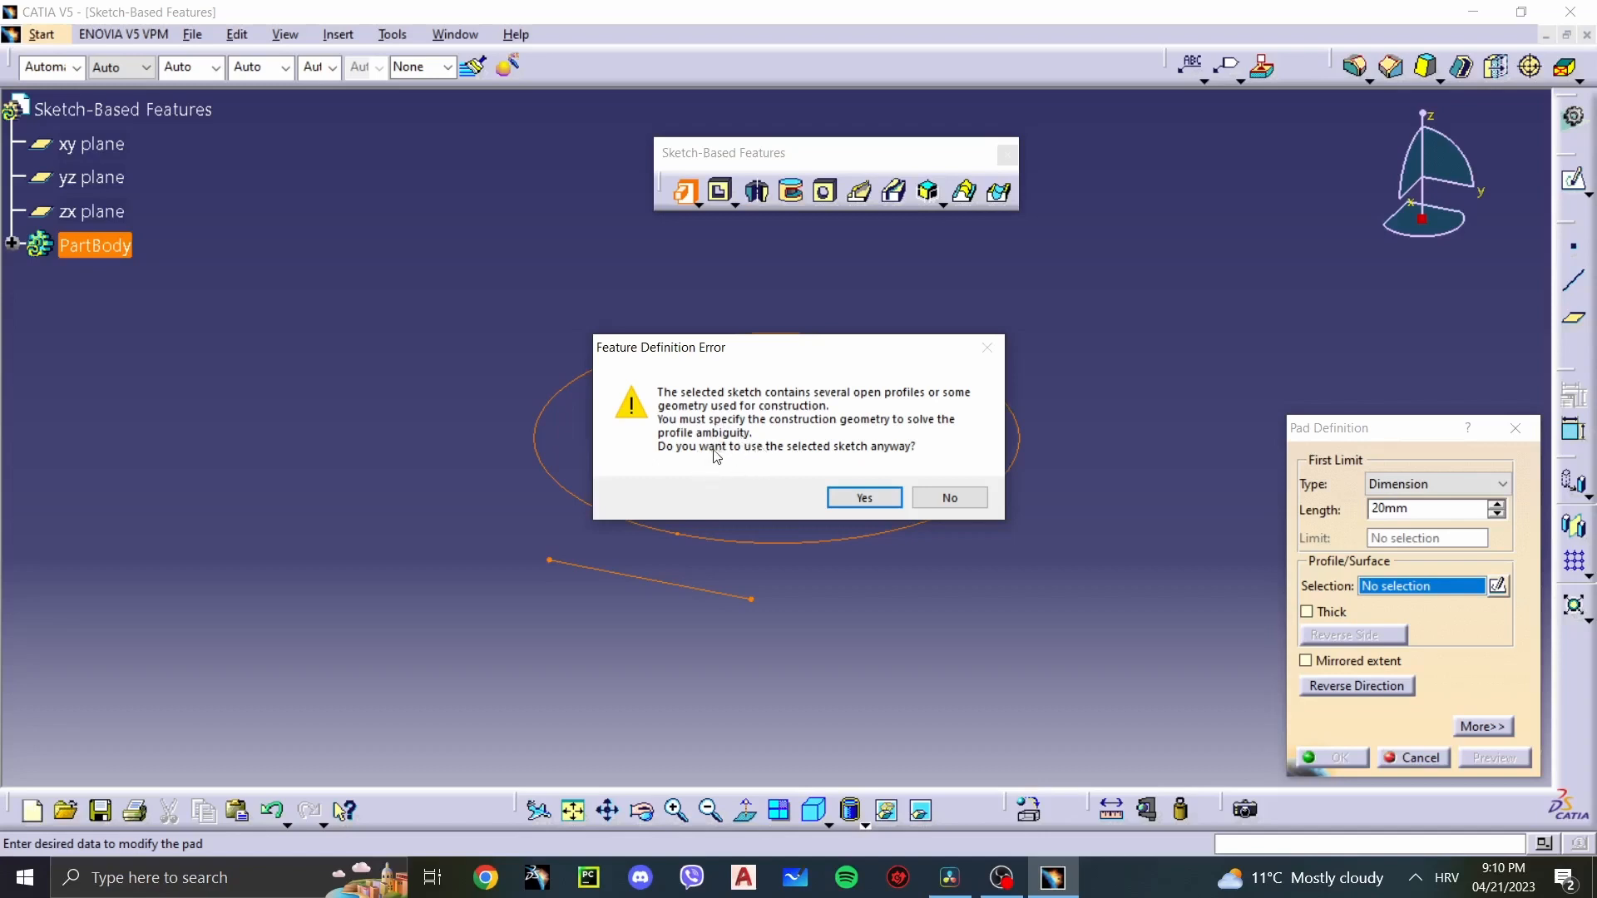
{"action": "left_click", "coordinate": [918, 510]}
{"action": "left_click", "coordinate": [1419, 758]}
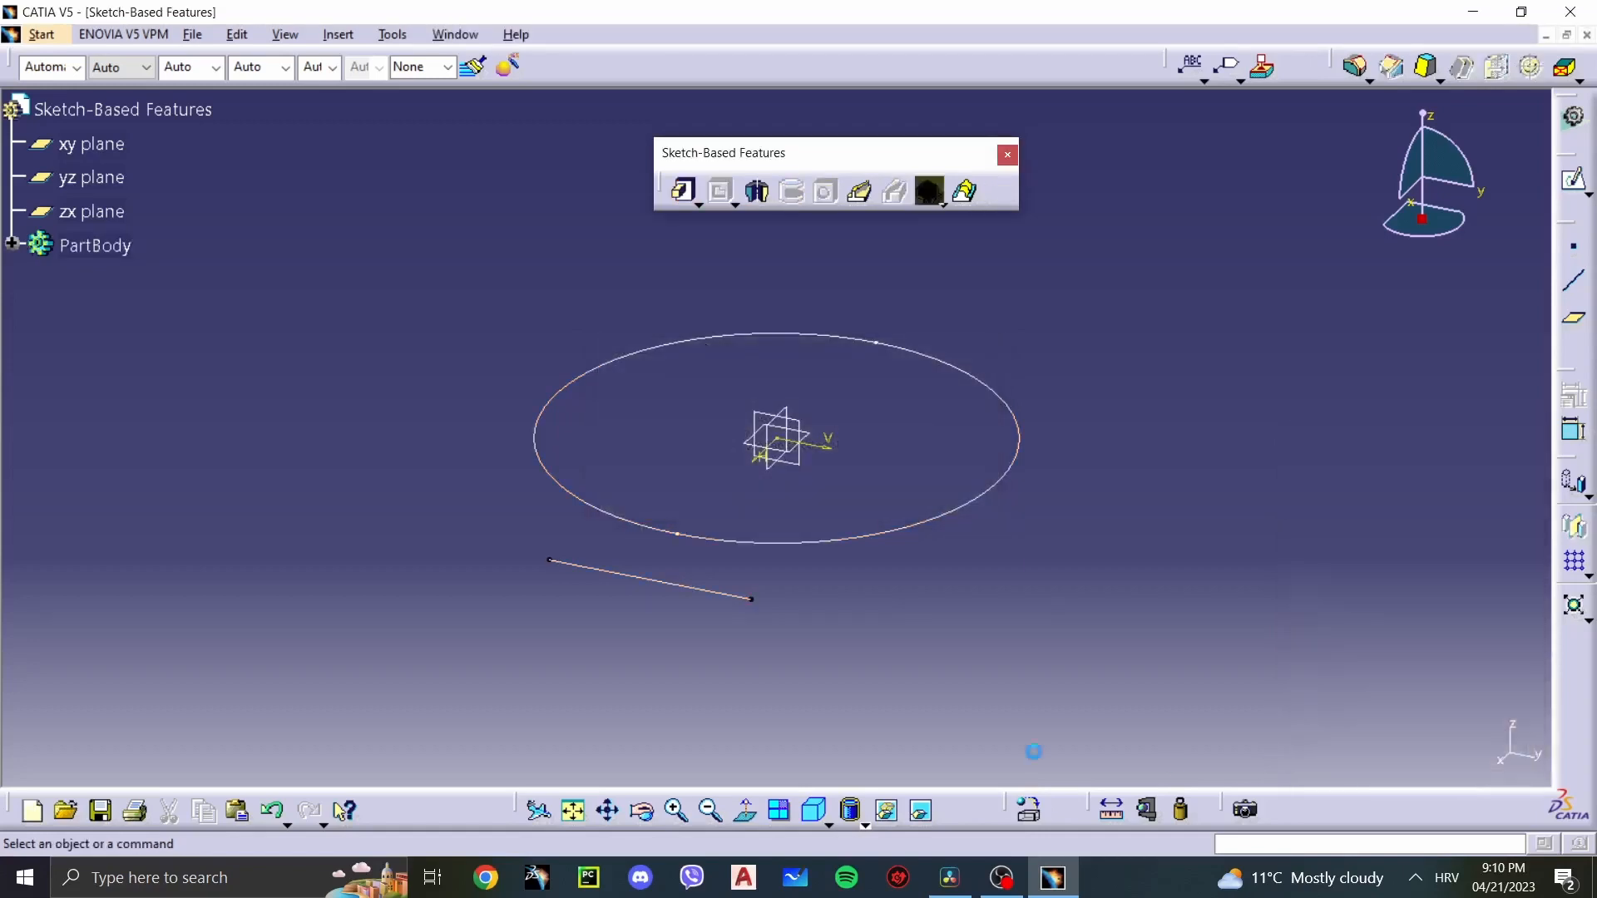
Step: Delete the sketch containing the circle and the separate line, and start a new sketch on the xy plane
{"action": "left_click_drag", "start_coordinate": [360, 298], "coordinate": [1100, 642]}
{"action": "key", "text": "Delete"}
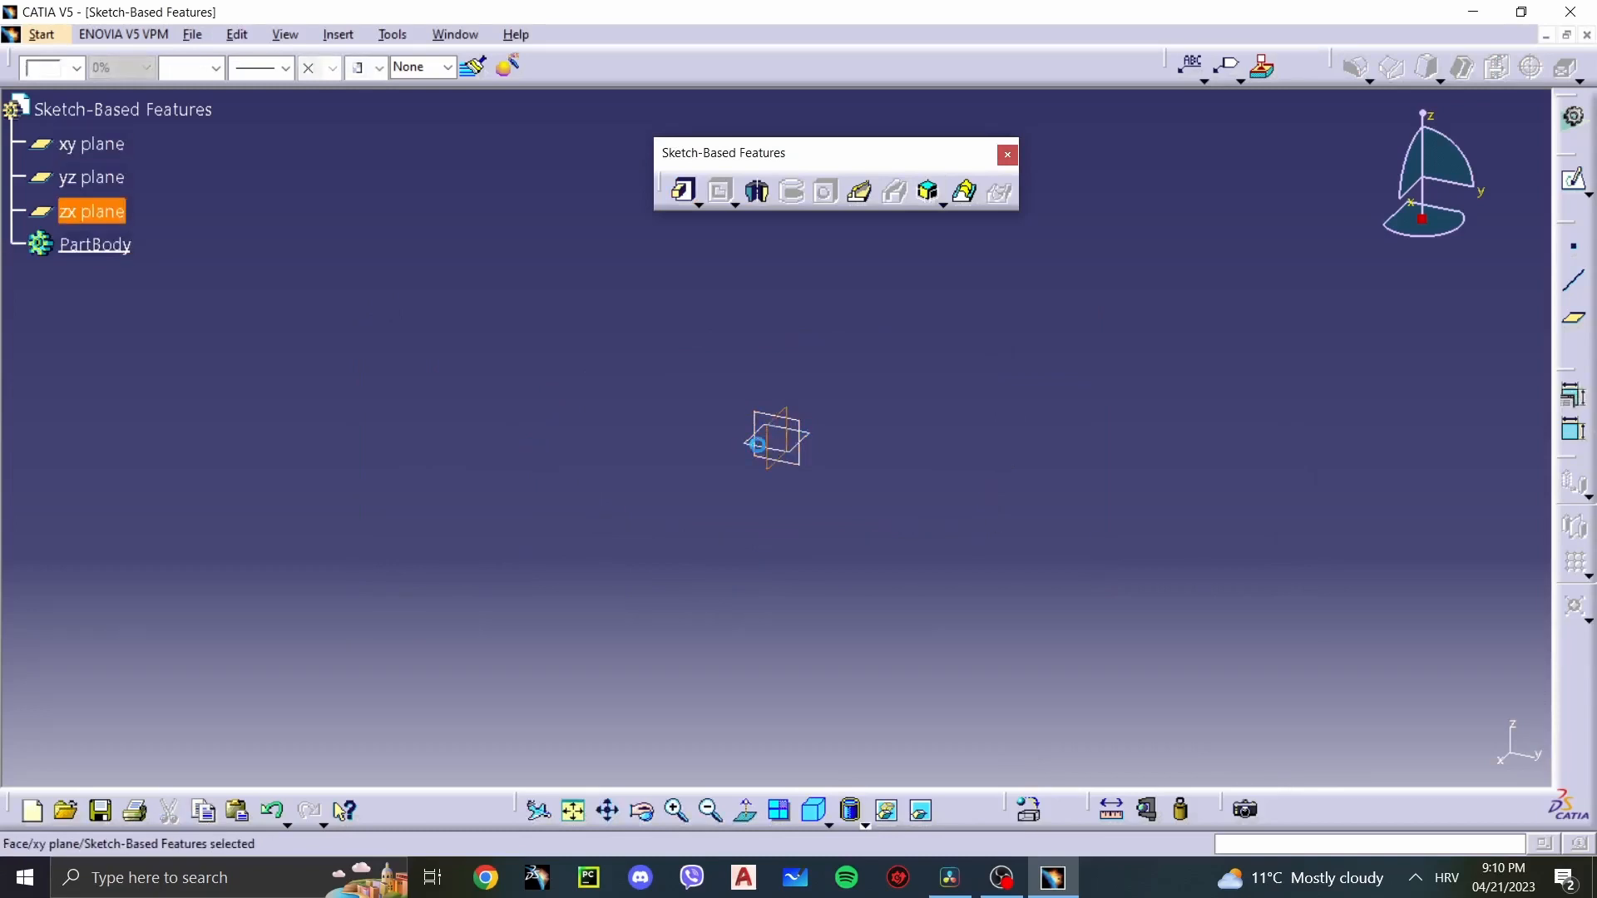
{"action": "left_click", "coordinate": [778, 452]}
{"action": "left_click", "coordinate": [1574, 179]}
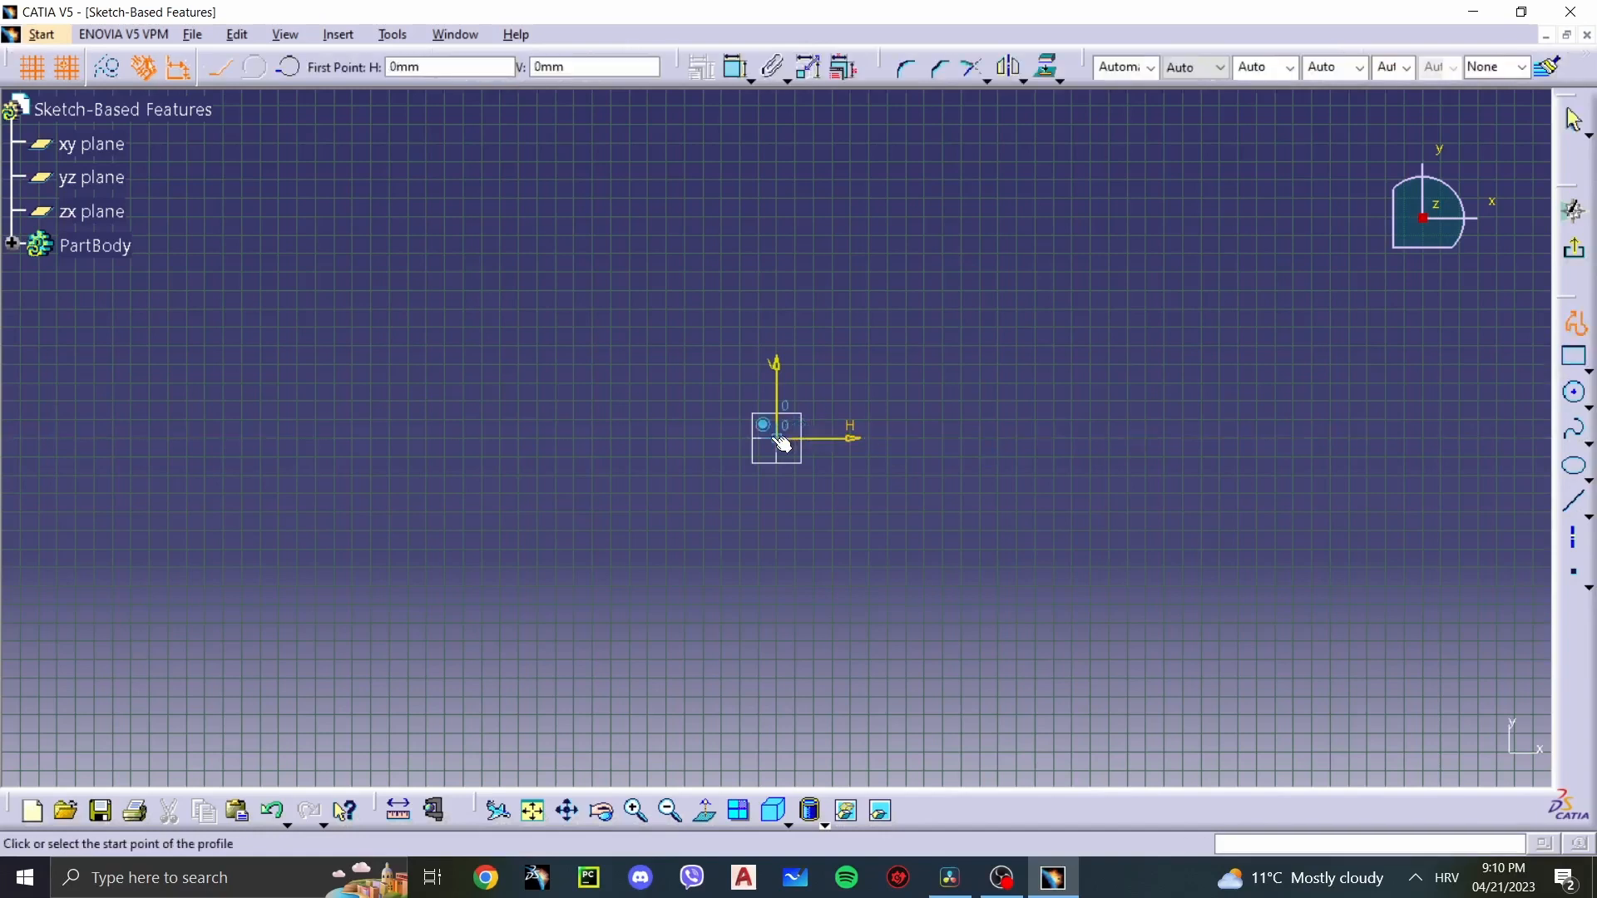
Step: Draw an open triangle from the origin, apex at H 9 mm, V 15 mm, ending just off the origin with snapping off, and exit the sketch
{"action": "left_click", "coordinate": [850, 439]}
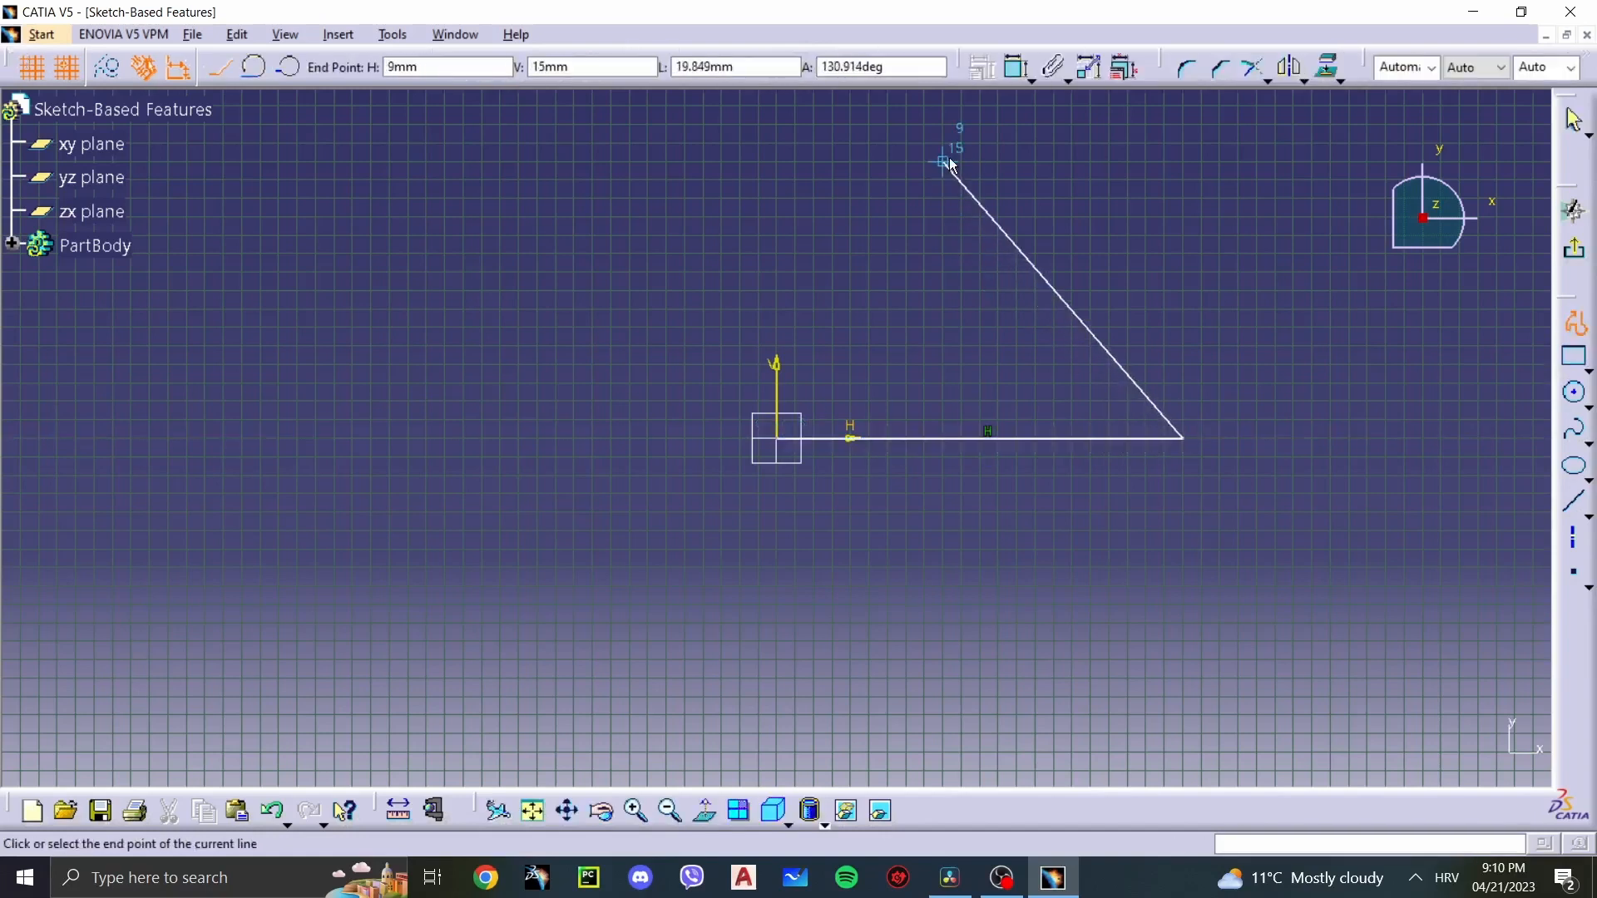
{"action": "left_click", "coordinate": [945, 161]}
{"action": "middle_click_drag", "start_coordinate": [778, 477], "coordinate": [795, 179]}
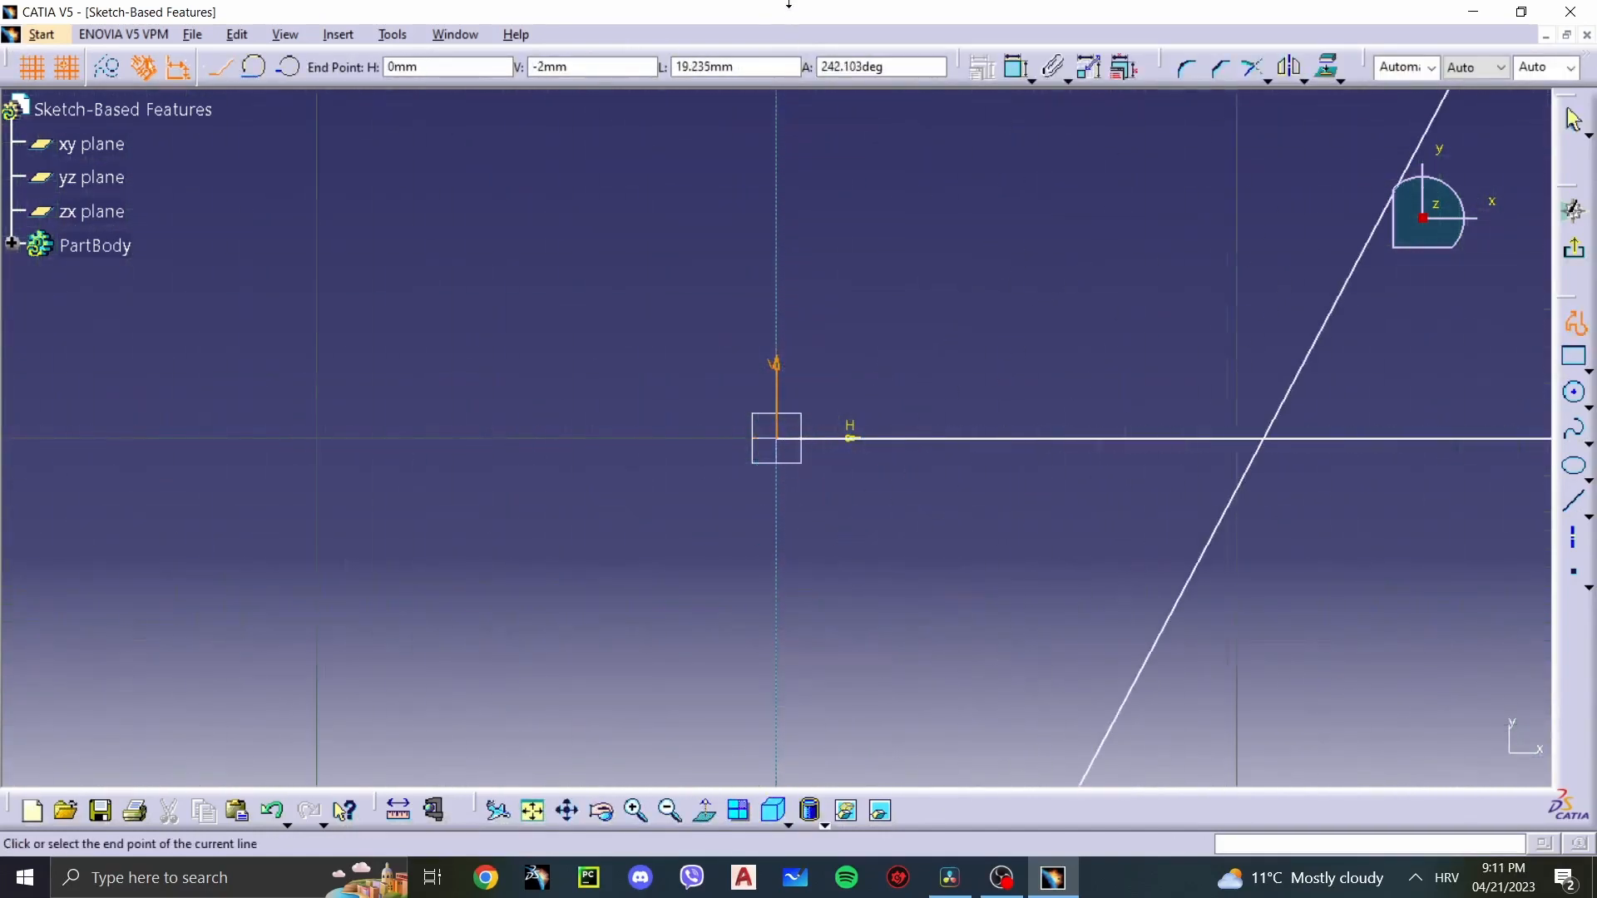
{"action": "left_click", "coordinate": [66, 68]}
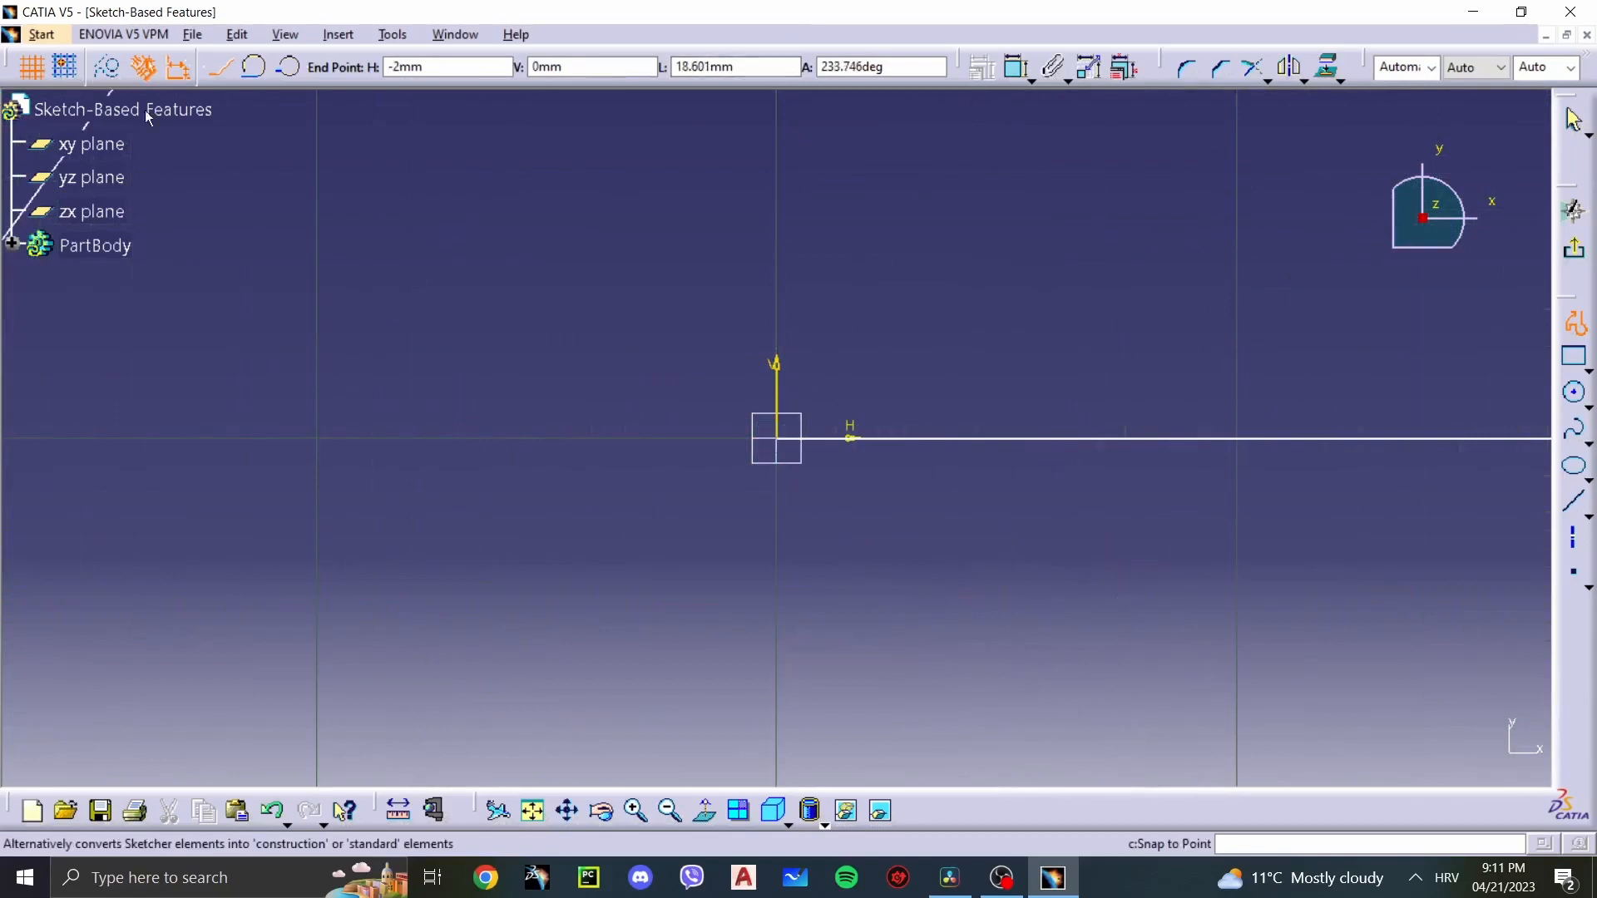
{"action": "left_click", "coordinate": [803, 398]}
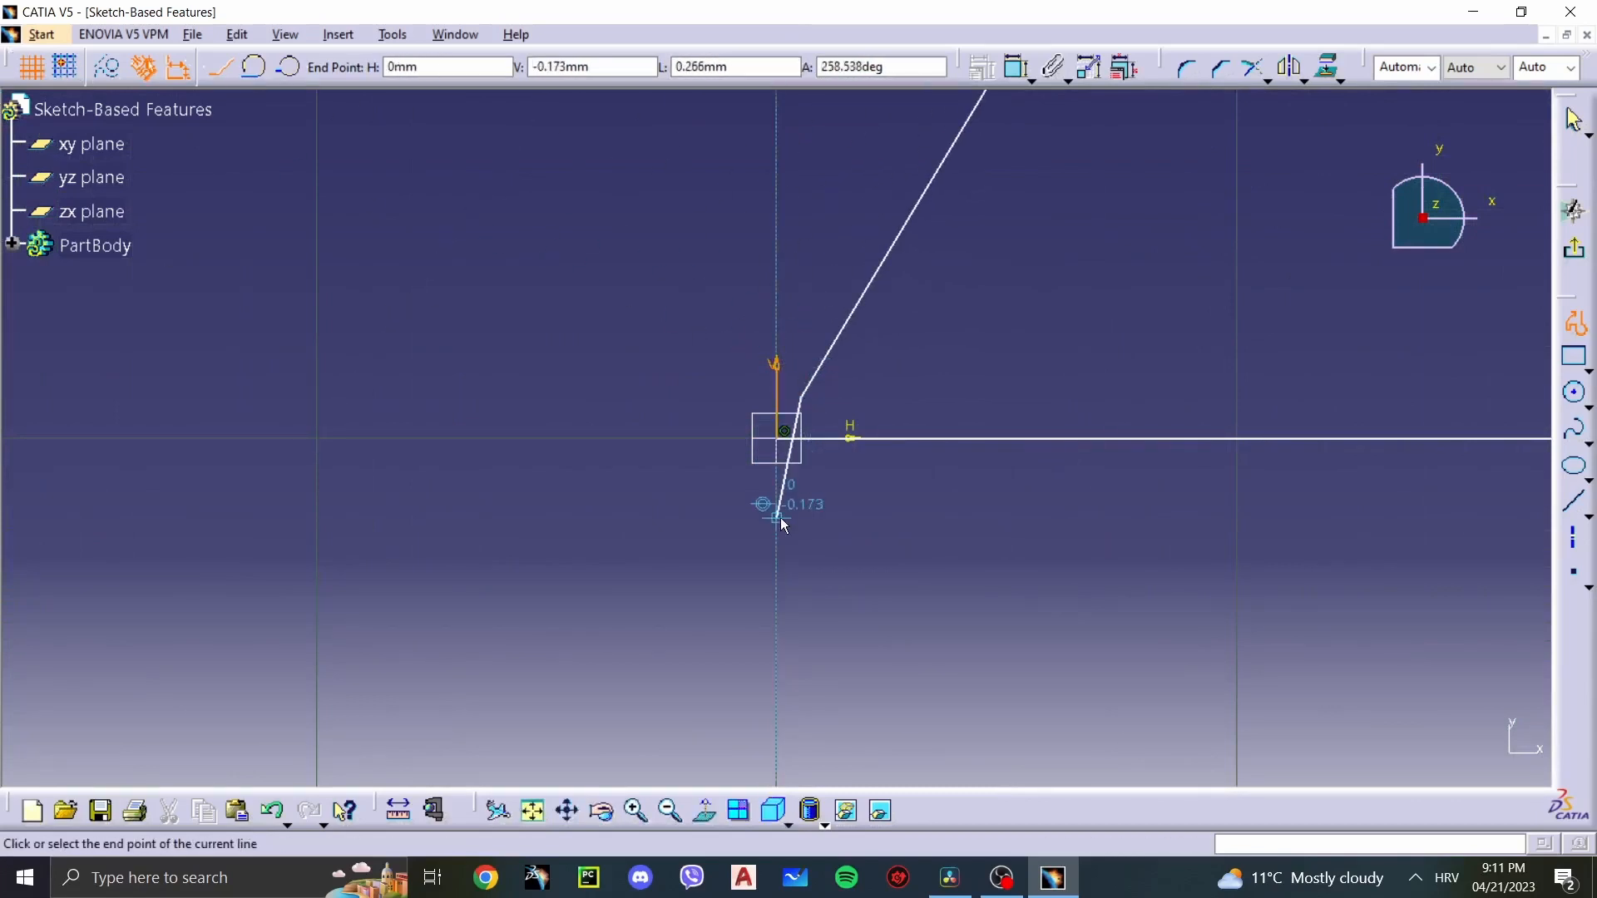
{"action": "key", "text": "Escape"}
{"action": "mouse_move", "coordinate": [866, 311]}
{"action": "middle_mouse_down"}
{"action": "mouse_move", "coordinate": [877, 303]}
{"action": "mouse_move", "coordinate": [948, 732]}
{"action": "middle_mouse_up"}
{"action": "mouse_move", "coordinate": [1081, 351]}
{"action": "middle_mouse_down"}
{"action": "mouse_move", "coordinate": [957, 486]}
{"action": "mouse_move", "coordinate": [923, 499]}
{"action": "middle_mouse_up"}
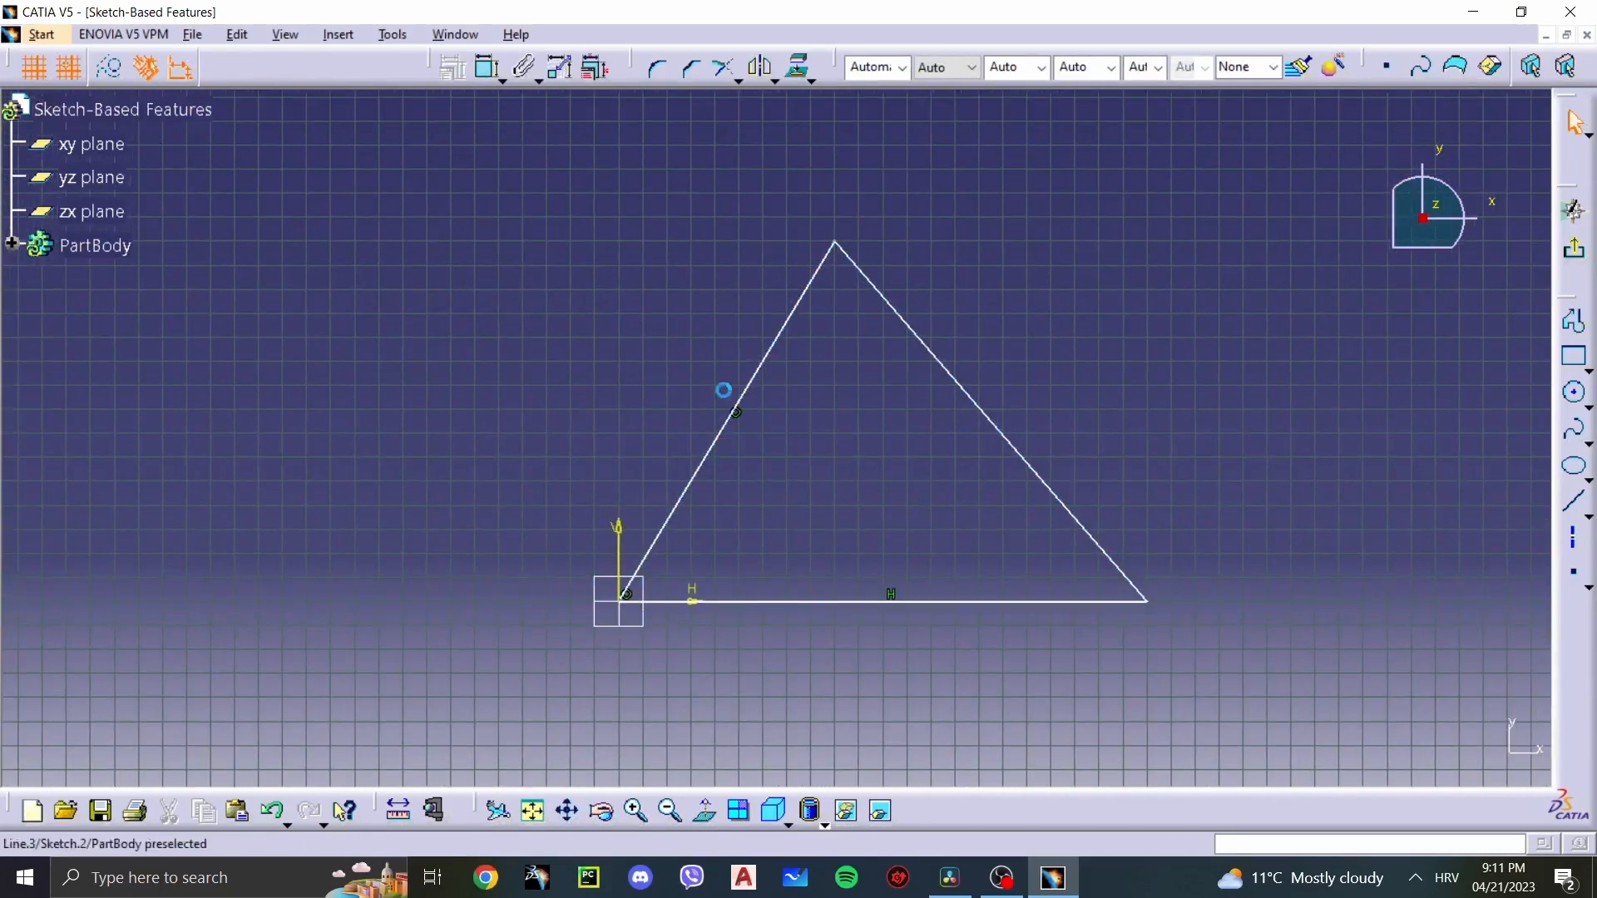
{"action": "left_click", "coordinate": [1574, 248]}
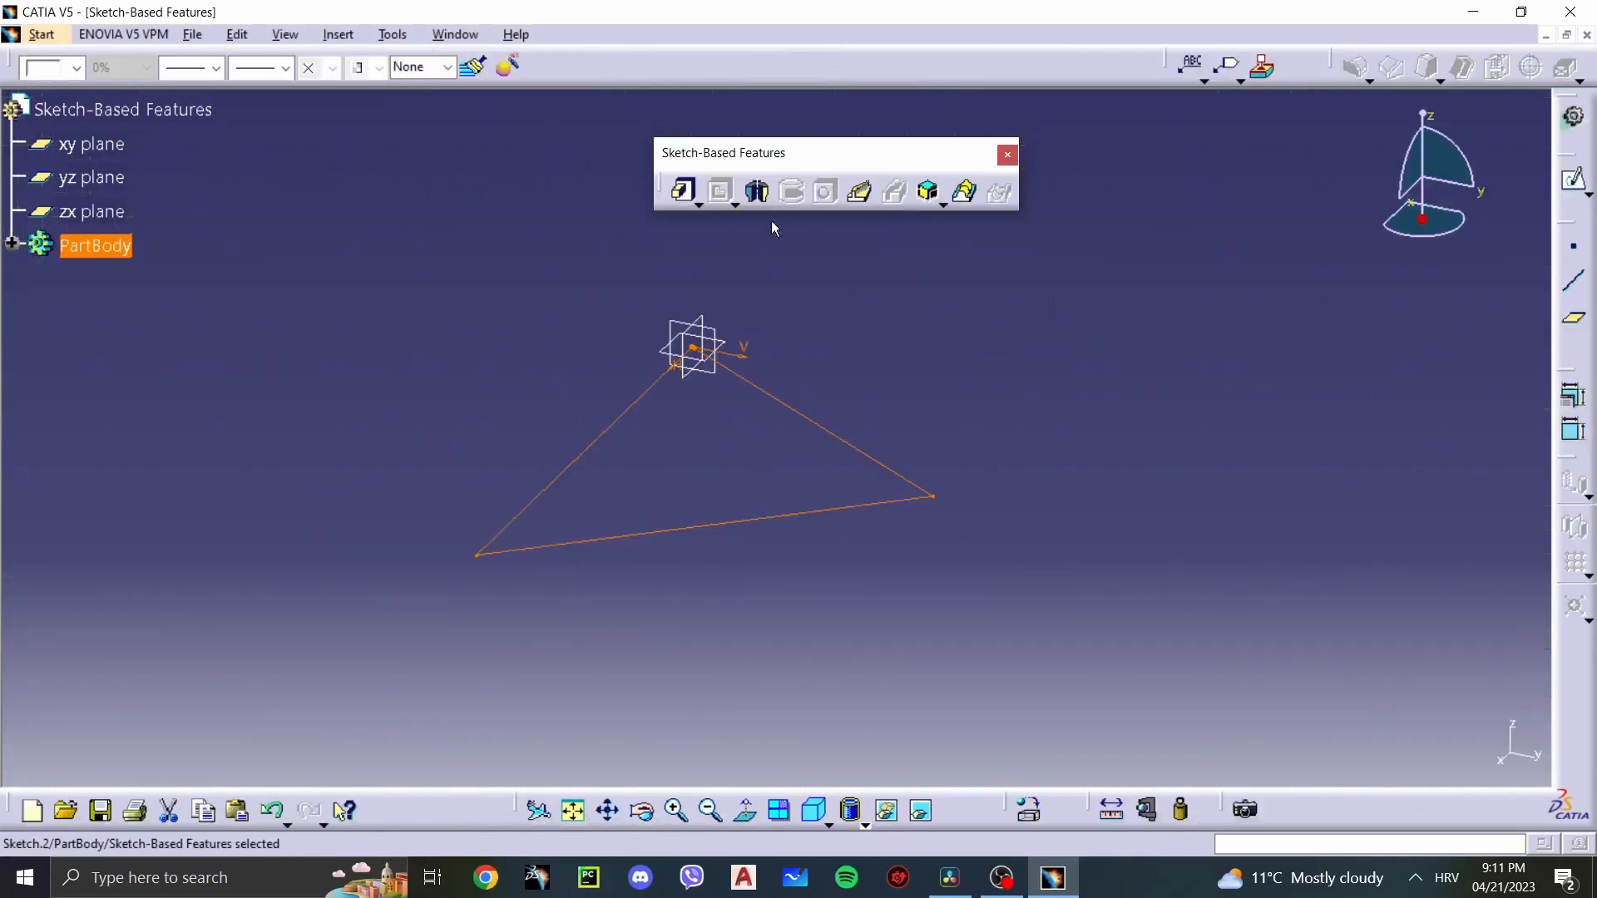
Step: Try to pad the open triangle sketch anyway, enabling the Thick option, and cancel the definition
{"action": "left_click", "coordinate": [670, 195]}
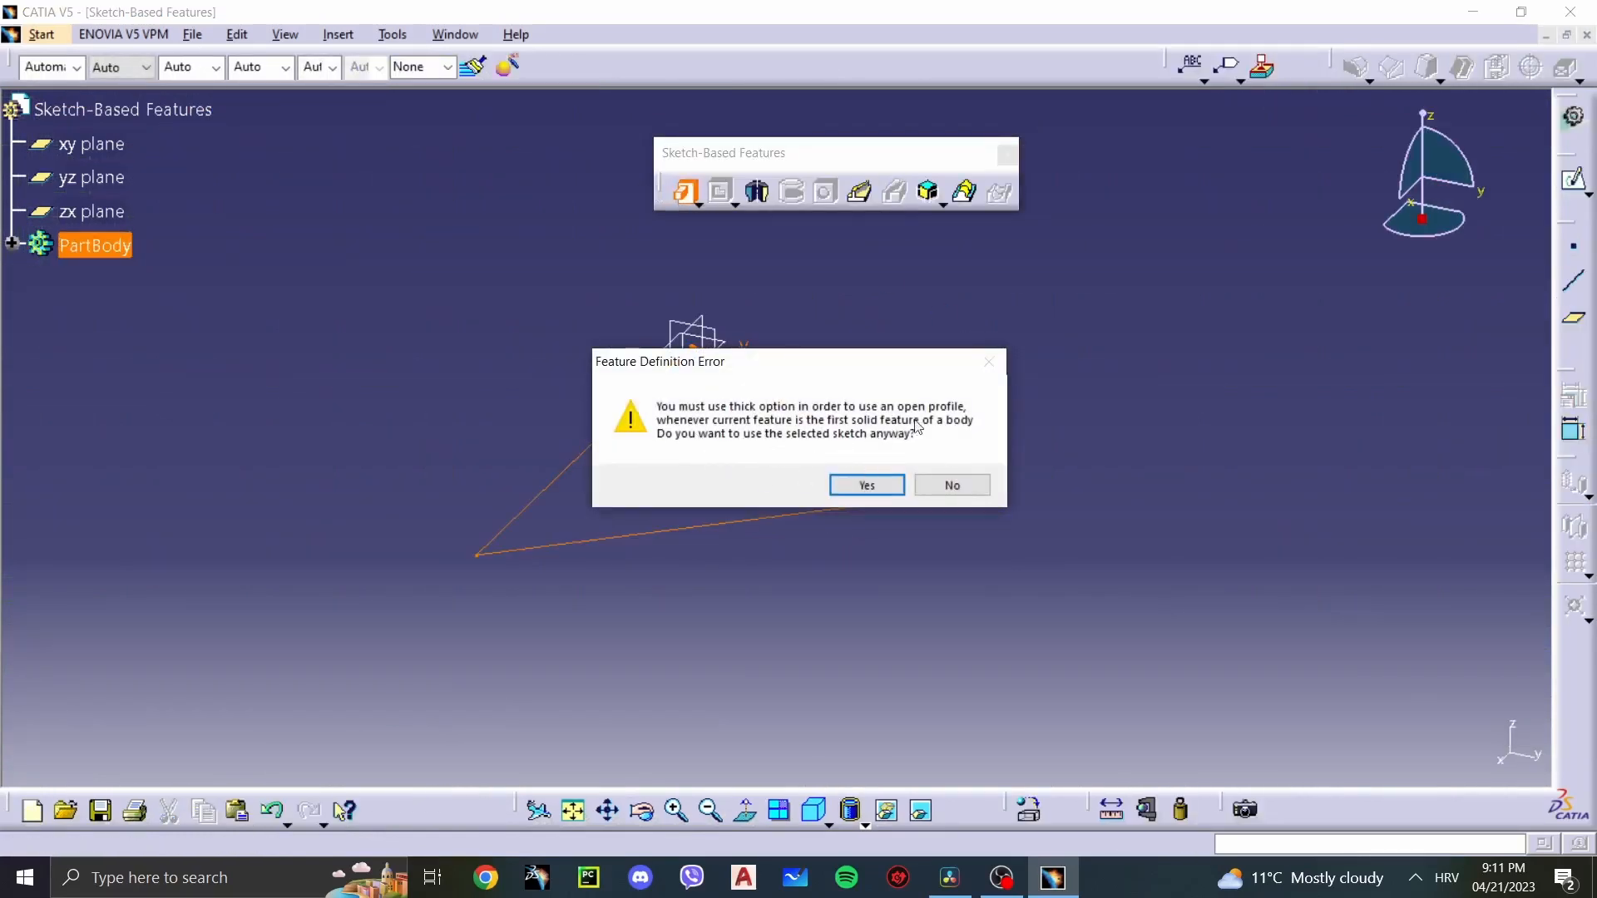
{"action": "left_click", "coordinate": [900, 490]}
{"action": "middle_click_drag", "start_coordinate": [746, 253], "coordinate": [767, 422]}
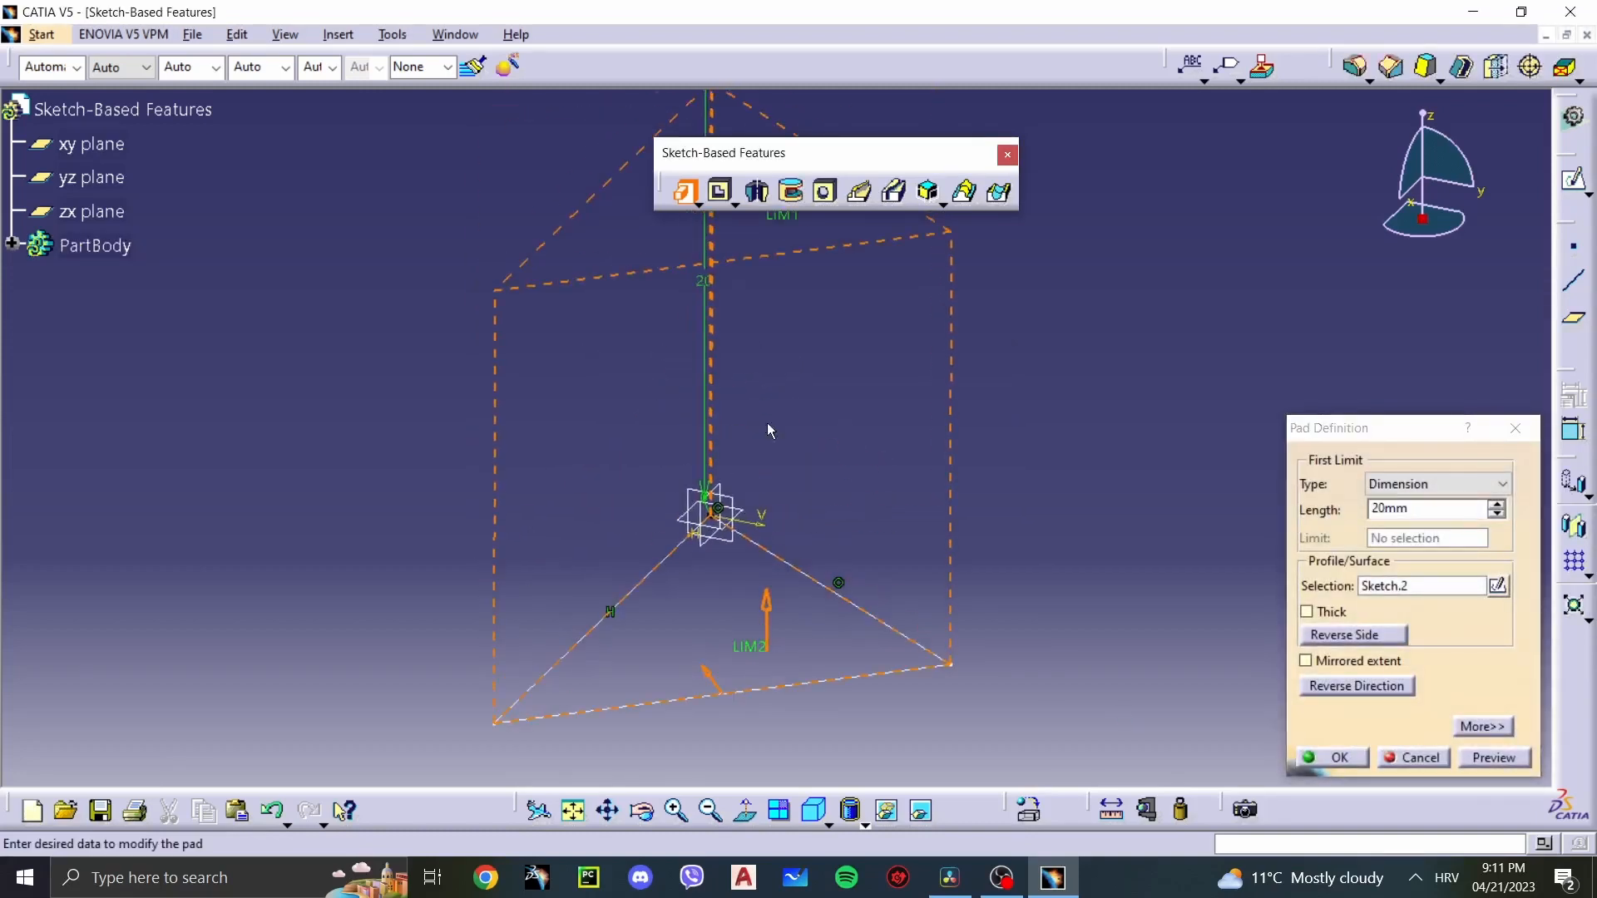
{"action": "middle_click_drag", "start_coordinate": [738, 362], "coordinate": [813, 505]}
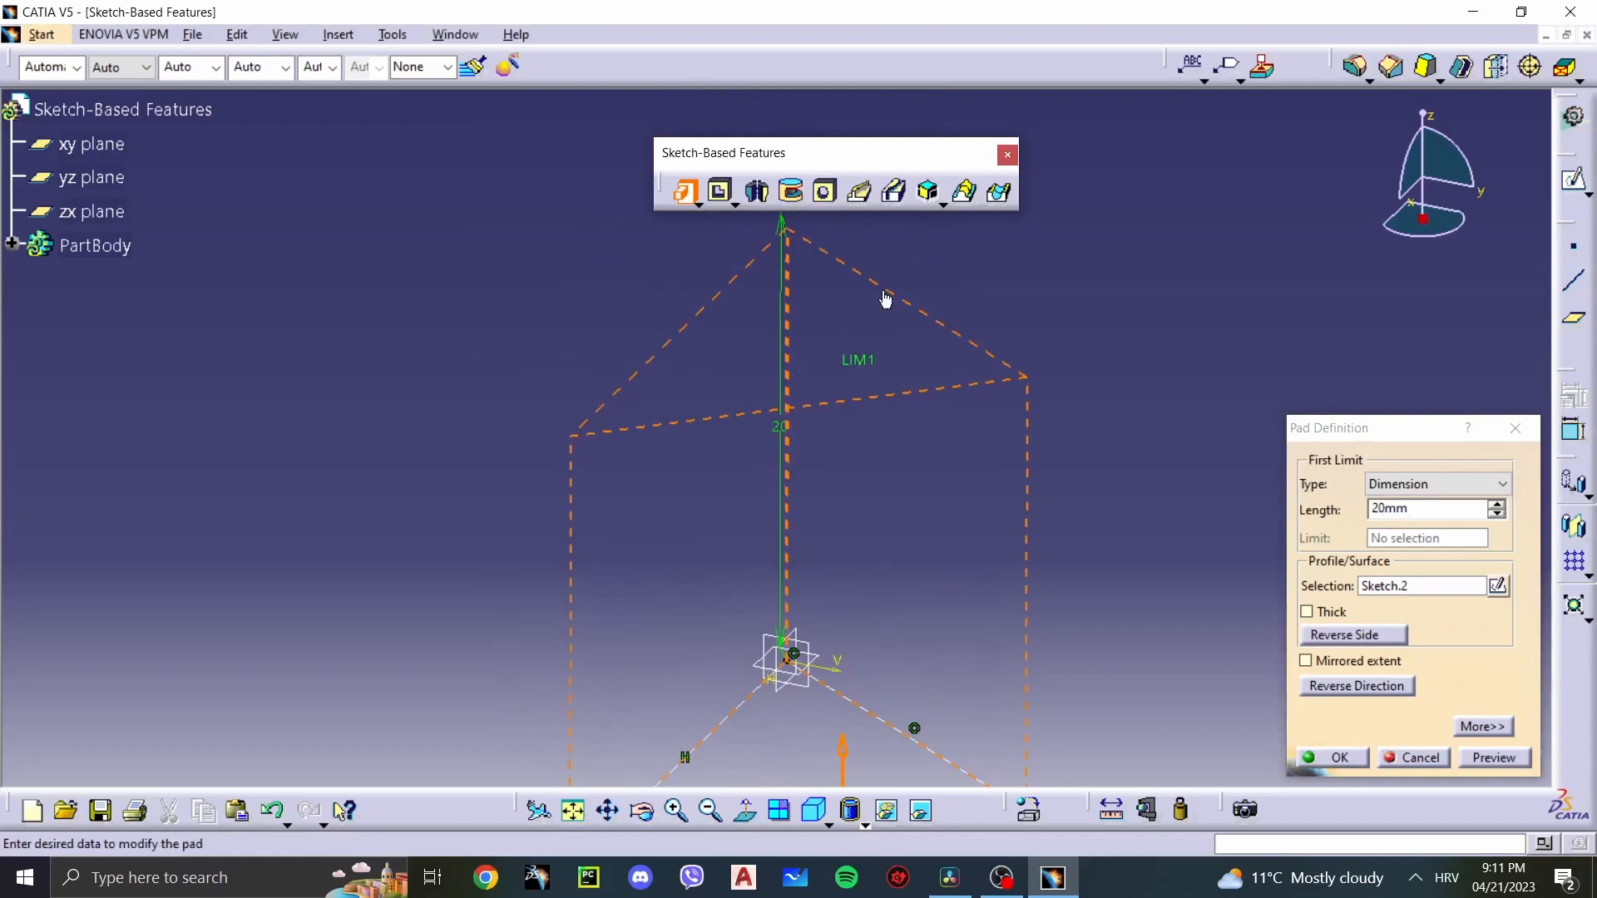
{"action": "left_click", "coordinate": [1307, 613]}
{"action": "middle_click_drag", "start_coordinate": [663, 495], "coordinate": [713, 528]}
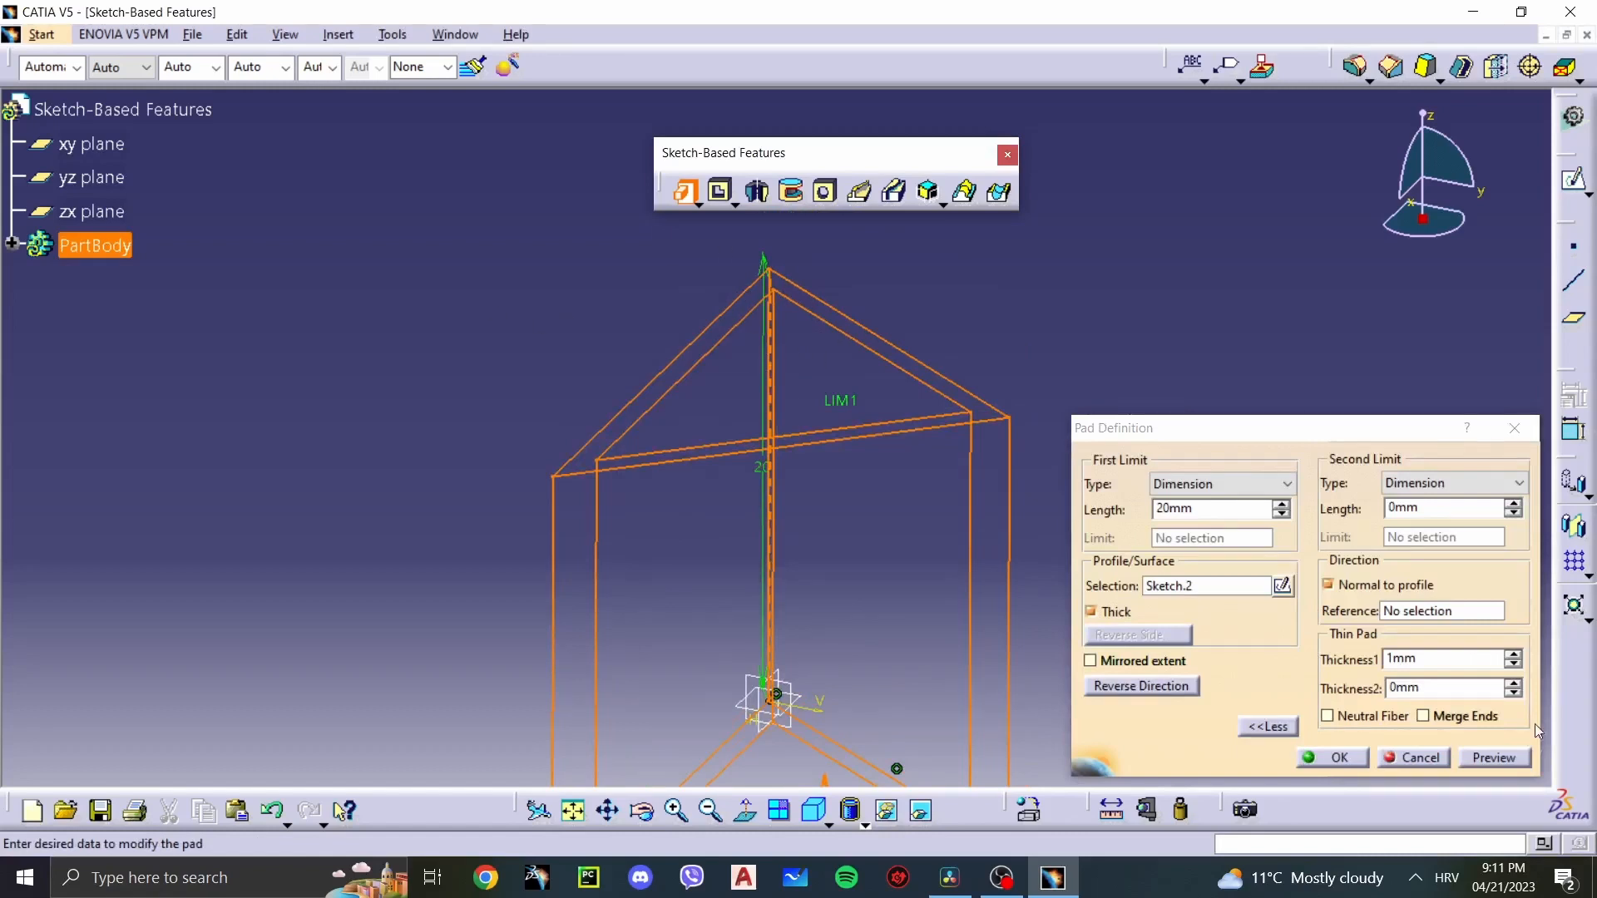
{"action": "left_click", "coordinate": [1415, 757]}
{"action": "middle_click_drag", "start_coordinate": [963, 689], "coordinate": [920, 553]}
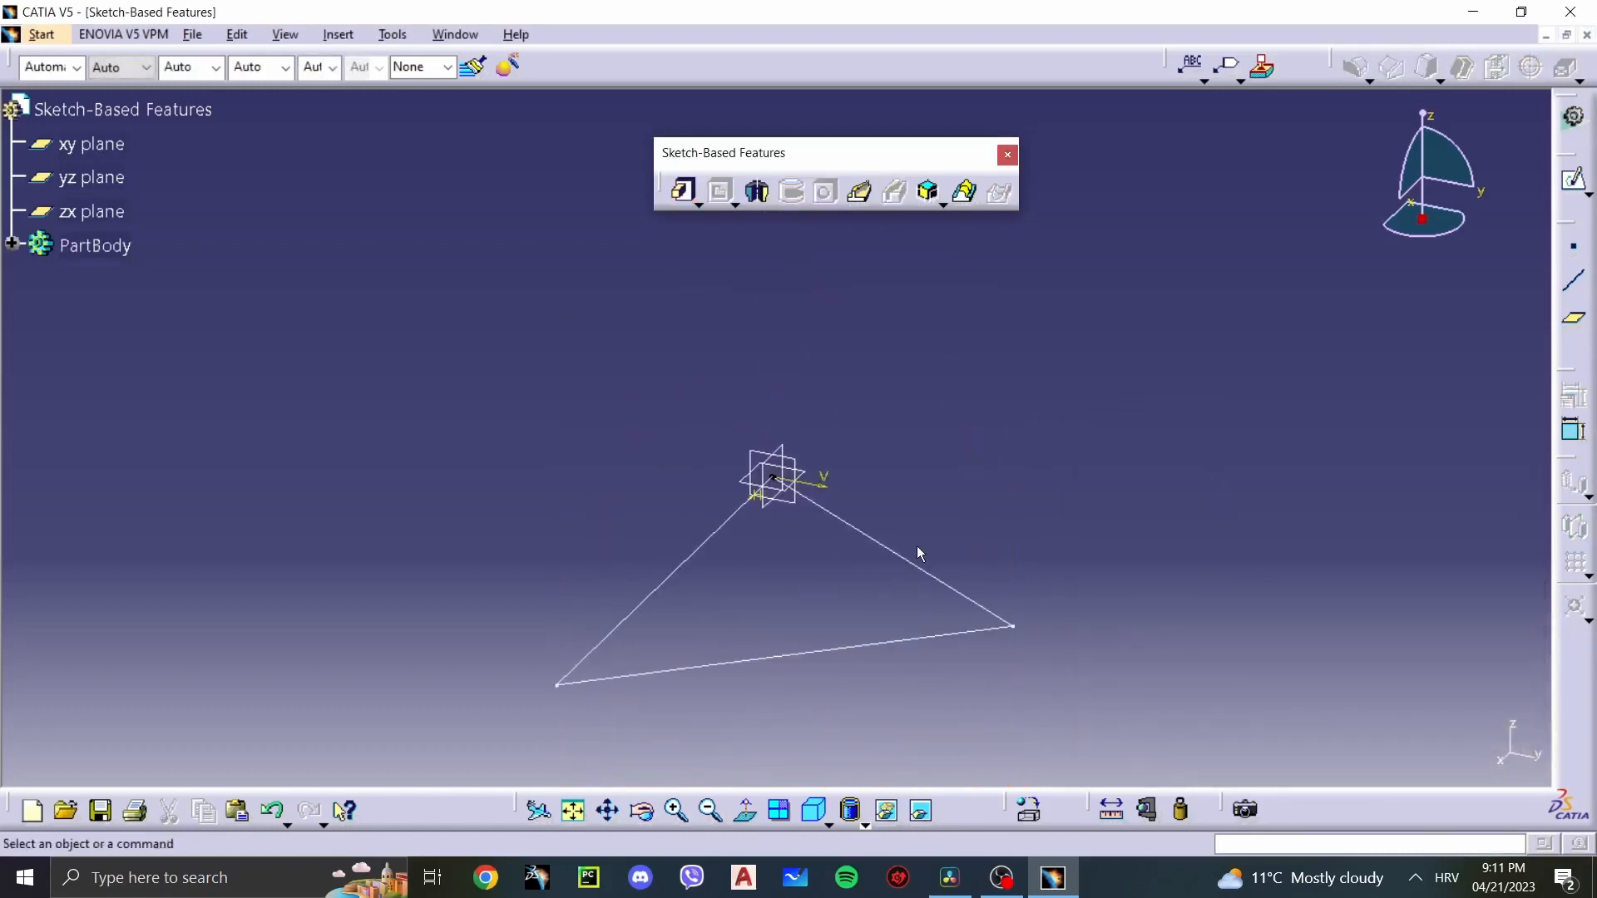
Step: Reopen the triangle sketch for editing and run Sketch Analysis on its geometry
{"action": "double_click", "coordinate": [930, 572]}
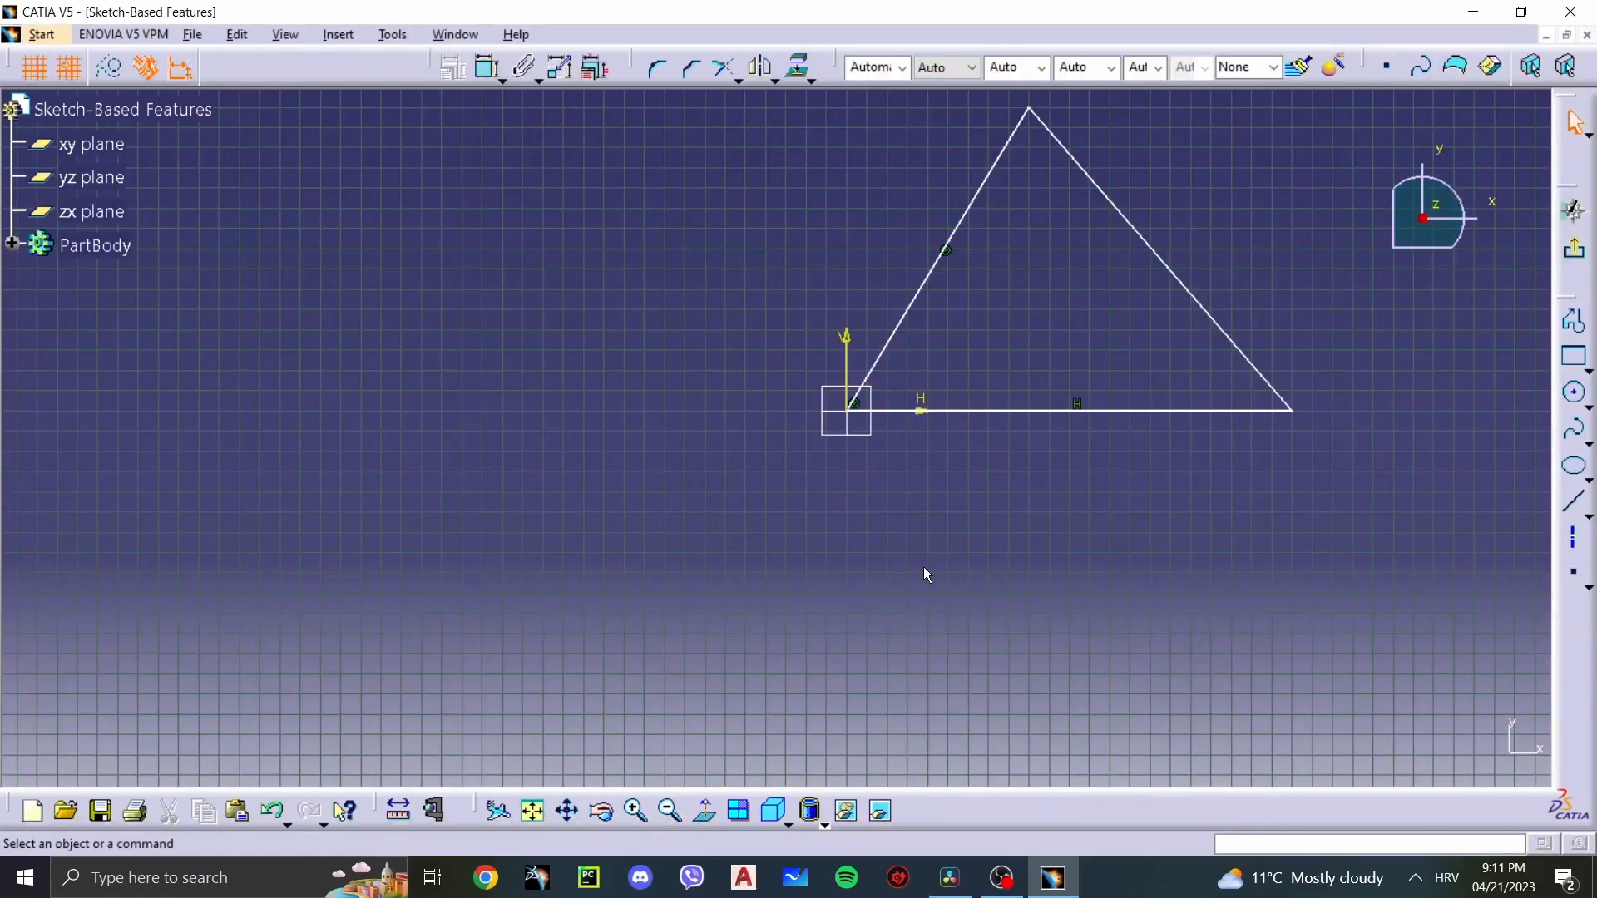
{"action": "middle_click_drag", "start_coordinate": [901, 493], "coordinate": [855, 648]}
{"action": "middle_click_drag", "start_coordinate": [970, 471], "coordinate": [1011, 329]}
{"action": "mouse_move", "coordinate": [1194, 375]}
{"action": "middle_mouse_down"}
{"action": "mouse_move", "coordinate": [852, 586]}
{"action": "mouse_move", "coordinate": [893, 363]}
{"action": "middle_mouse_up"}
{"action": "middle_click_drag", "start_coordinate": [1087, 406], "coordinate": [1102, 675]}
{"action": "mouse_move", "coordinate": [1126, 726]}
{"action": "middle_mouse_down"}
{"action": "mouse_move", "coordinate": [946, 466]}
{"action": "mouse_move", "coordinate": [777, 435]}
{"action": "mouse_move", "coordinate": [1012, 492]}
{"action": "mouse_move", "coordinate": [848, 410]}
{"action": "mouse_move", "coordinate": [739, 428]}
{"action": "mouse_move", "coordinate": [963, 608]}
{"action": "middle_mouse_up"}
{"action": "middle_click_drag", "start_coordinate": [845, 485], "coordinate": [872, 449]}
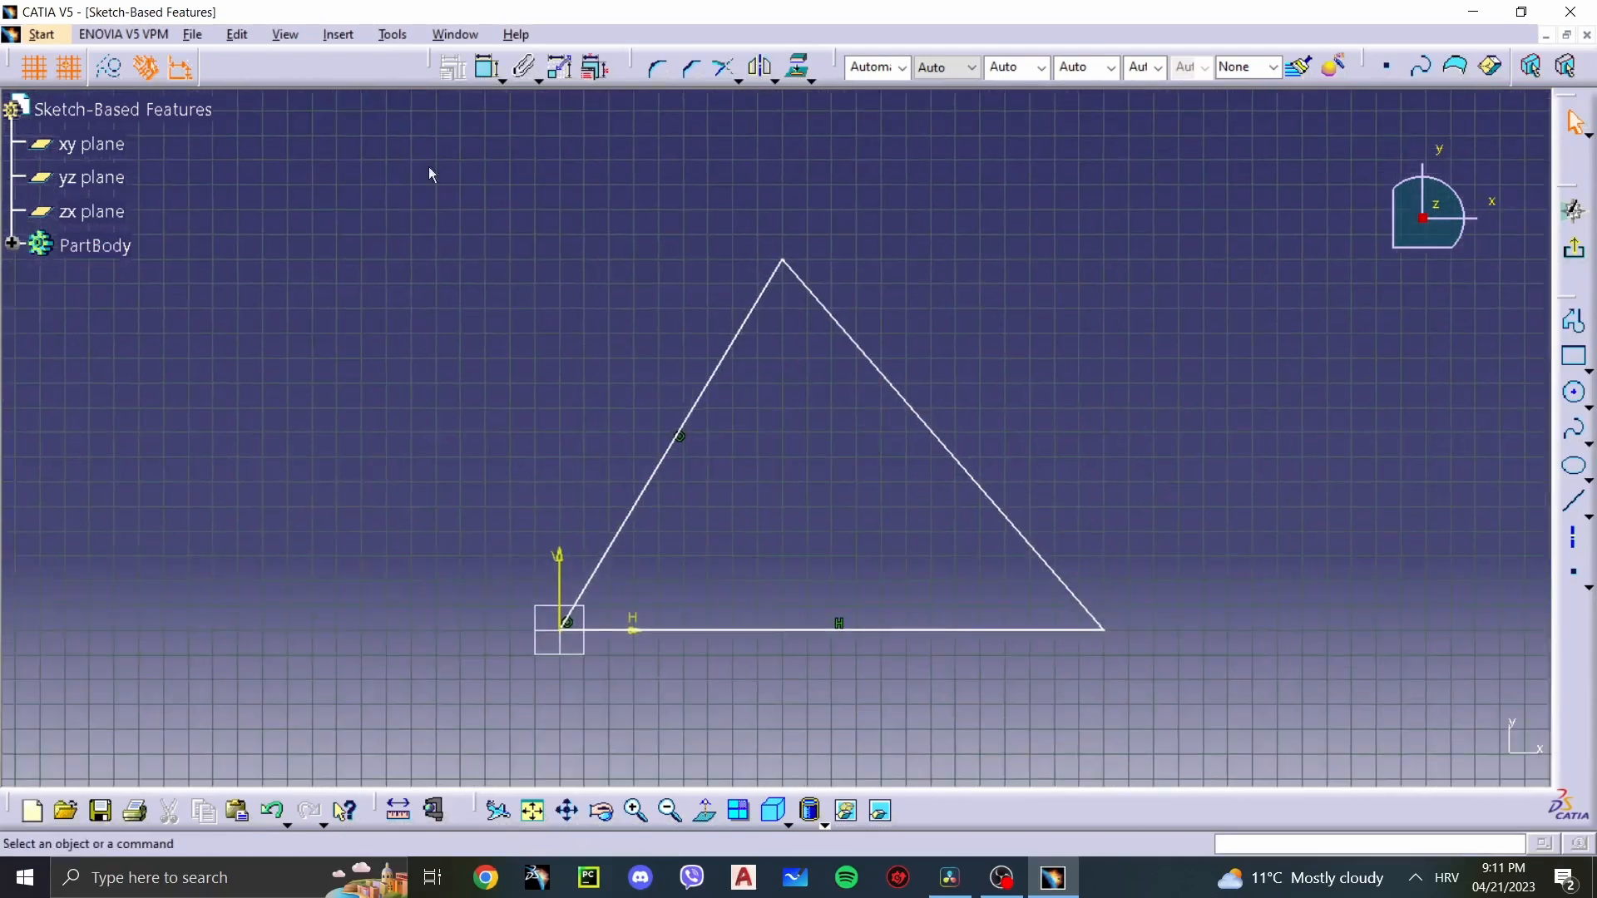
{"action": "left_click", "coordinate": [392, 38]}
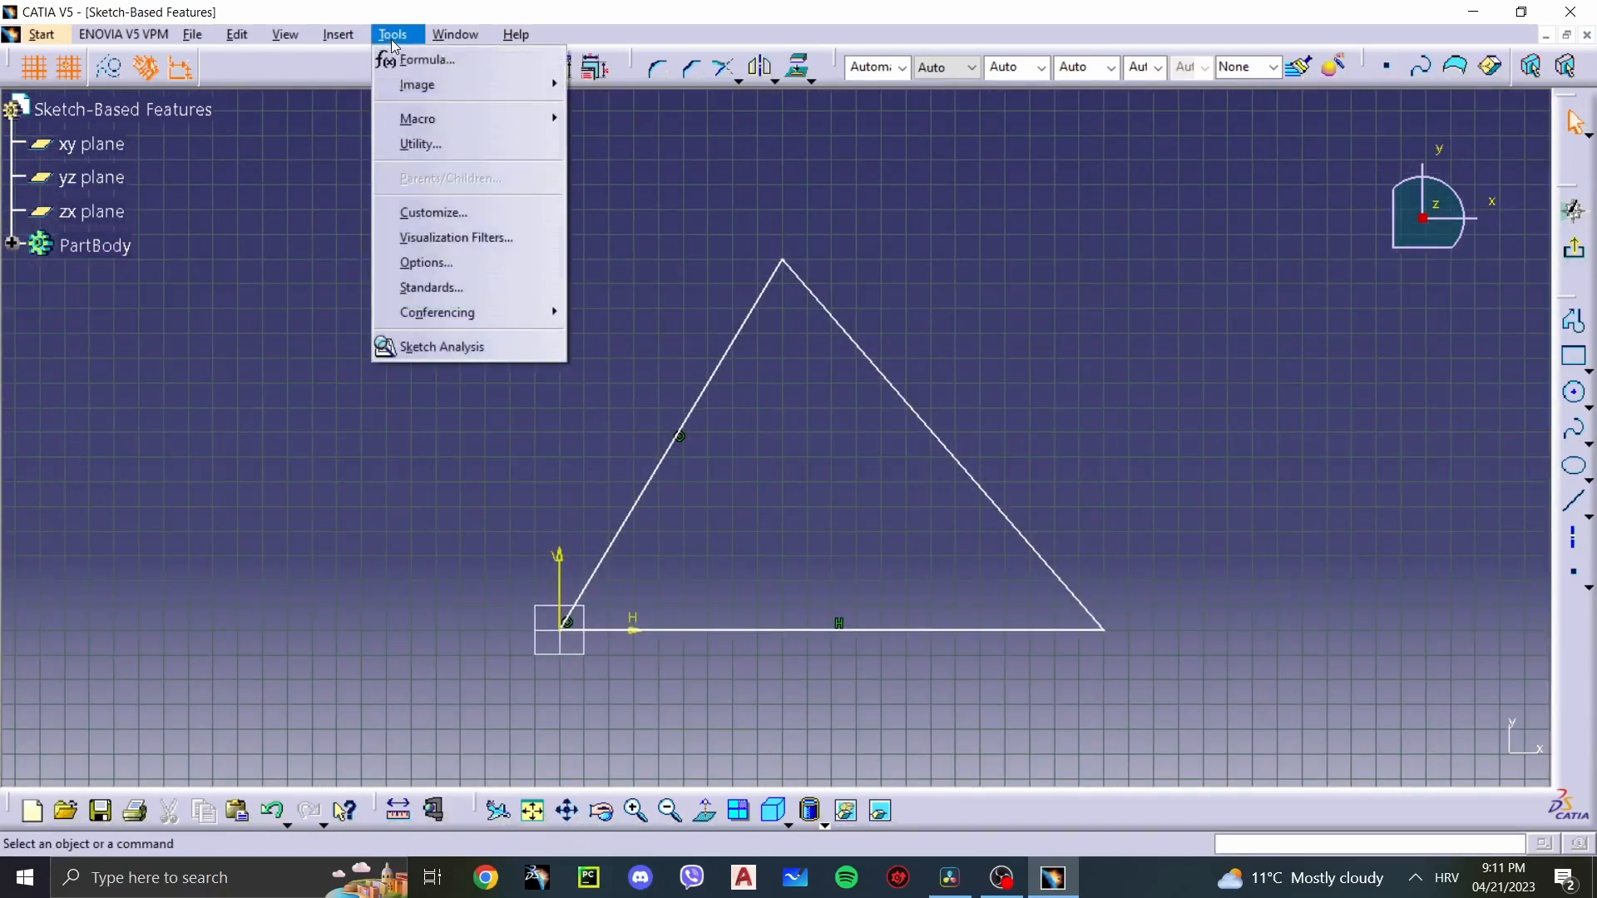
{"action": "left_click", "coordinate": [450, 351]}
{"action": "middle_click_drag", "start_coordinate": [692, 378], "coordinate": [435, 391]}
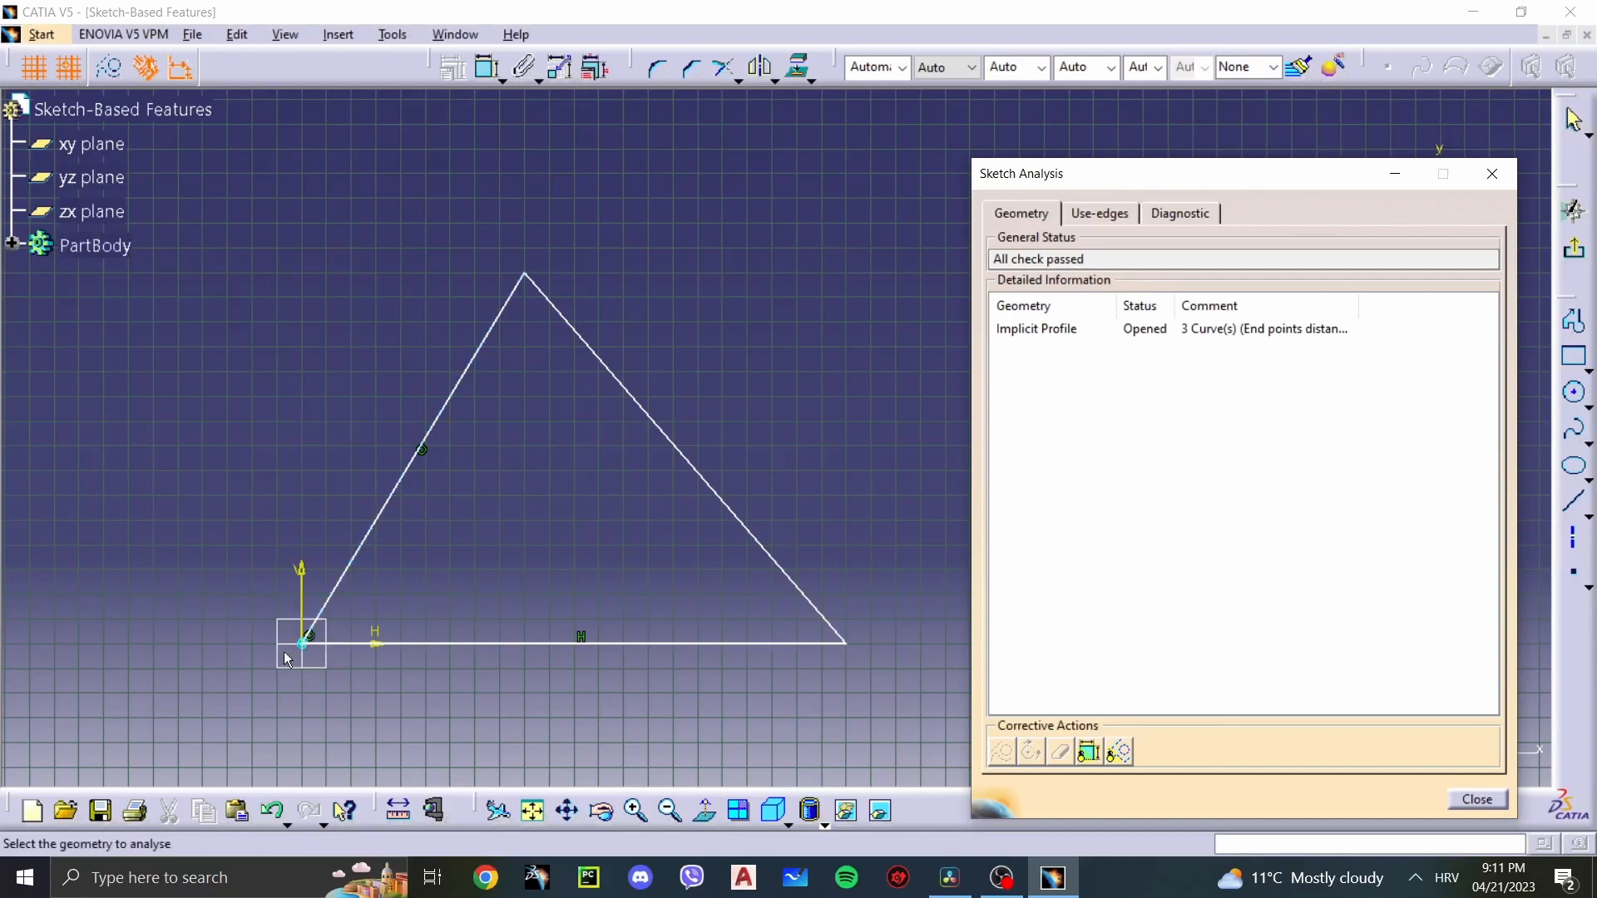
Step: Close the opened implicit profile with the analysis's corrective action and exit the sketch
{"action": "left_click", "coordinate": [1095, 329]}
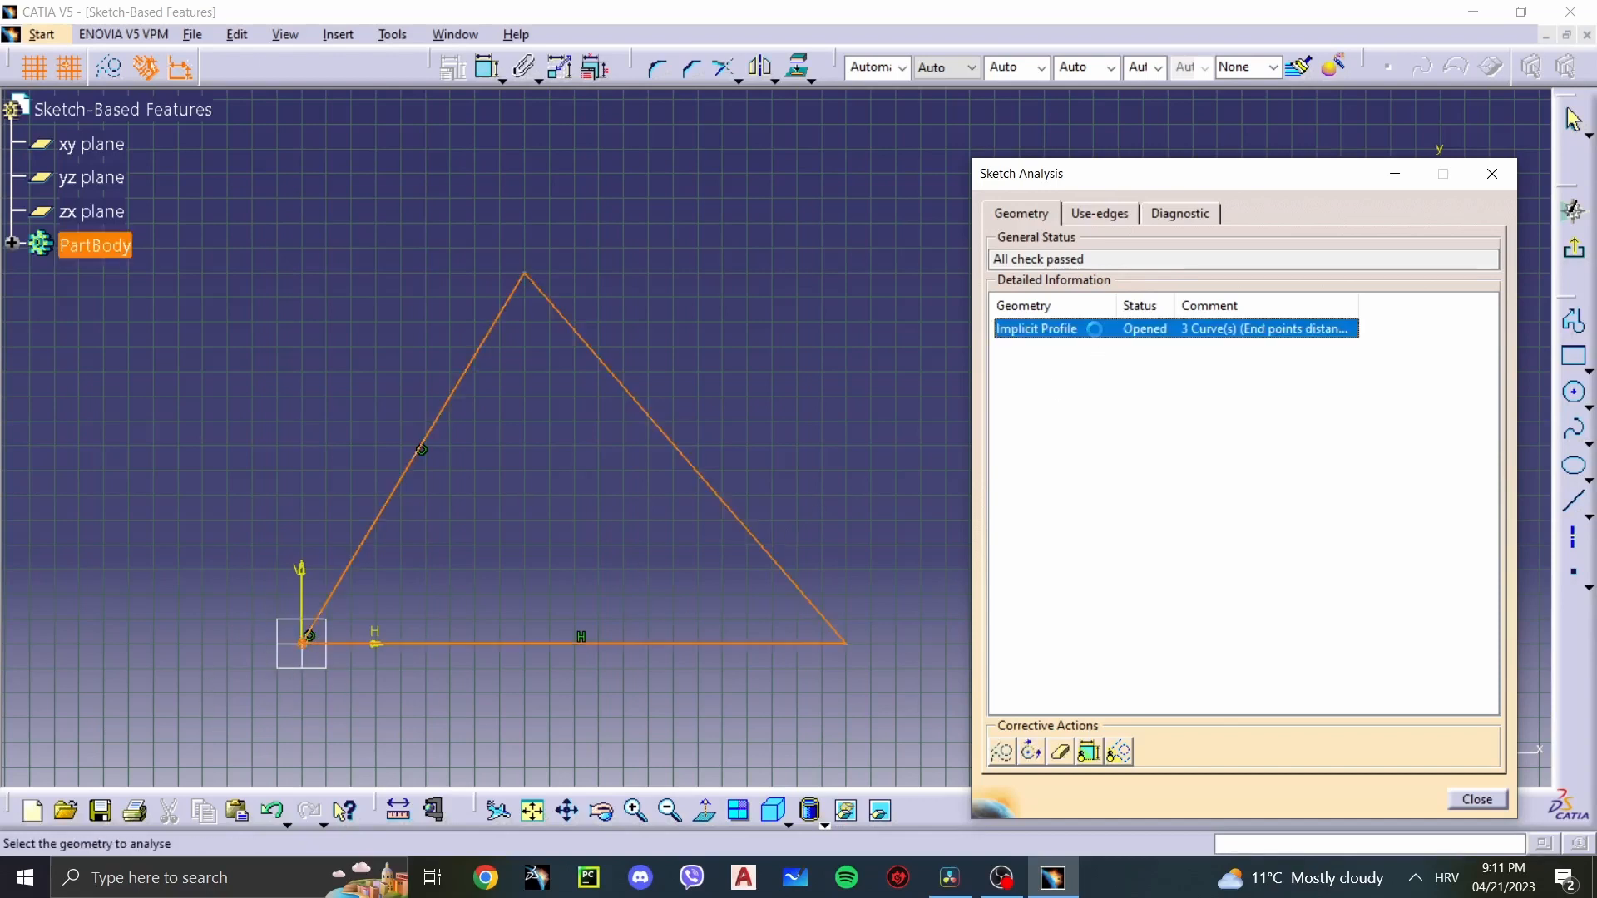
{"action": "mouse_move", "coordinate": [363, 731]}
{"action": "middle_mouse_down"}
{"action": "mouse_move", "coordinate": [625, 605]}
{"action": "mouse_move", "coordinate": [658, 556]}
{"action": "mouse_move", "coordinate": [748, 682]}
{"action": "mouse_move", "coordinate": [705, 687]}
{"action": "middle_mouse_up"}
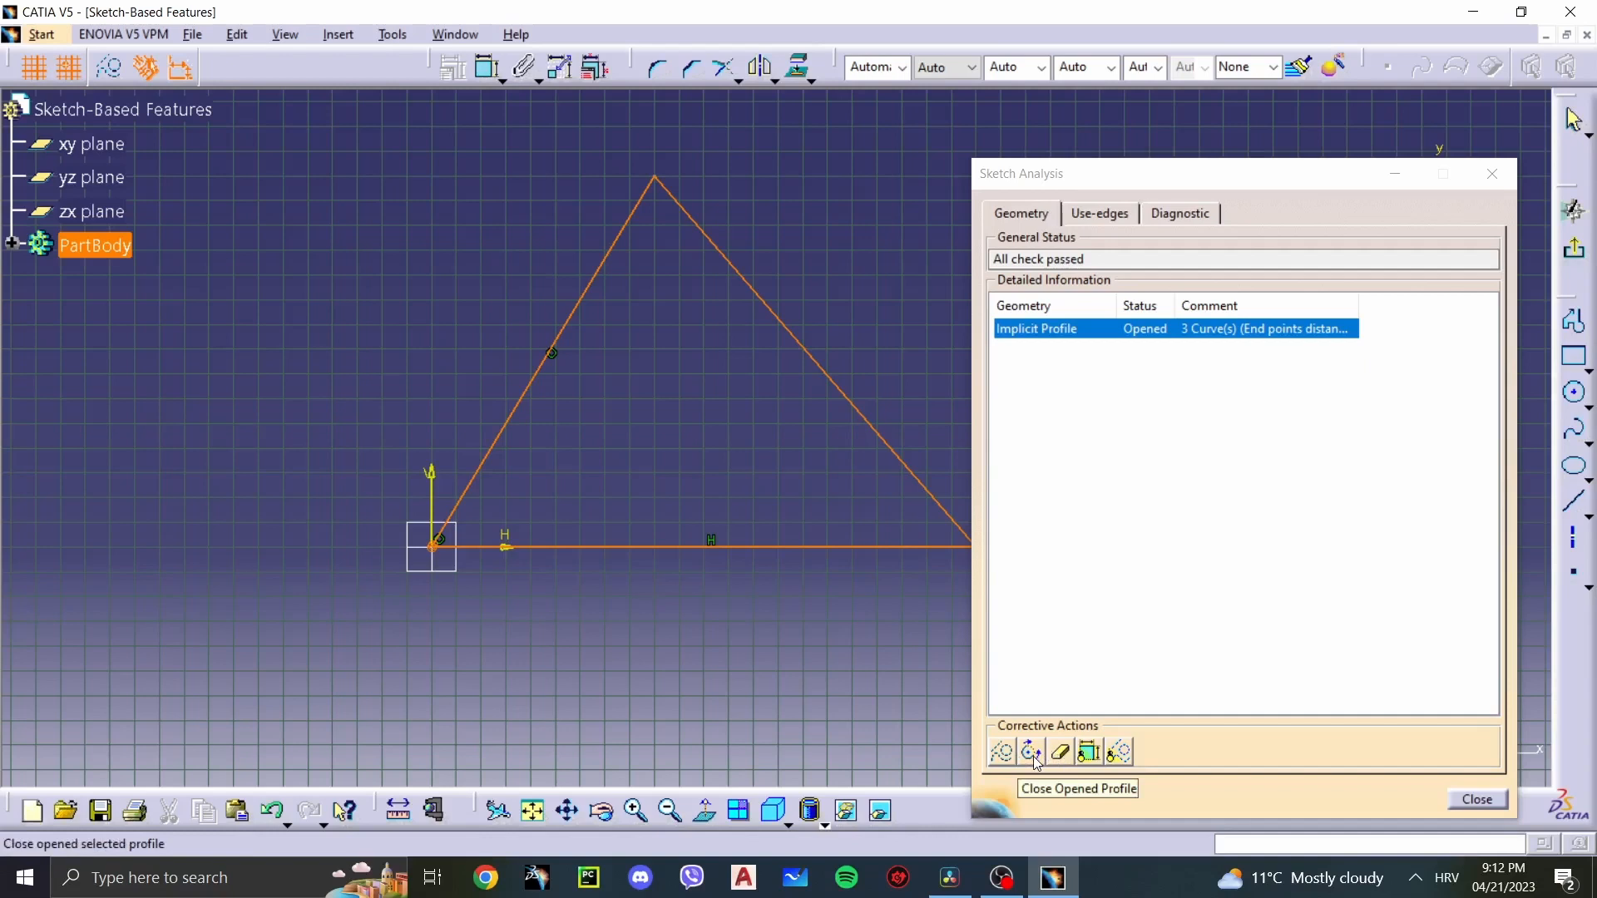
{"action": "middle_click_drag", "start_coordinate": [732, 547], "coordinate": [620, 636]}
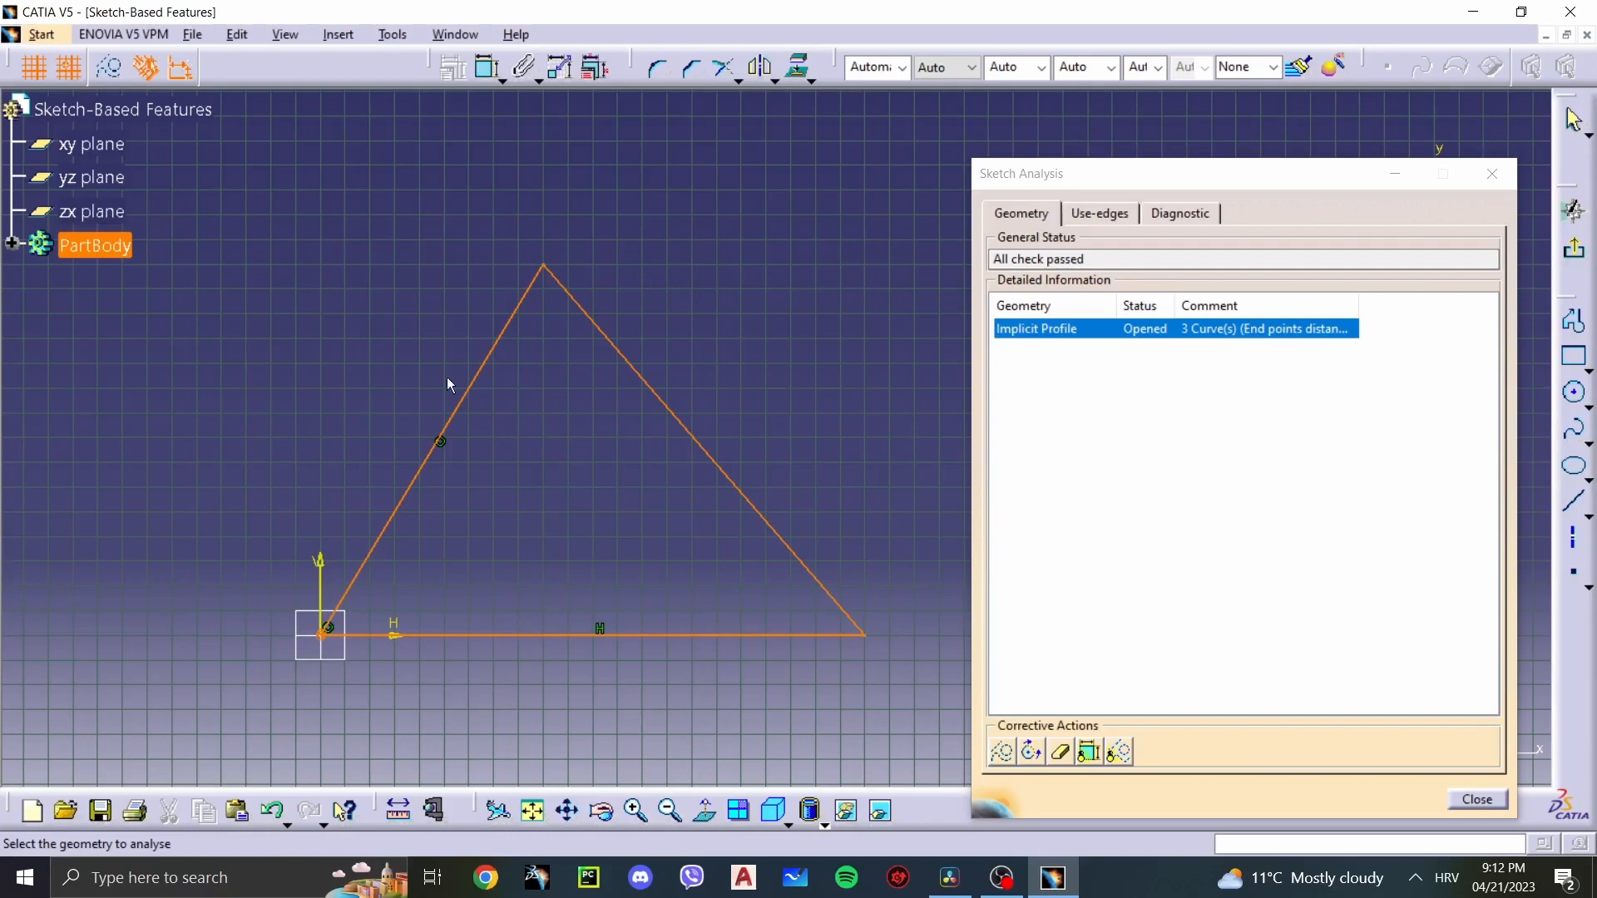
{"action": "left_click", "coordinate": [1029, 764]}
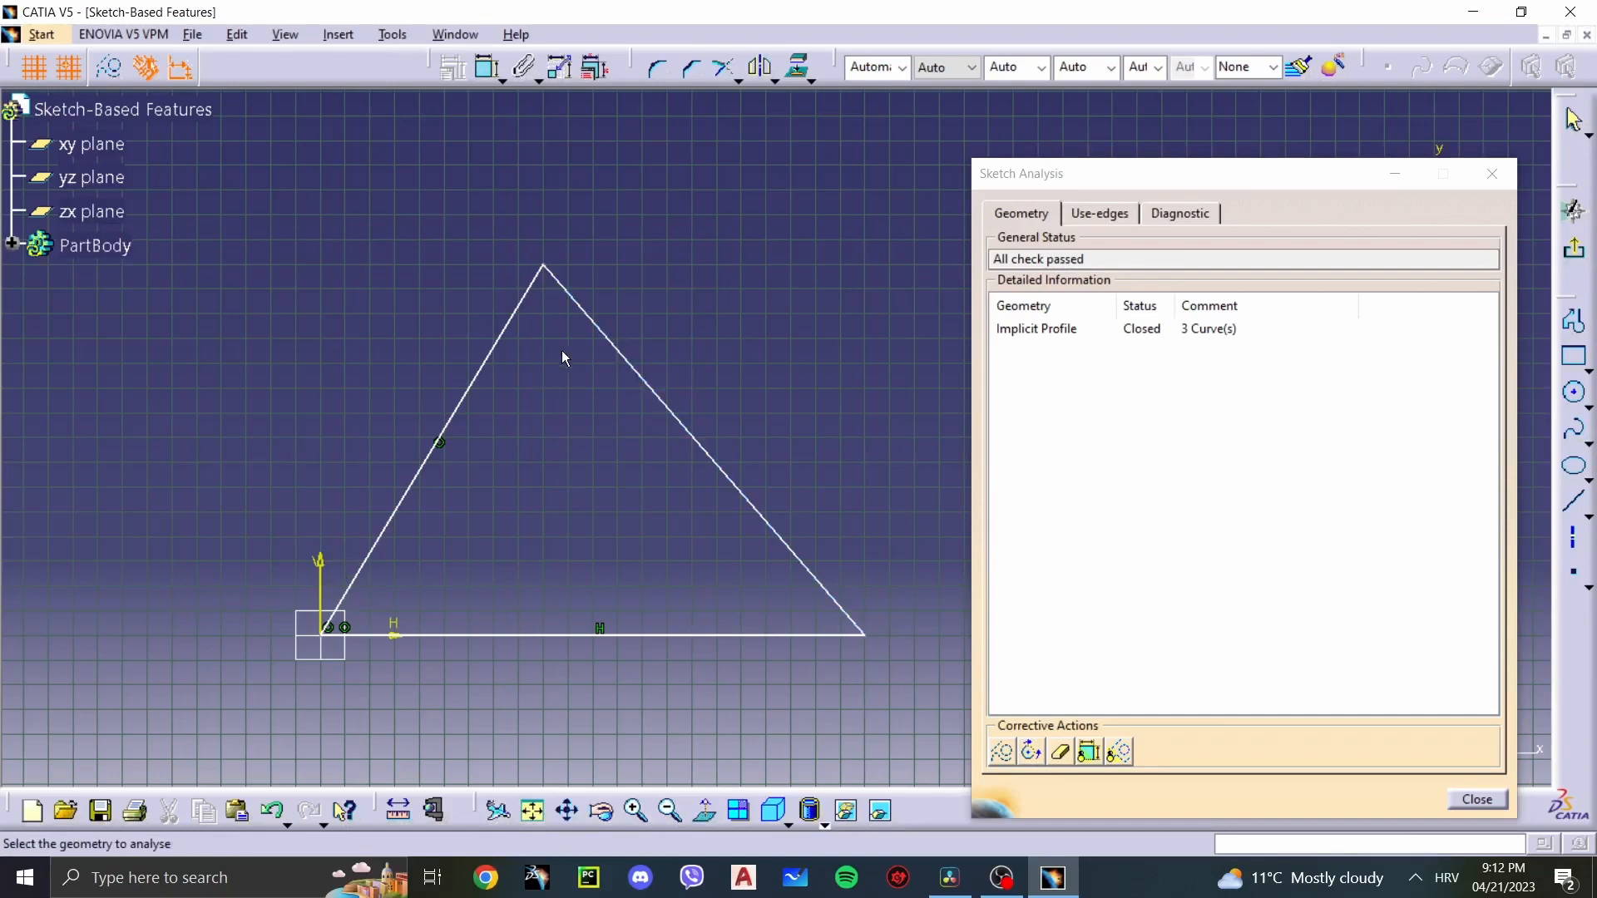
{"action": "left_click", "coordinate": [1491, 802]}
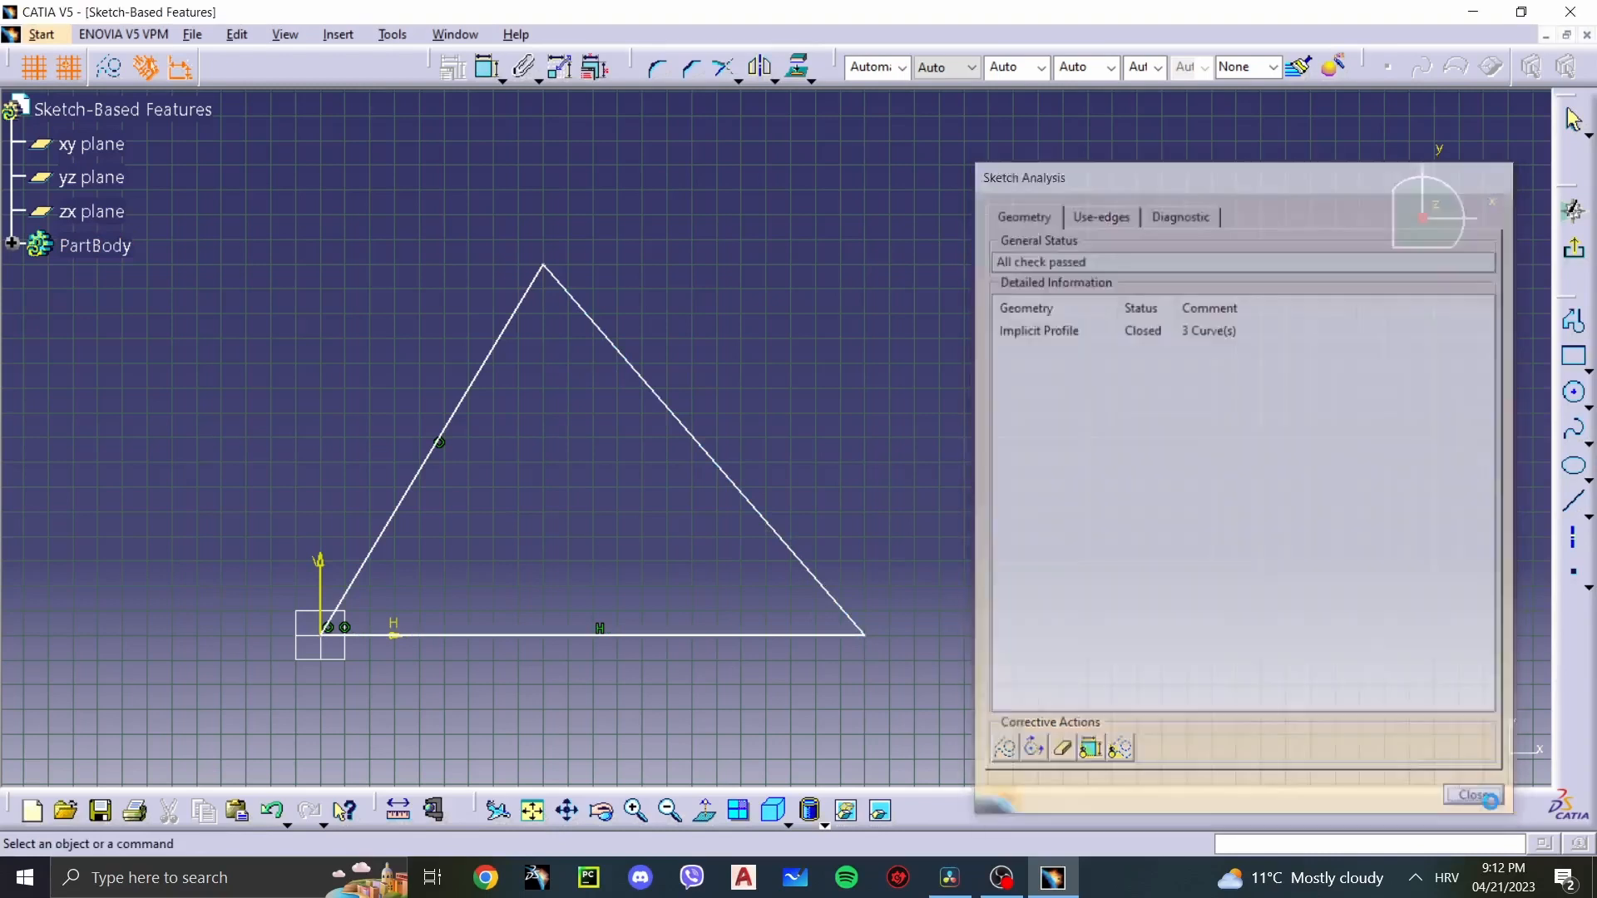
{"action": "left_click", "coordinate": [1573, 248]}
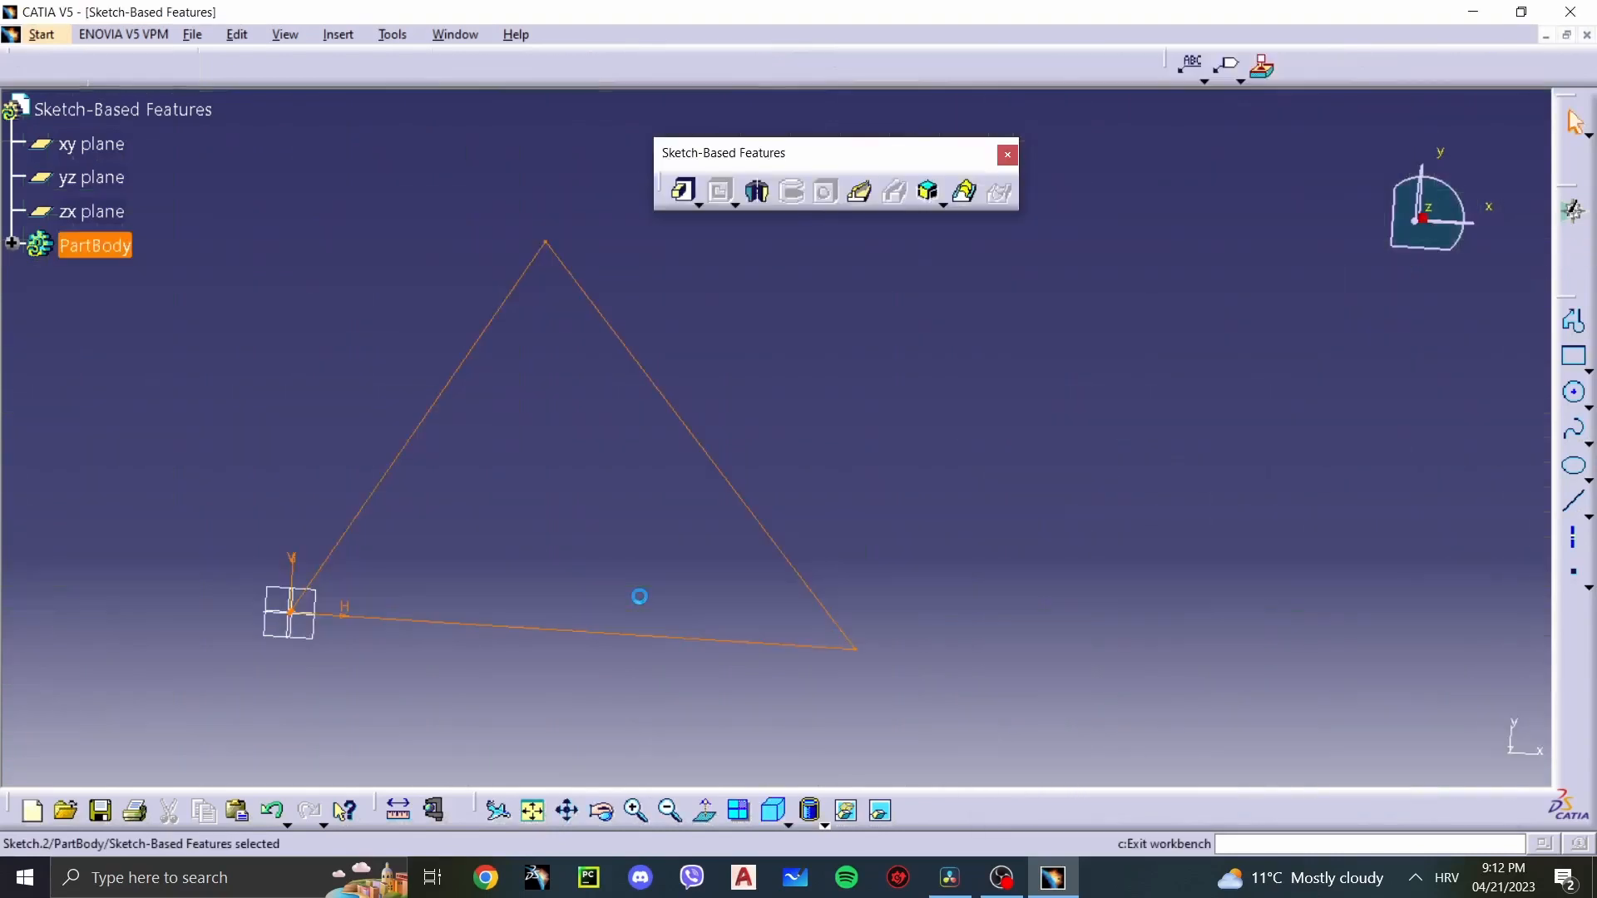
Step: Pad the closed triangle sketch with a first limit length of 20 mm
{"action": "left_click", "coordinate": [683, 189]}
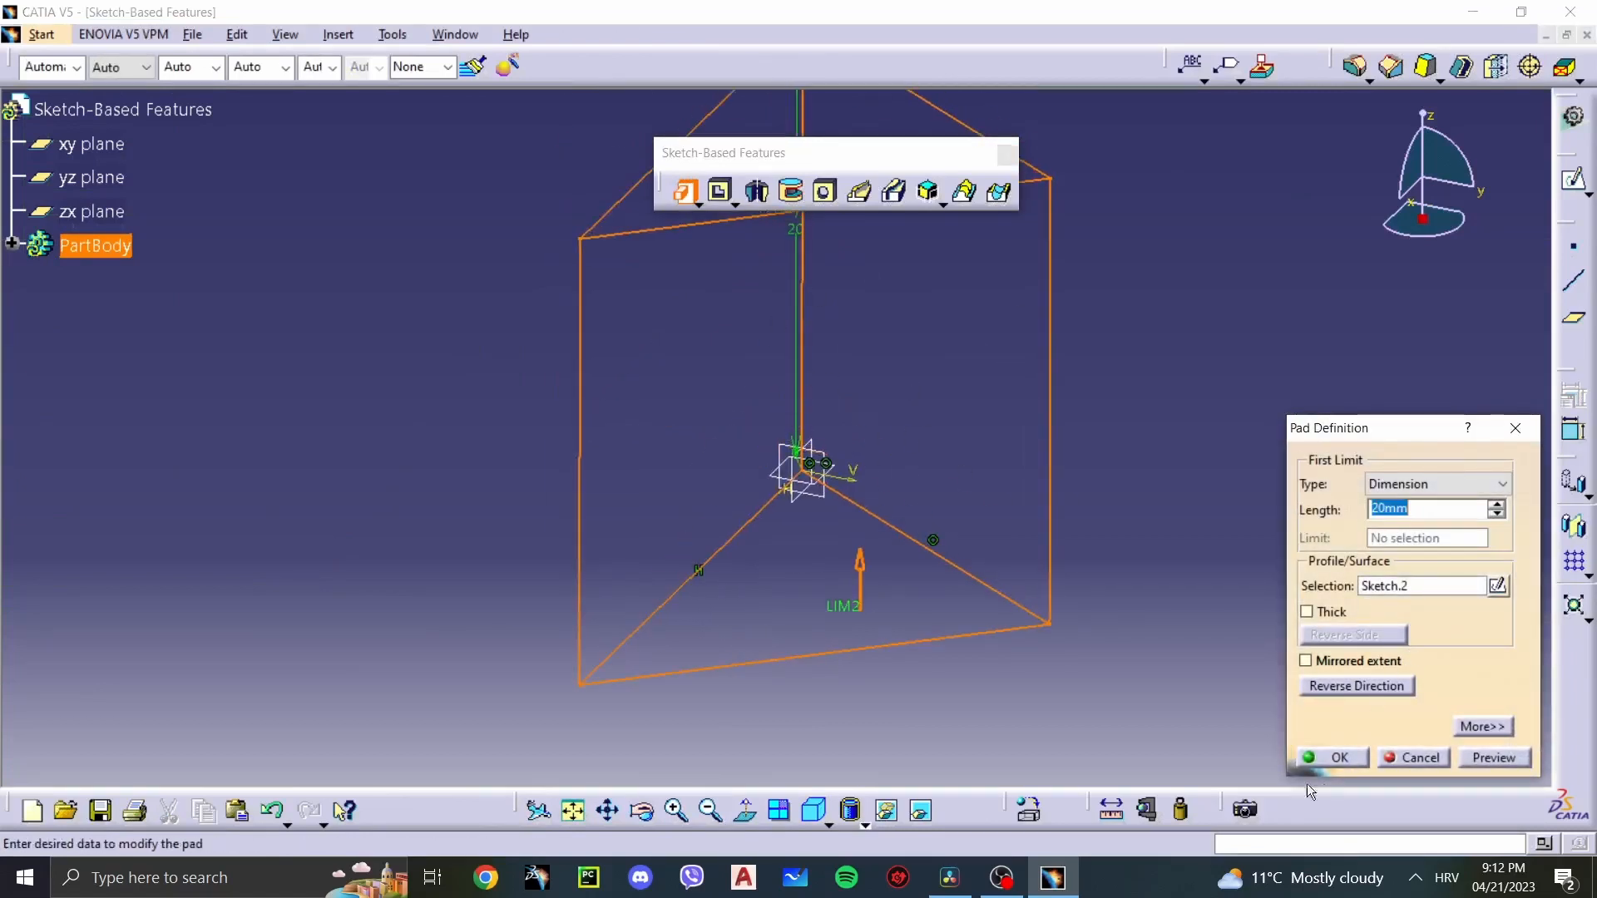
{"action": "left_click", "coordinate": [1349, 755]}
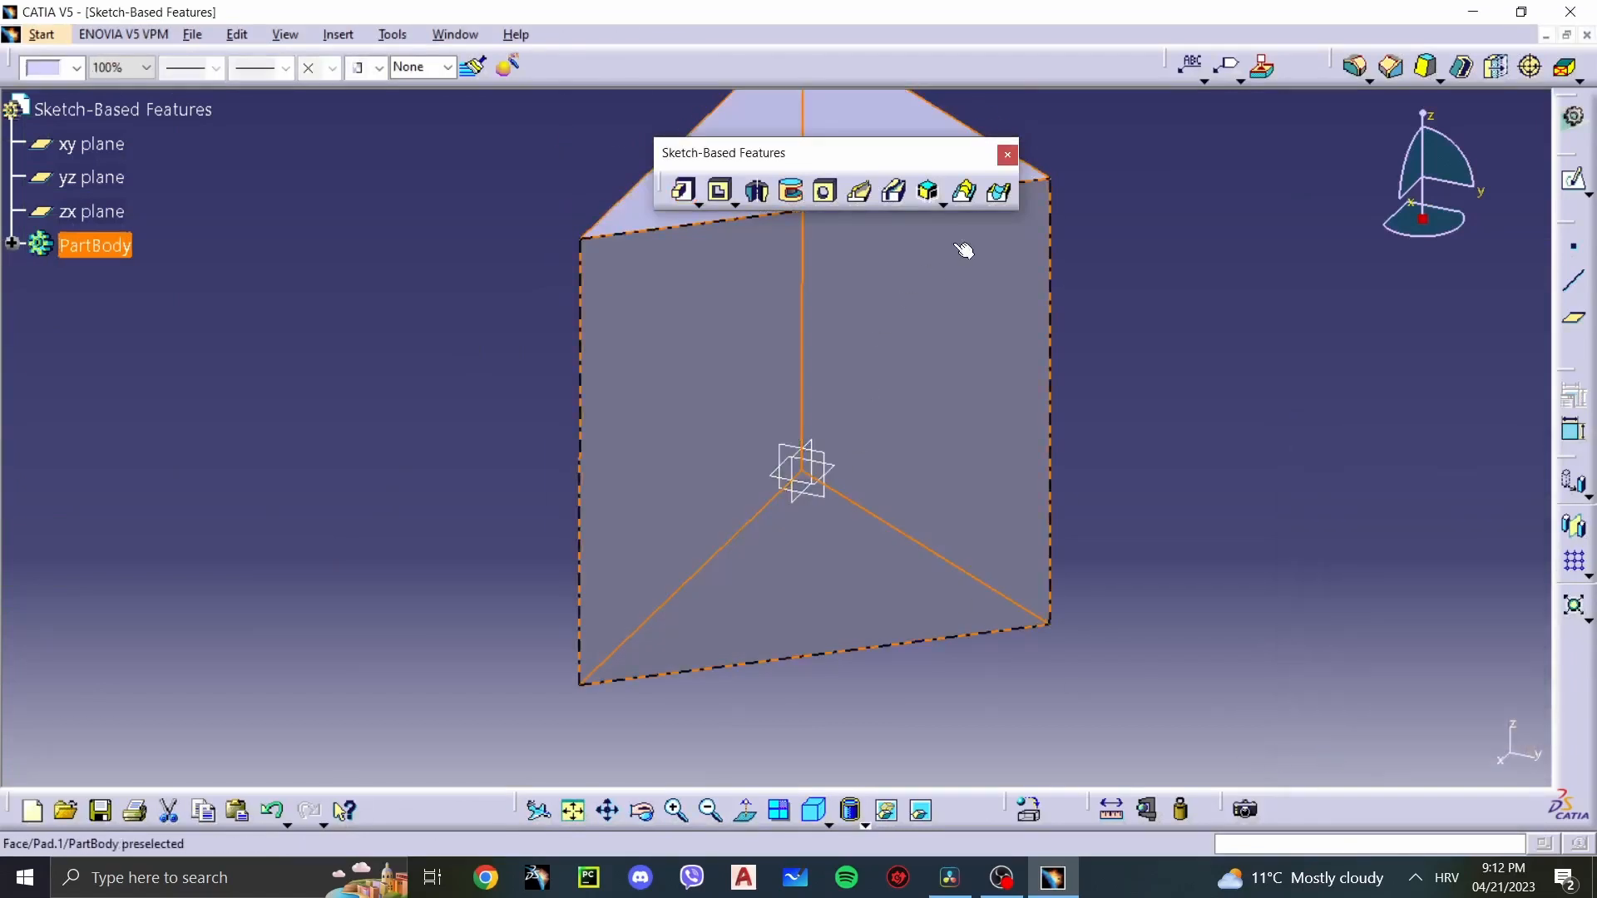
{"action": "middle_click_drag", "start_coordinate": [888, 480], "coordinate": [848, 536]}
{"action": "middle_click_drag", "start_coordinate": [902, 493], "coordinate": [891, 542]}
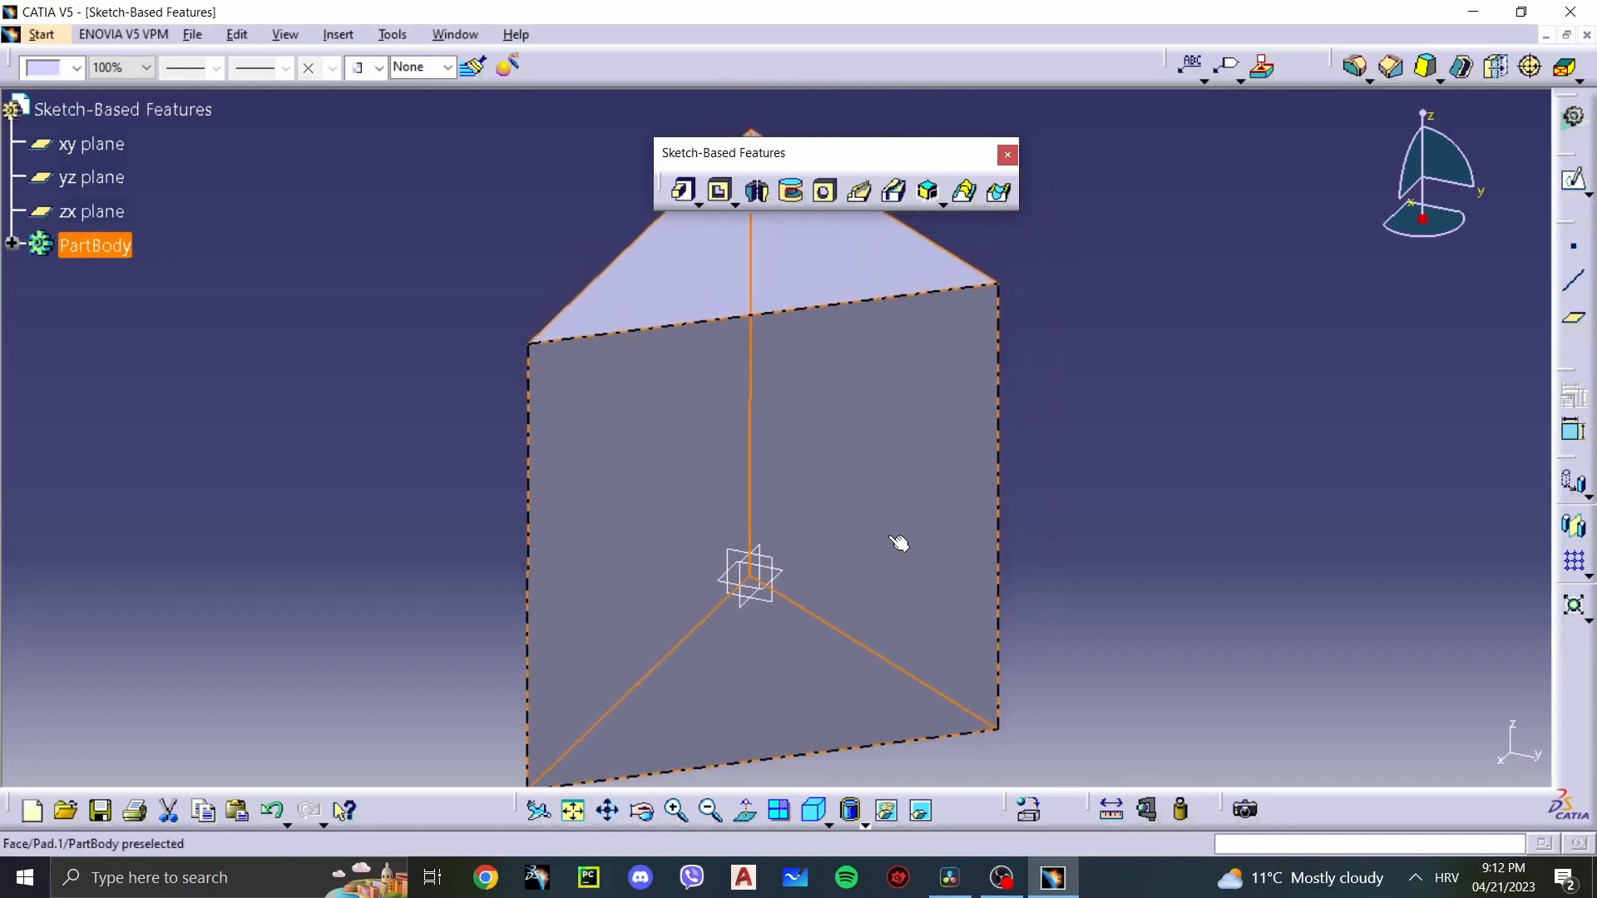
{"action": "middle_click_drag", "start_coordinate": [861, 383], "coordinate": [846, 414]}
Step: Delete the triangular pad together with its sketch and start a new sketch on the xy plane
{"action": "left_click", "coordinate": [846, 415]}
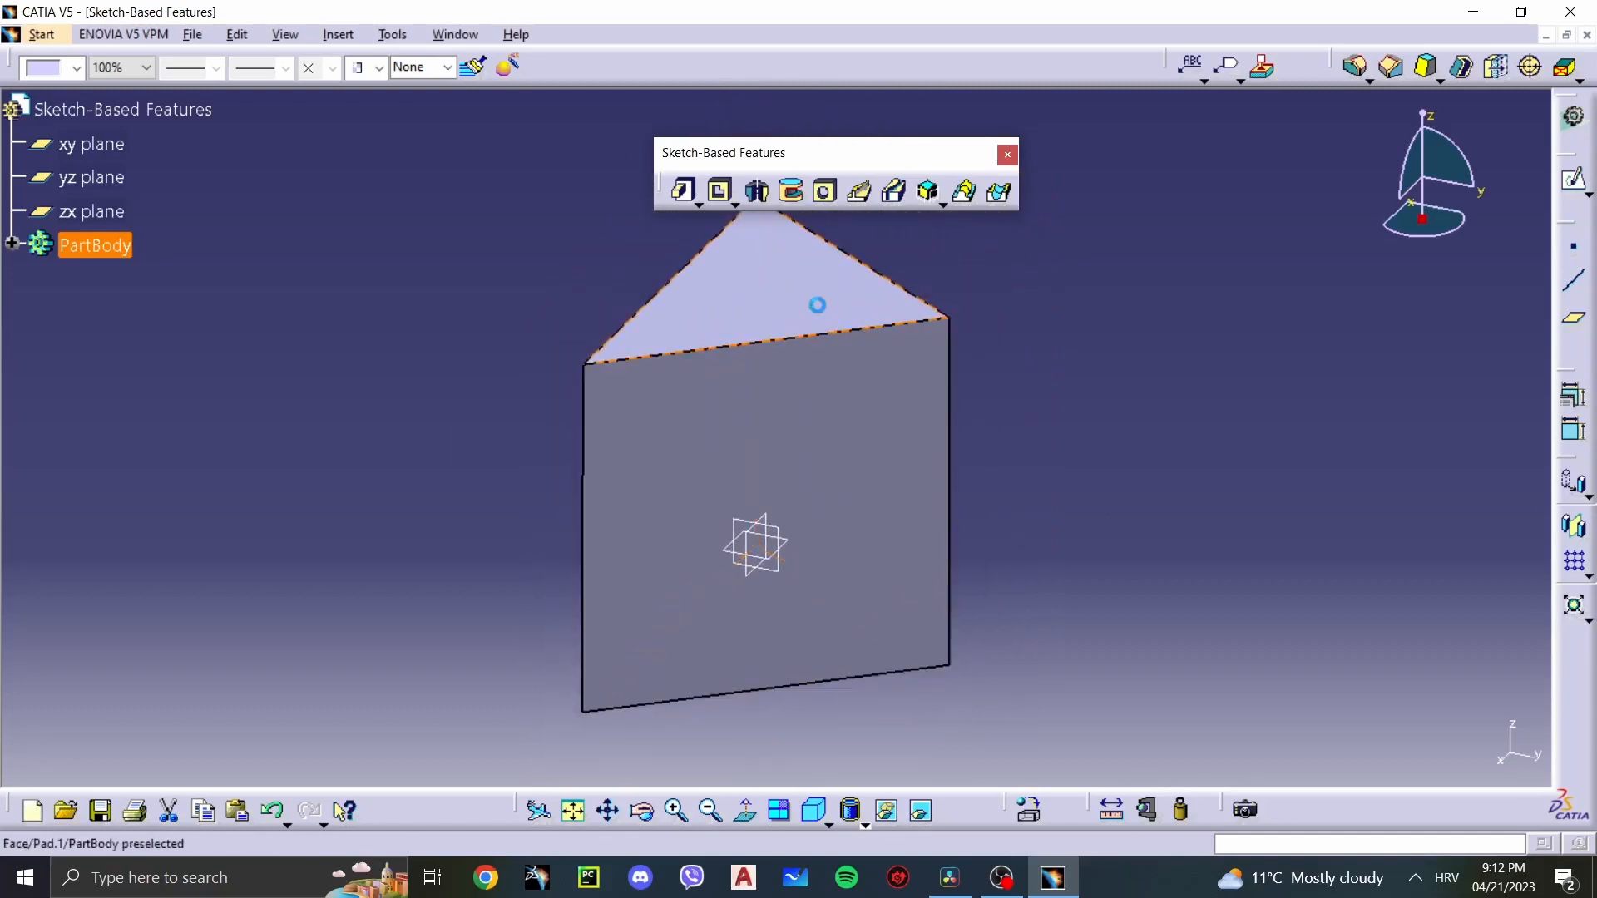
{"action": "key", "text": "Delete"}
{"action": "left_click", "coordinate": [1388, 752]}
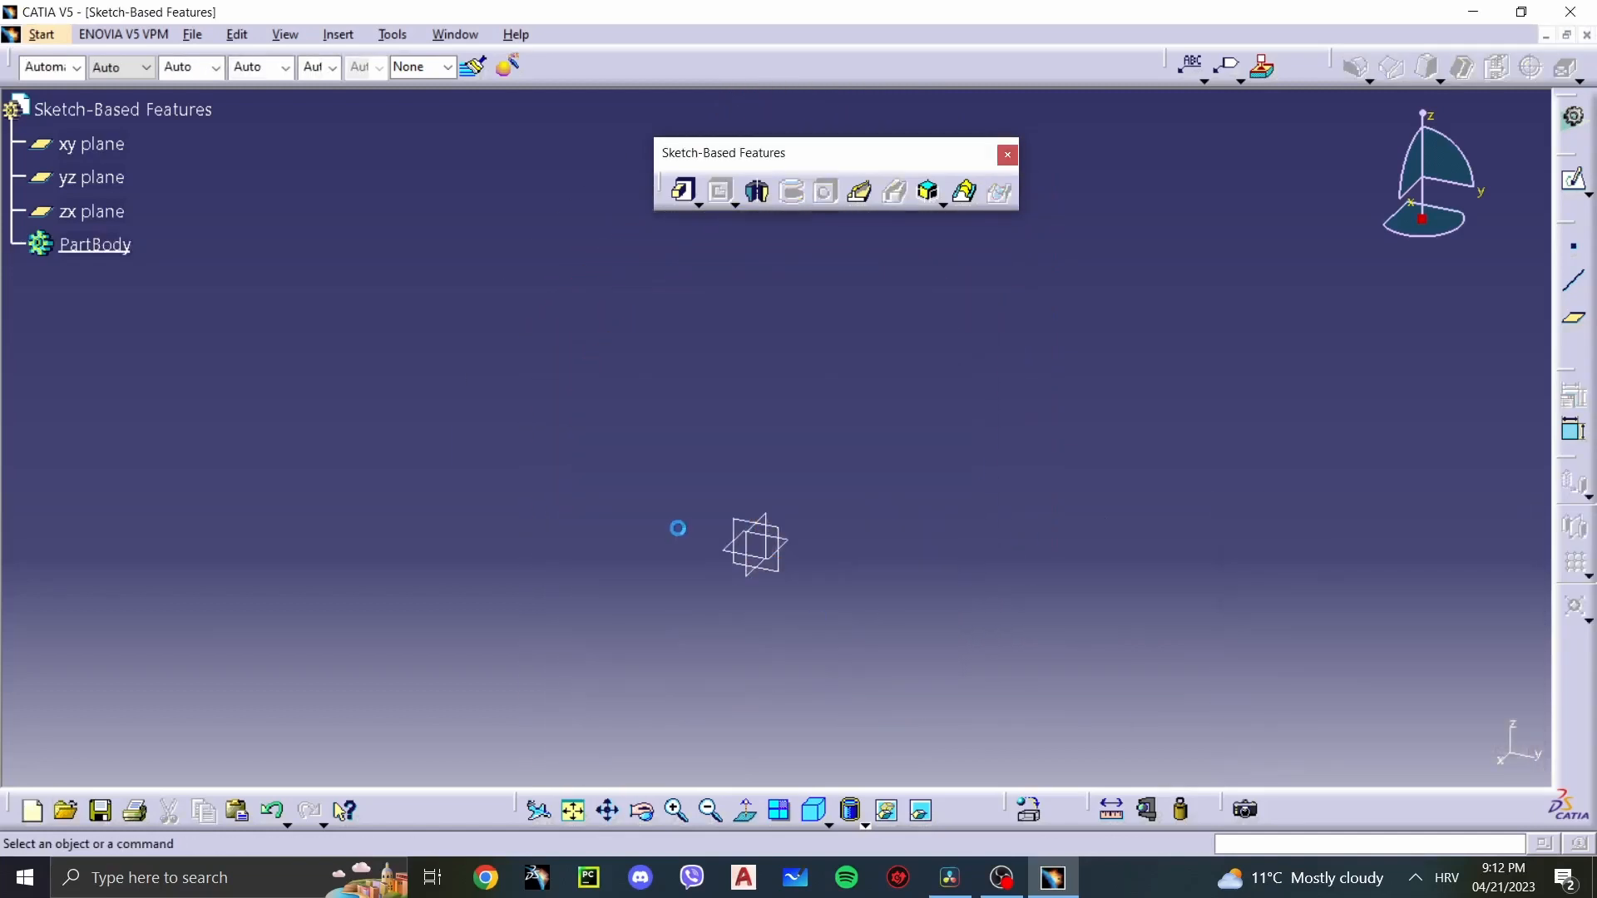
{"action": "left_click", "coordinate": [794, 541]}
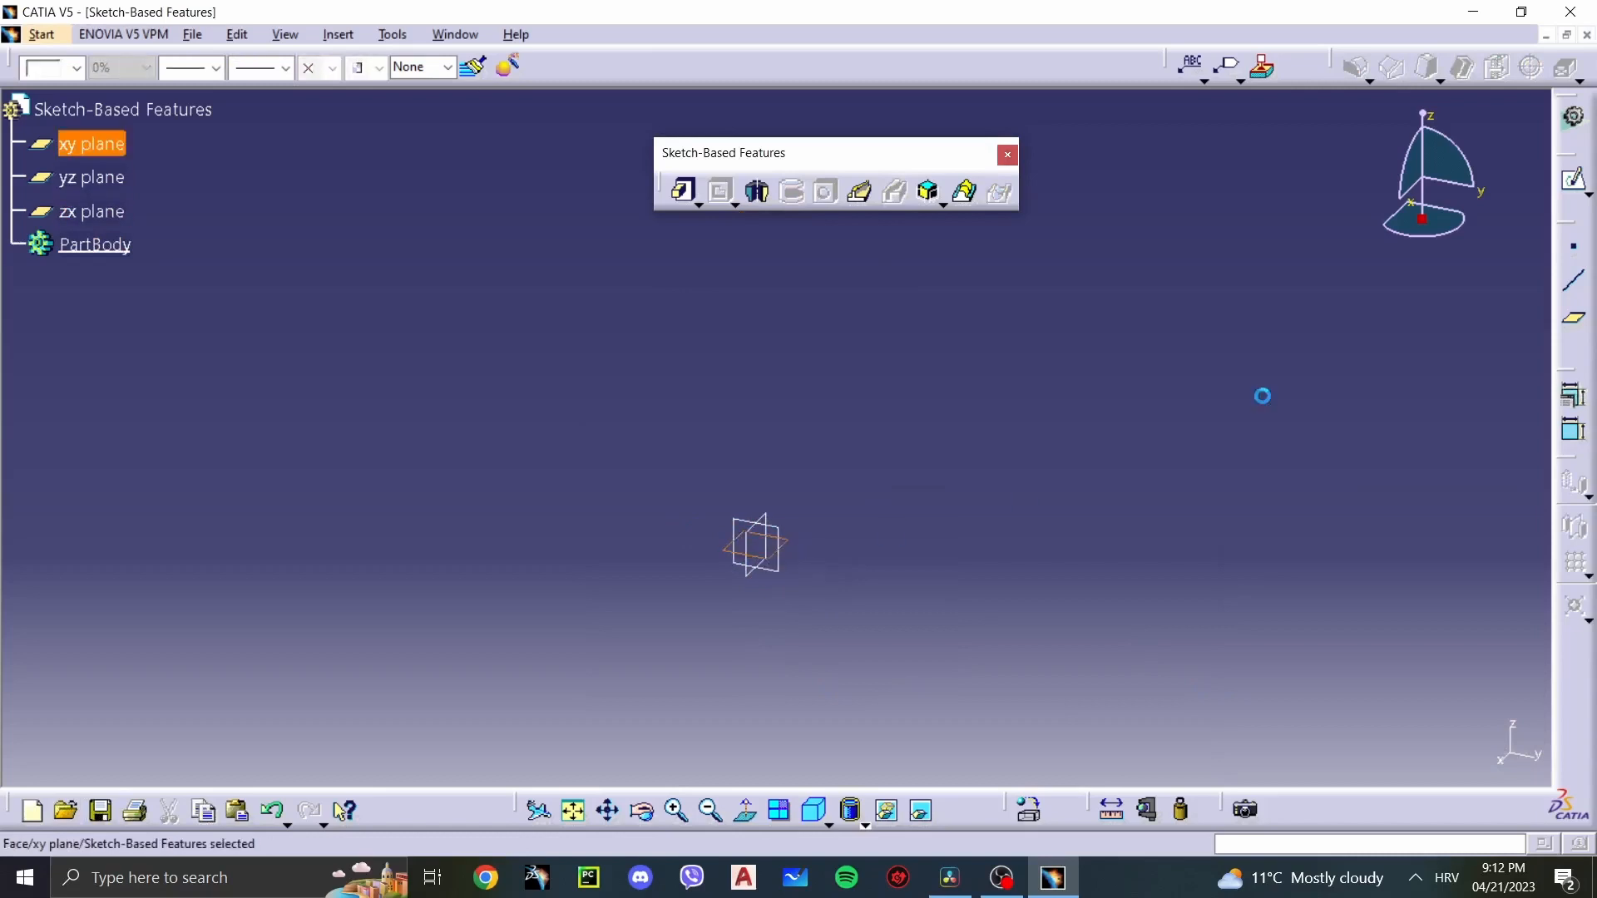
{"action": "left_click", "coordinate": [1572, 179]}
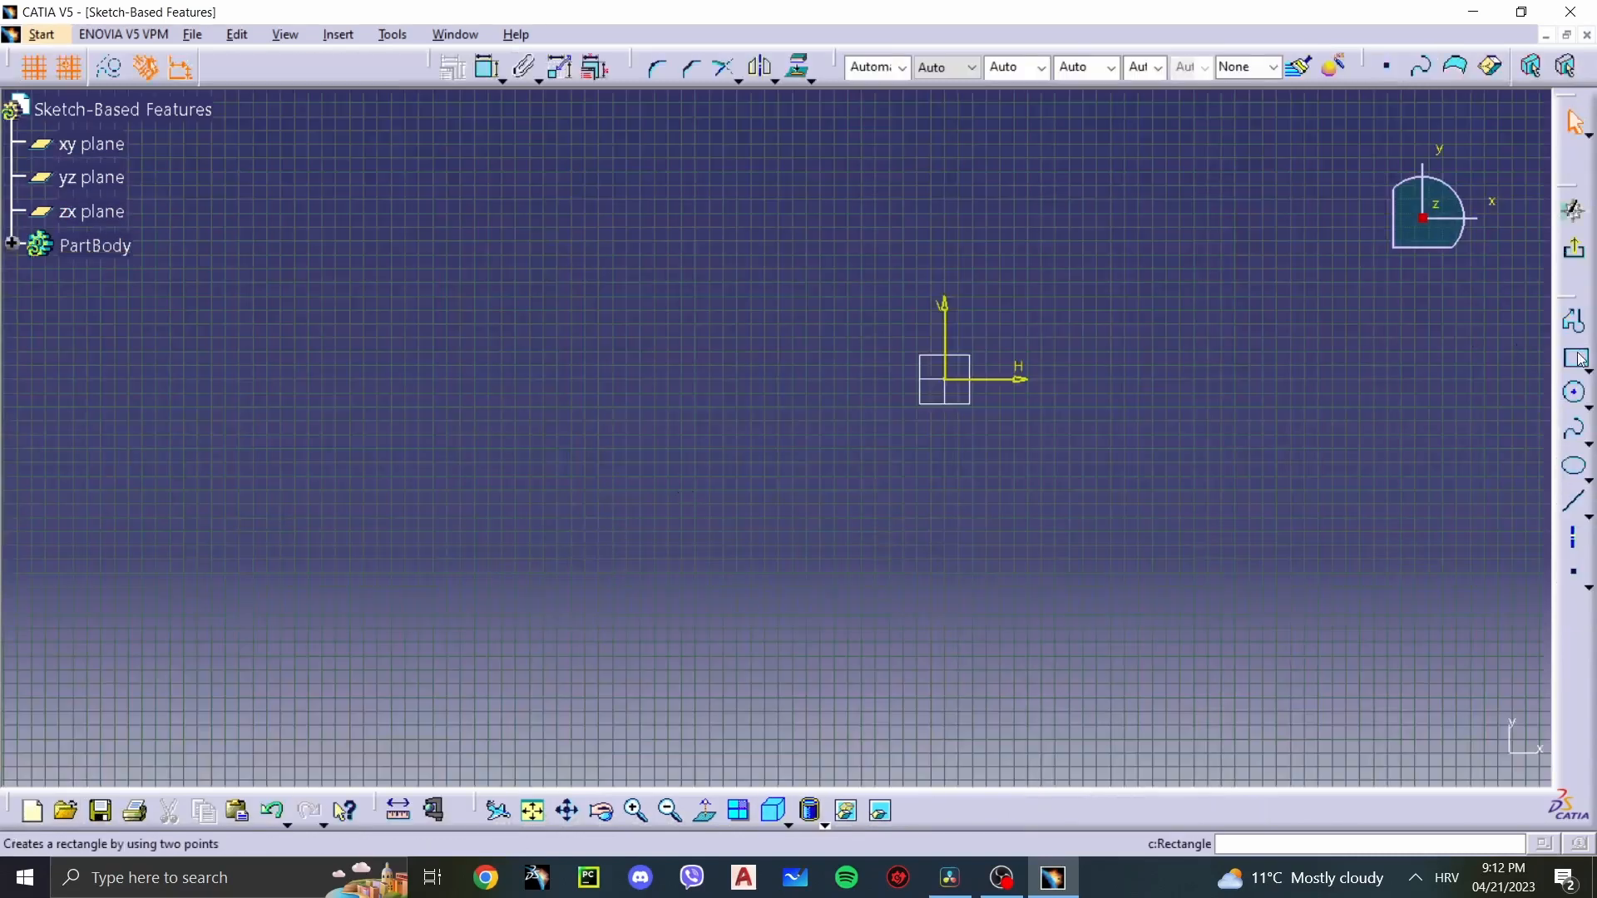
Step: Sketch a small rectangle above the H axis and a larger rectangle enclosing it, and exit the sketch
{"action": "left_click", "coordinate": [1582, 360]}
{"action": "left_click", "coordinate": [986, 351]}
{"action": "left_click", "coordinate": [1125, 255]}
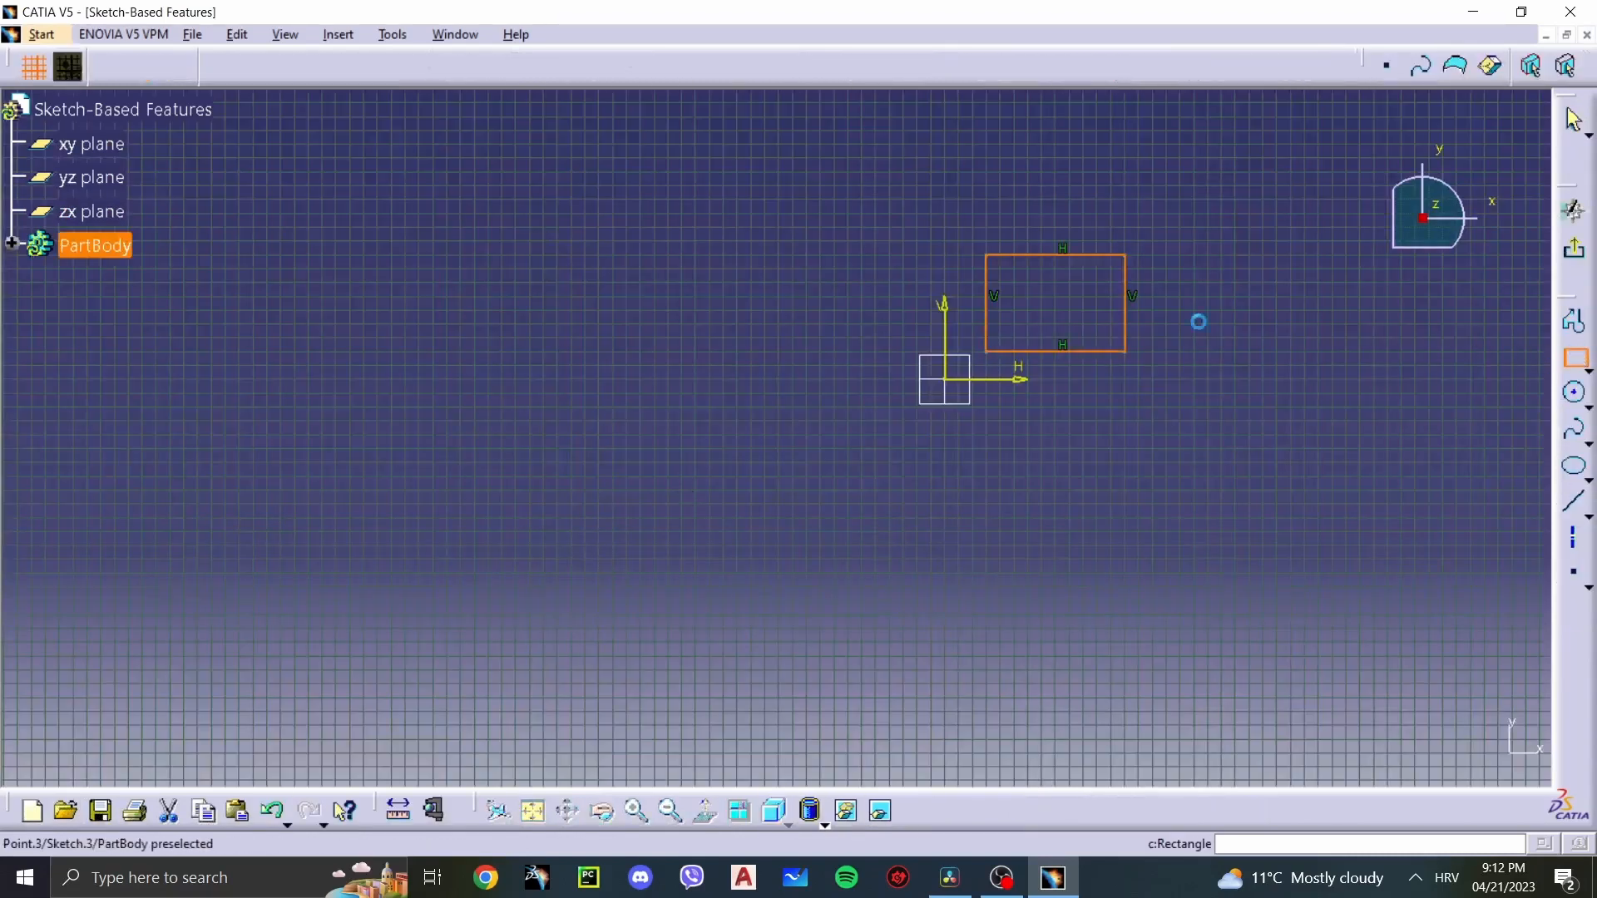
{"action": "left_click", "coordinate": [1586, 372]}
{"action": "left_click", "coordinate": [1294, 386]}
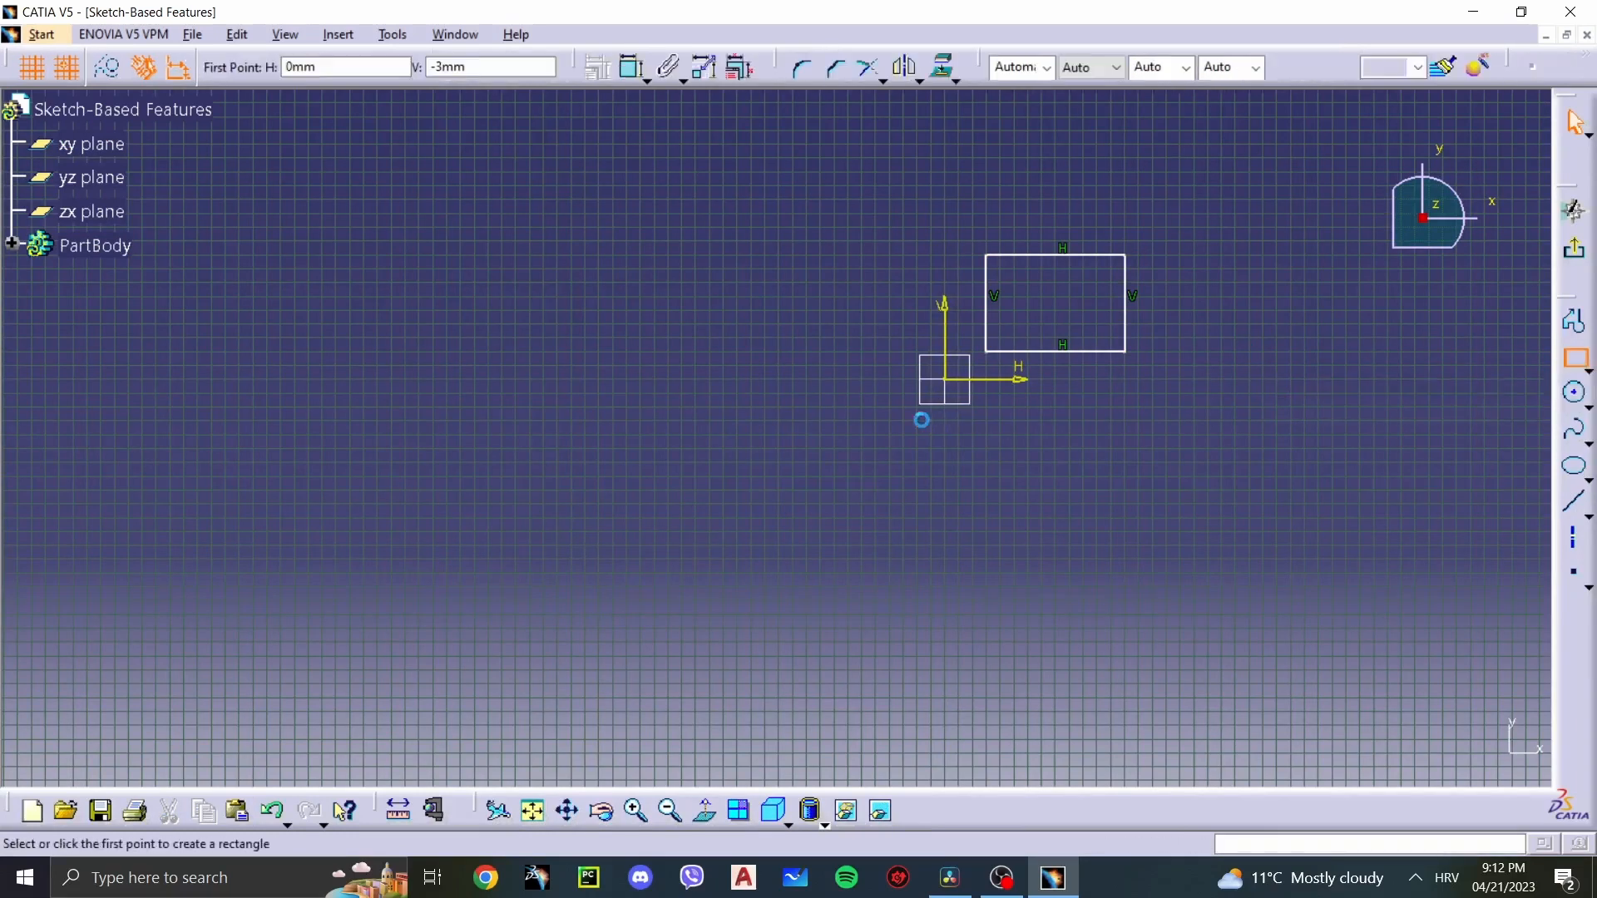
{"action": "left_click", "coordinate": [903, 421]}
{"action": "left_click", "coordinate": [1207, 187]}
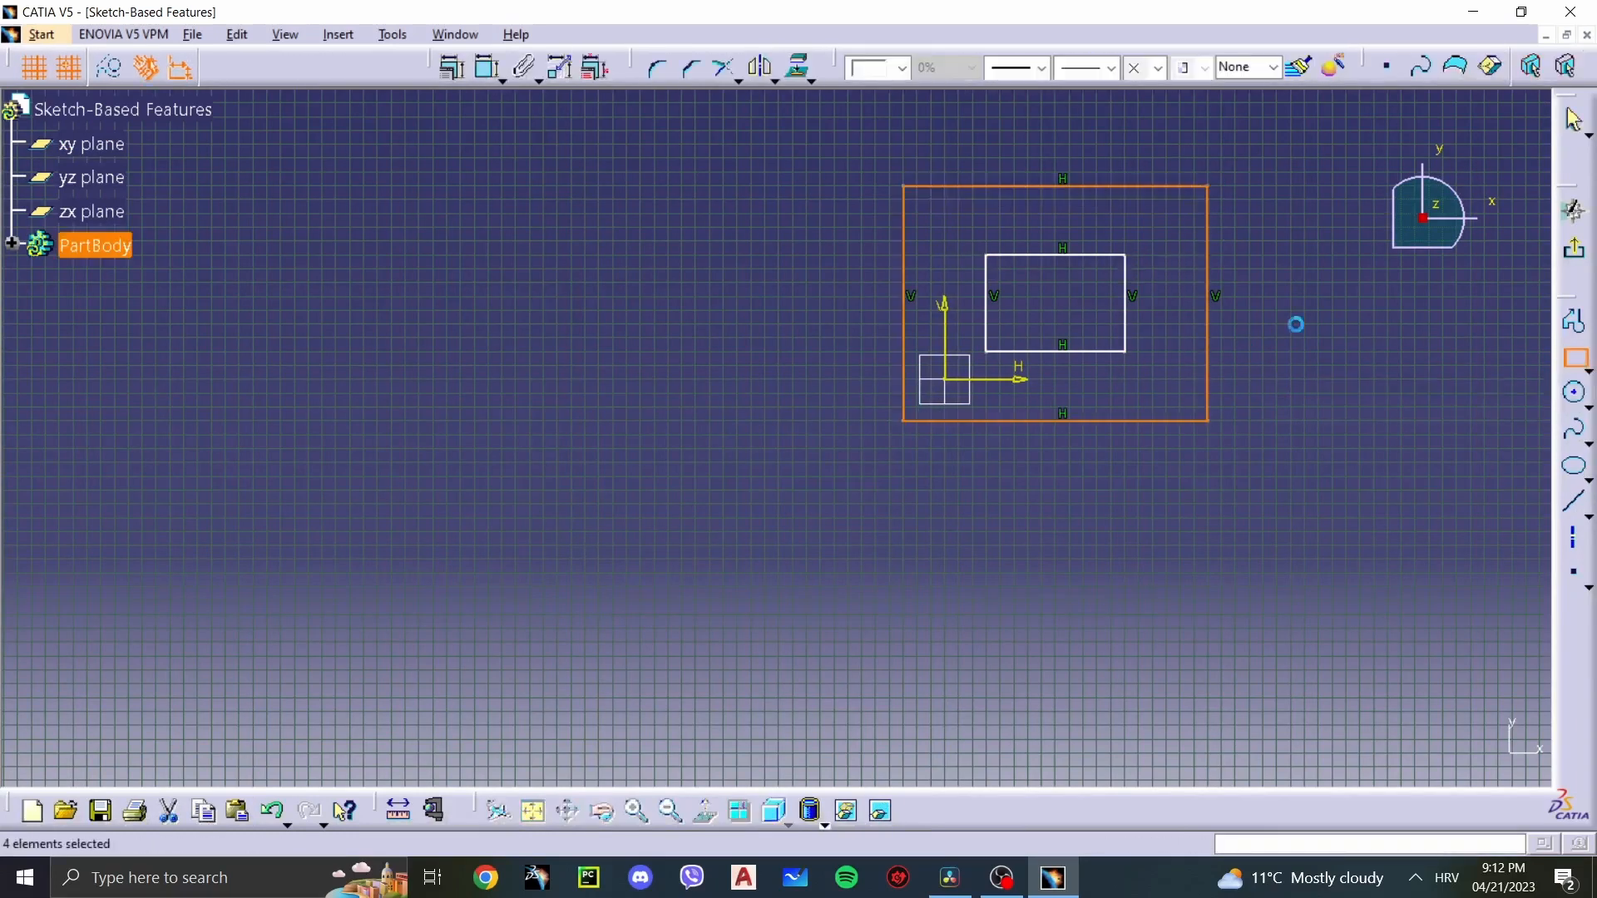
{"action": "left_click", "coordinate": [1575, 249]}
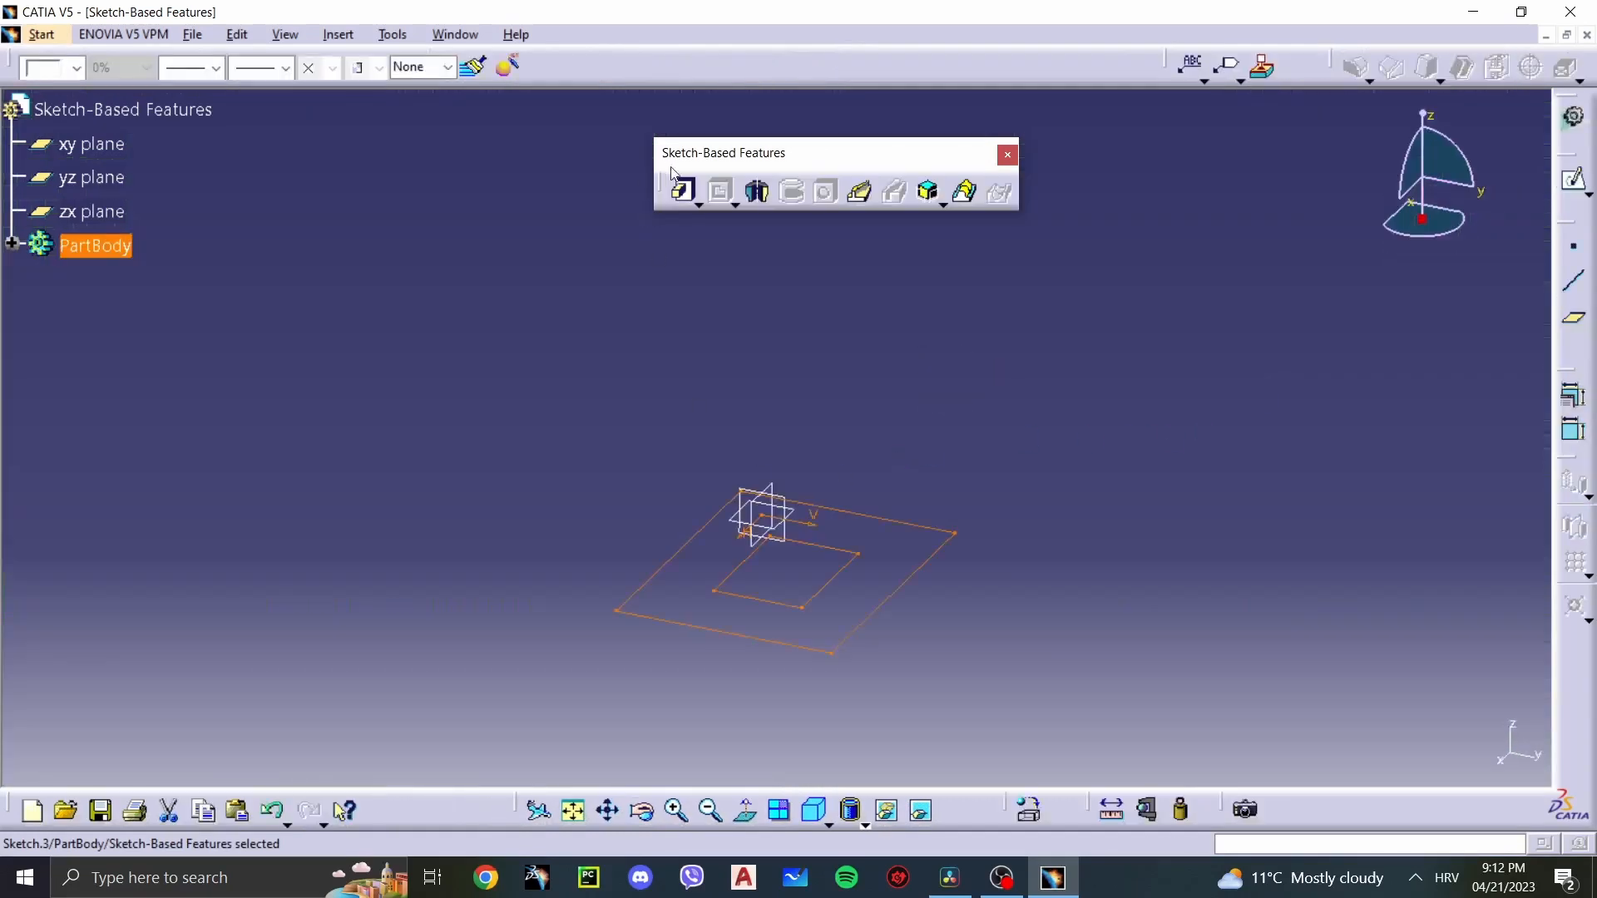
Step: Set up a pad of the nested rectangles sketch with a length of 20 mm and preview it
{"action": "left_click", "coordinate": [682, 190]}
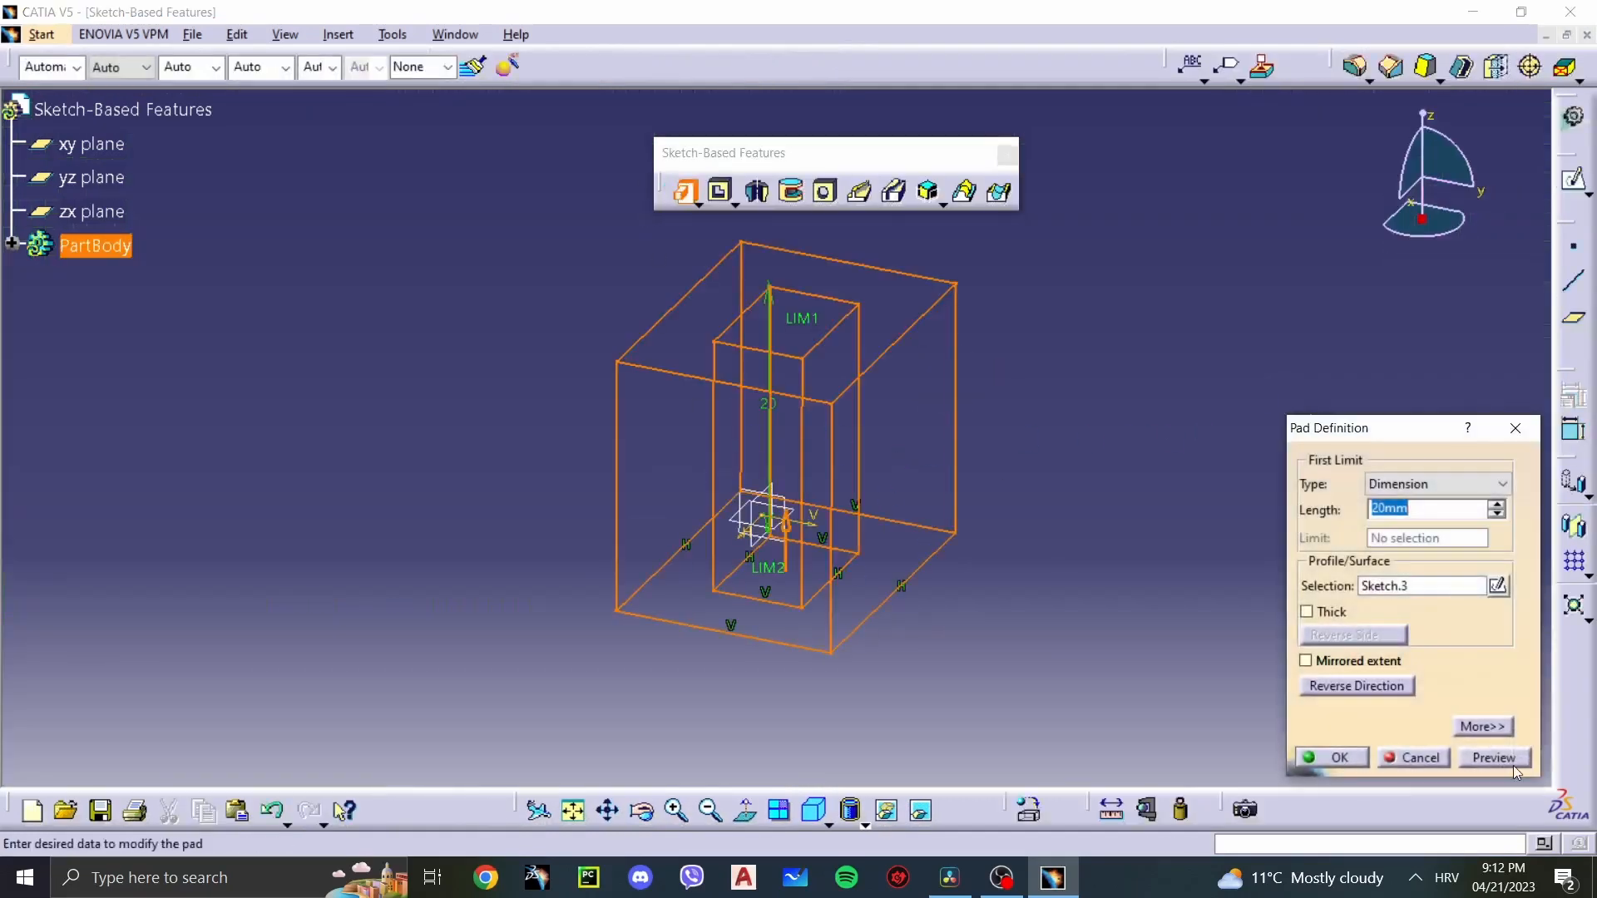
{"action": "left_click", "coordinate": [1510, 762]}
{"action": "middle_click_drag", "start_coordinate": [849, 479], "coordinate": [784, 628]}
{"action": "middle_click_drag", "start_coordinate": [1129, 657], "coordinate": [1131, 467]}
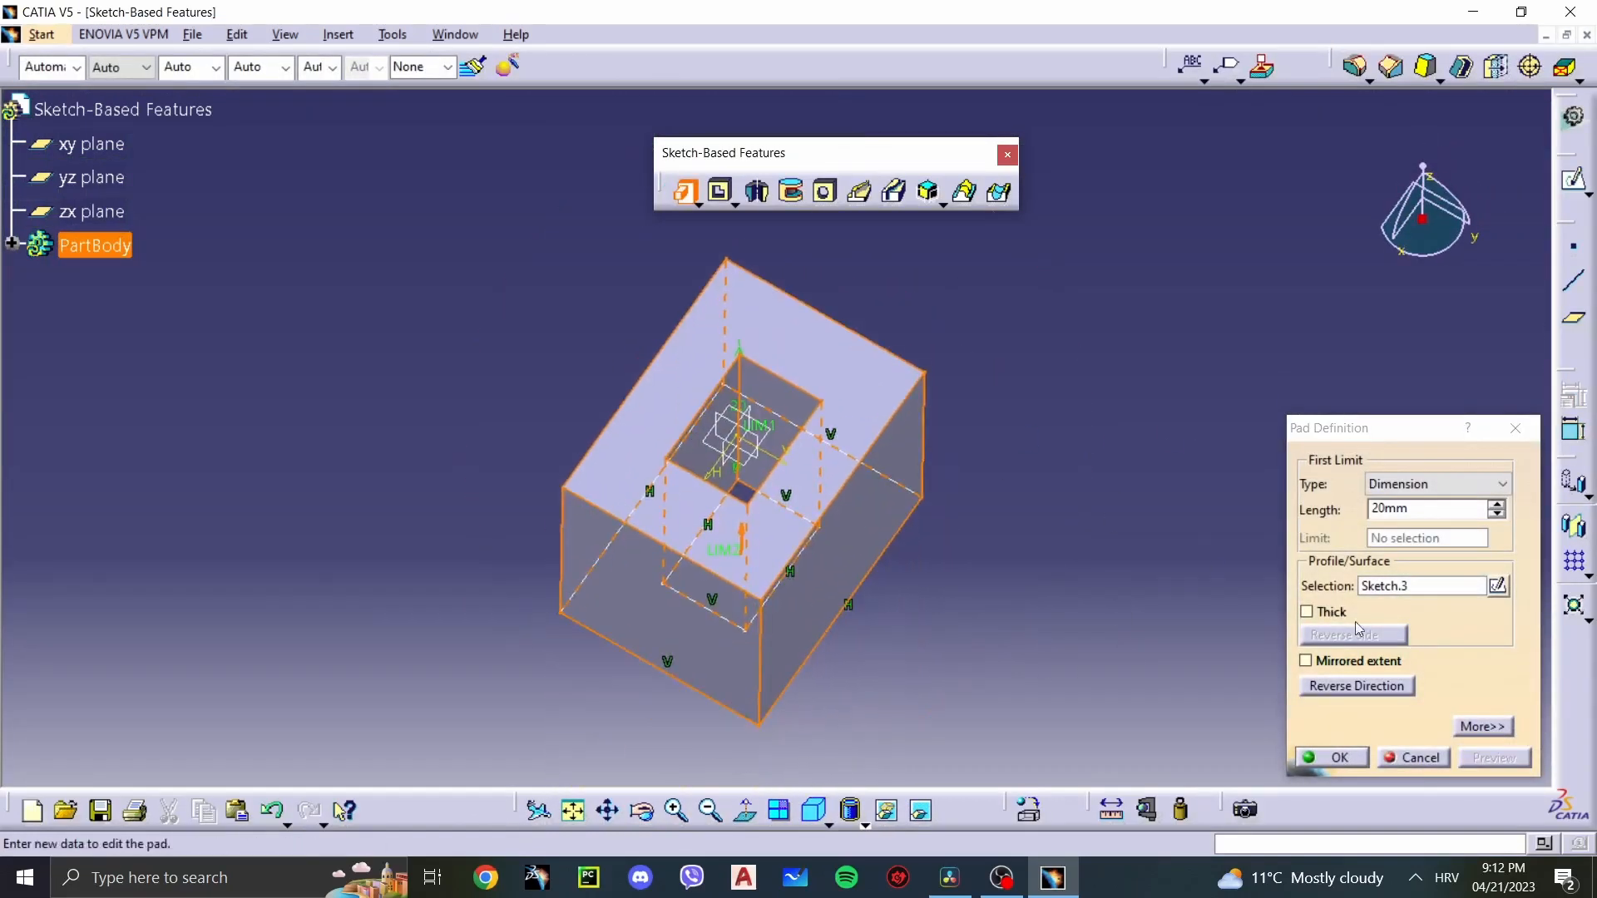
Step: Turn the nested-rectangle pad into a thick pad with Thickness1 of 1 mm and create it
{"action": "left_click", "coordinate": [1307, 613]}
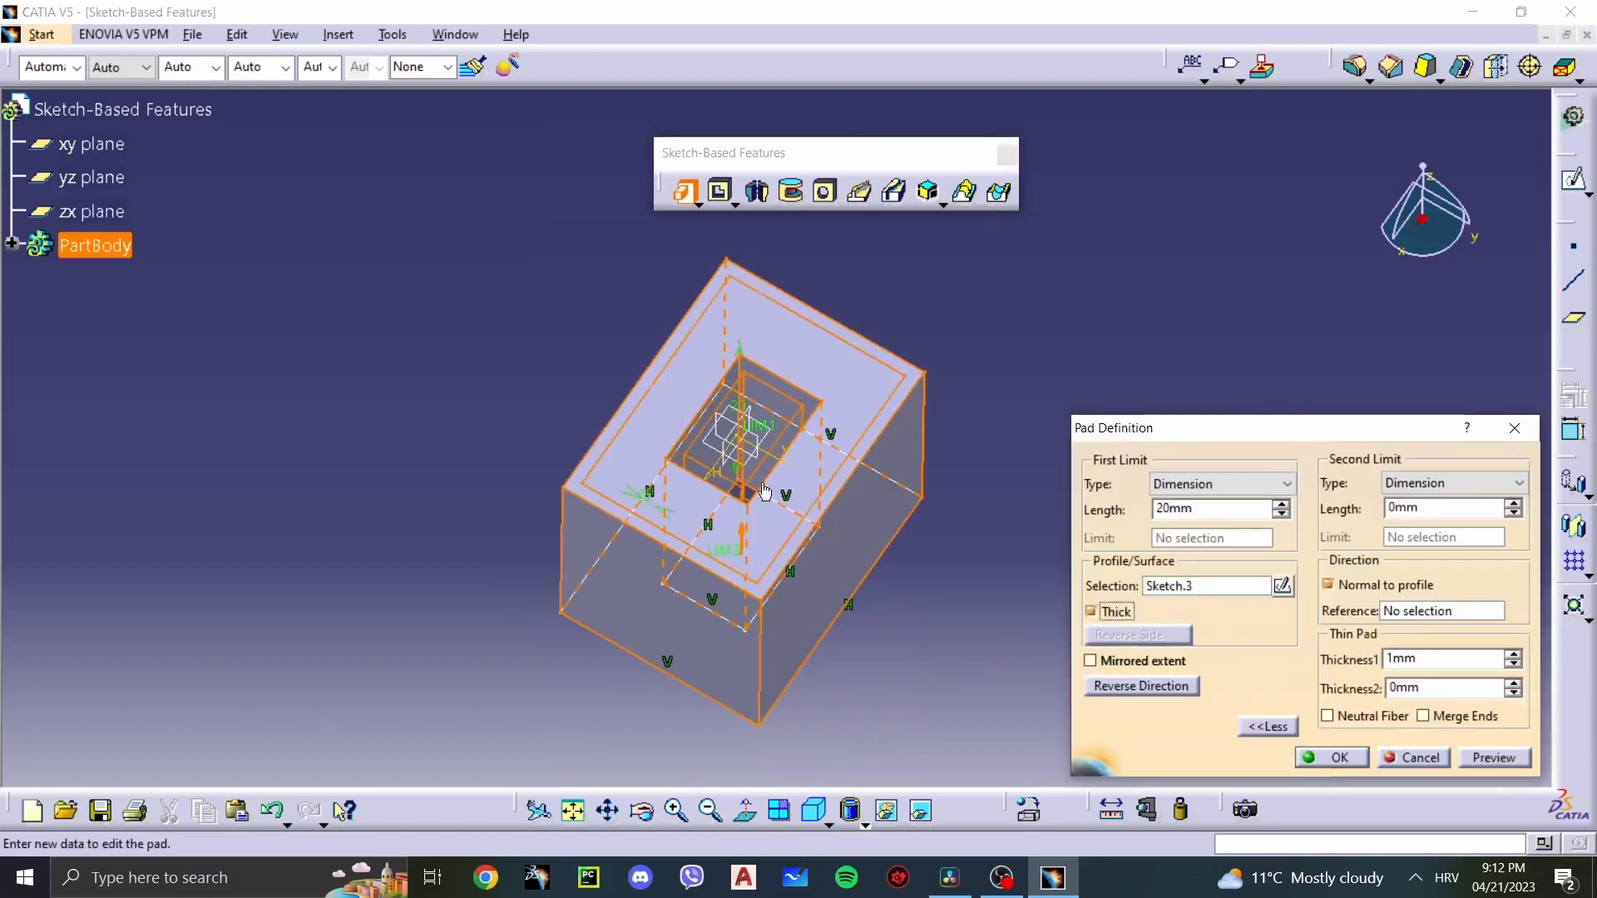
{"action": "left_click", "coordinate": [1495, 757]}
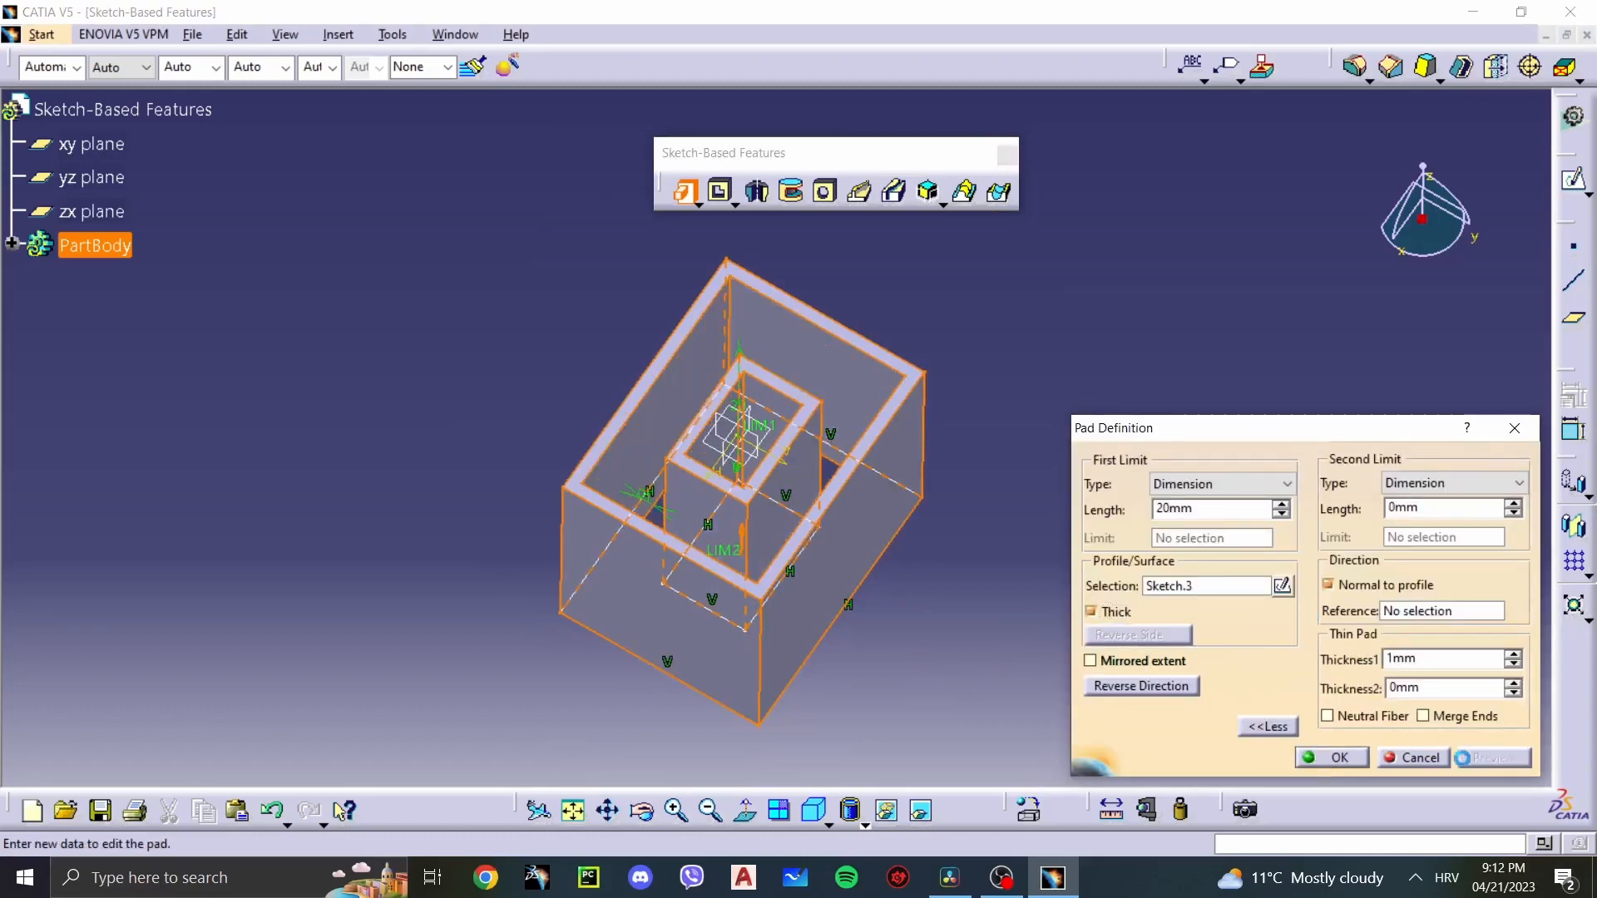
{"action": "left_click", "coordinate": [1331, 757]}
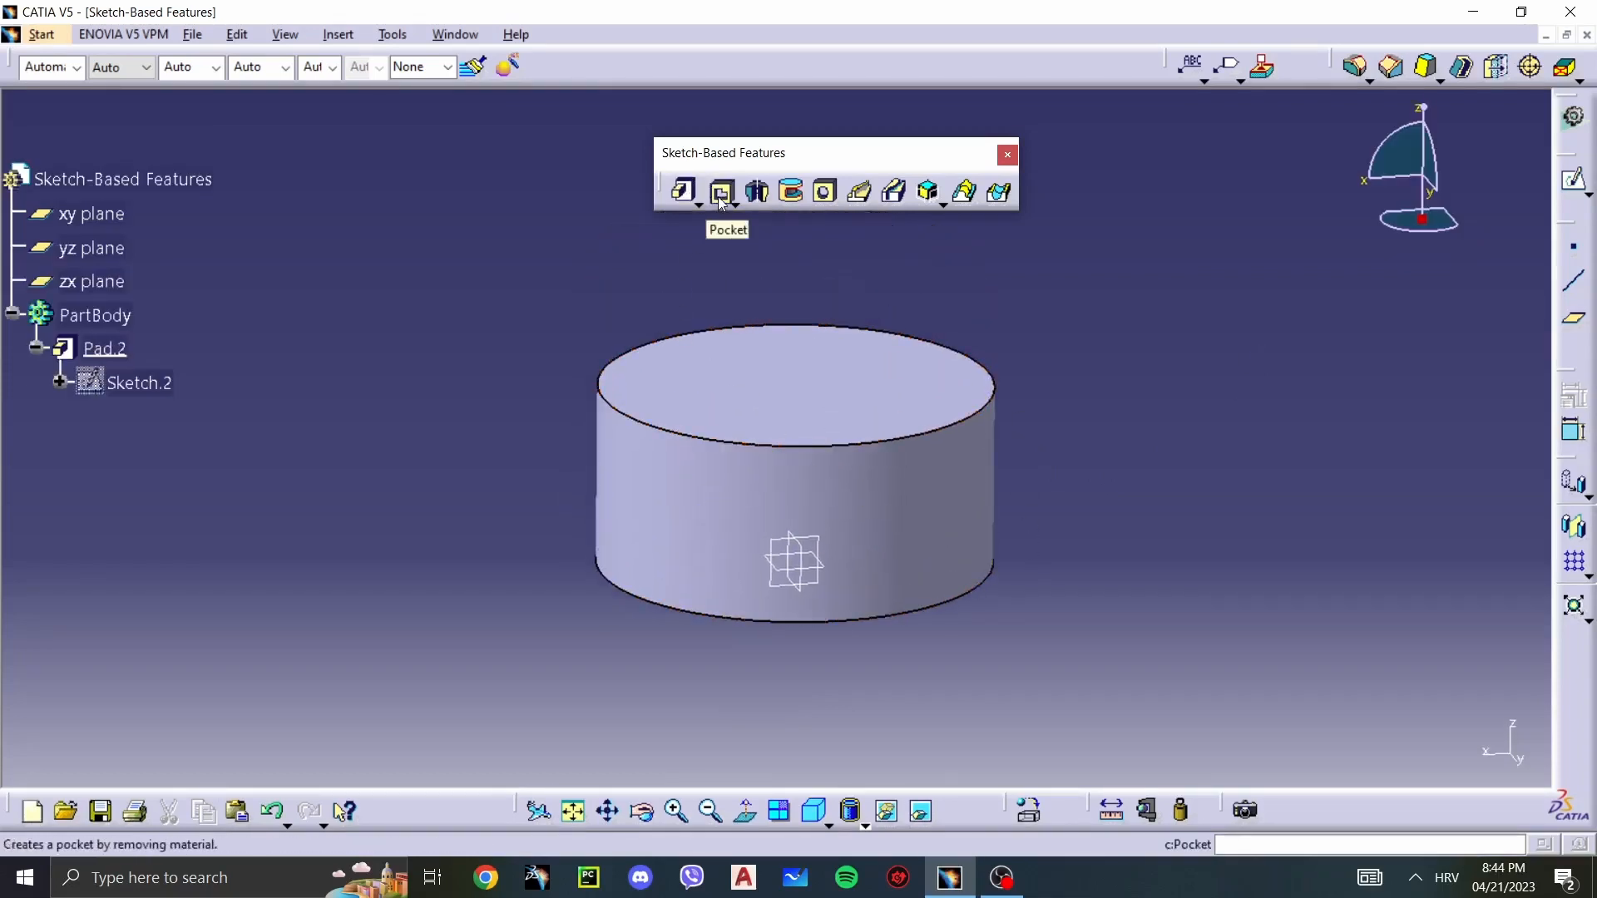
Step: Sketch a rectangle around the origin on the top face of the cylinder and exit the sketch
{"action": "left_click", "coordinate": [791, 374]}
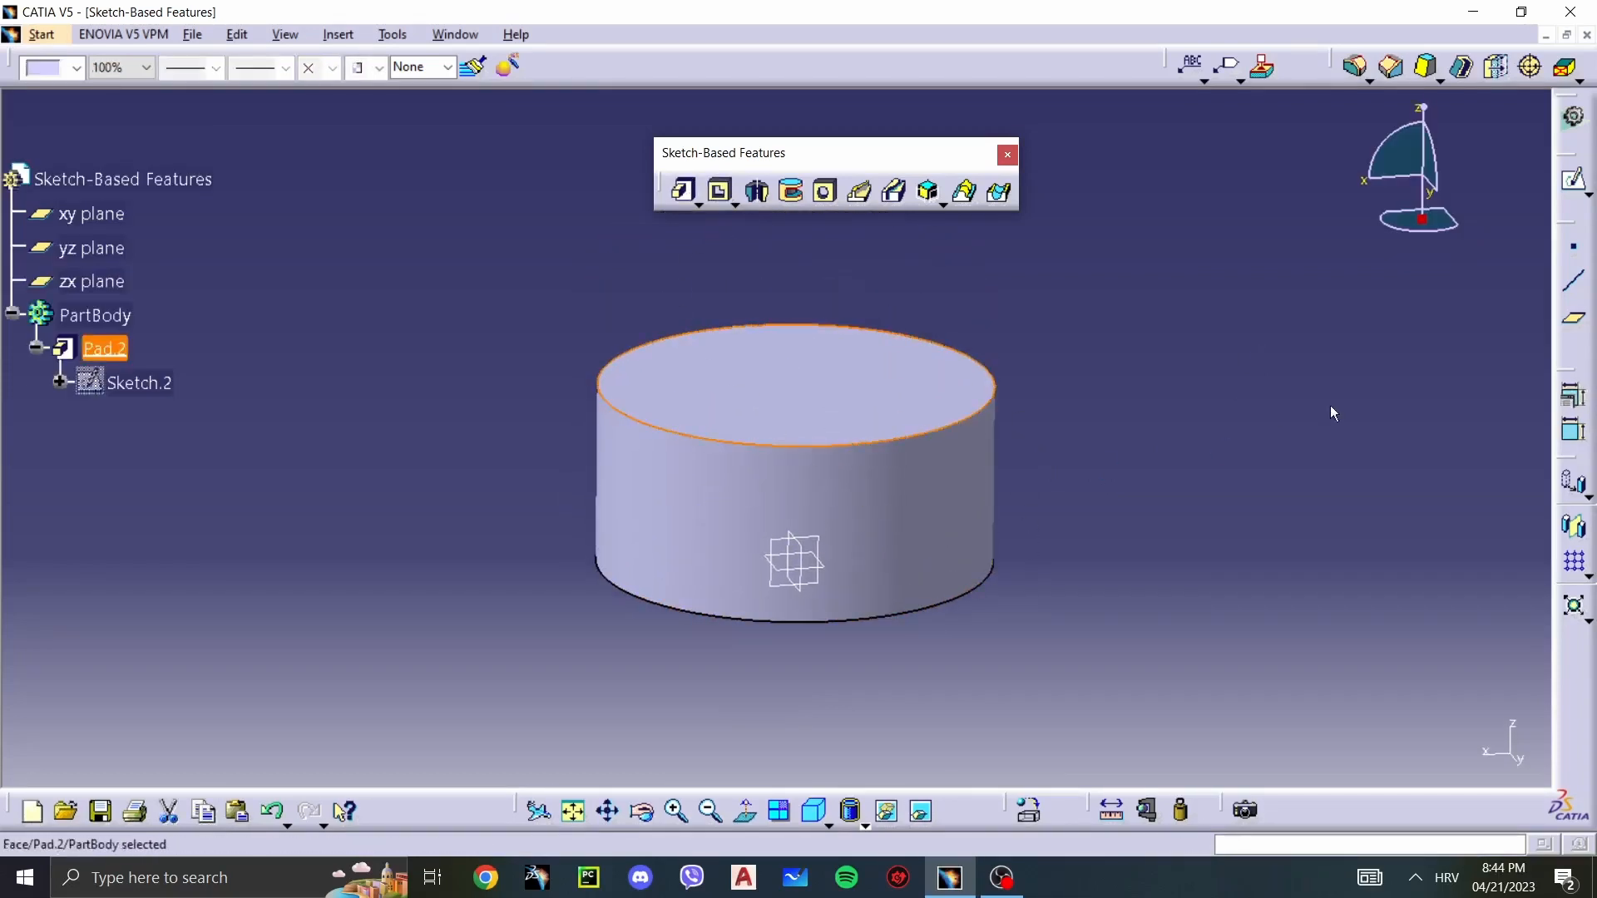
{"action": "left_click", "coordinate": [1574, 179]}
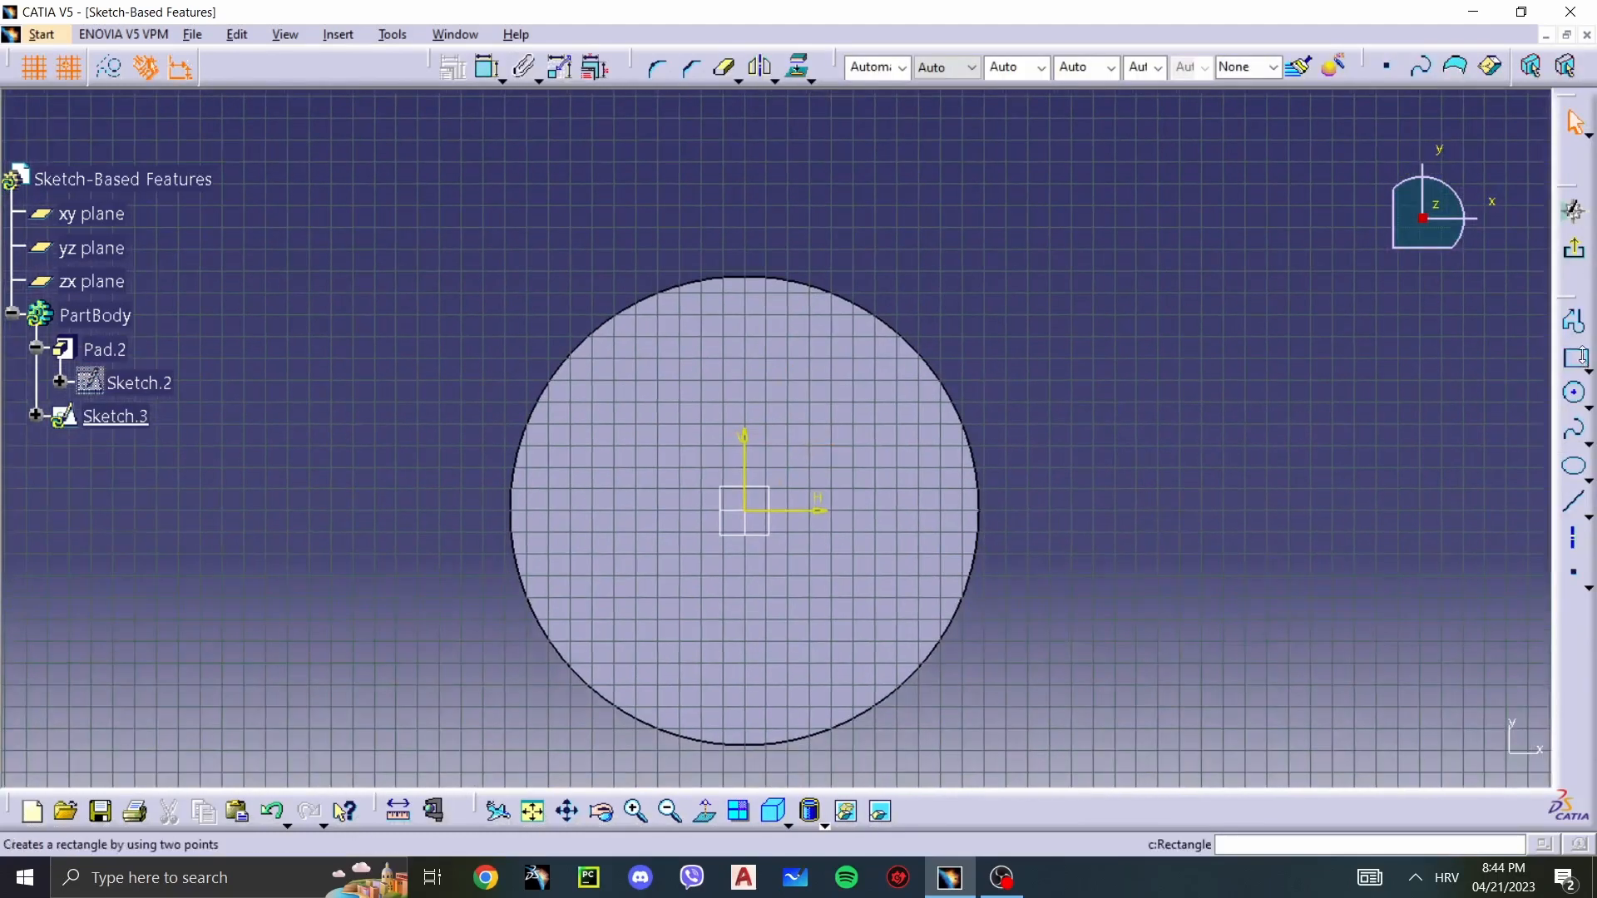
{"action": "left_click", "coordinate": [1587, 370]}
{"action": "left_click", "coordinate": [1297, 375]}
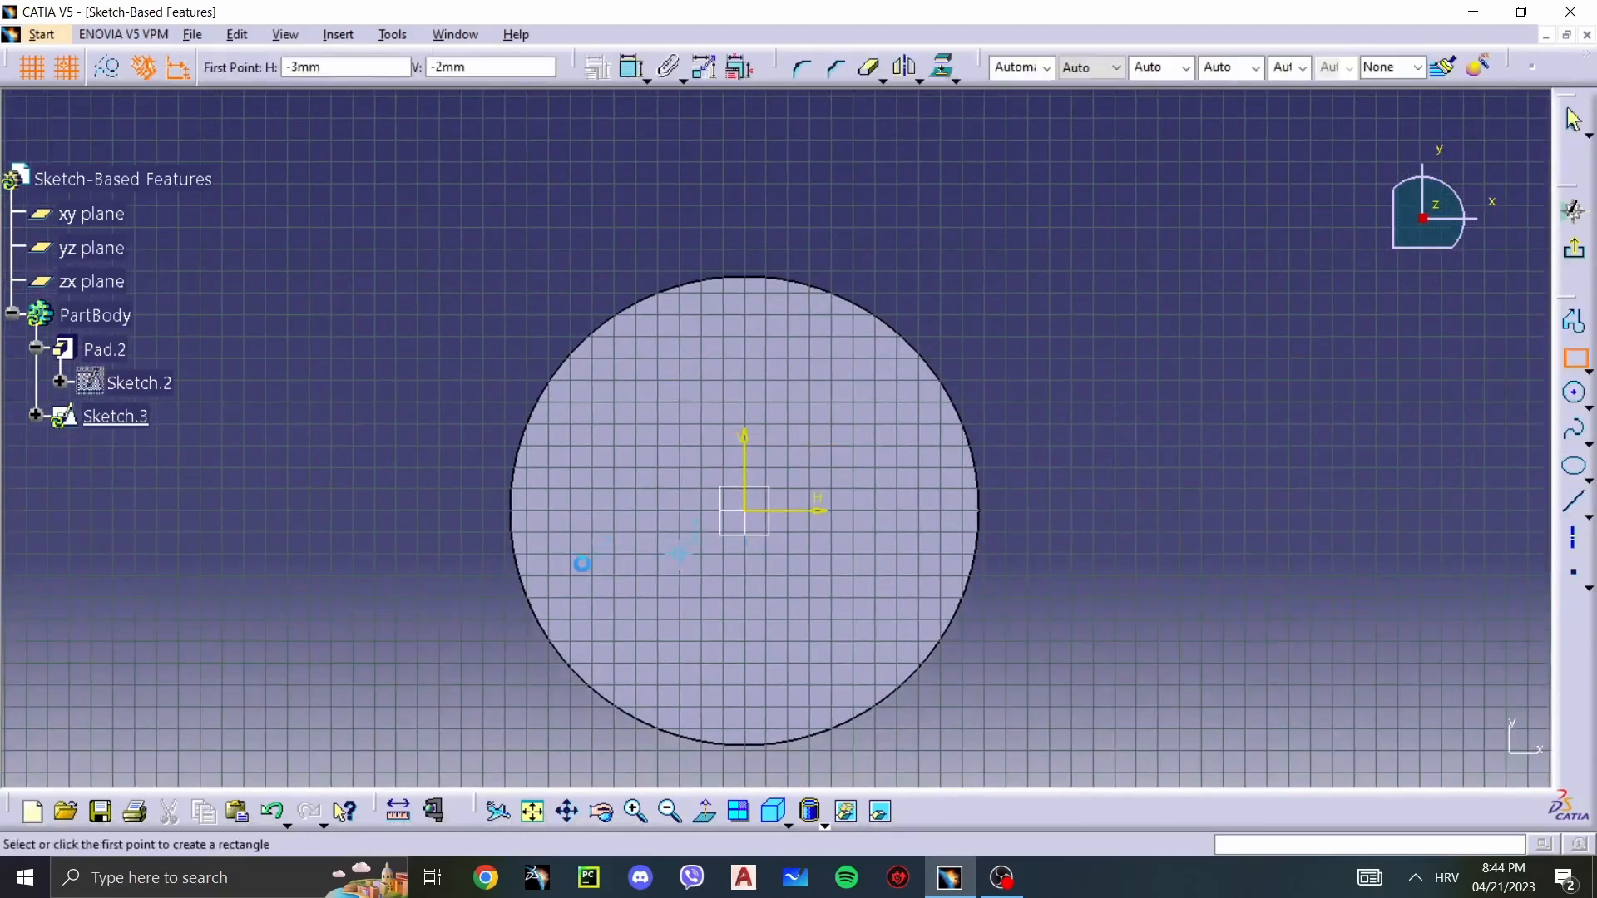
{"action": "left_click", "coordinate": [657, 532]}
{"action": "left_click", "coordinate": [866, 434]}
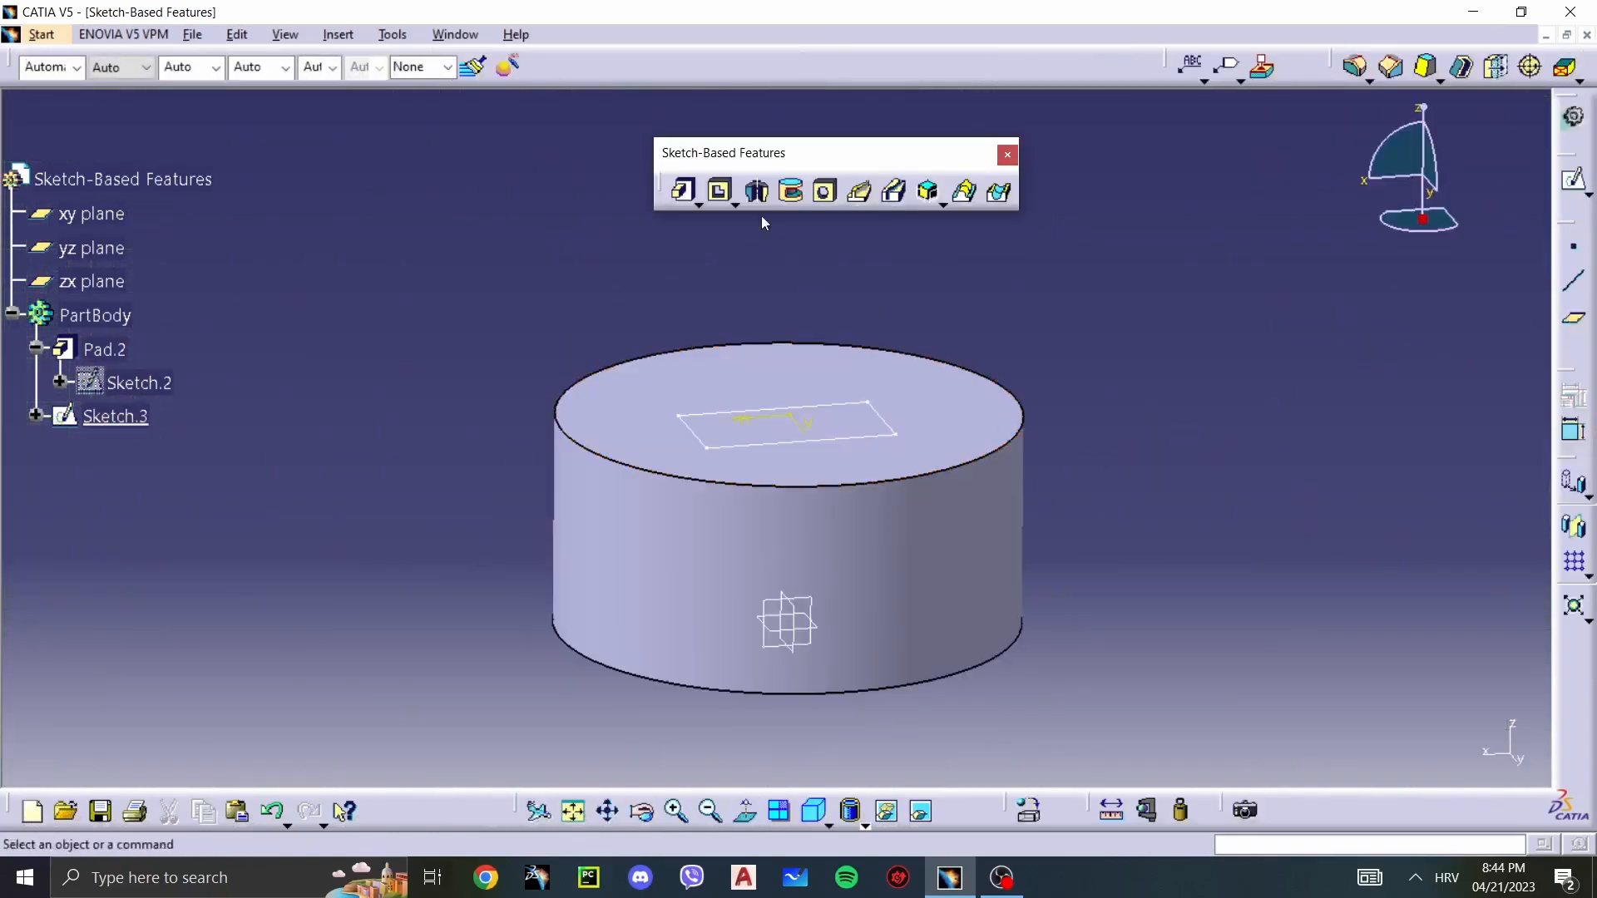
Step: Start a pocket from the rectangle sketch on the cylinder and set its depth to 12 mm
{"action": "left_click", "coordinate": [722, 192]}
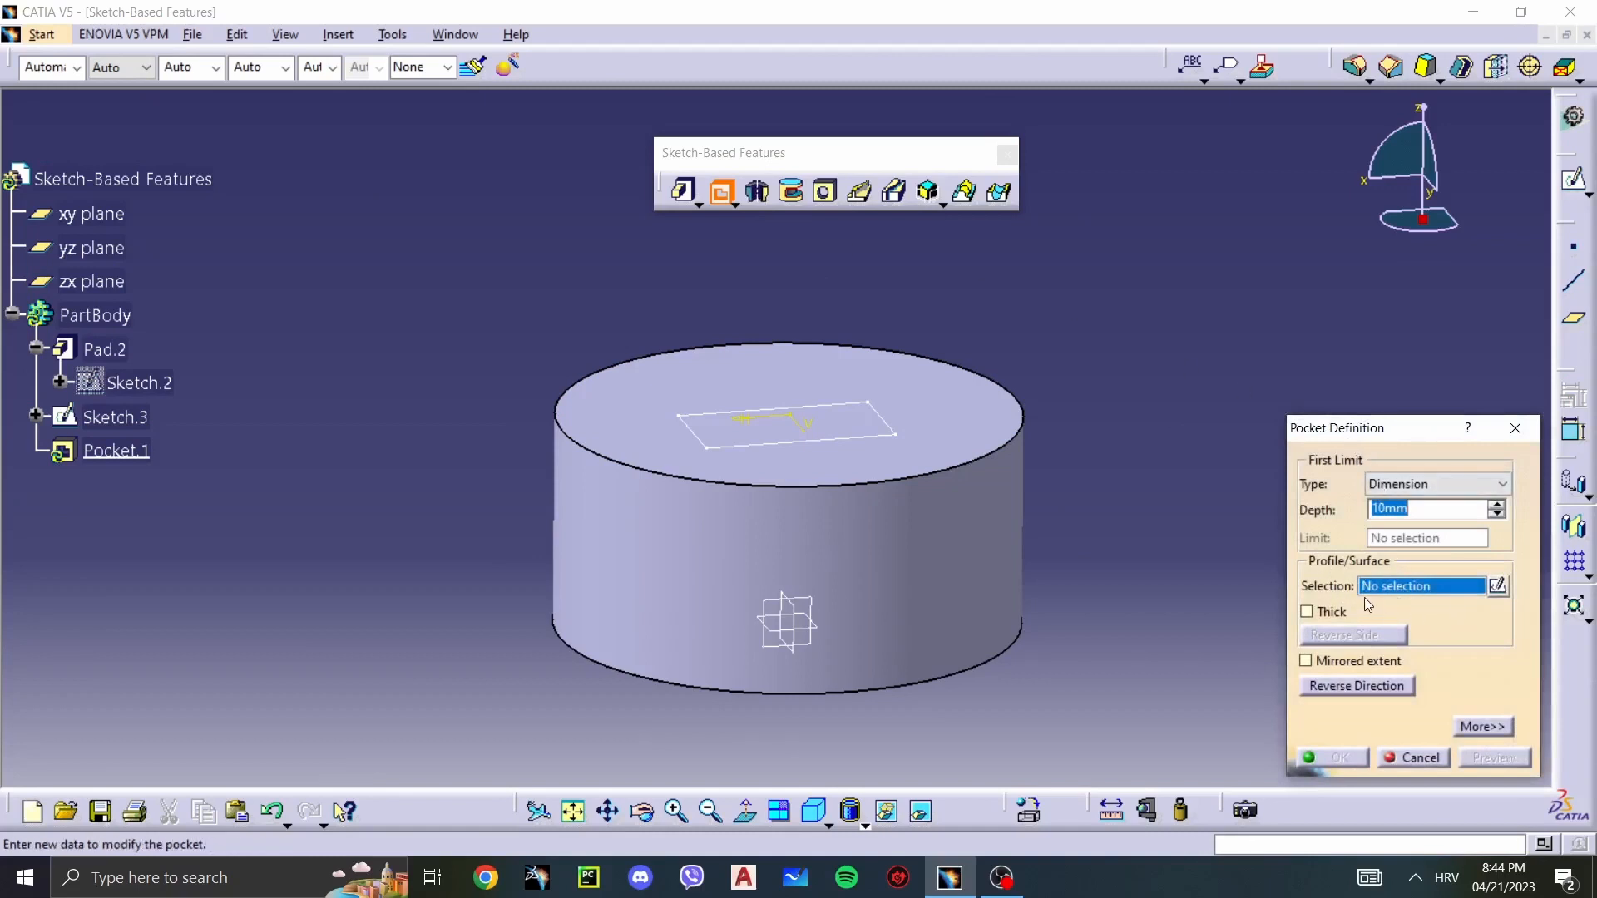
{"action": "left_click", "coordinate": [822, 437]}
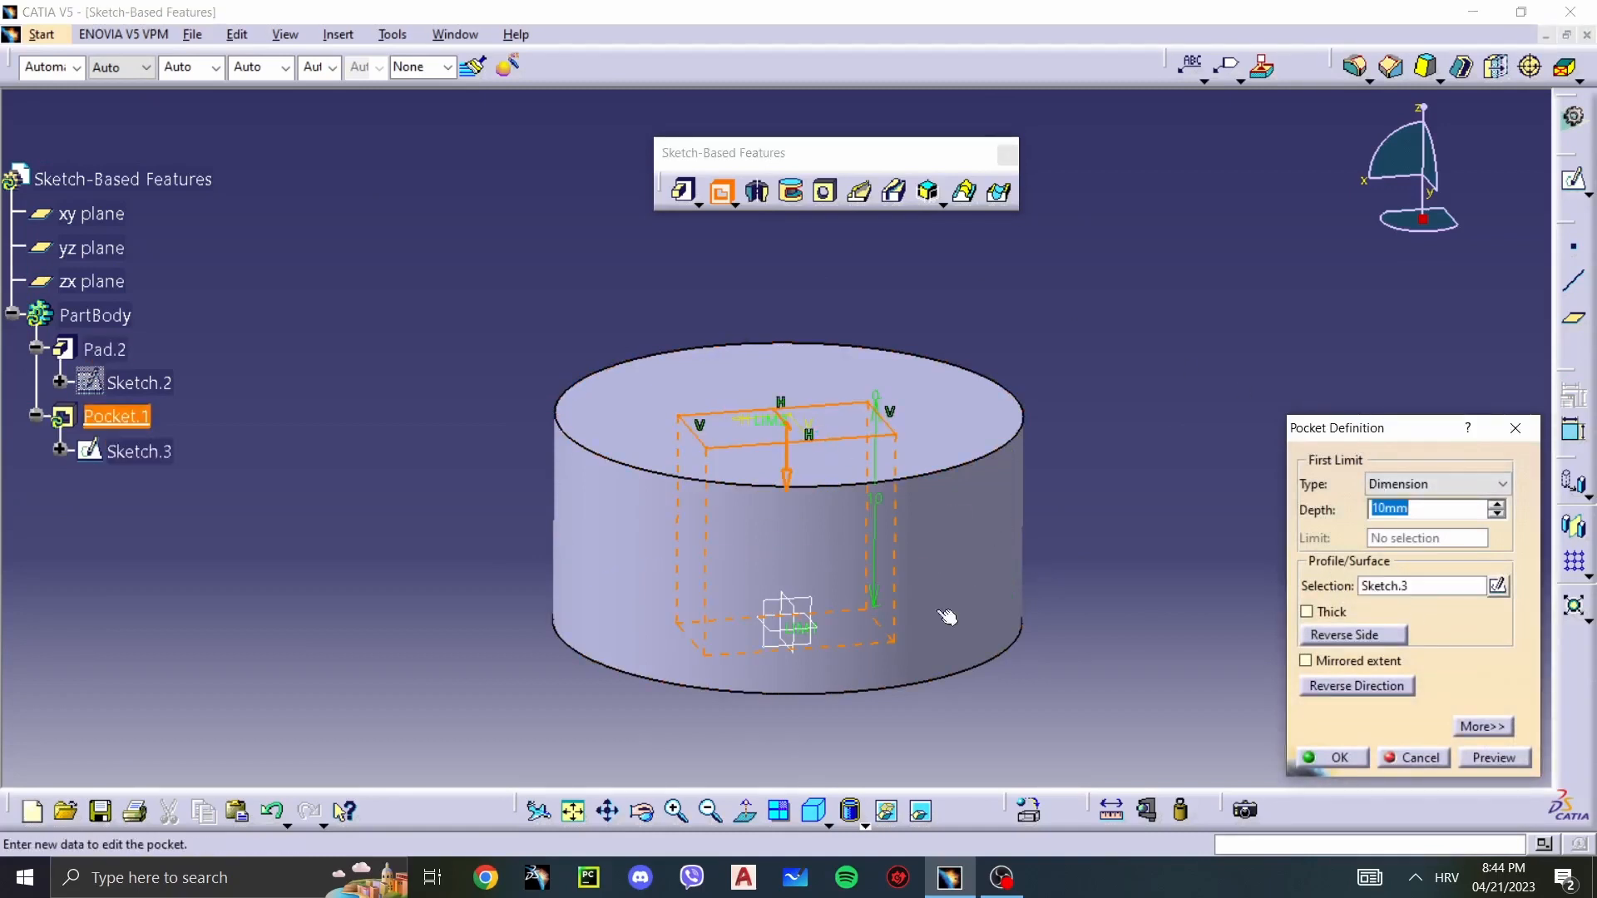
{"action": "middle_click_drag", "start_coordinate": [775, 422], "coordinate": [813, 376]}
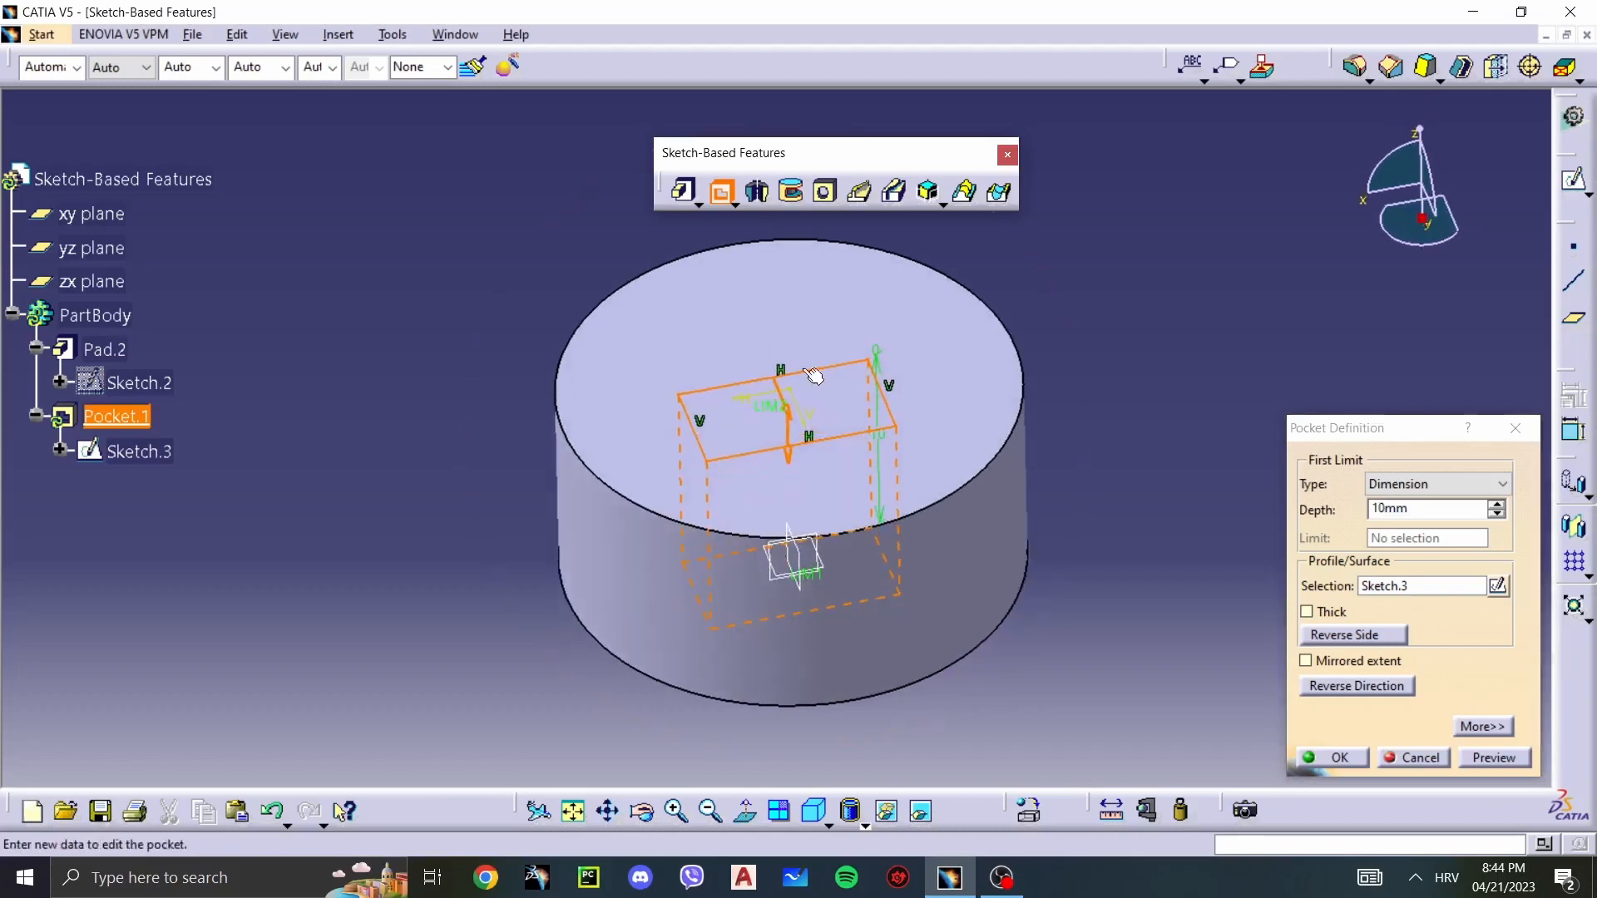
{"action": "left_click", "coordinate": [1497, 504]}
{"action": "left_click", "coordinate": [1496, 505]}
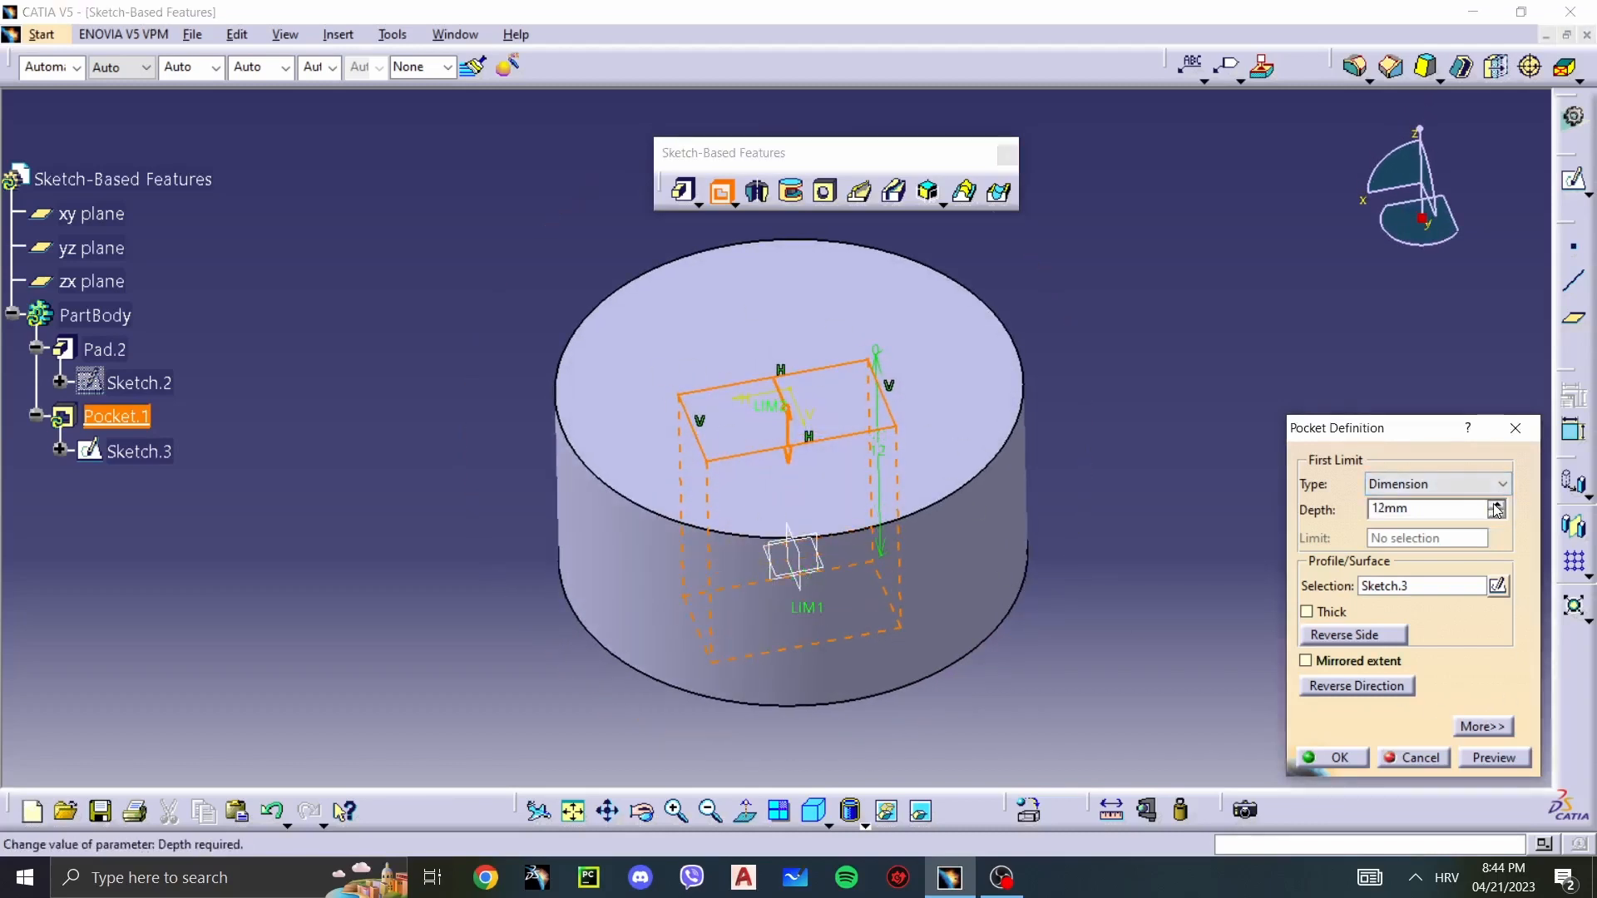
Step: Try the Up to last and Up to next limit types for the pocket, and preview it with Up to next
{"action": "left_click", "coordinate": [1503, 485]}
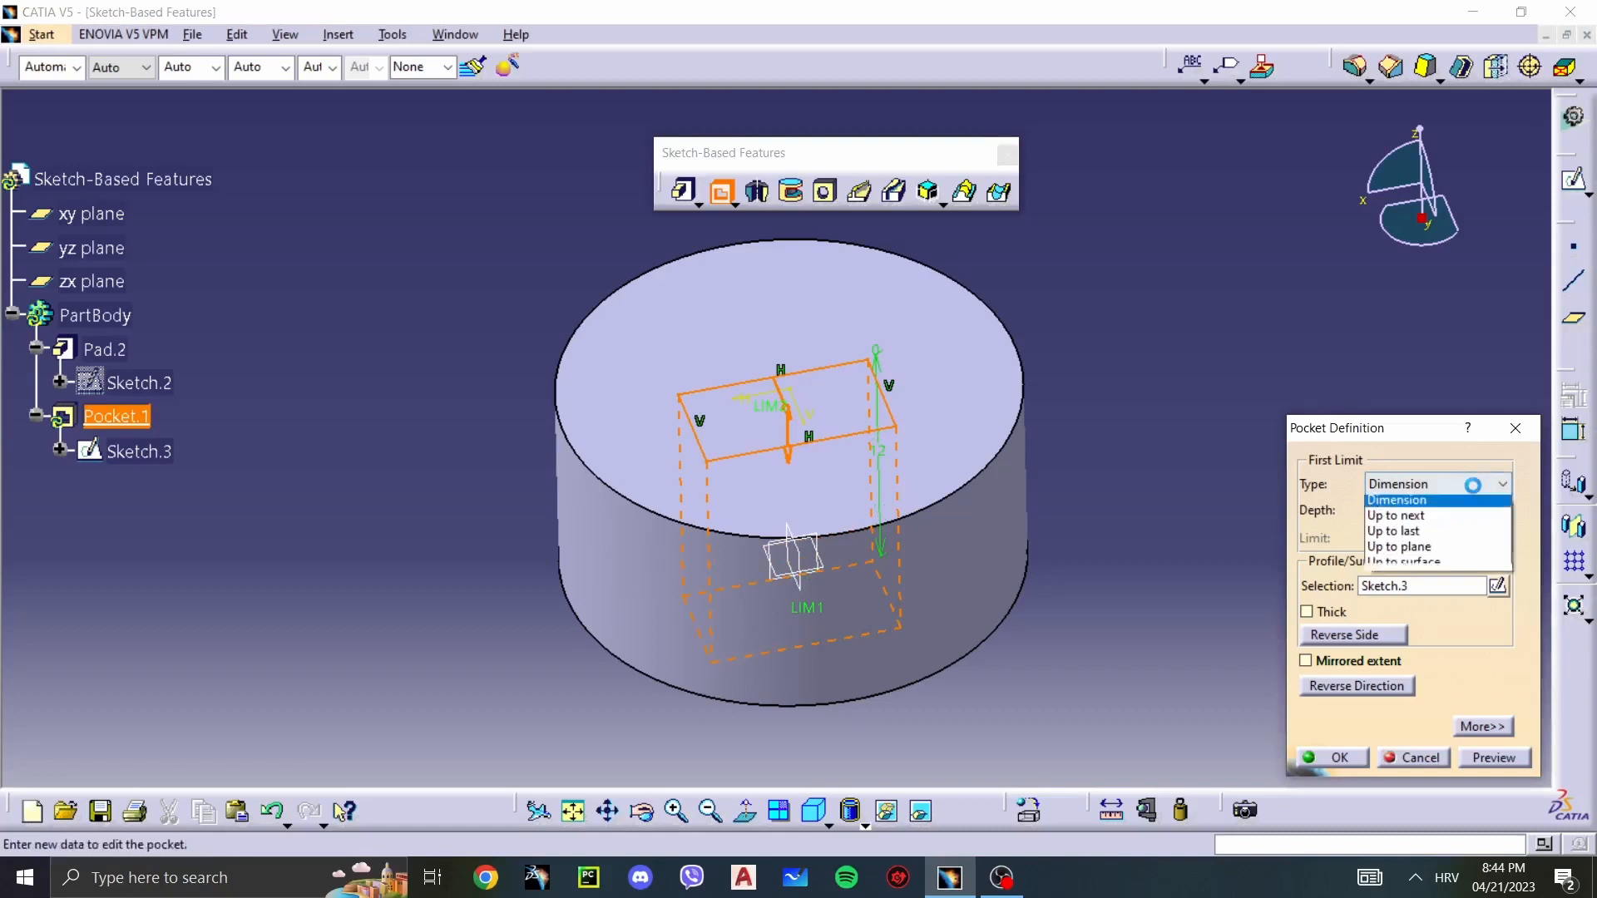
{"action": "left_click", "coordinate": [1445, 539]}
{"action": "left_click", "coordinate": [1418, 484]}
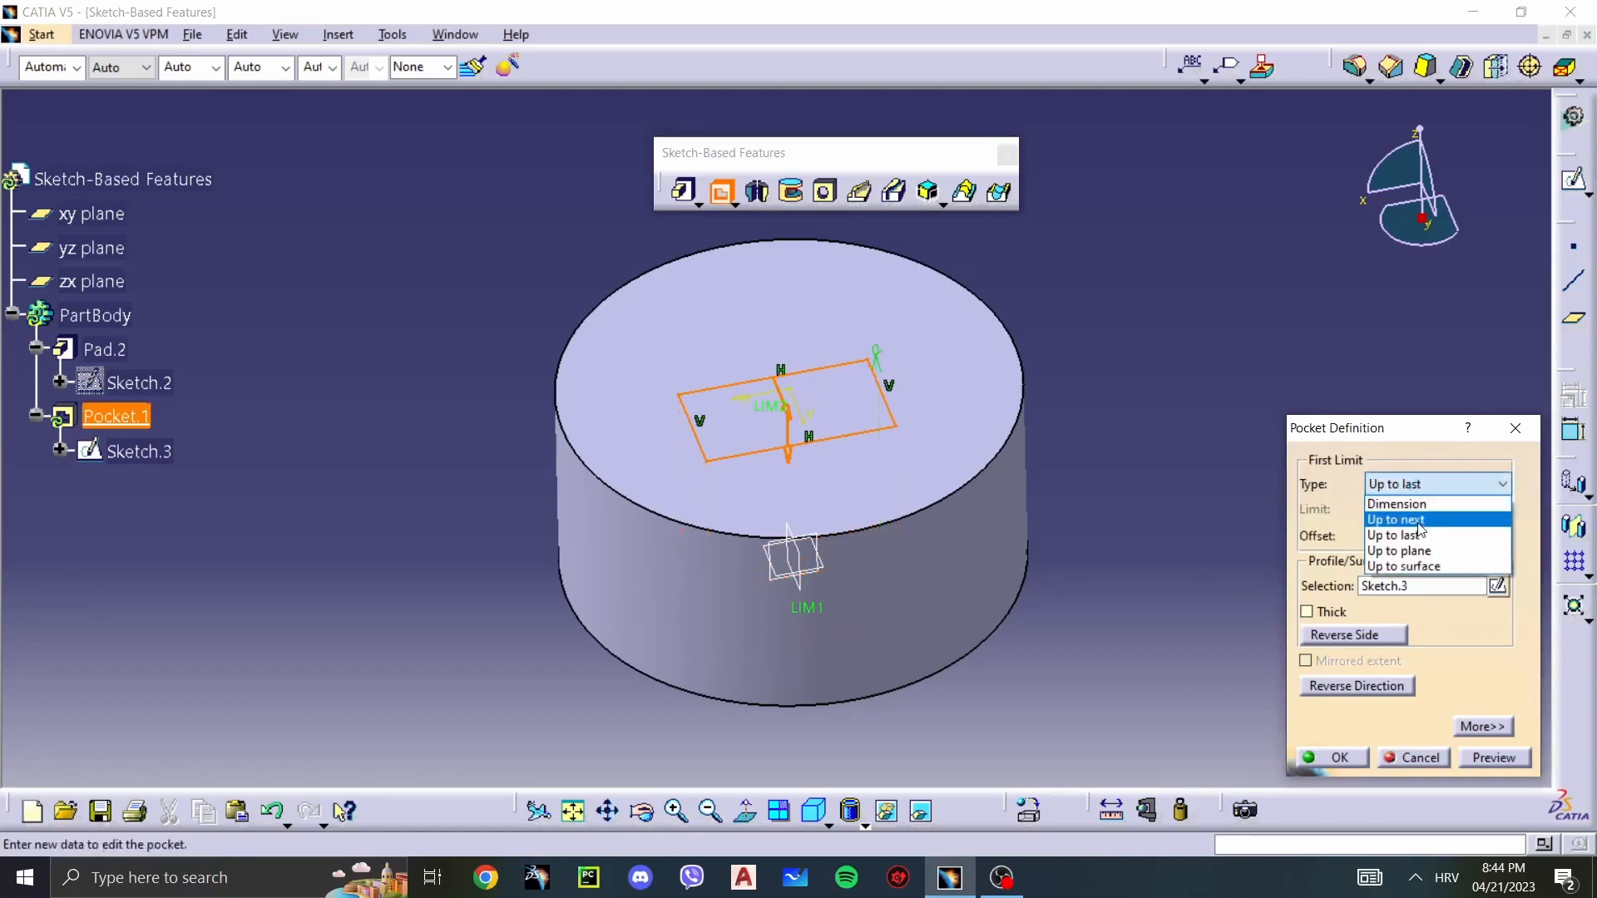
{"action": "left_click", "coordinate": [1419, 524]}
{"action": "left_click", "coordinate": [1495, 761]}
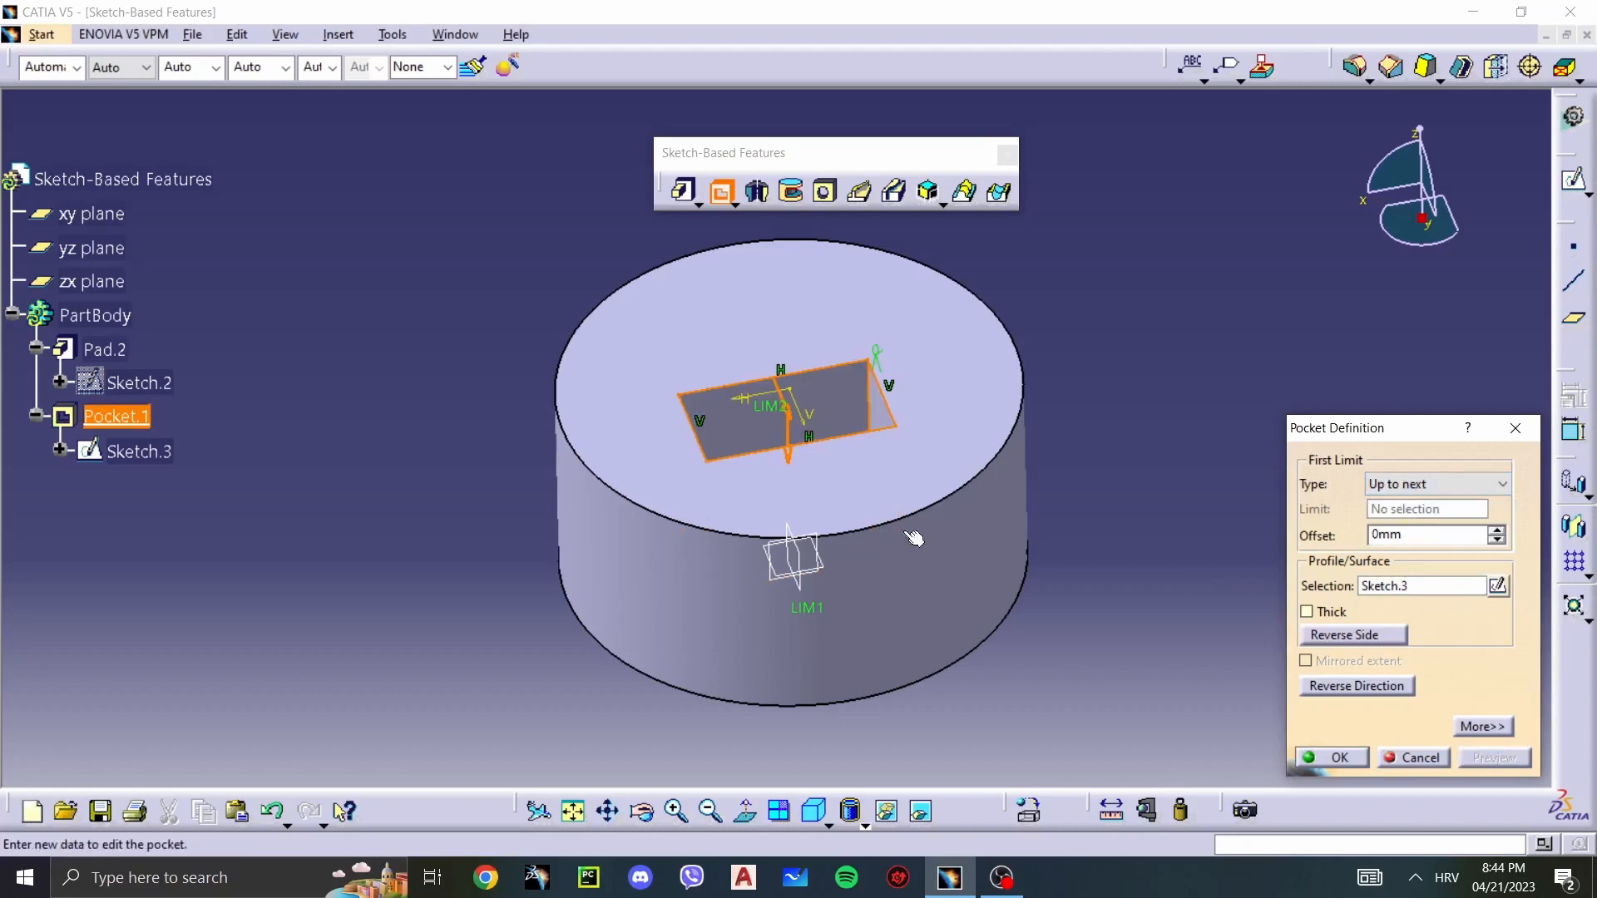
{"action": "middle_click_drag", "start_coordinate": [915, 539], "coordinate": [851, 408]}
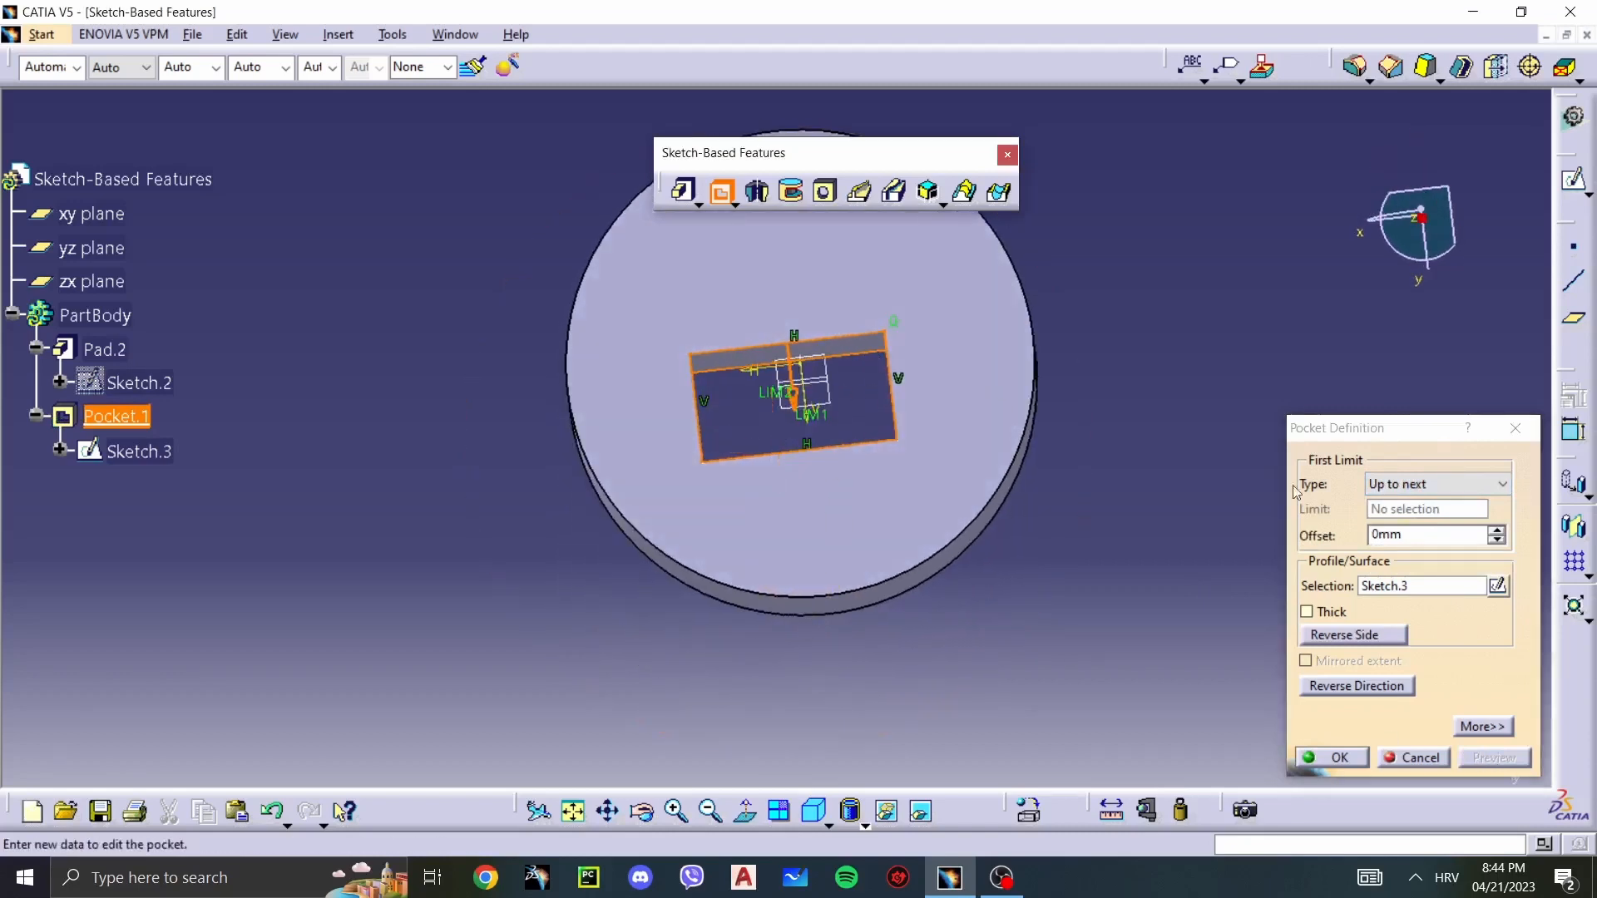
Step: Switch the pocket's first limit to Dimension with a depth of 5 mm and create it
{"action": "left_click", "coordinate": [1441, 485]}
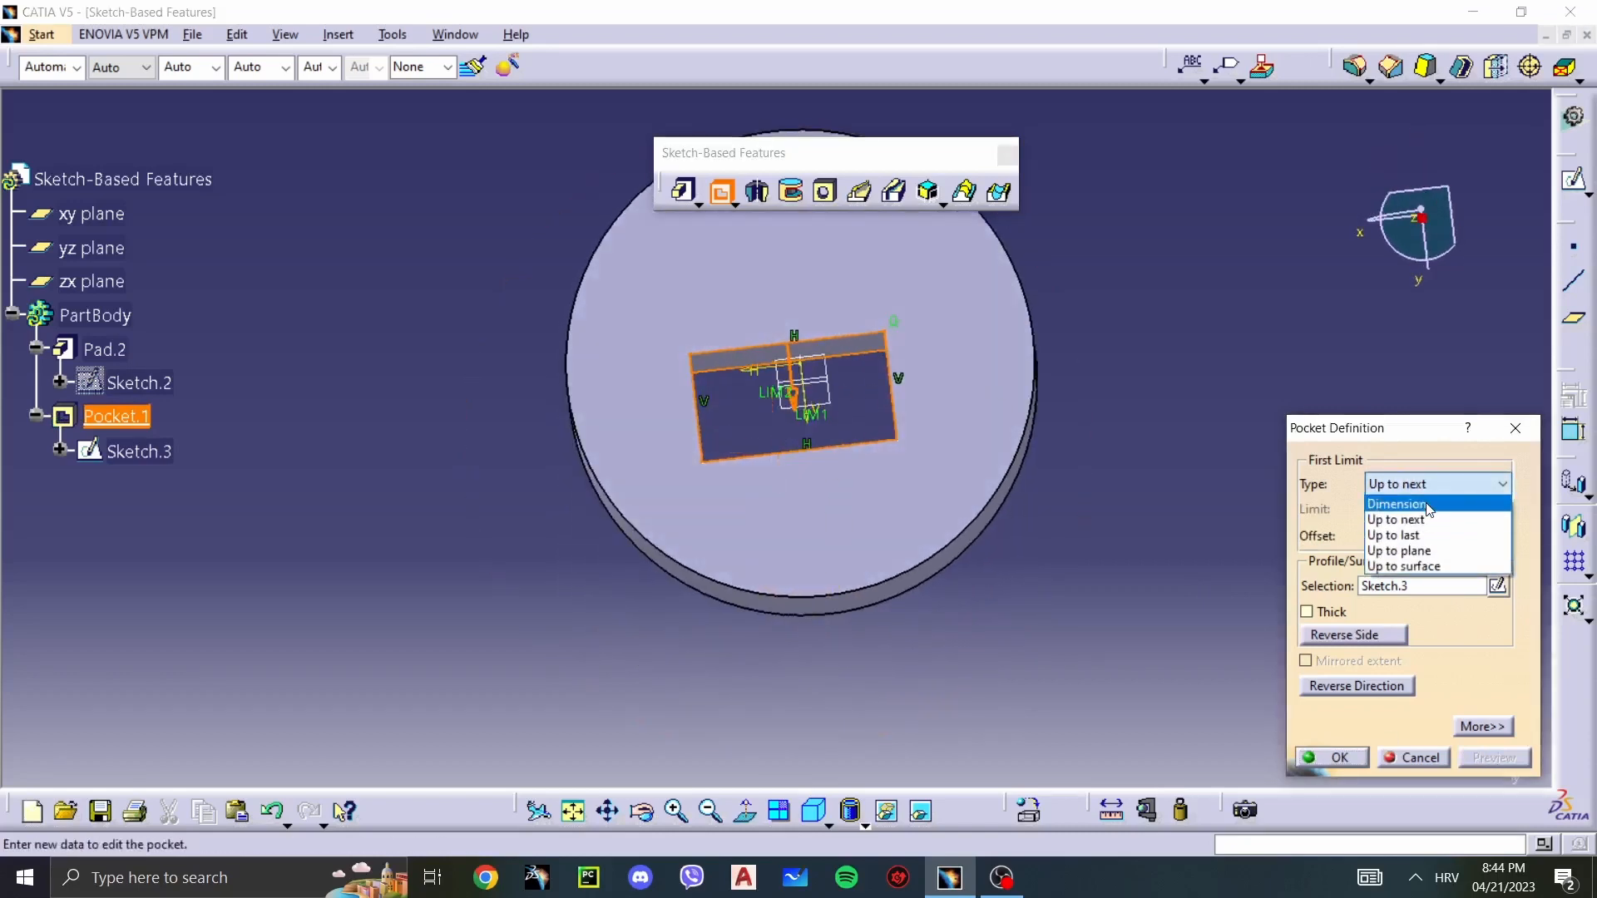
{"action": "left_click", "coordinate": [1406, 504]}
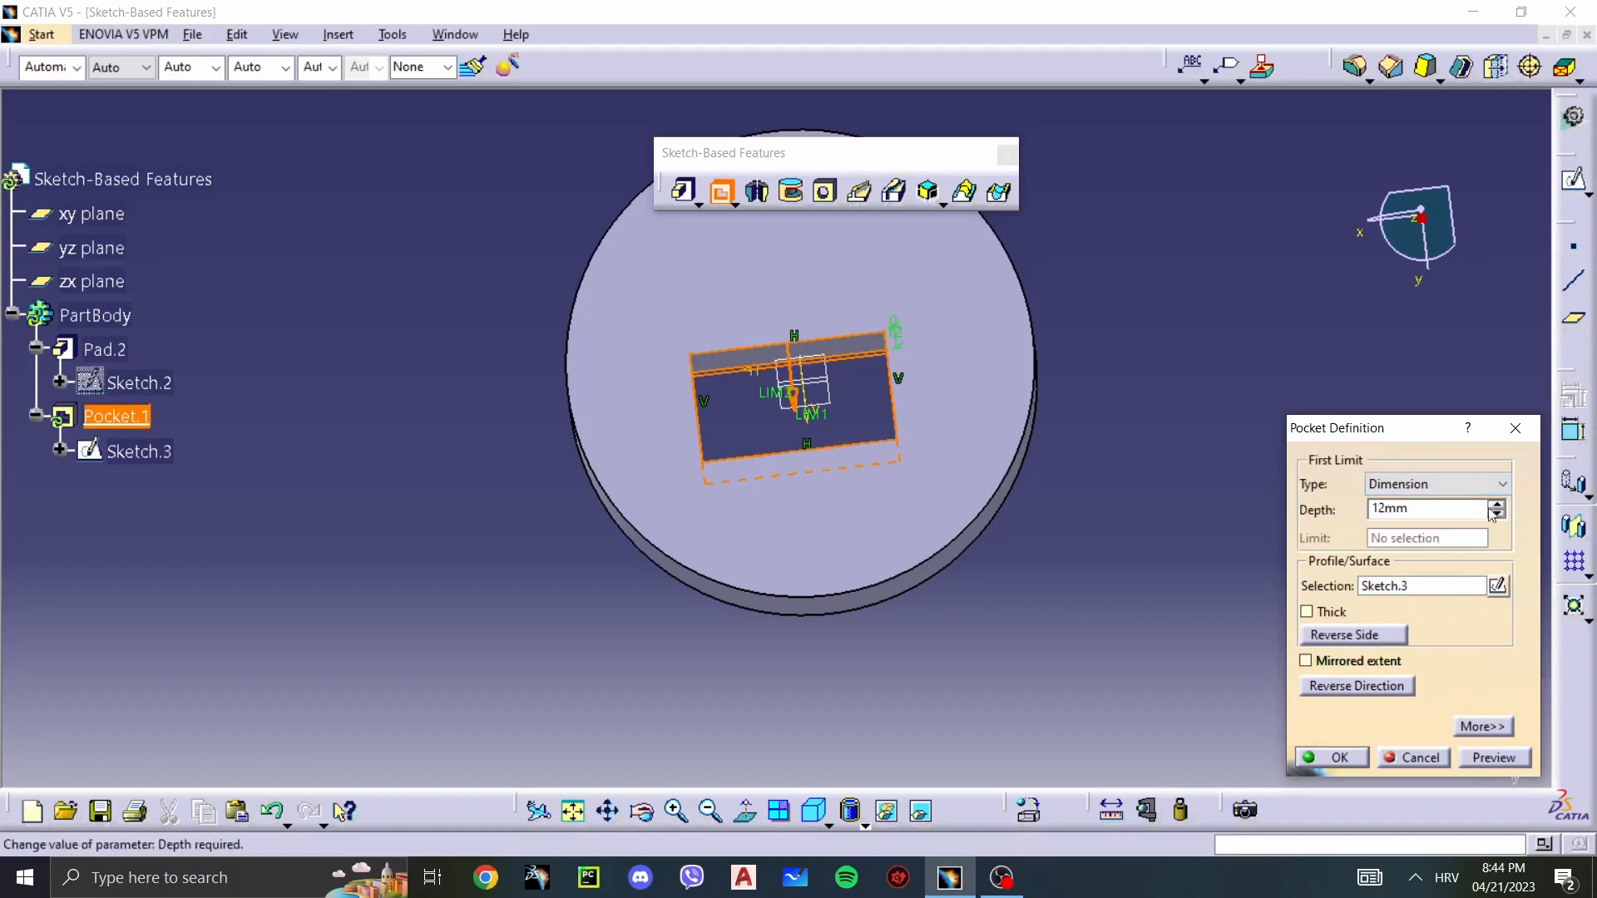
{"action": "left_click_drag", "start_coordinate": [1457, 510], "coordinate": [1220, 541]}
{"action": "type", "text": "5"}
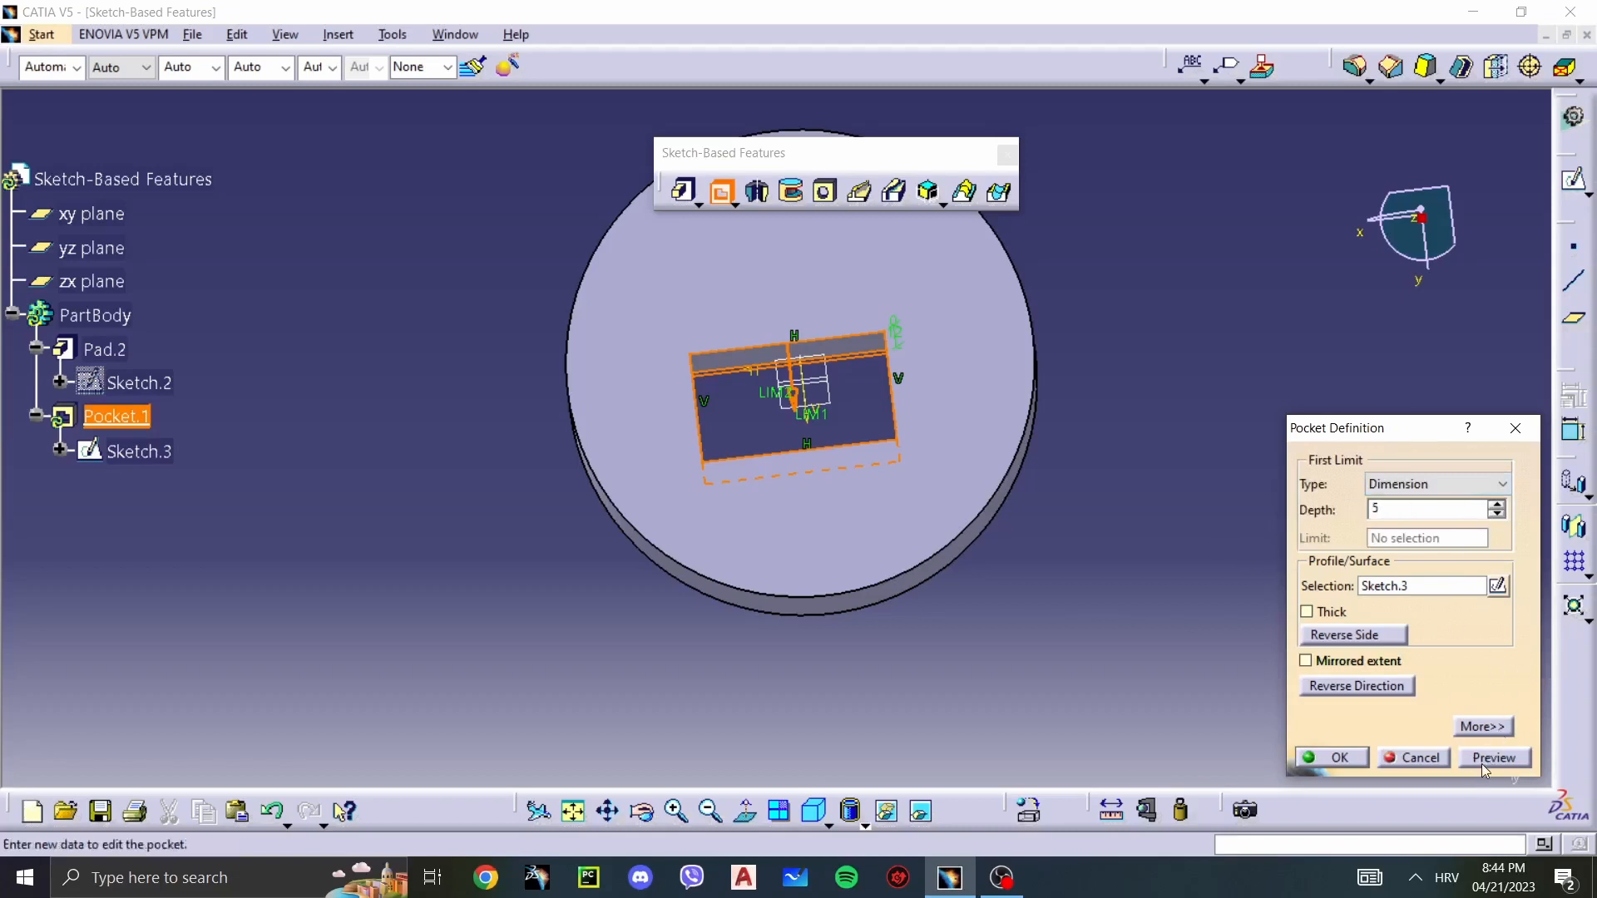
{"action": "left_click", "coordinate": [1332, 757]}
{"action": "middle_click_drag", "start_coordinate": [1091, 653], "coordinate": [823, 421]}
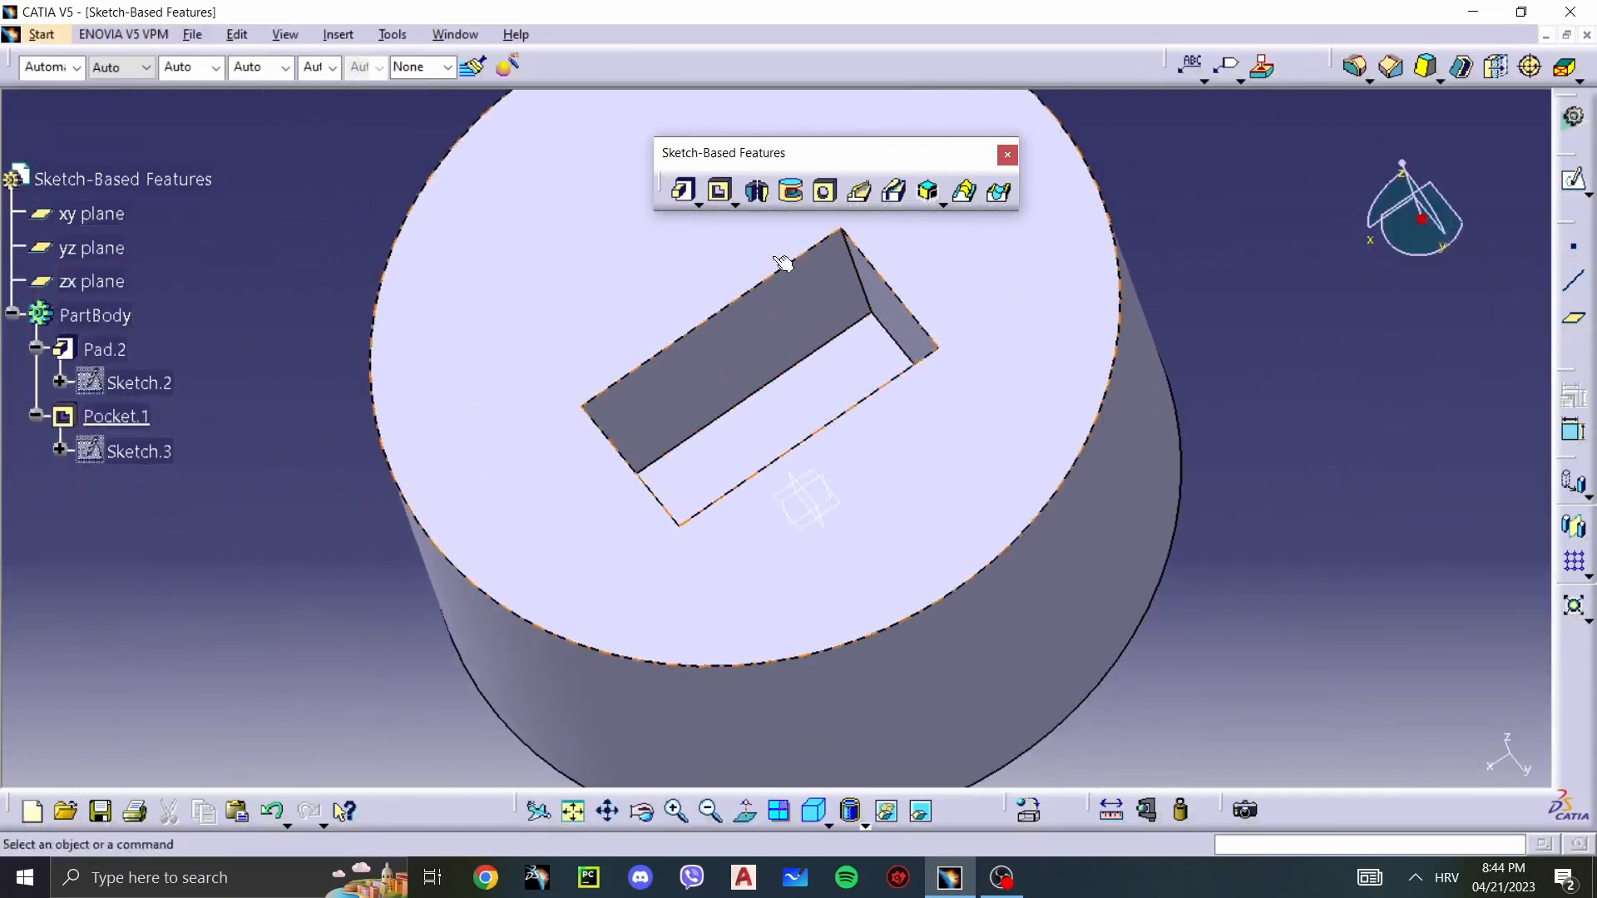
{"action": "left_click", "coordinate": [982, 354]}
{"action": "left_click", "coordinate": [720, 193]}
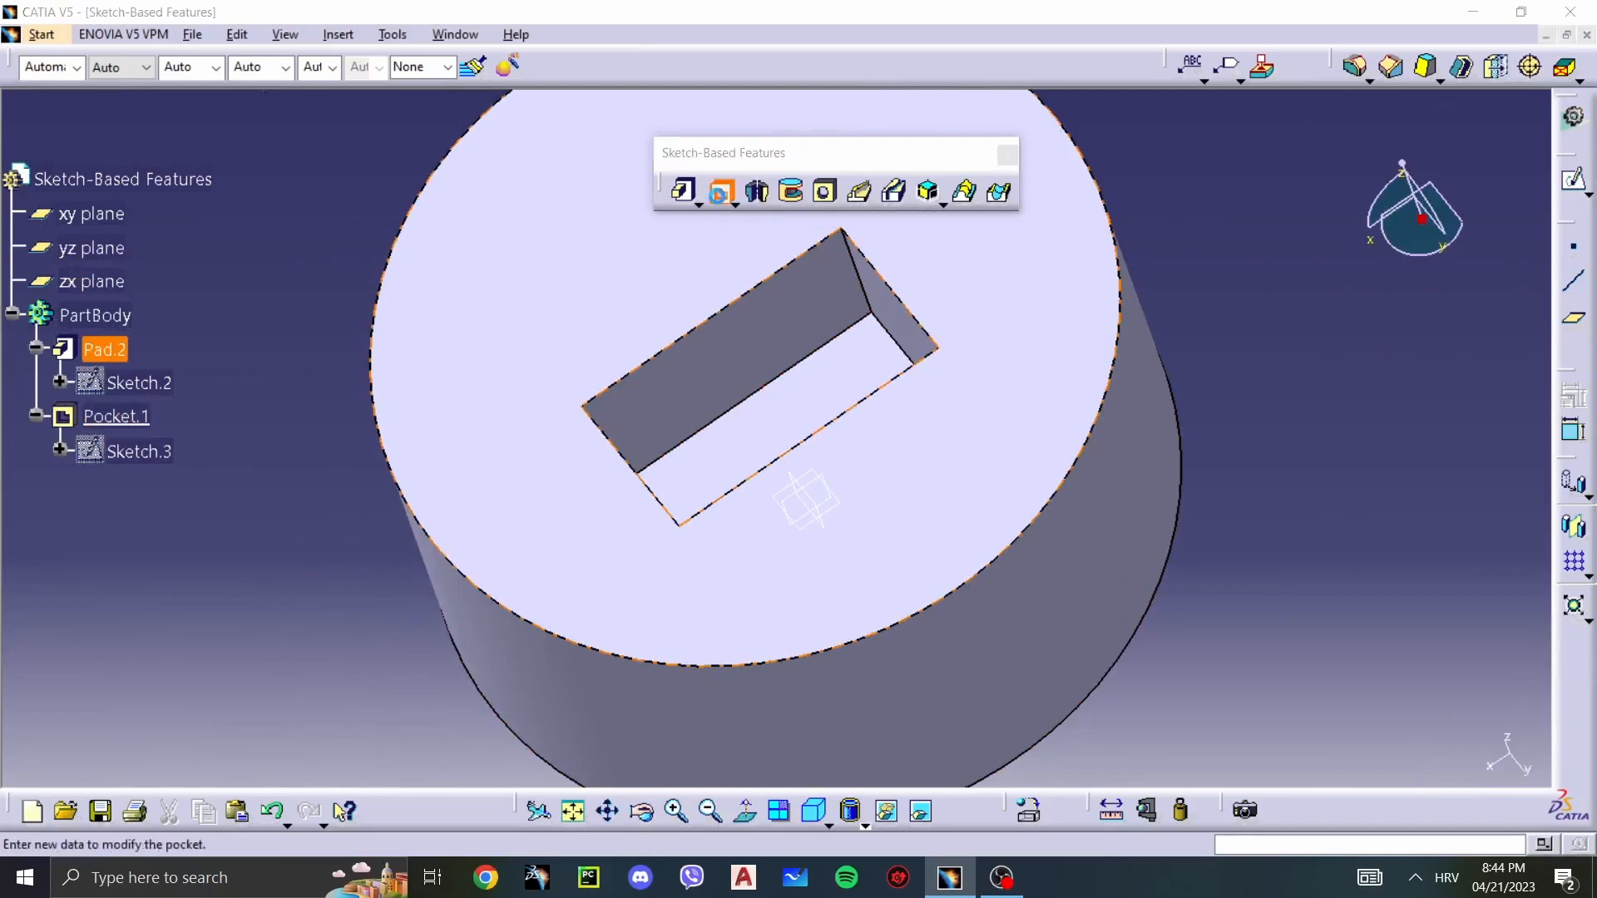
{"action": "left_click", "coordinate": [1321, 614]}
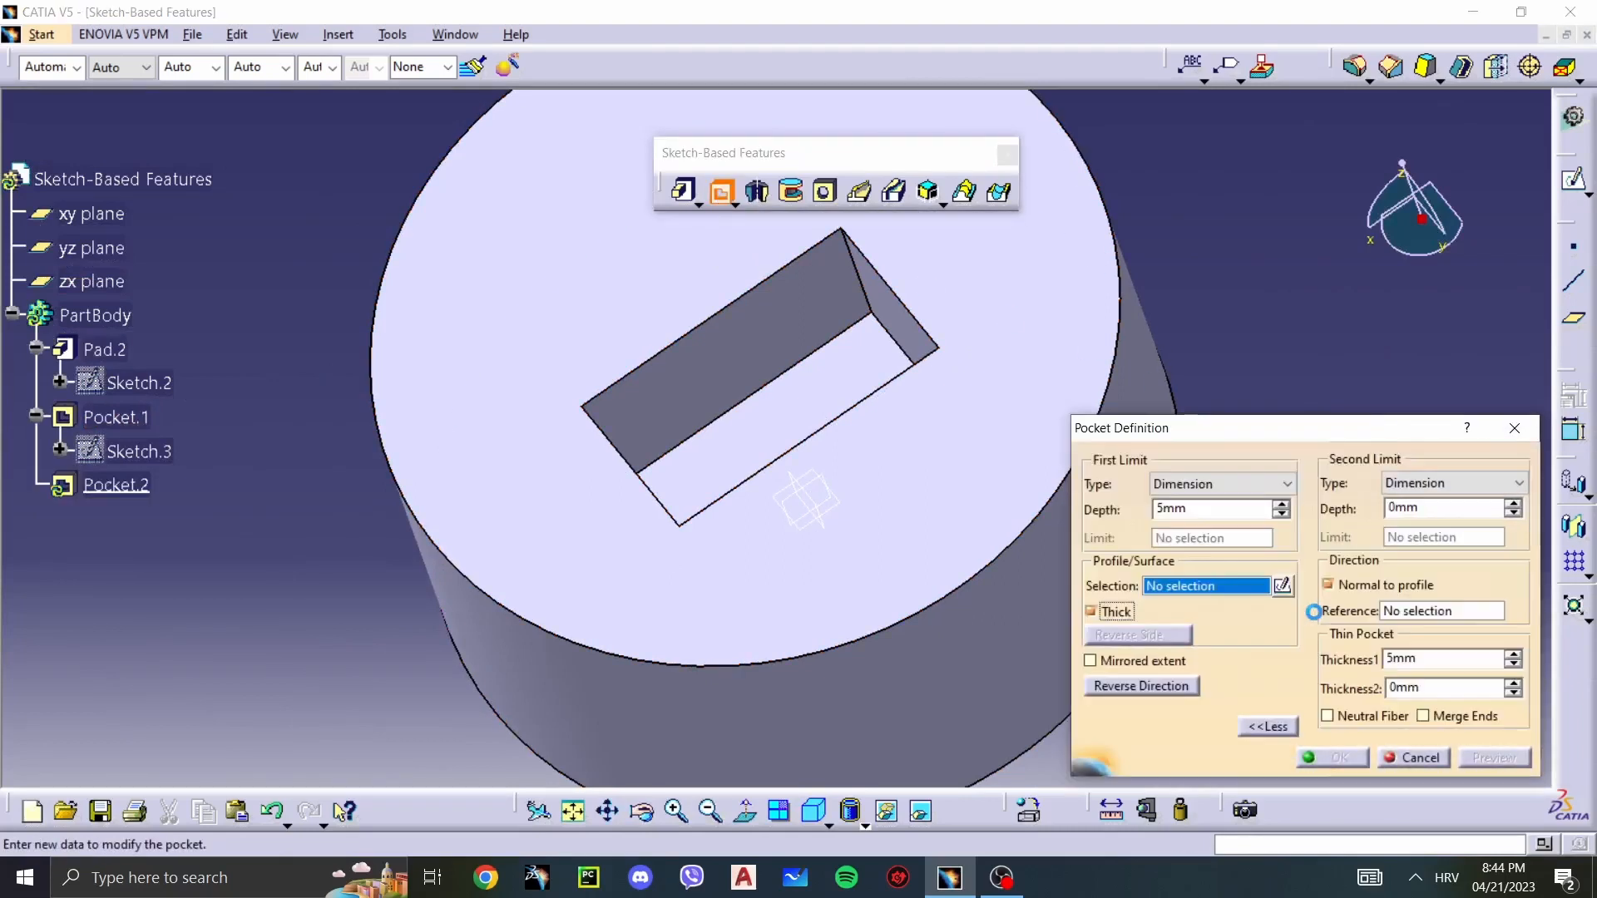
{"action": "left_click", "coordinate": [1418, 758]}
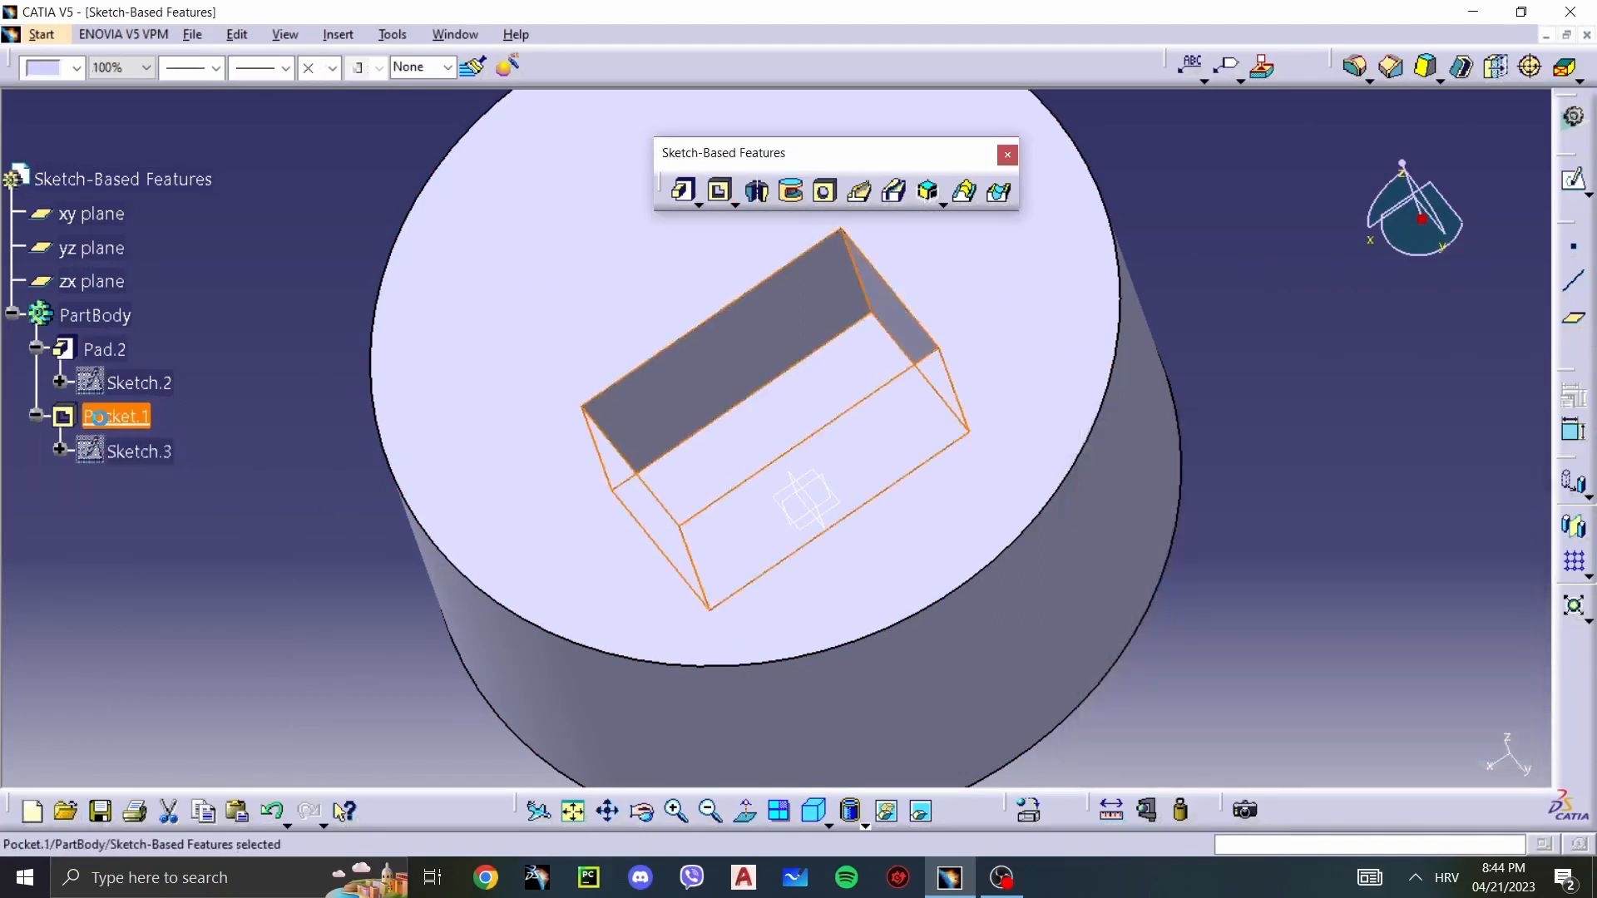
Step: Edit the rectangular pocket to be thick with Thickness1 of 1 mm
{"action": "double_click", "coordinate": [845, 474]}
{"action": "left_click", "coordinate": [1308, 613]}
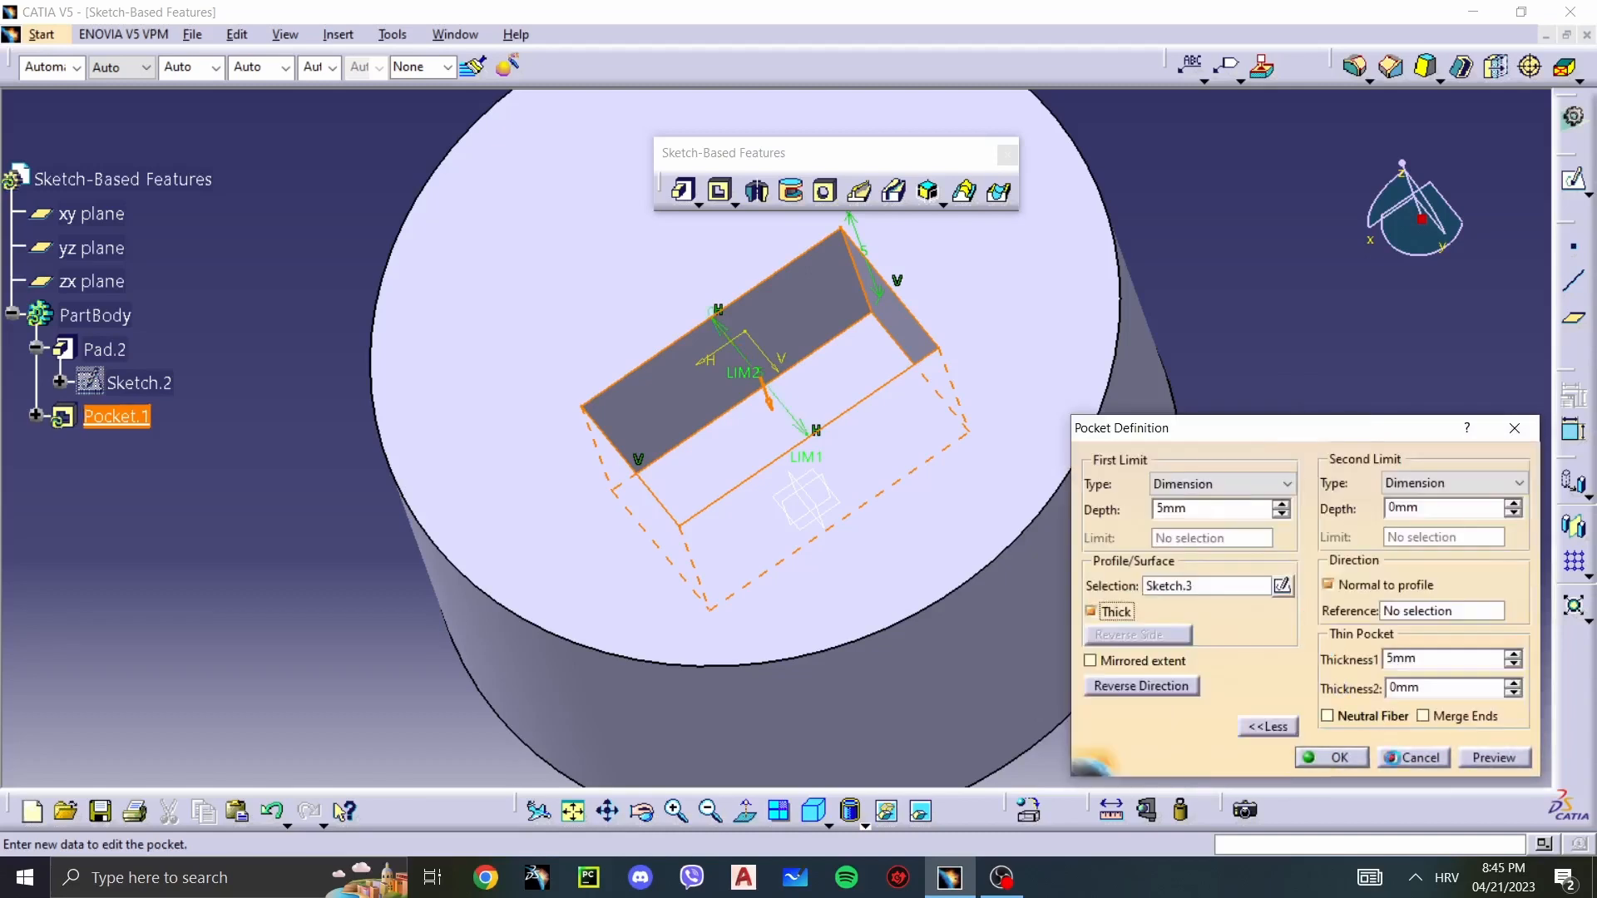
{"action": "left_click", "coordinate": [1464, 757]}
{"action": "double_click", "coordinate": [1405, 659]}
{"action": "type", "text": "1"}
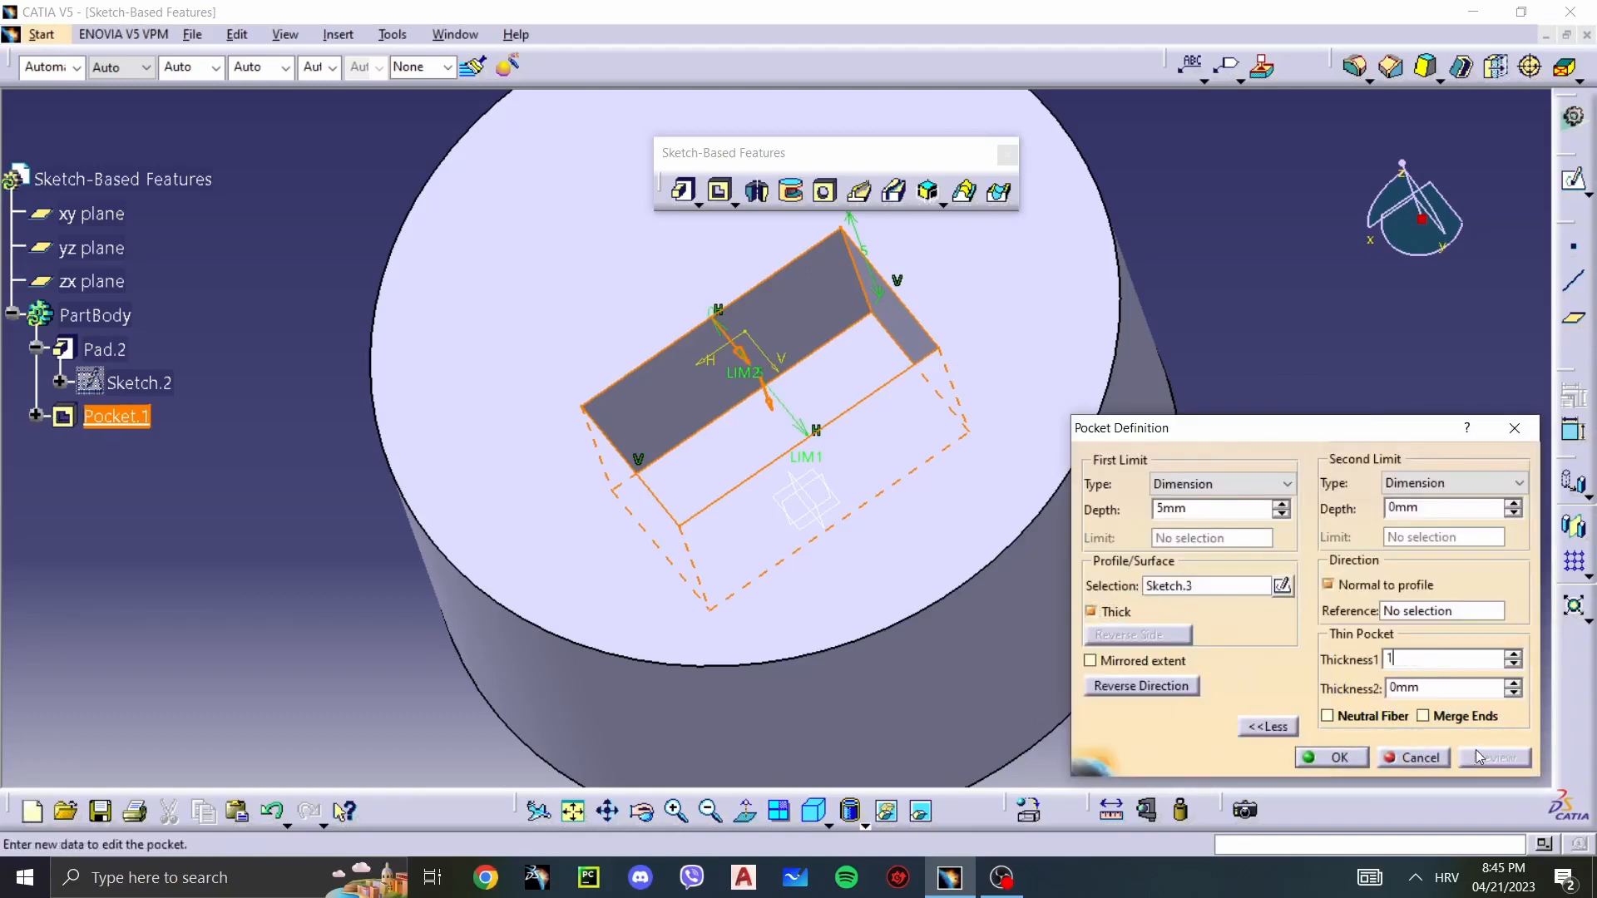
{"action": "left_click", "coordinate": [1436, 757]}
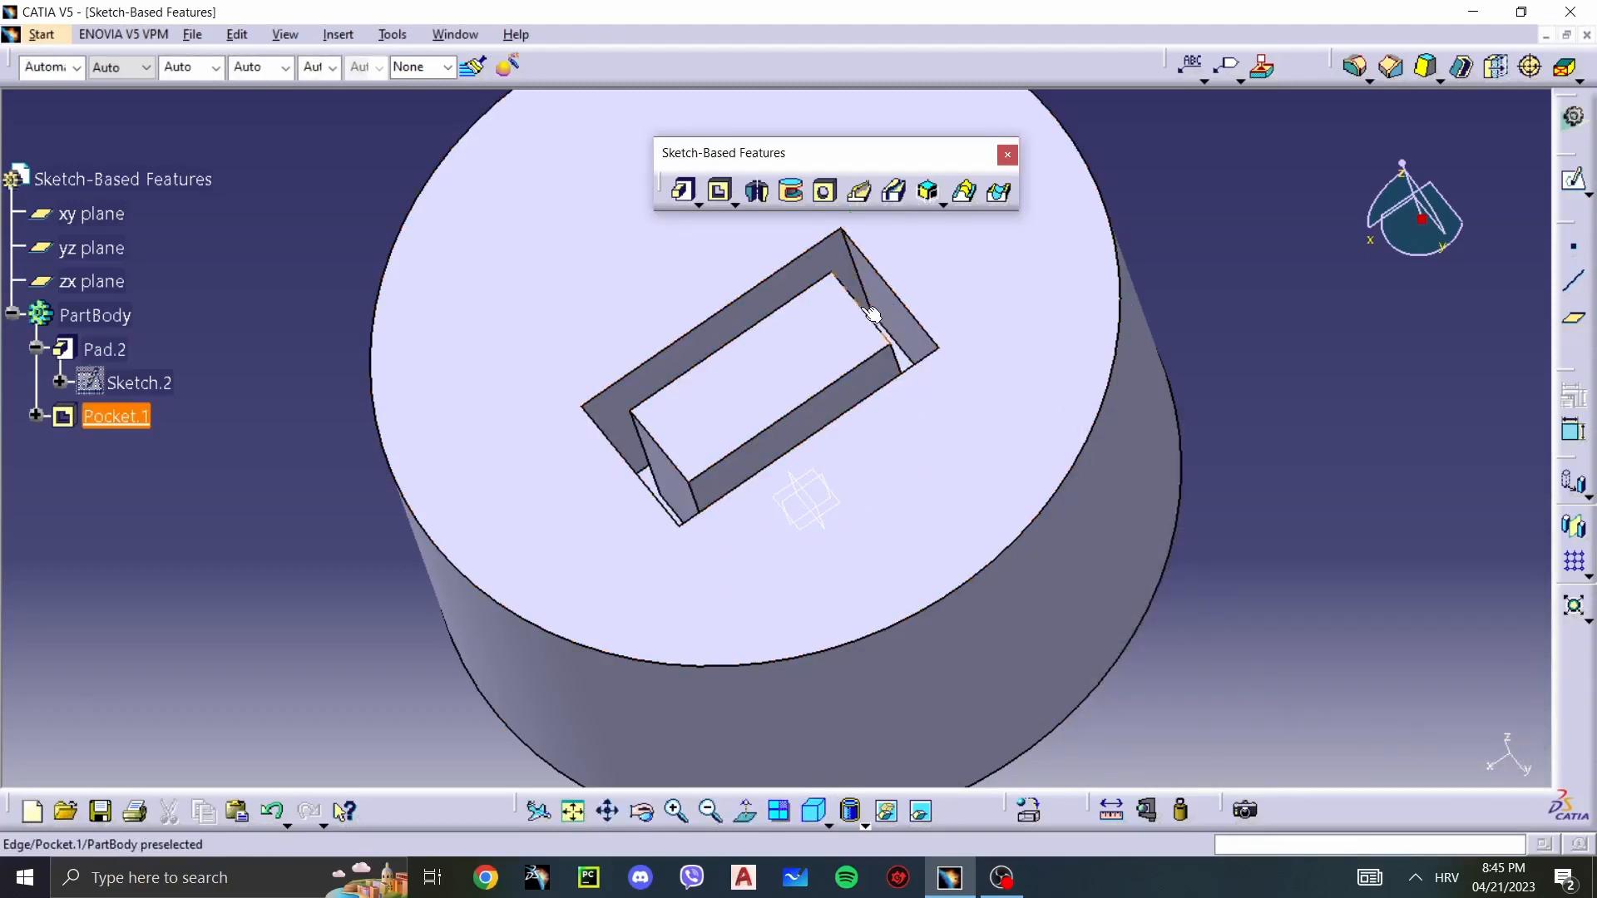
Step: Try to delete the cylindrical pad while the pocket cut into it still exists
{"action": "left_click", "coordinate": [809, 474]}
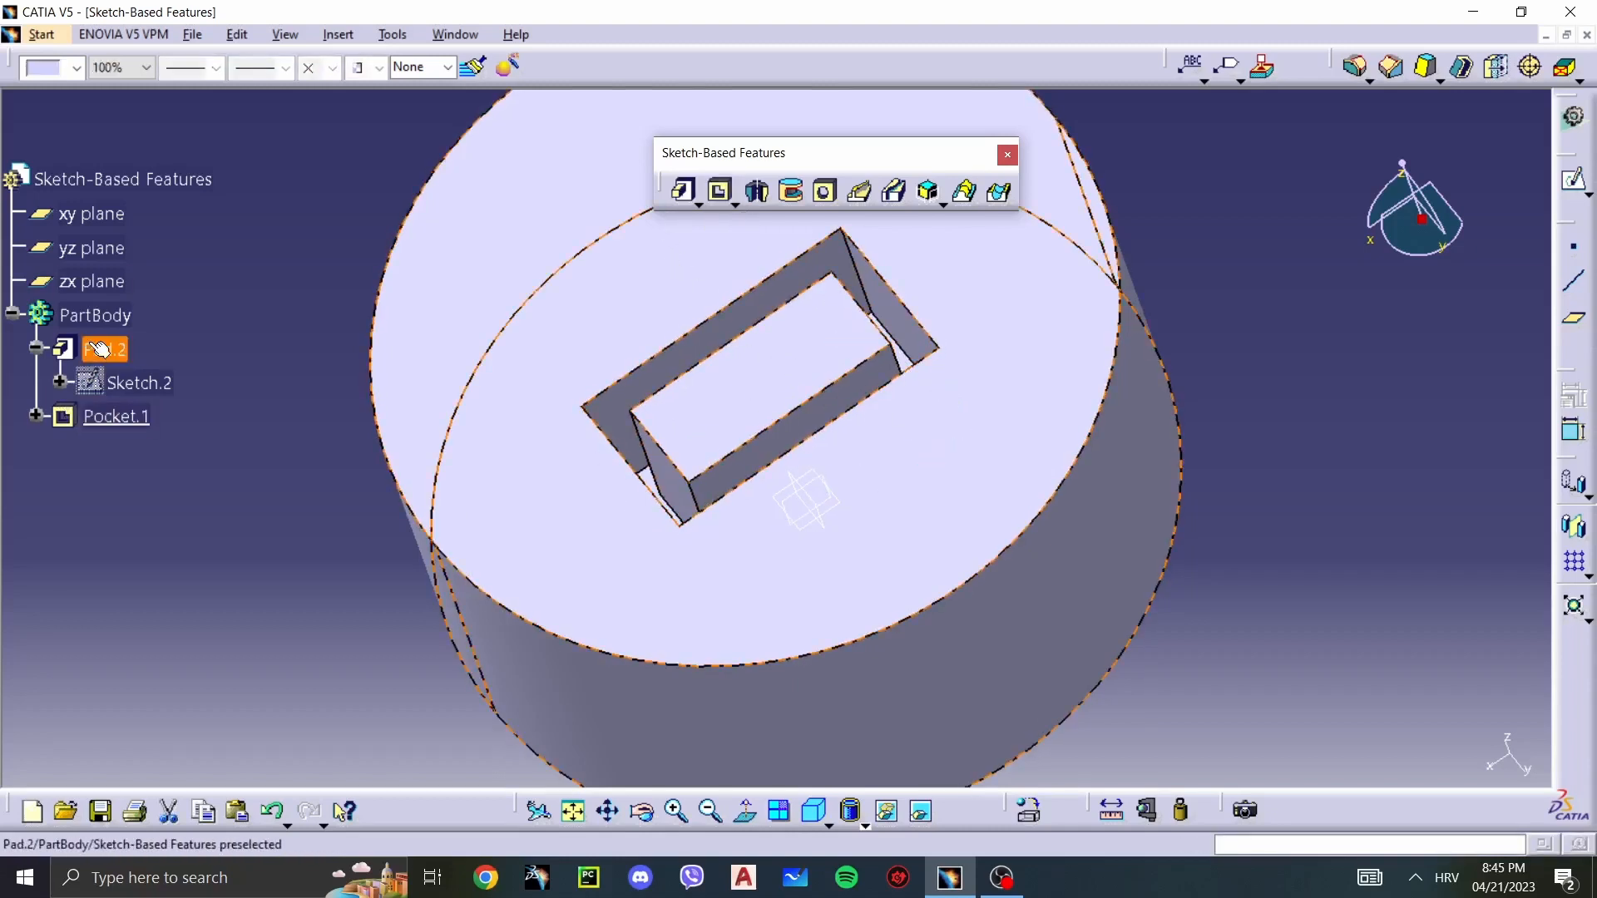
{"action": "key", "text": "Delete"}
{"action": "left_click", "coordinate": [945, 483]}
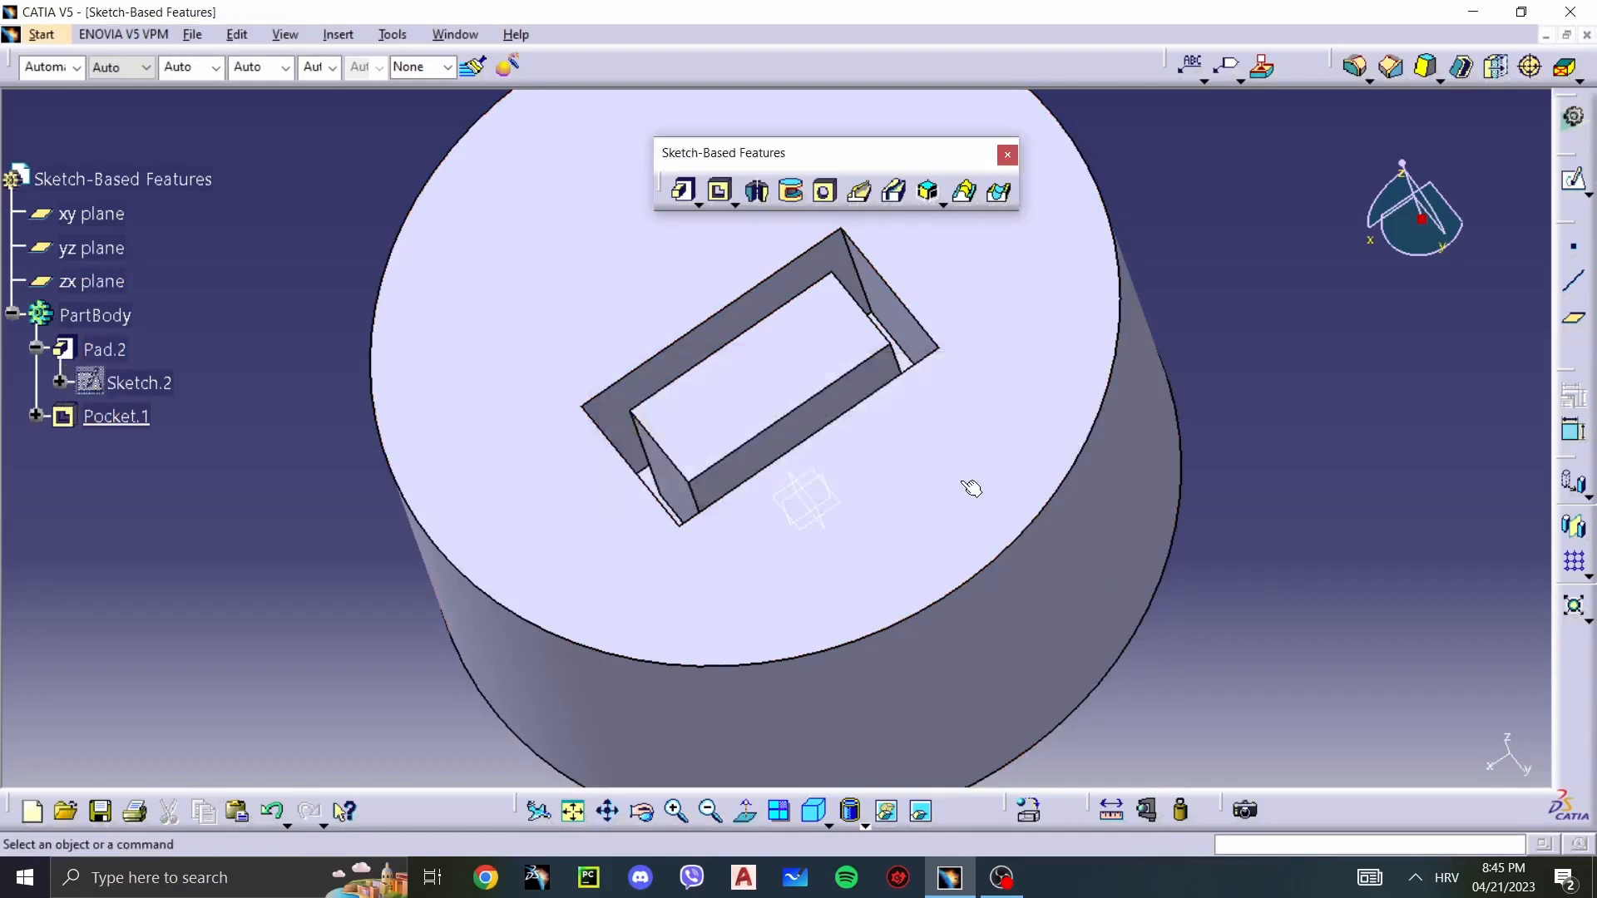
{"action": "left_click", "coordinate": [104, 350]}
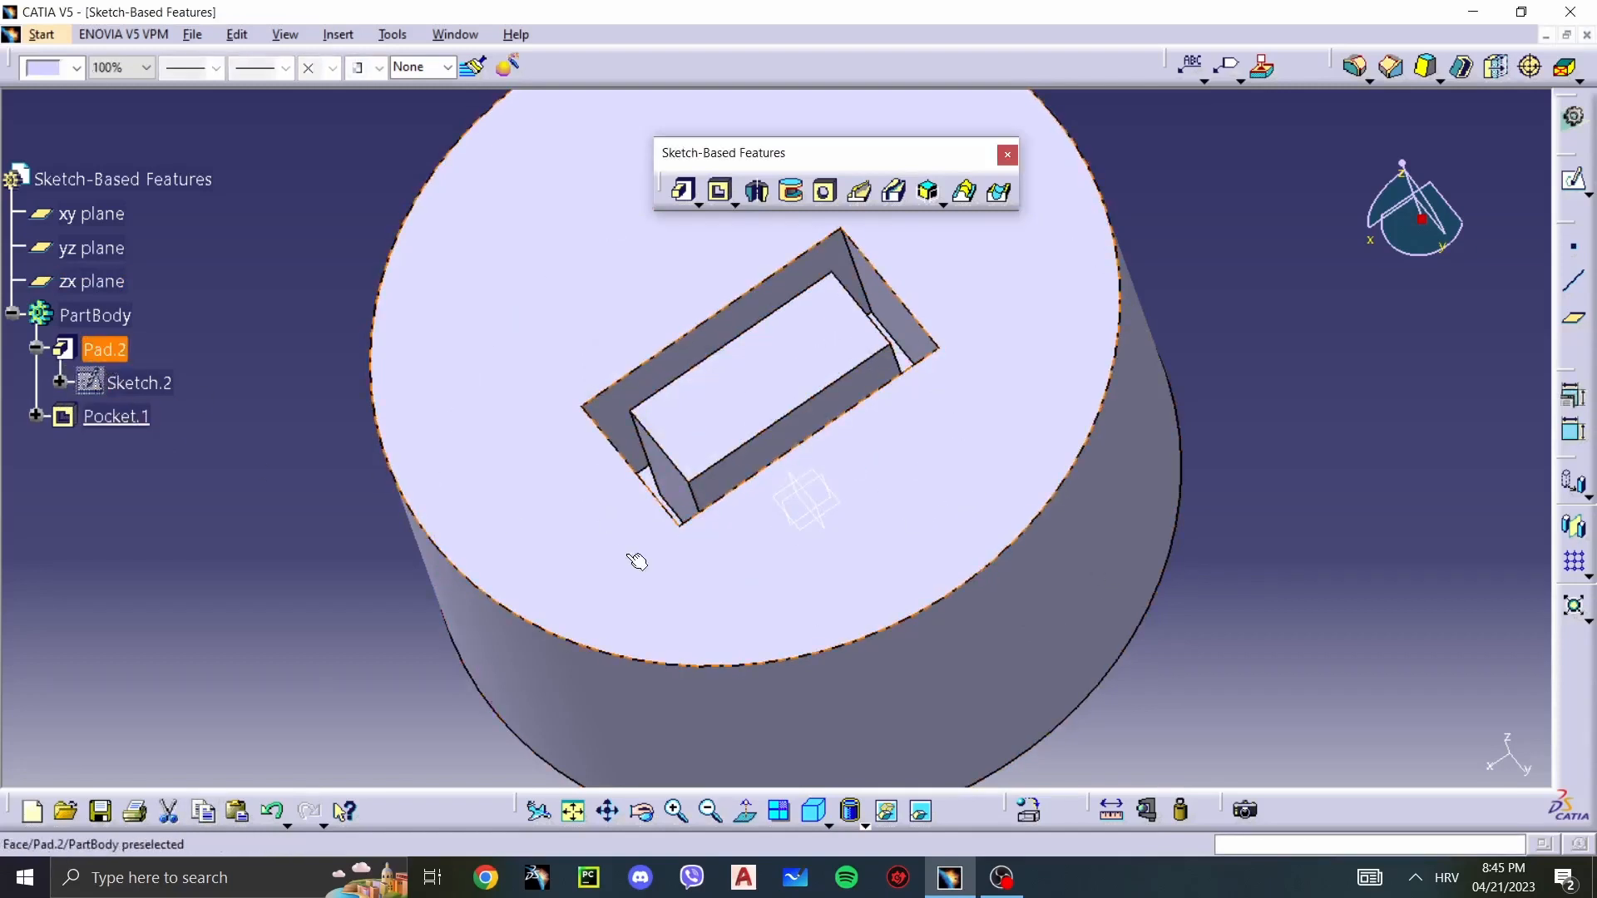
{"action": "key", "text": "Delete"}
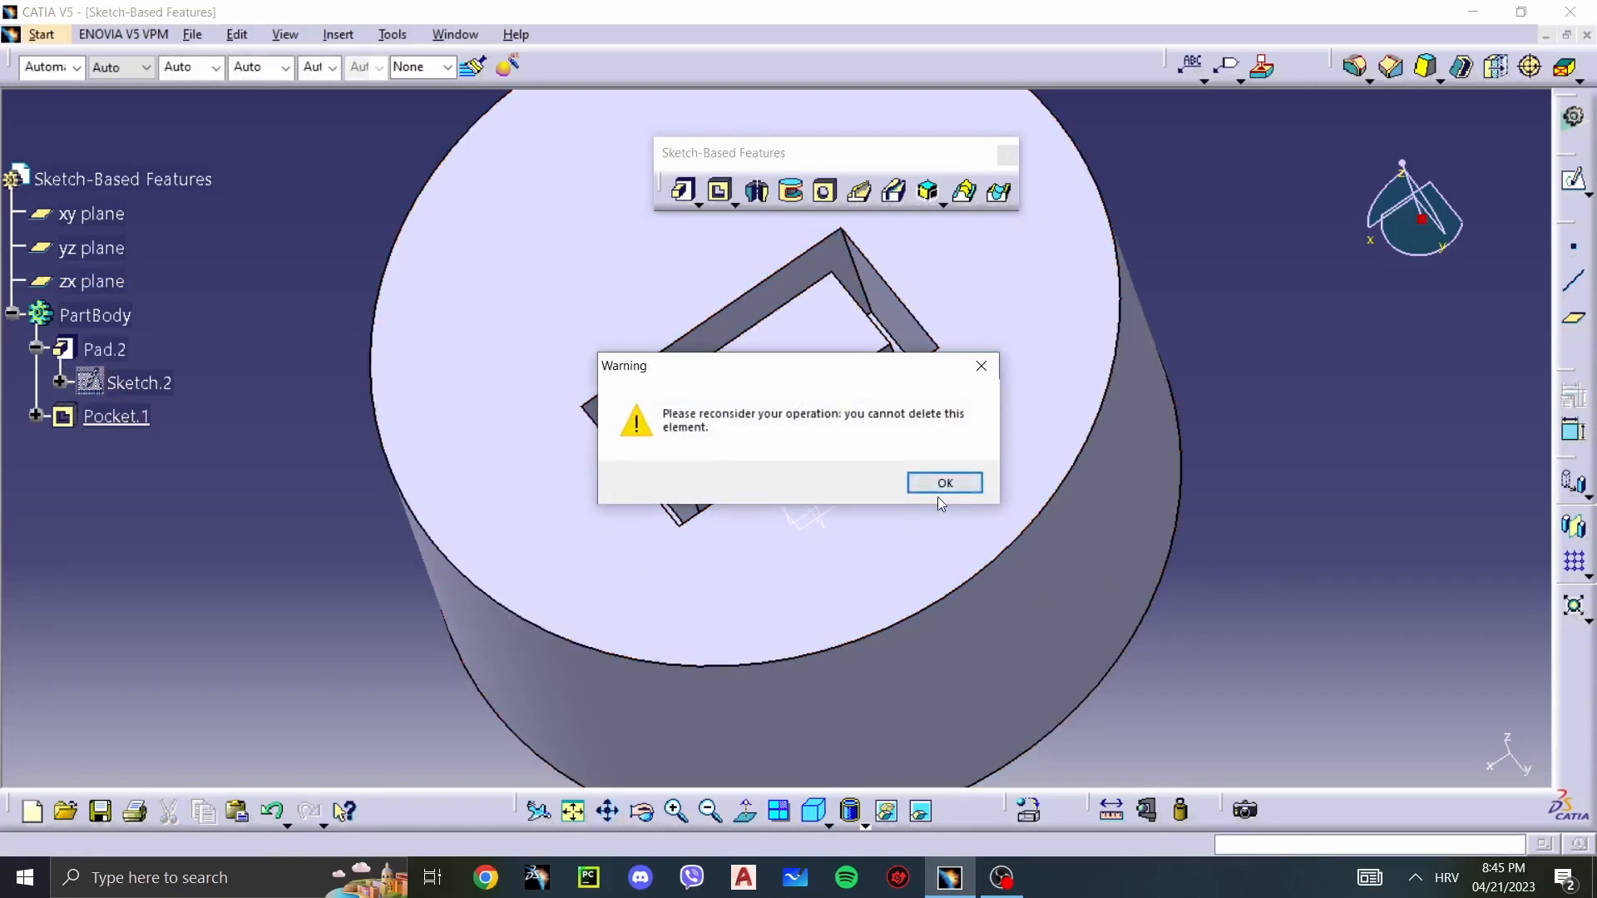
{"action": "left_click", "coordinate": [936, 489]}
Step: Delete the thick rectangular pocket and then the cylindrical pad, each with its aggregated elements
{"action": "left_click", "coordinate": [117, 416]}
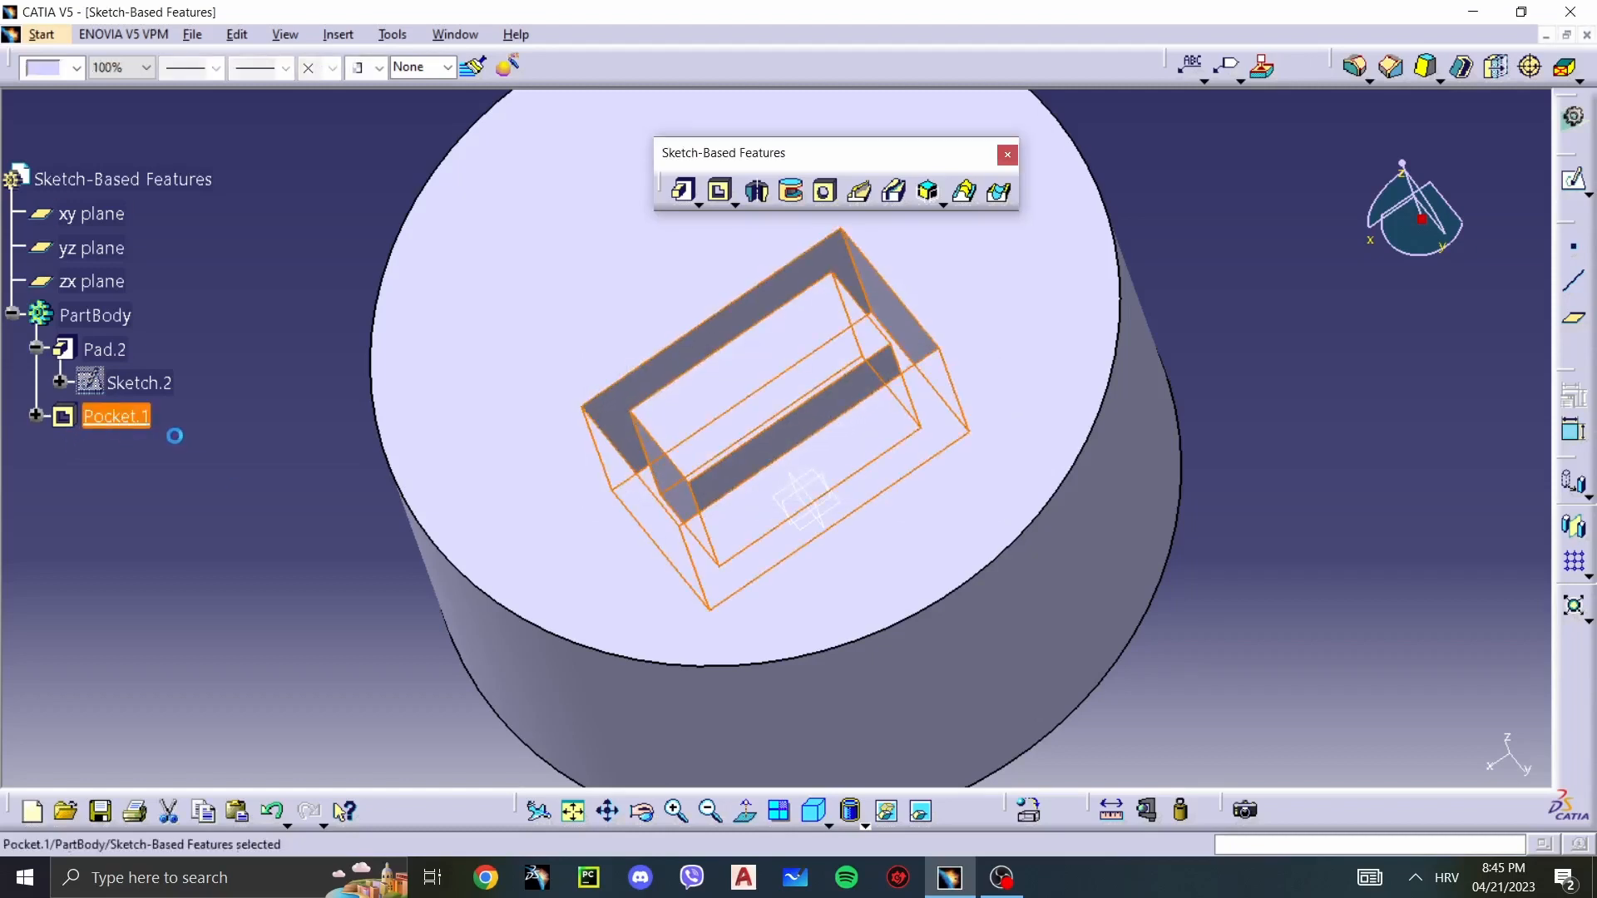
{"action": "key", "text": "Delete"}
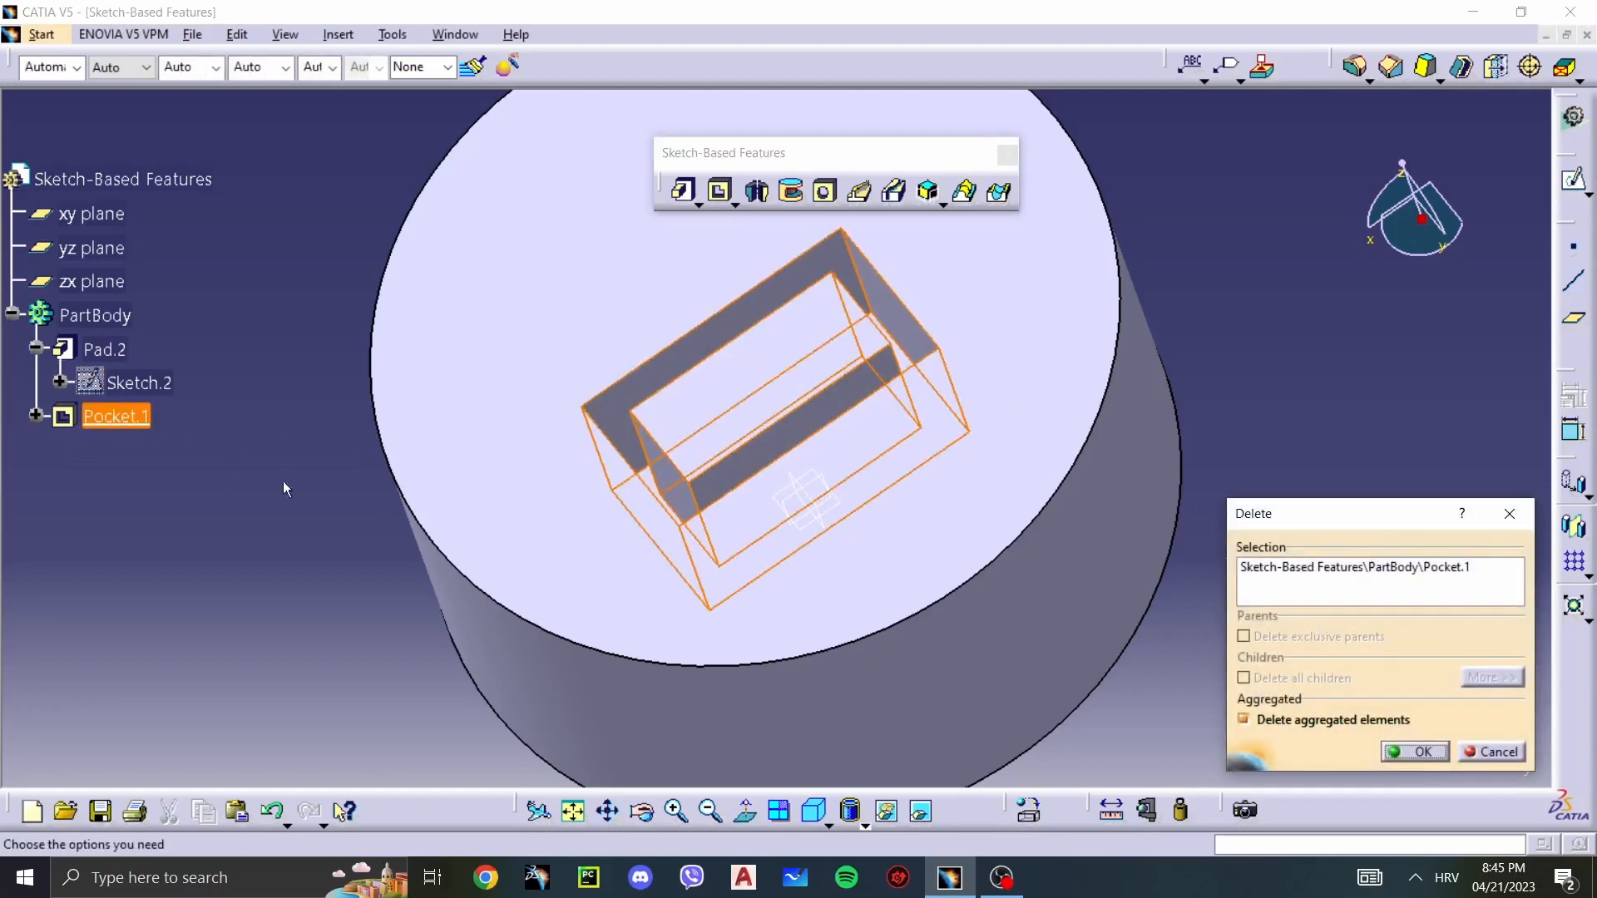
{"action": "left_click", "coordinate": [1418, 753]}
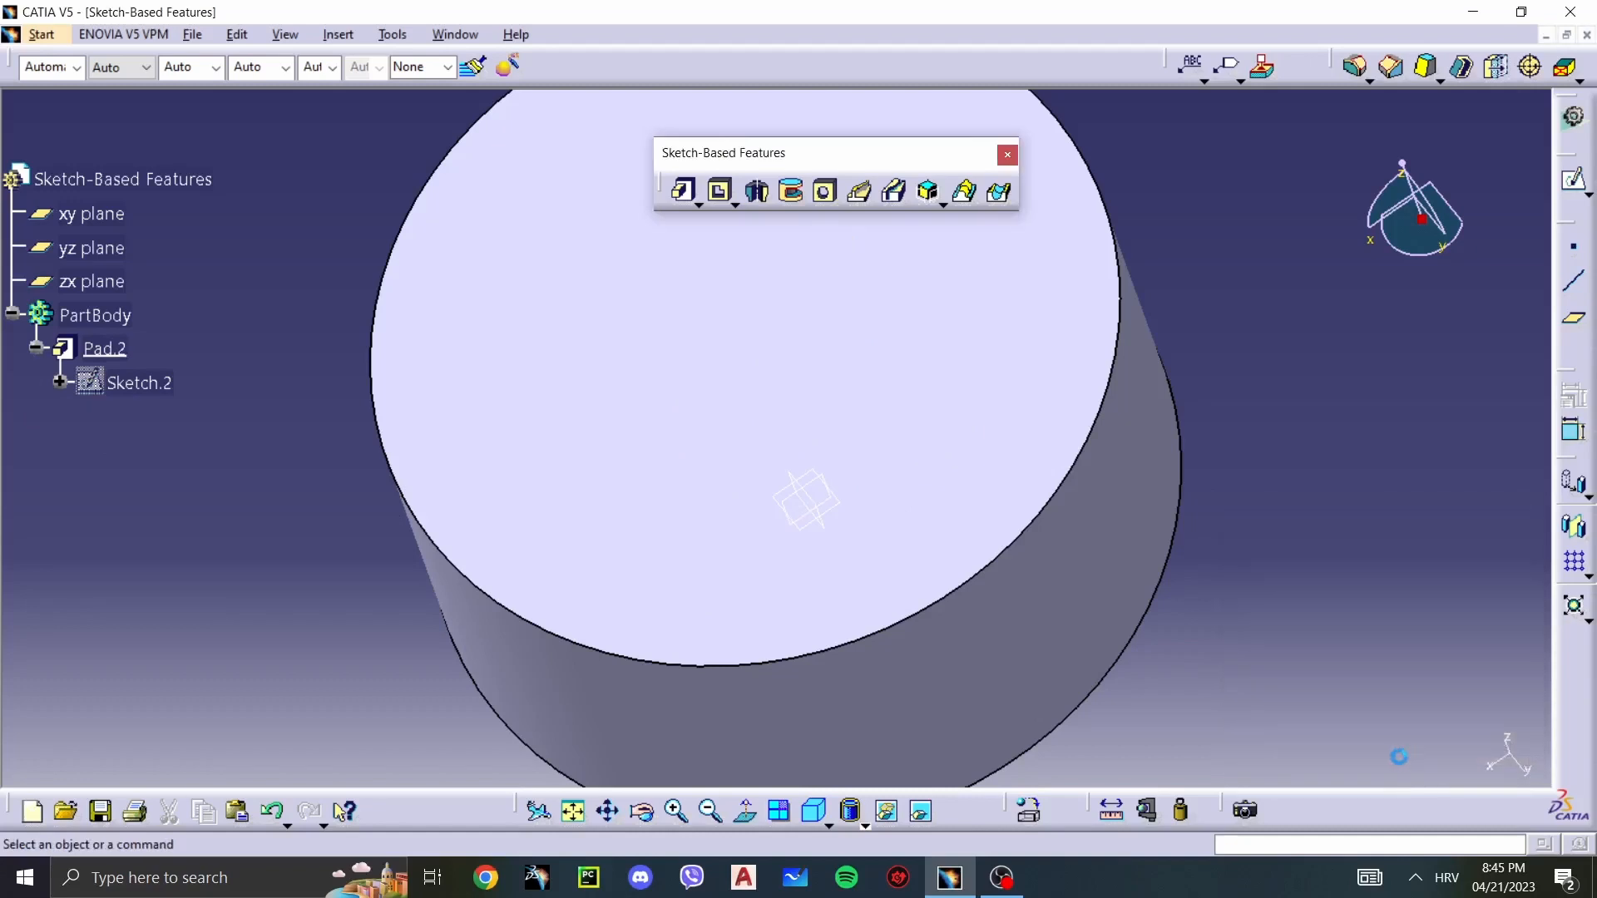
{"action": "left_click", "coordinate": [105, 347]}
{"action": "key", "text": "Delete"}
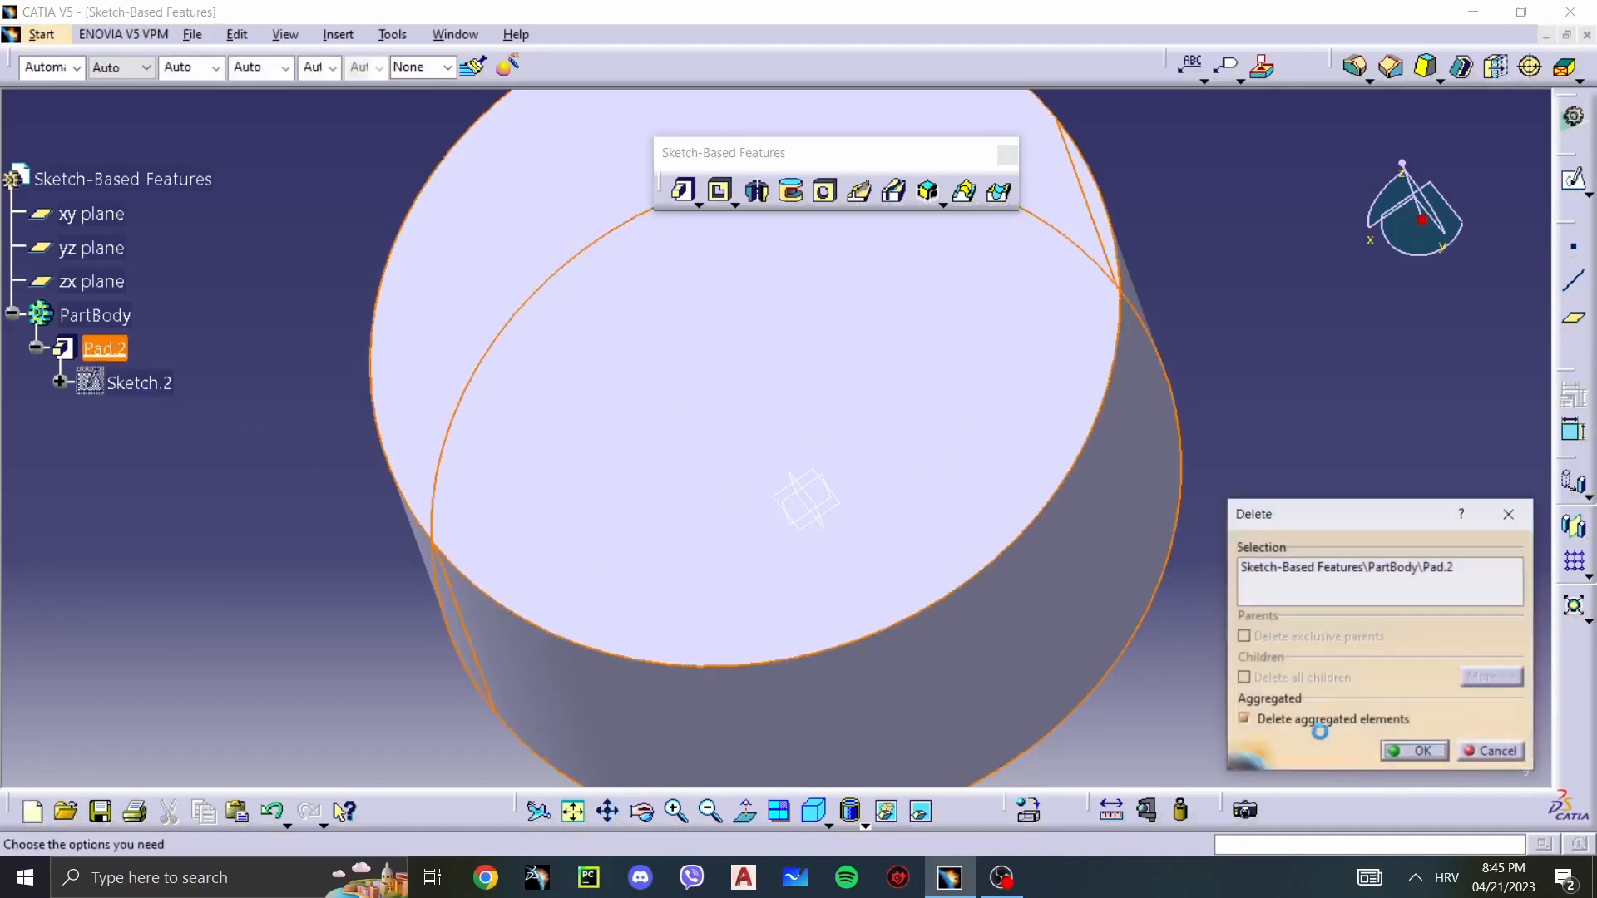
{"action": "left_click", "coordinate": [1435, 759]}
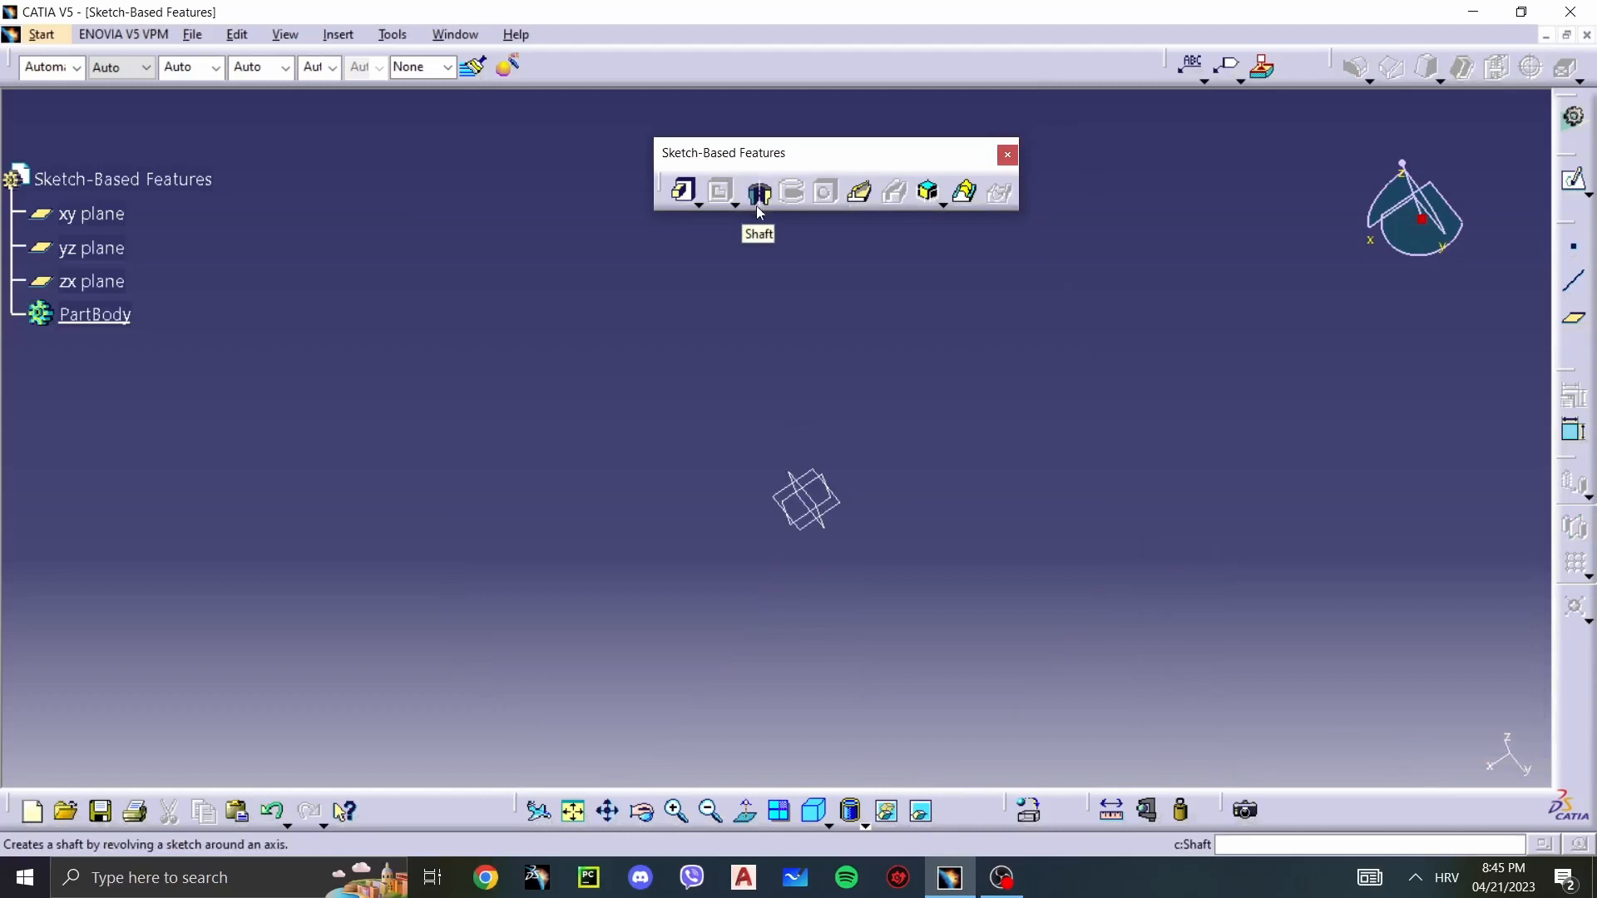
Step: On the xy plane, sketch an open three-line profile from the origin, about 8 mm along H and 20 mm high, ending on the V axis
{"action": "middle_click_drag", "start_coordinate": [551, 529], "coordinate": [599, 613]}
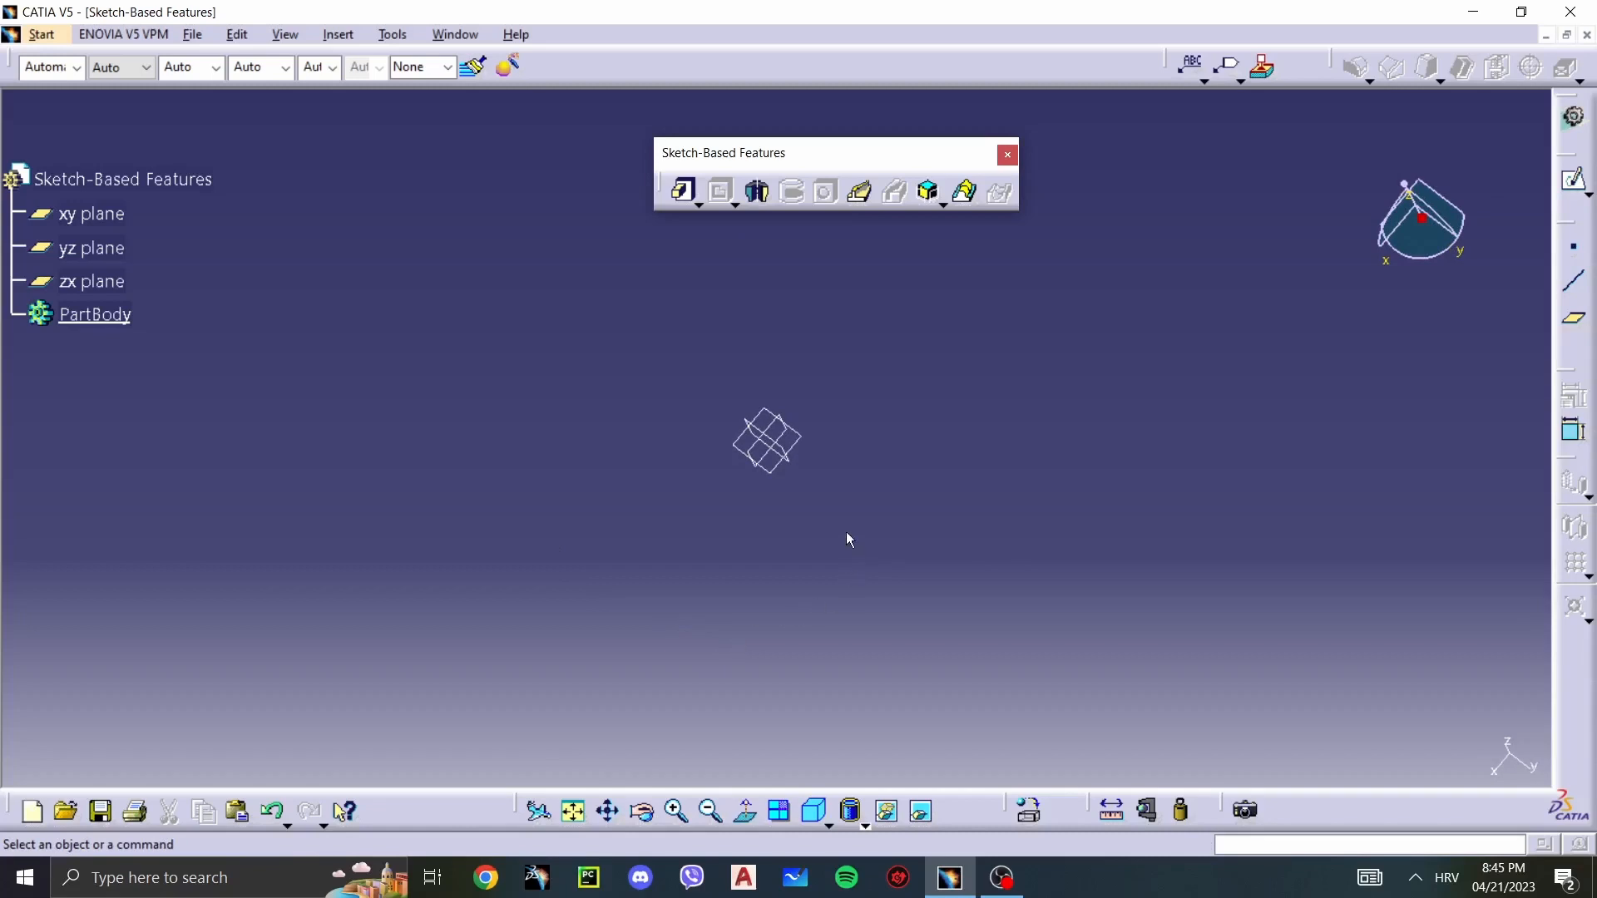
{"action": "left_click", "coordinate": [796, 442]}
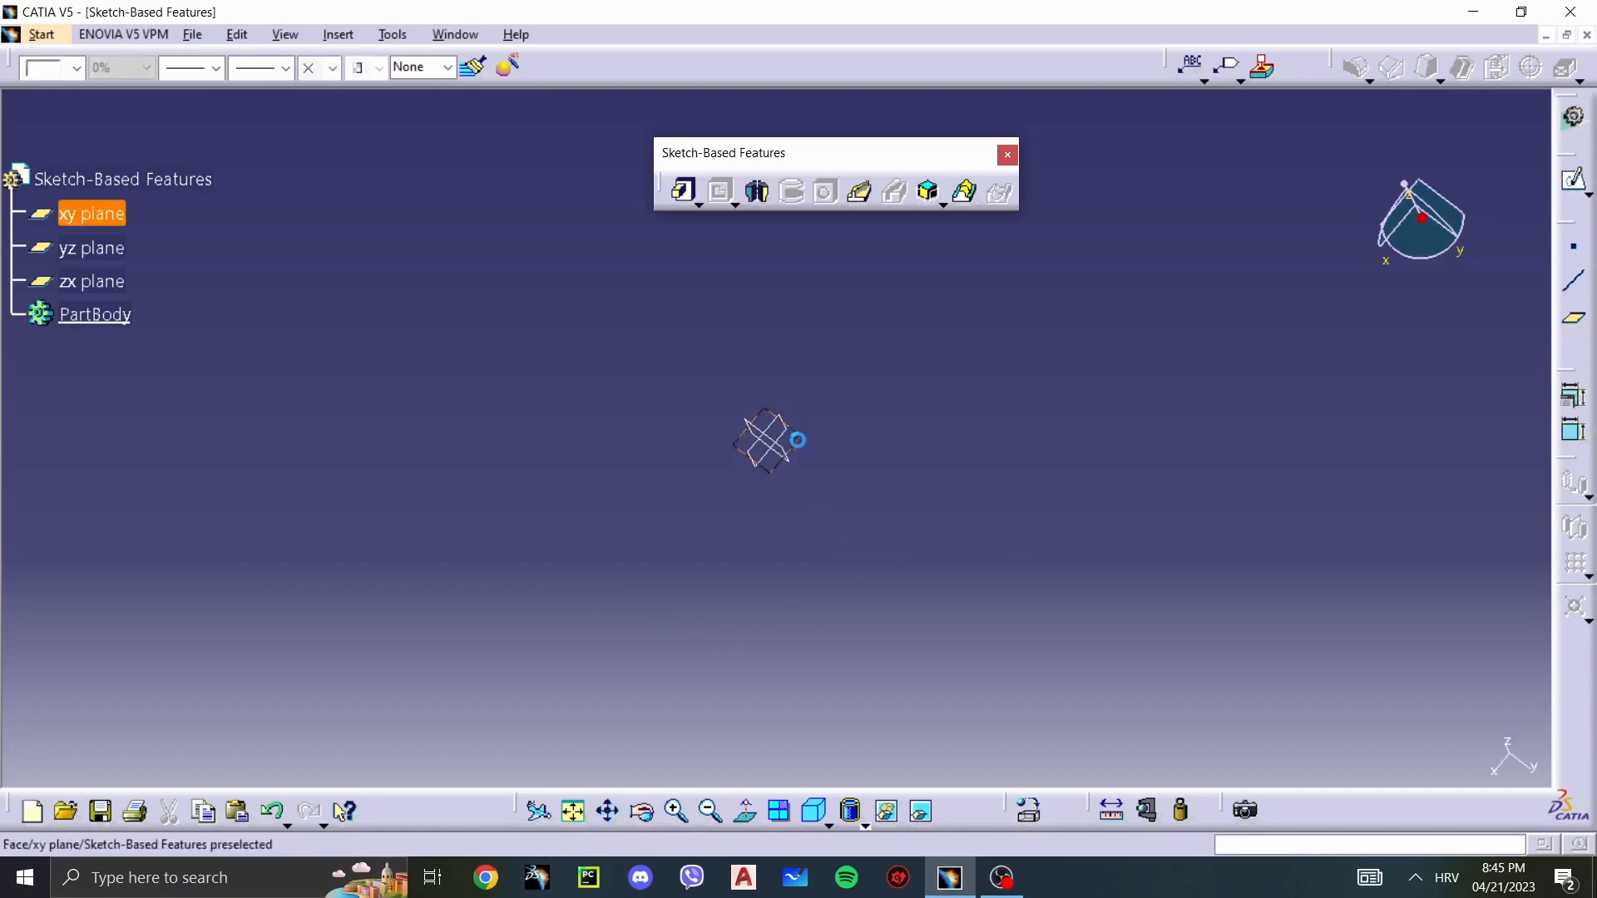
{"action": "left_click", "coordinate": [1574, 178]}
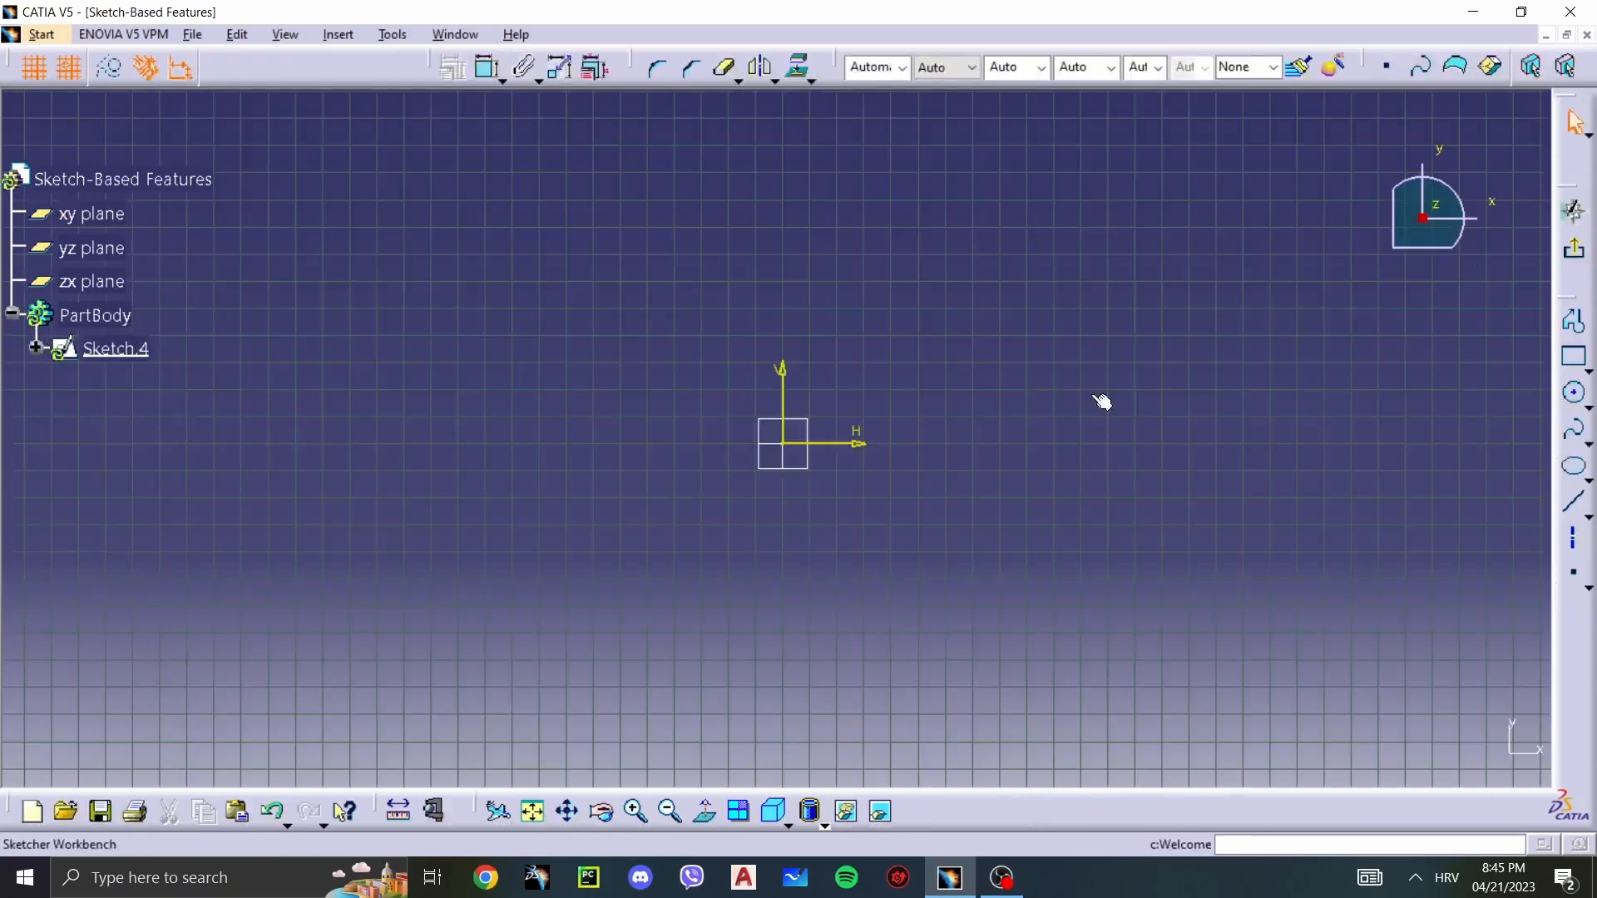
{"action": "left_click", "coordinate": [1574, 320]}
{"action": "left_click", "coordinate": [792, 452]}
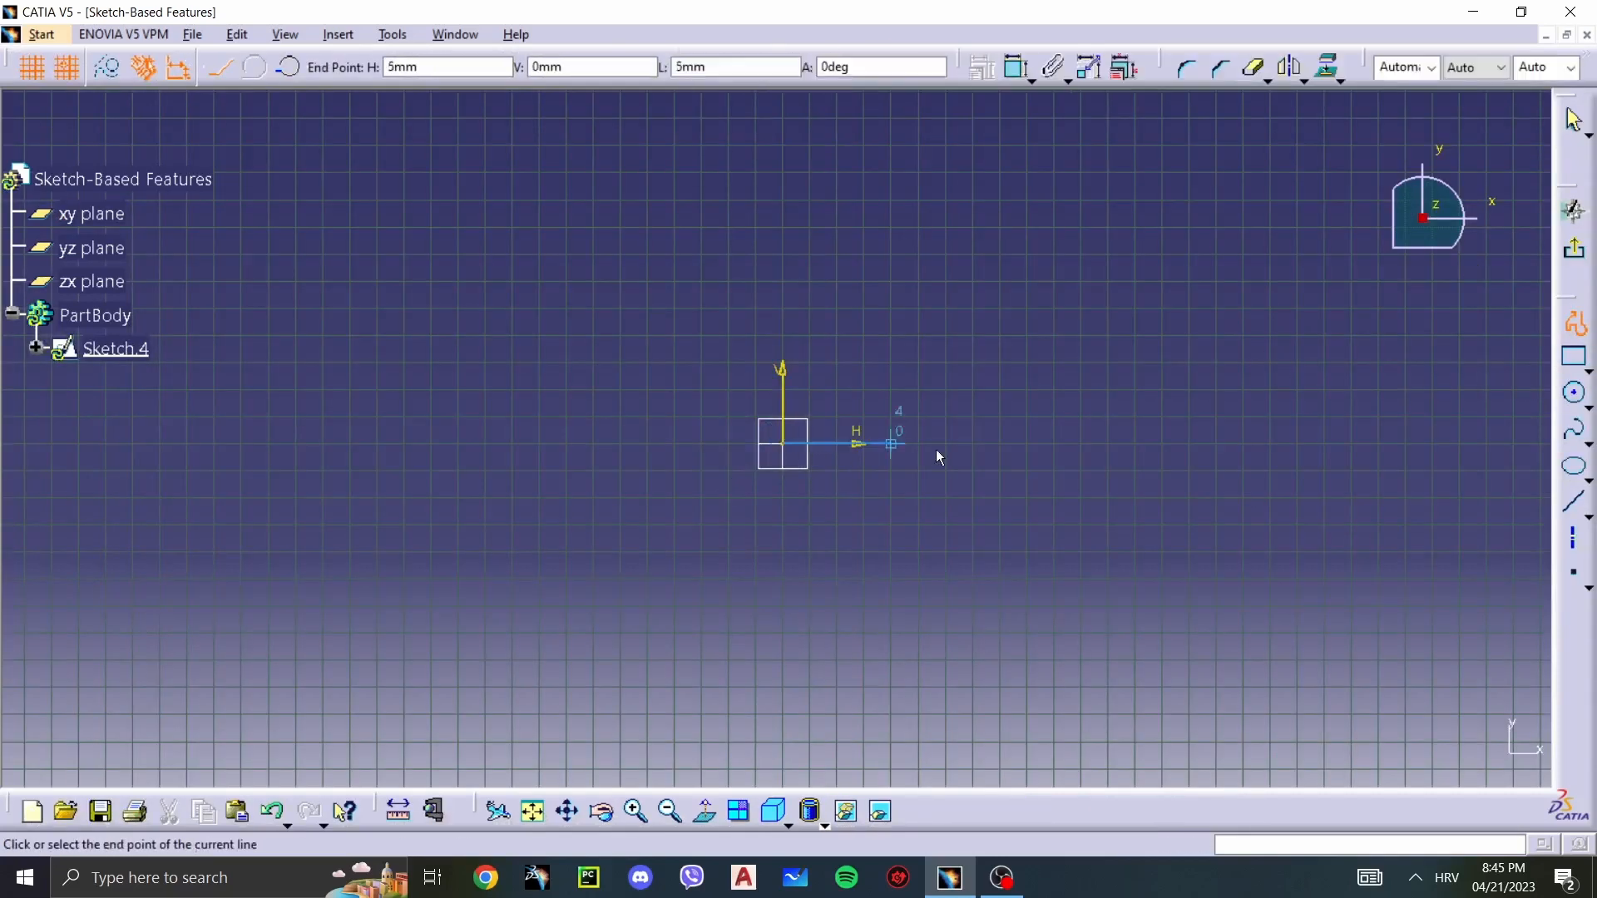
{"action": "left_click", "coordinate": [1002, 443]}
{"action": "middle_click_drag", "start_coordinate": [973, 242], "coordinate": [1038, 700]}
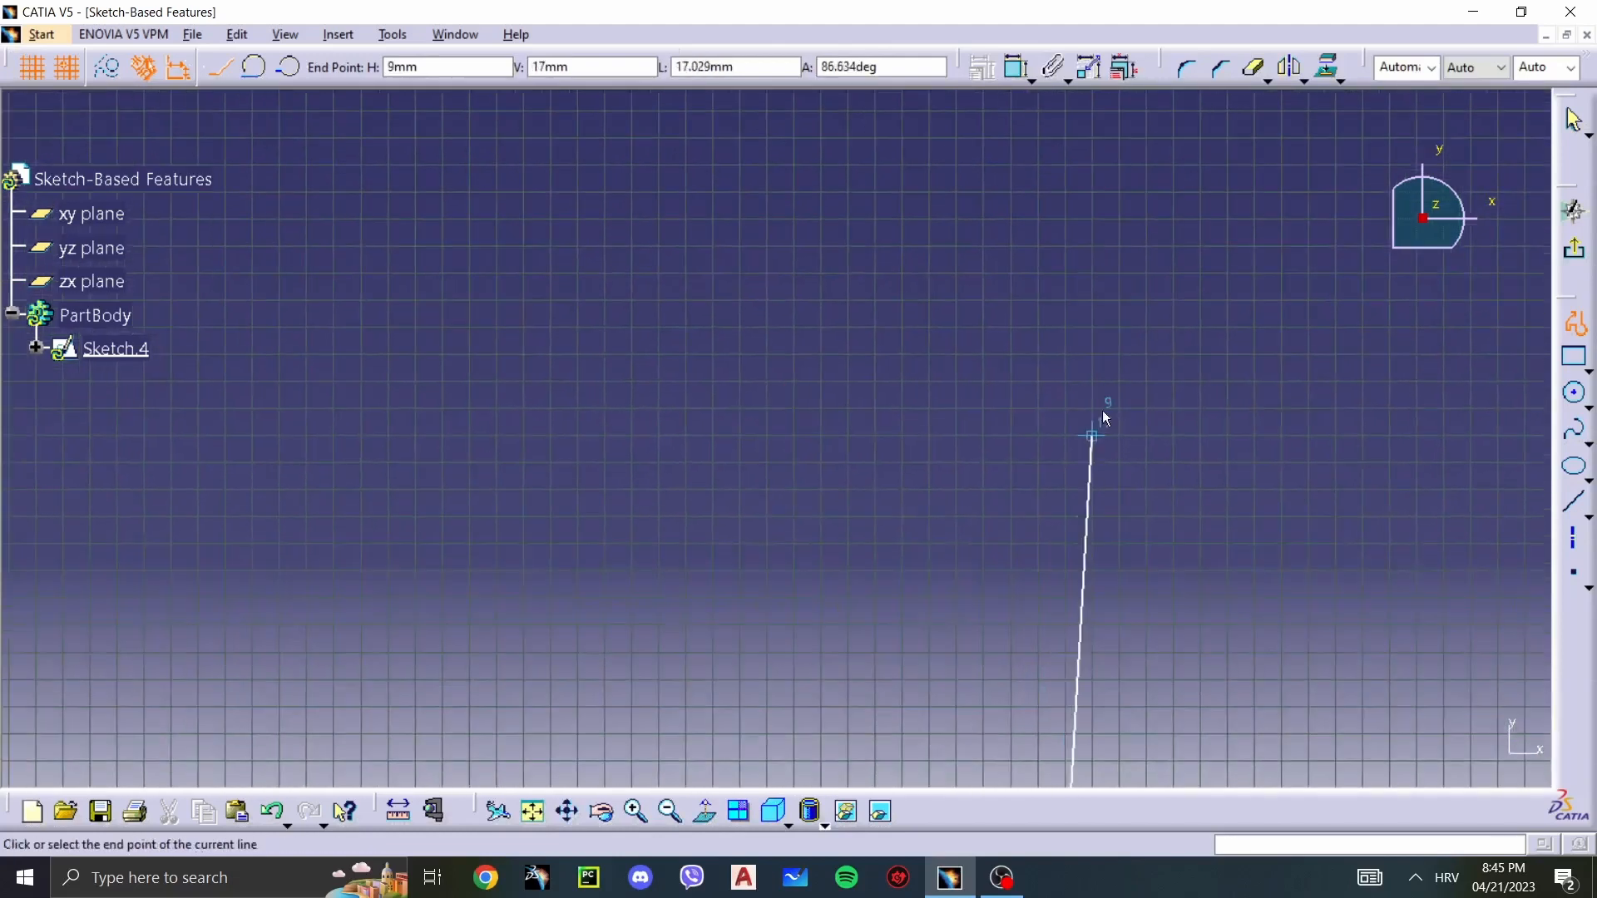
{"action": "left_click", "coordinate": [1075, 350]}
{"action": "middle_click_drag", "start_coordinate": [898, 433], "coordinate": [894, 489]}
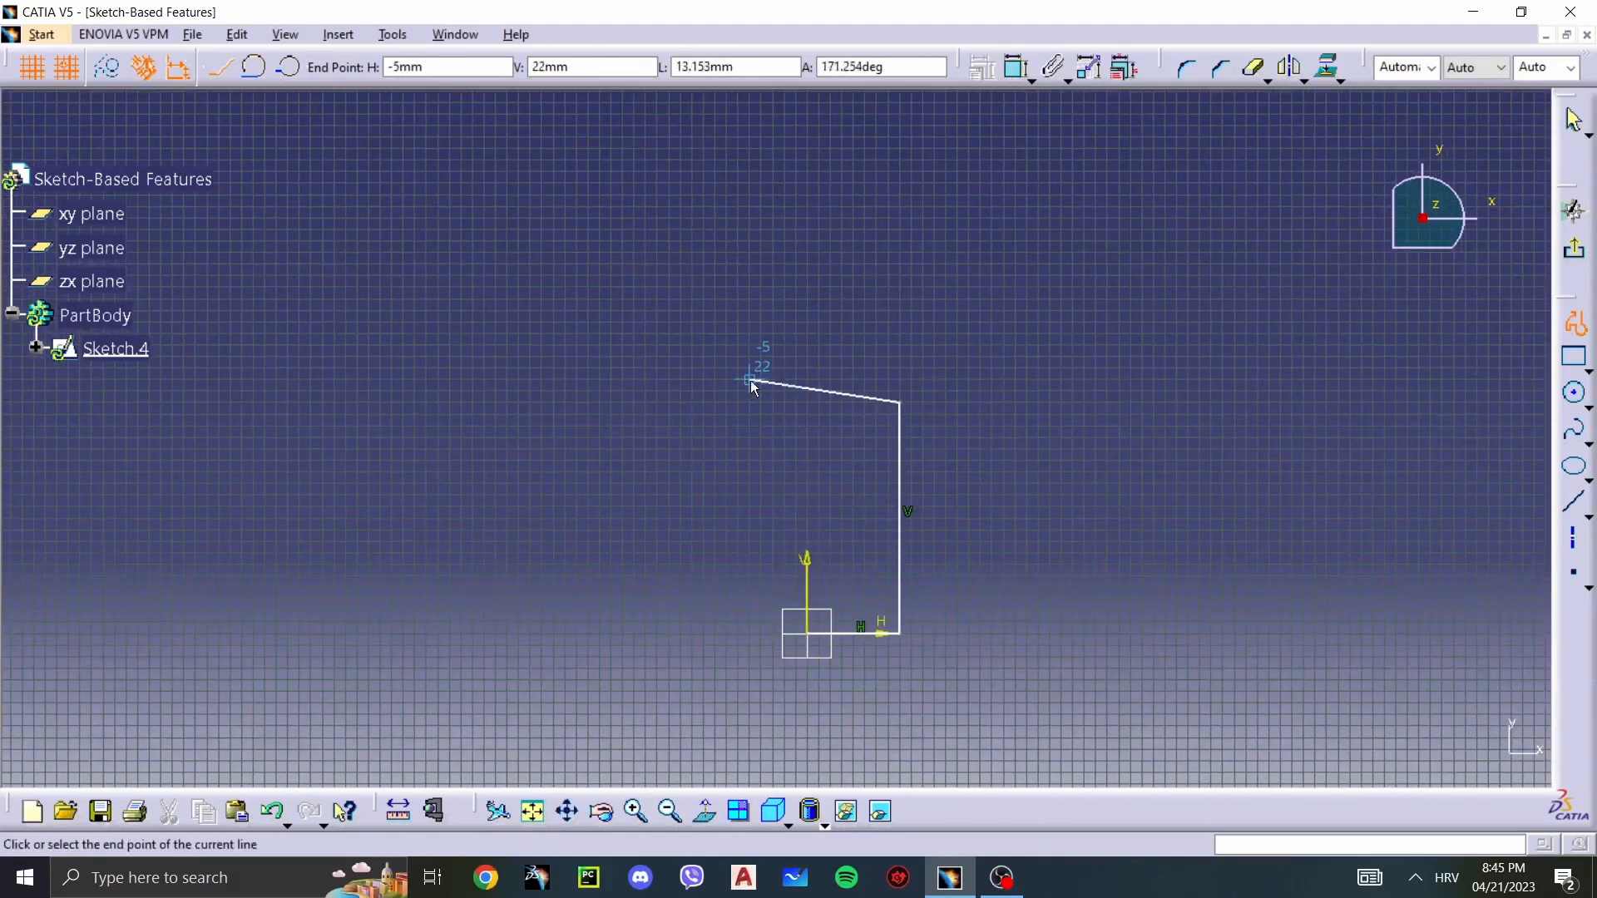
{"action": "left_click", "coordinate": [807, 402]}
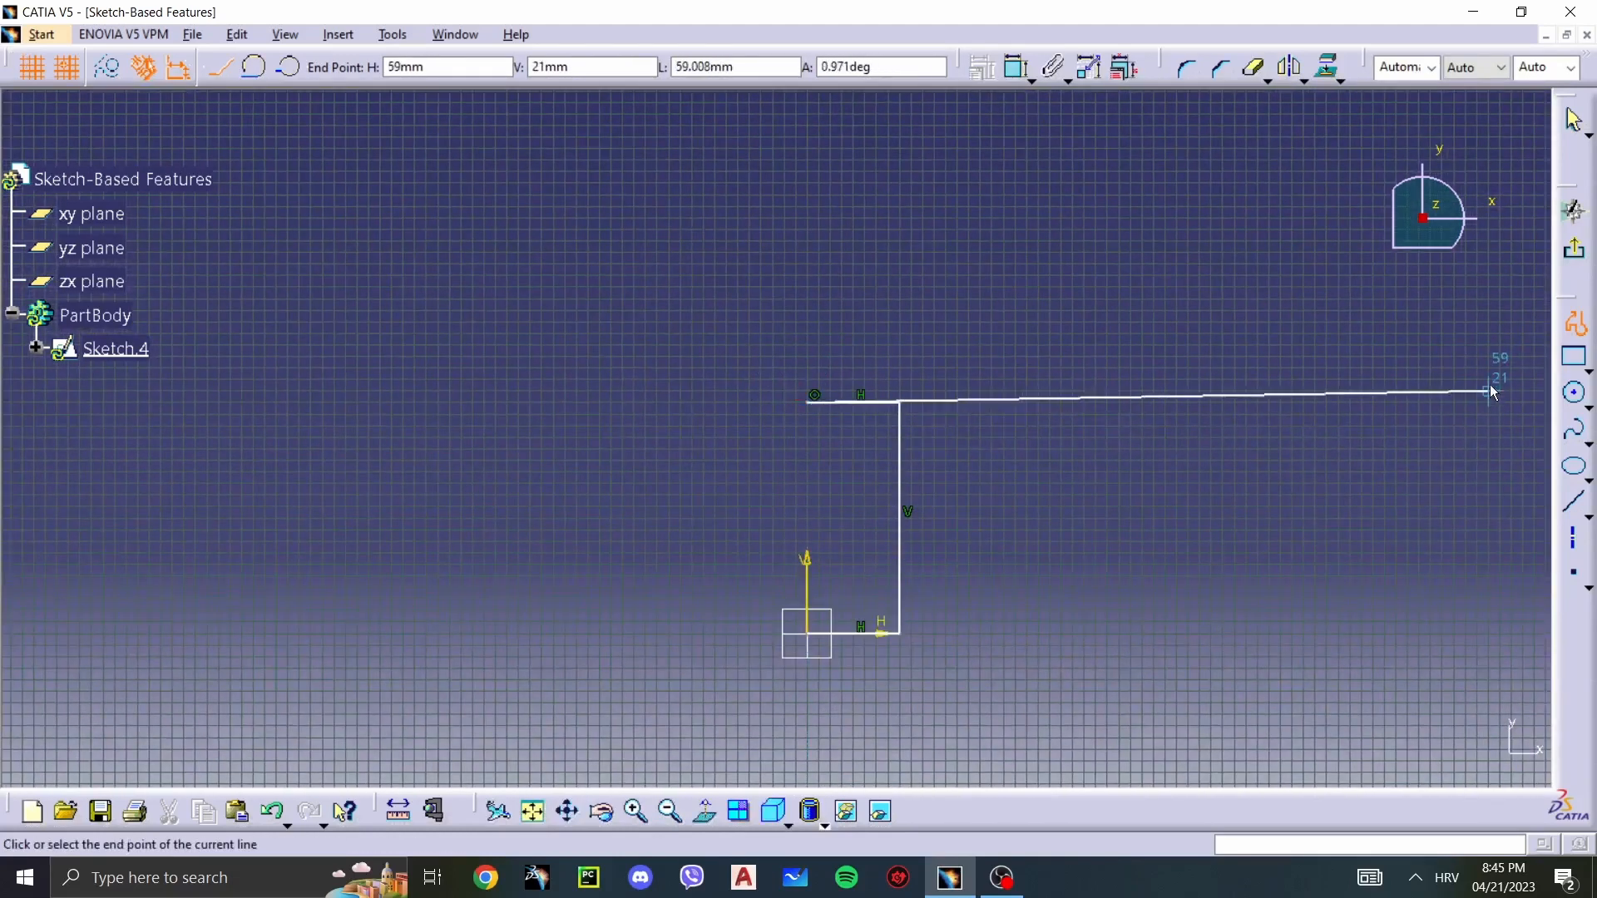
{"action": "left_click", "coordinate": [1574, 249]}
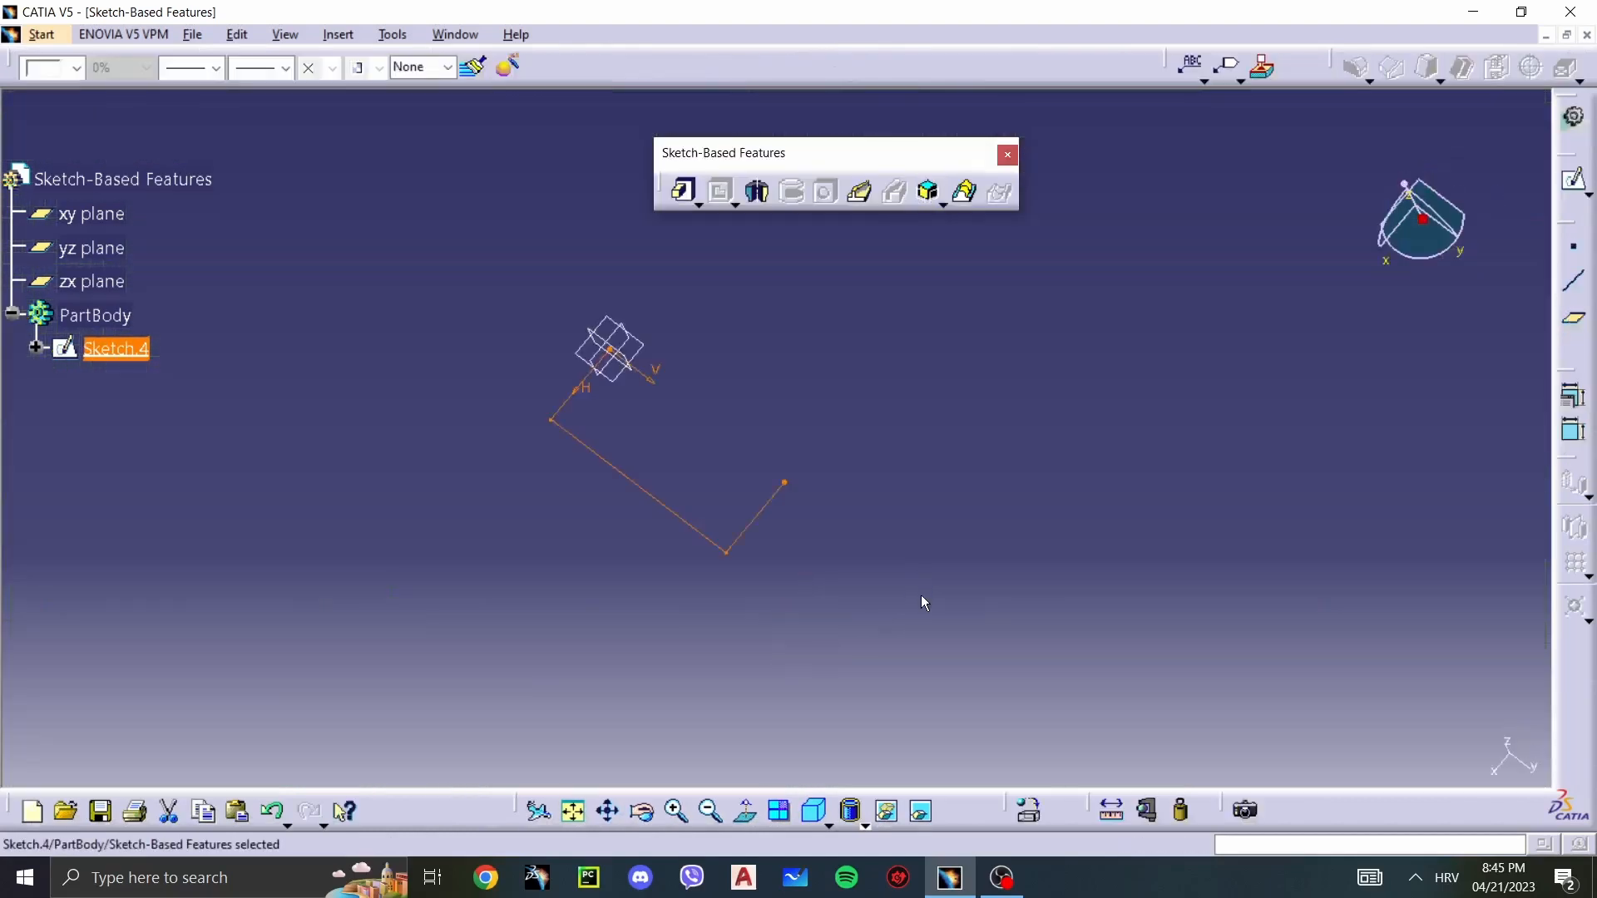
{"action": "left_click", "coordinate": [820, 449]}
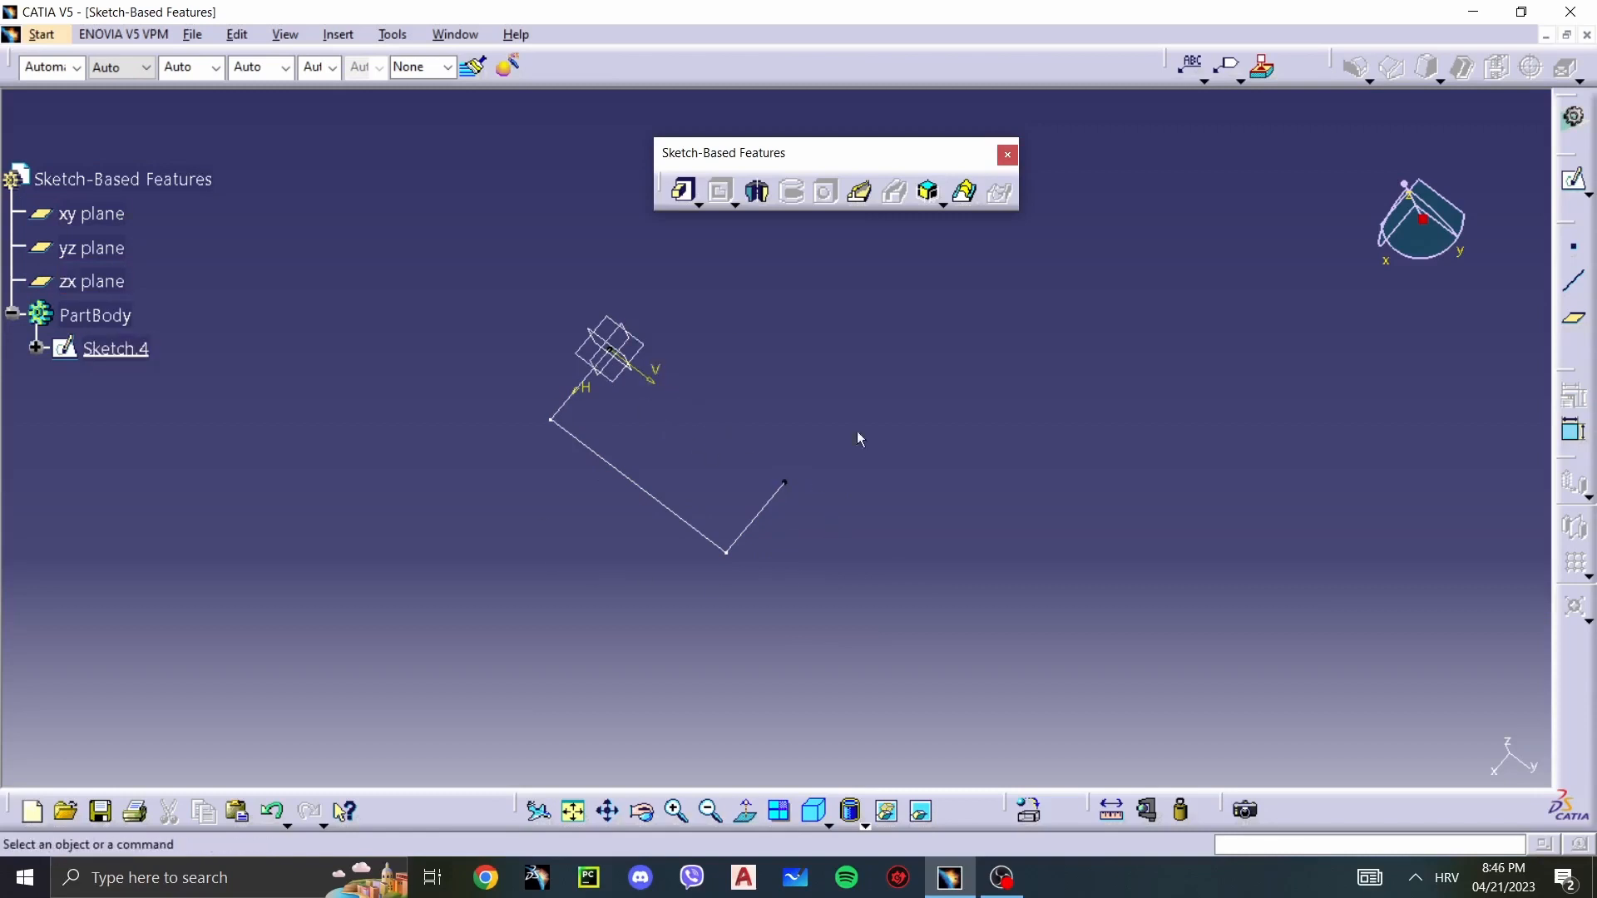
Step: Create a Shaft from the open profile around the sketch's V axis with a first angle of 180 degrees
{"action": "left_click", "coordinate": [760, 196]}
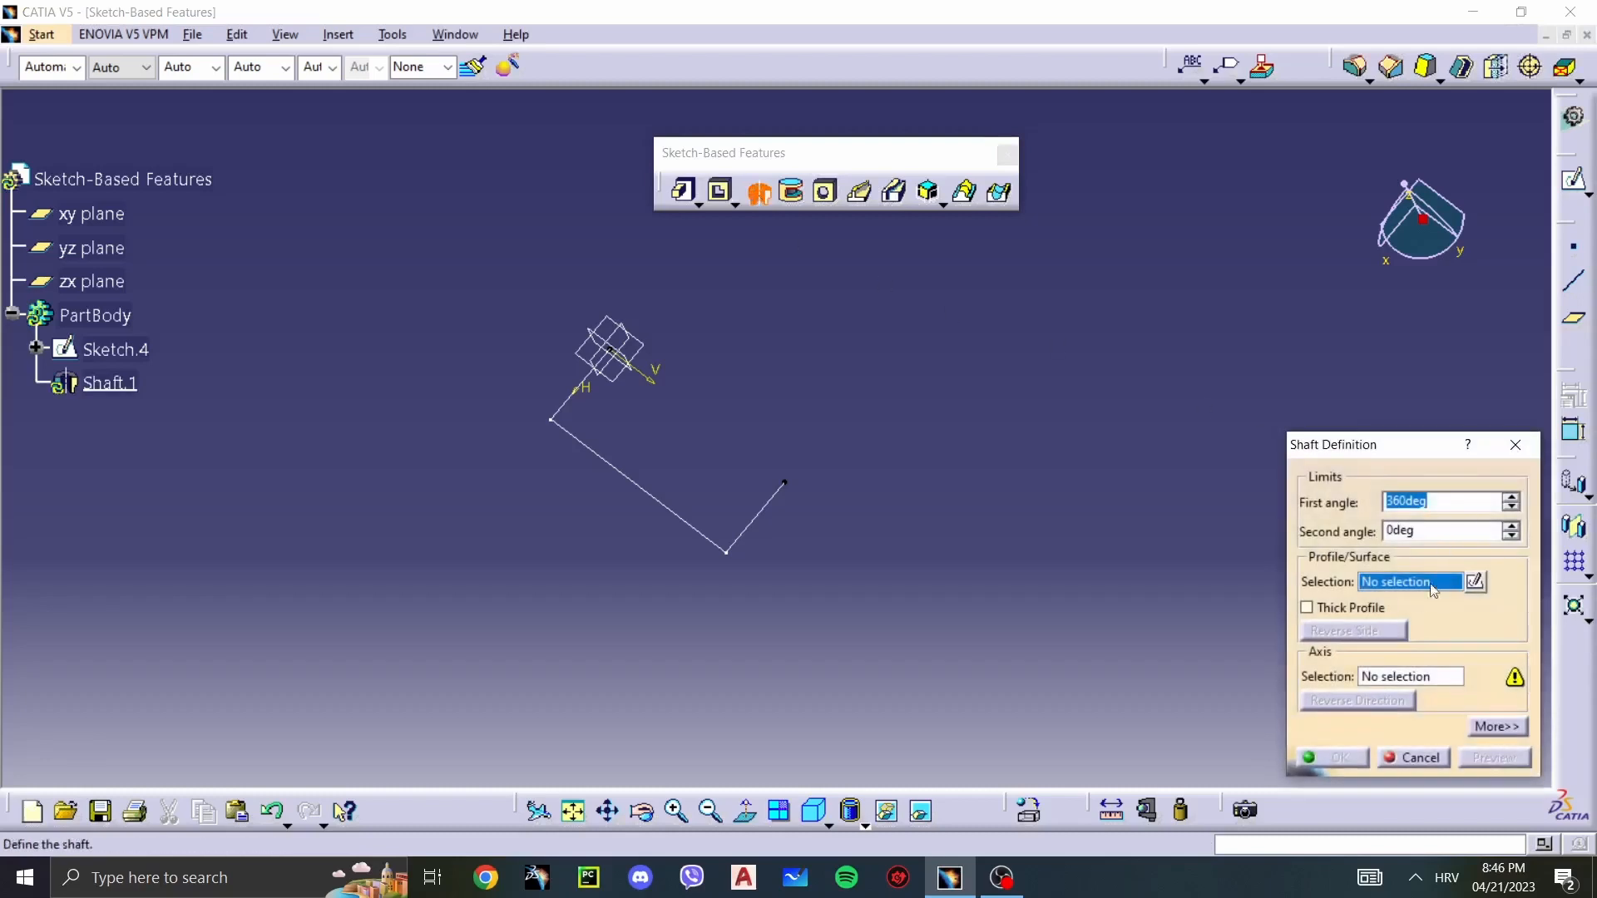
{"action": "left_click", "coordinate": [747, 529]}
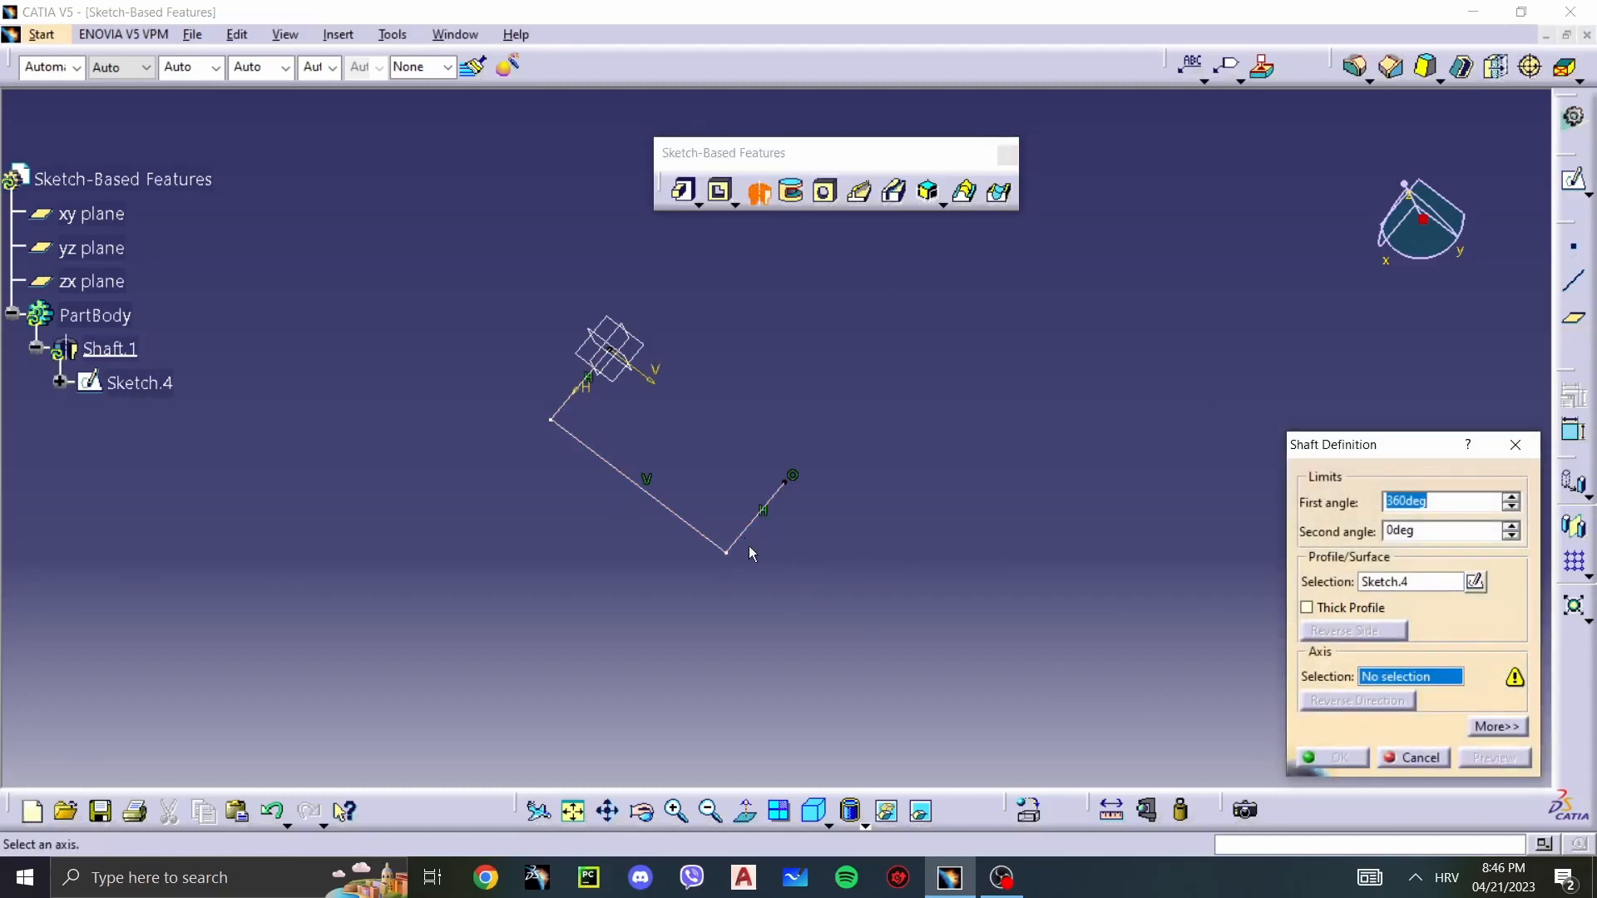
{"action": "middle_click_drag", "start_coordinate": [750, 547], "coordinate": [706, 440], "text": "ctrl"}
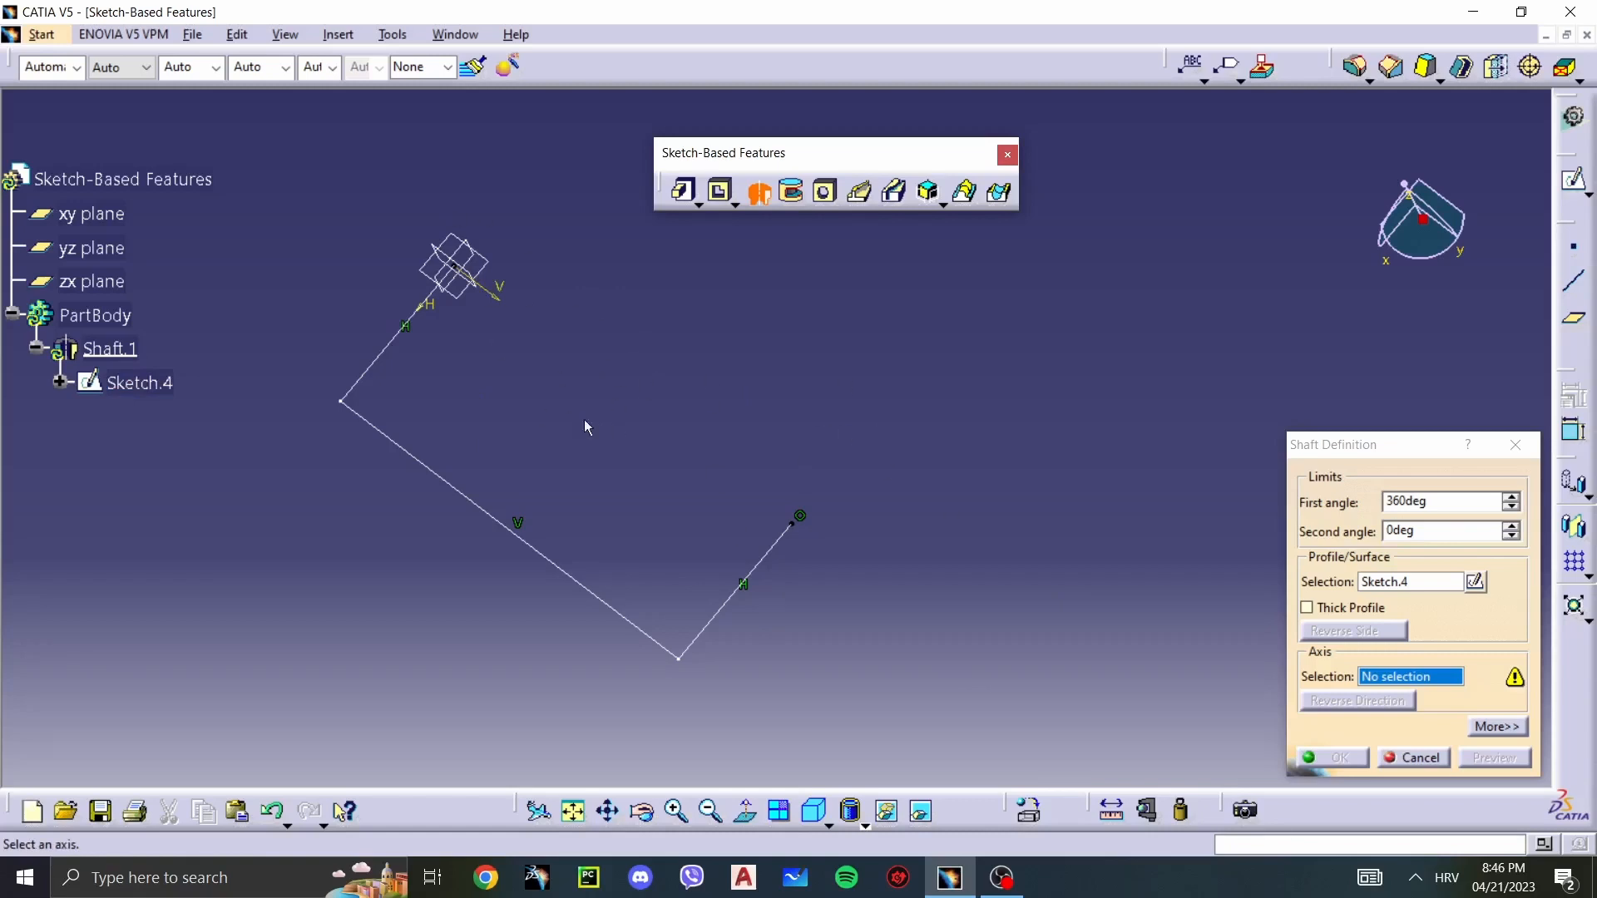
{"action": "left_click", "coordinate": [490, 302]}
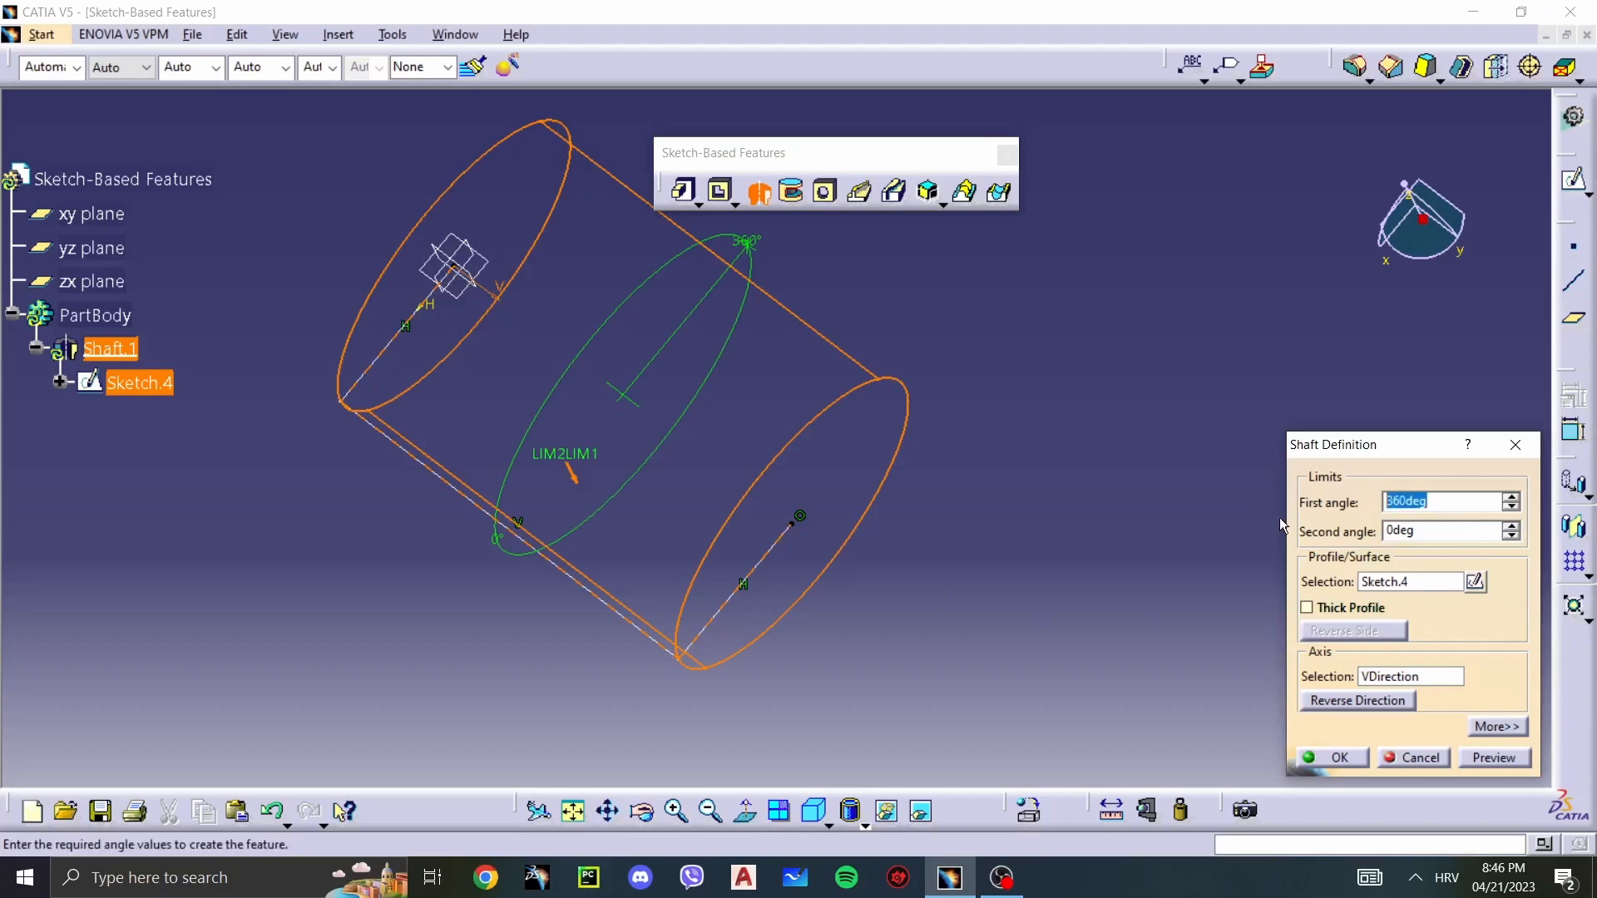
{"action": "type", "text": "180"}
{"action": "left_click", "coordinate": [1331, 757]}
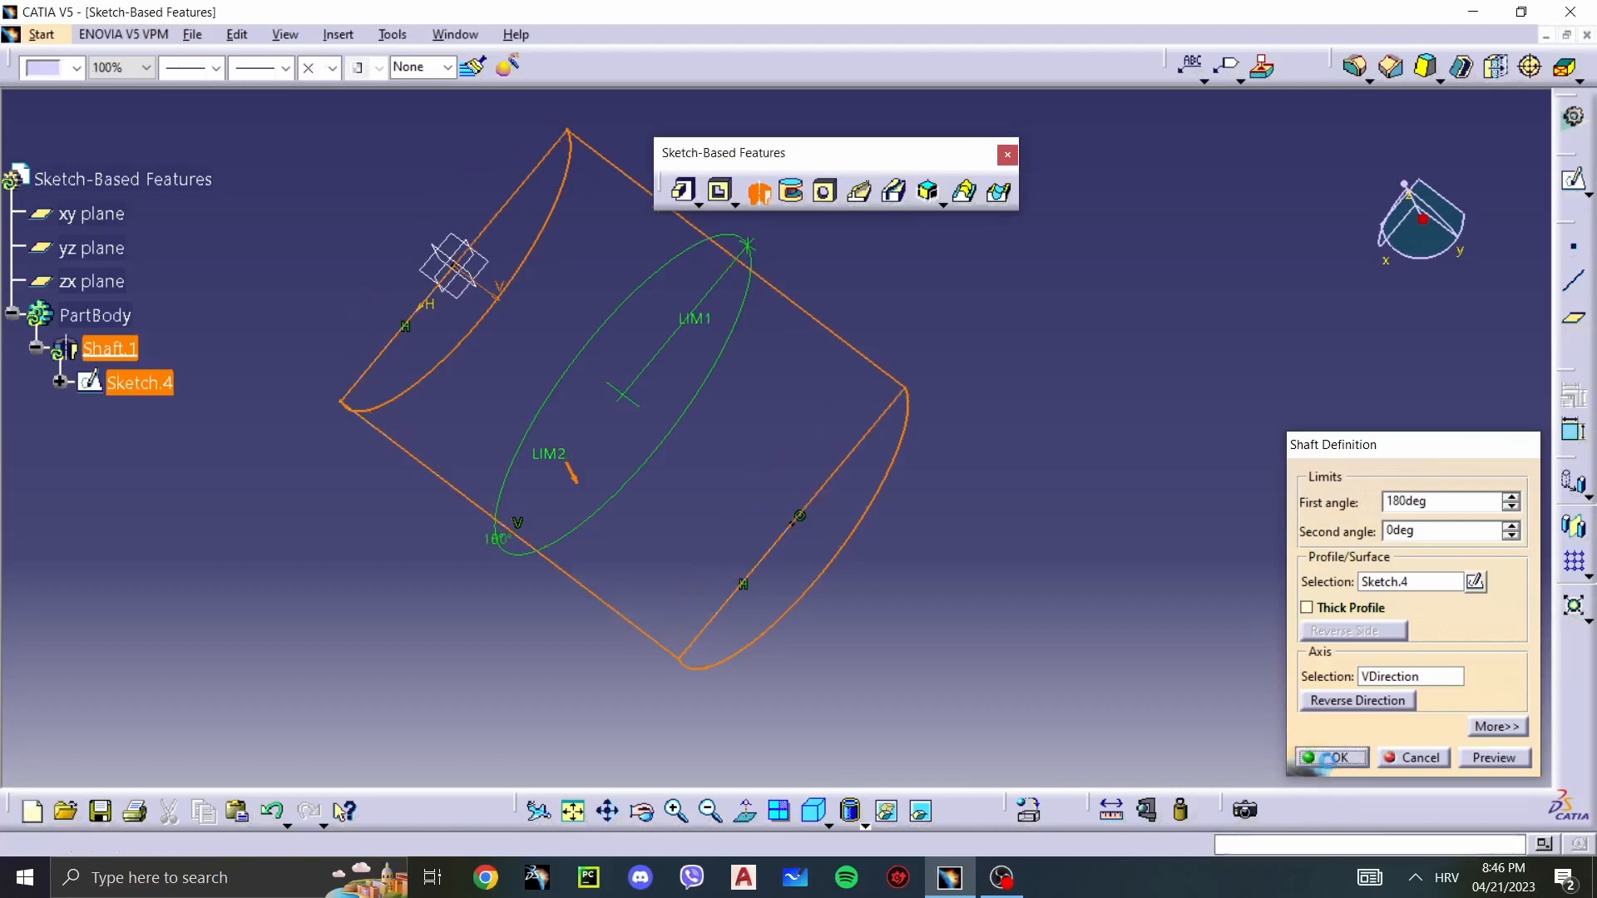
{"action": "middle_click_drag", "start_coordinate": [897, 663], "coordinate": [734, 473]}
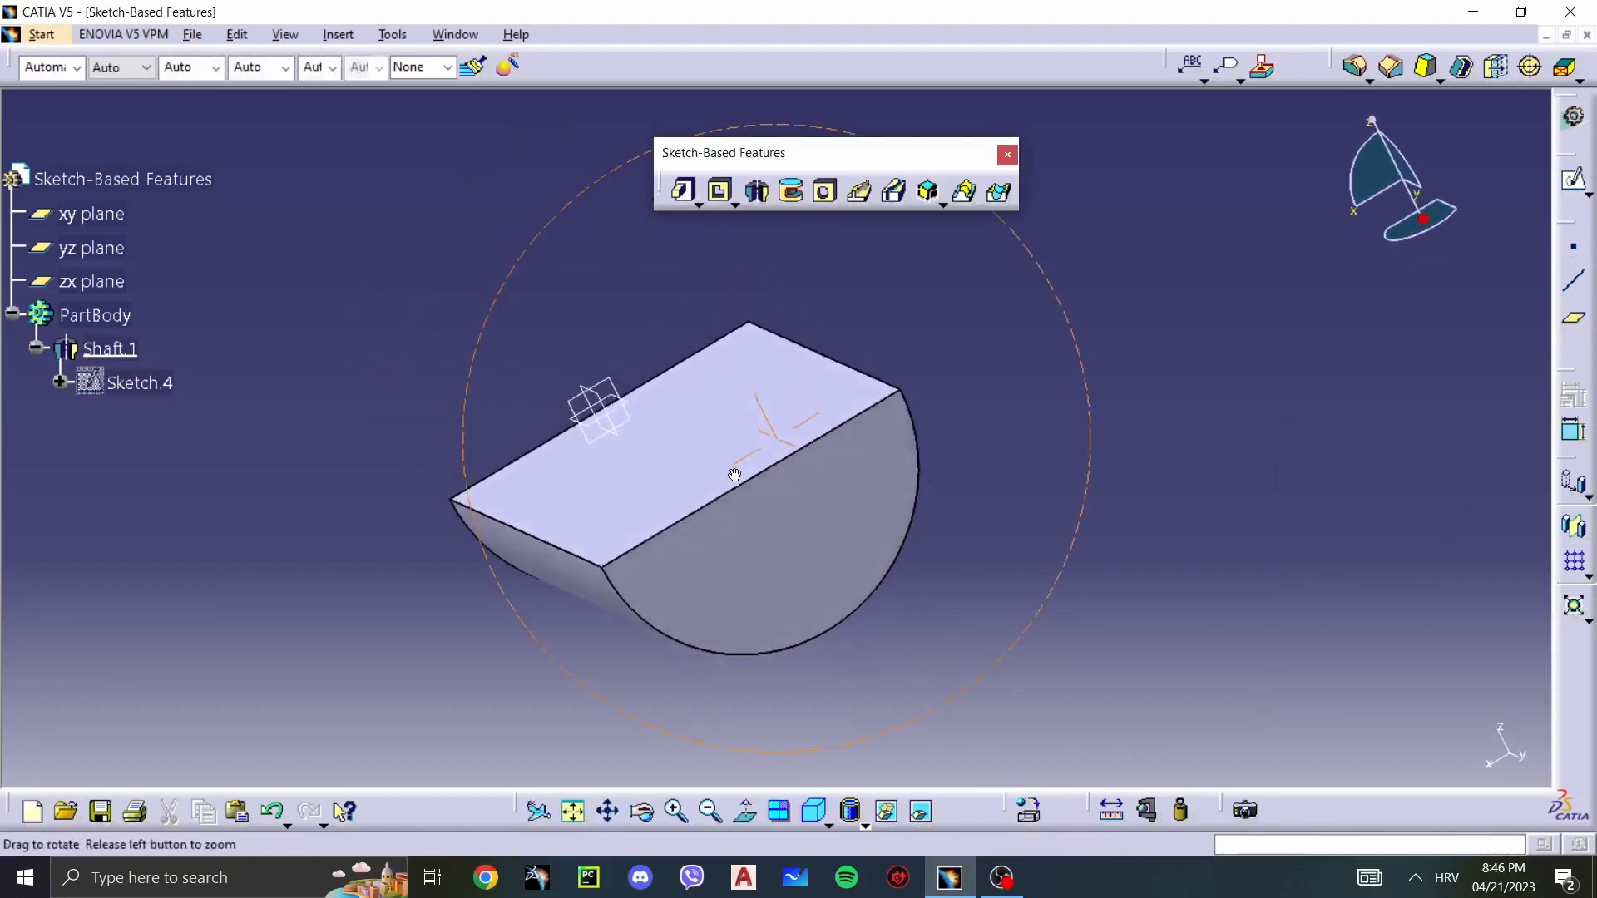
Step: Edit the half shaft to use a thick profile with Thickness1 of 1 mm, preview it and apply the change
{"action": "left_click", "coordinate": [621, 551]}
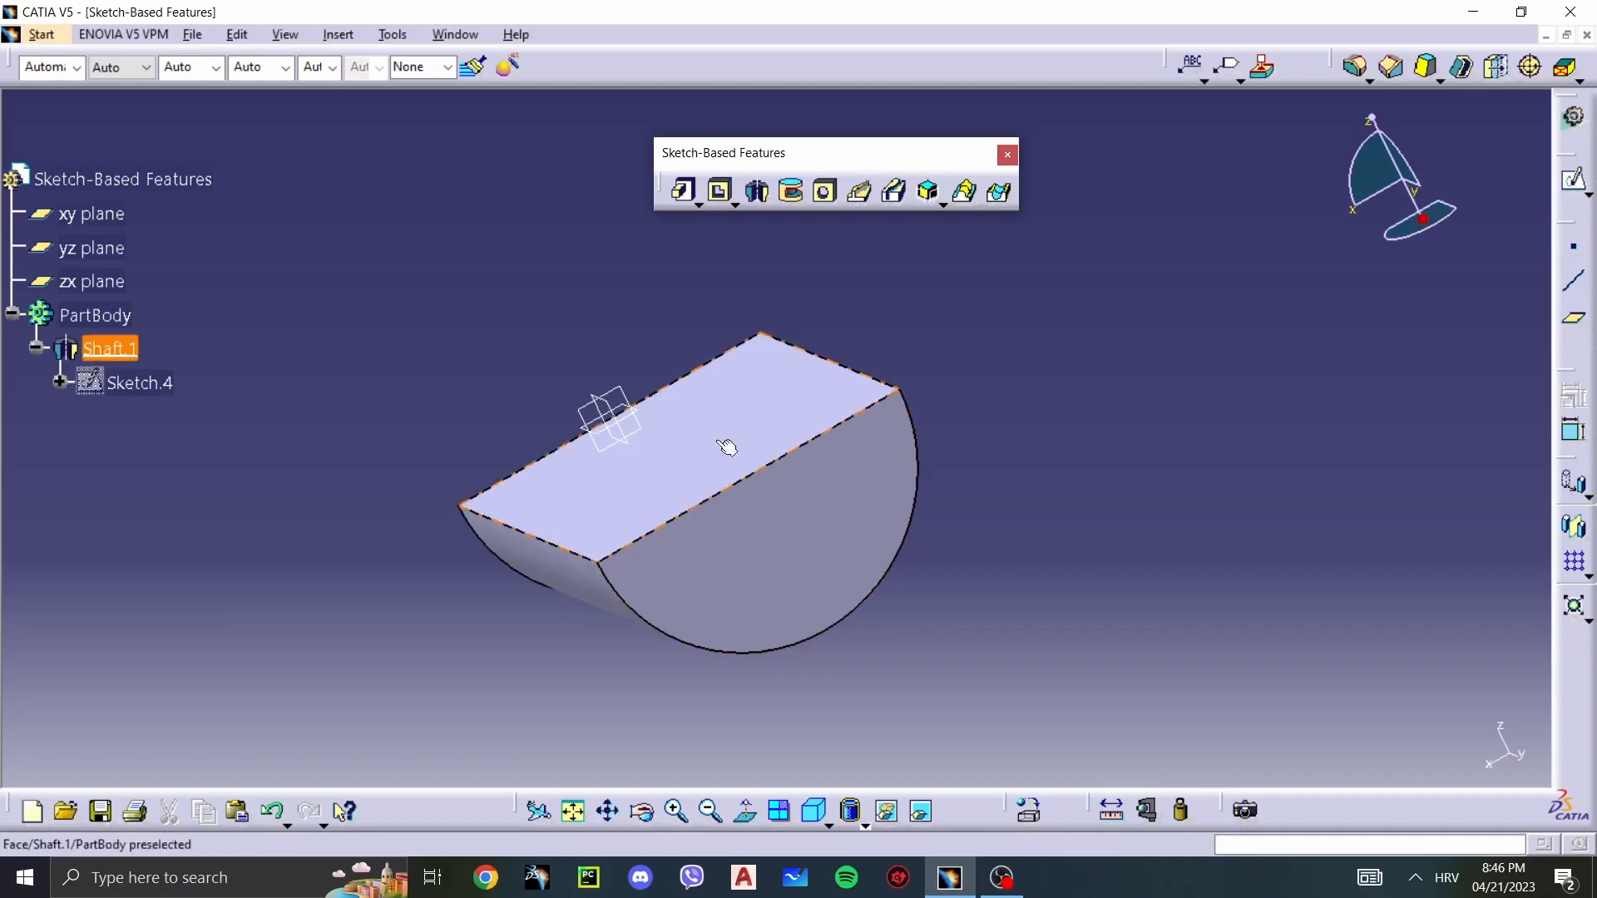
{"action": "double_click", "coordinate": [732, 435]}
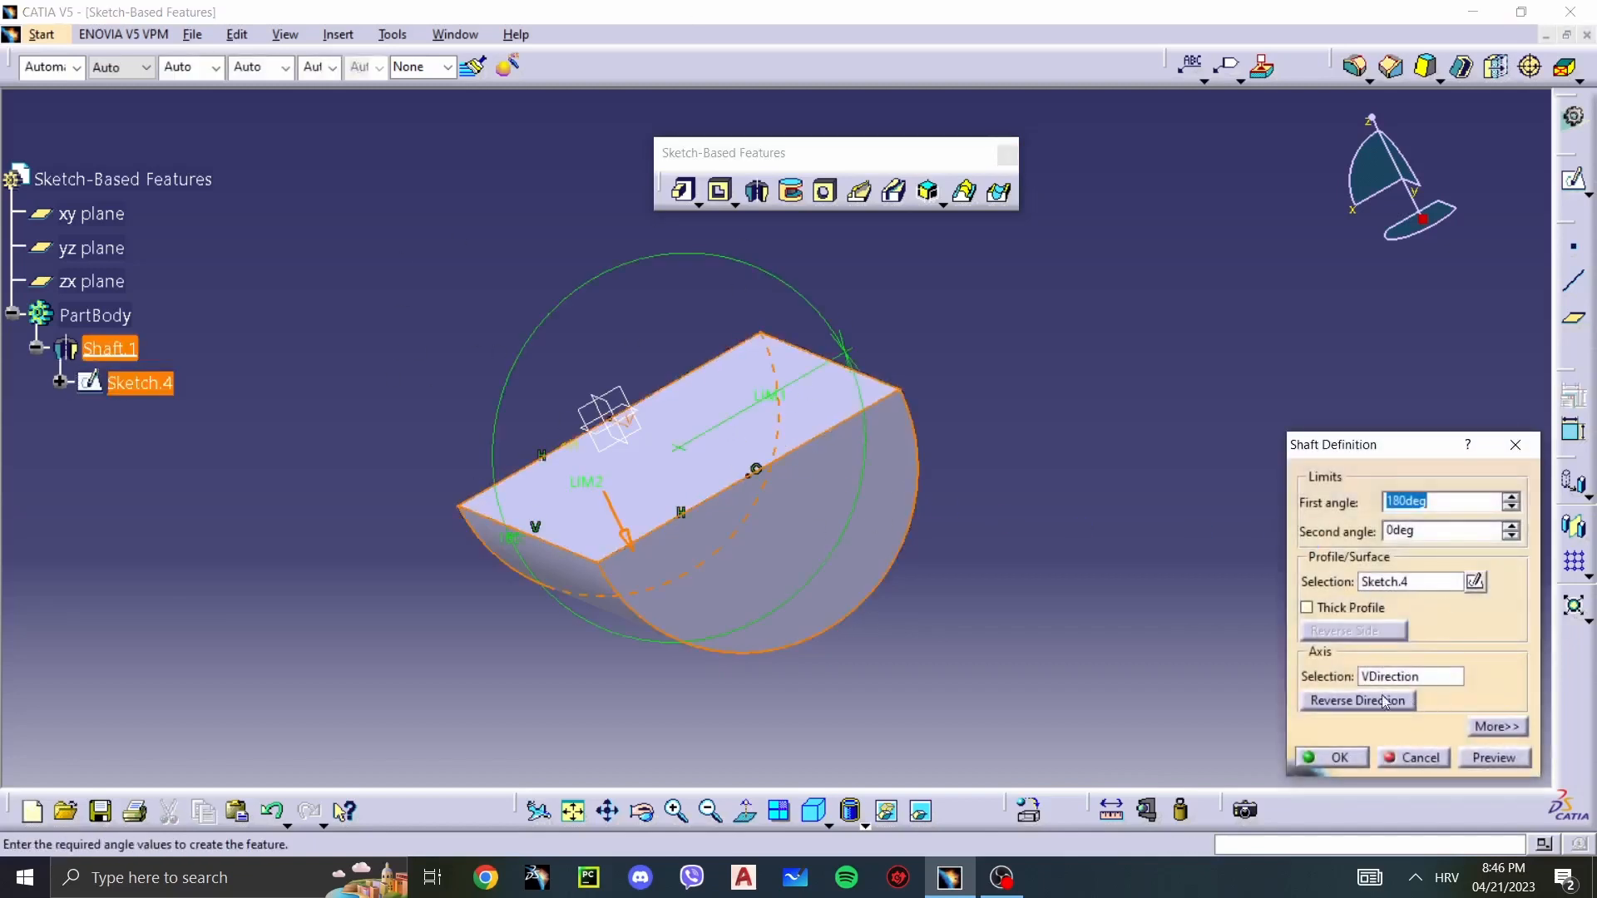
{"action": "left_click", "coordinate": [1307, 608]}
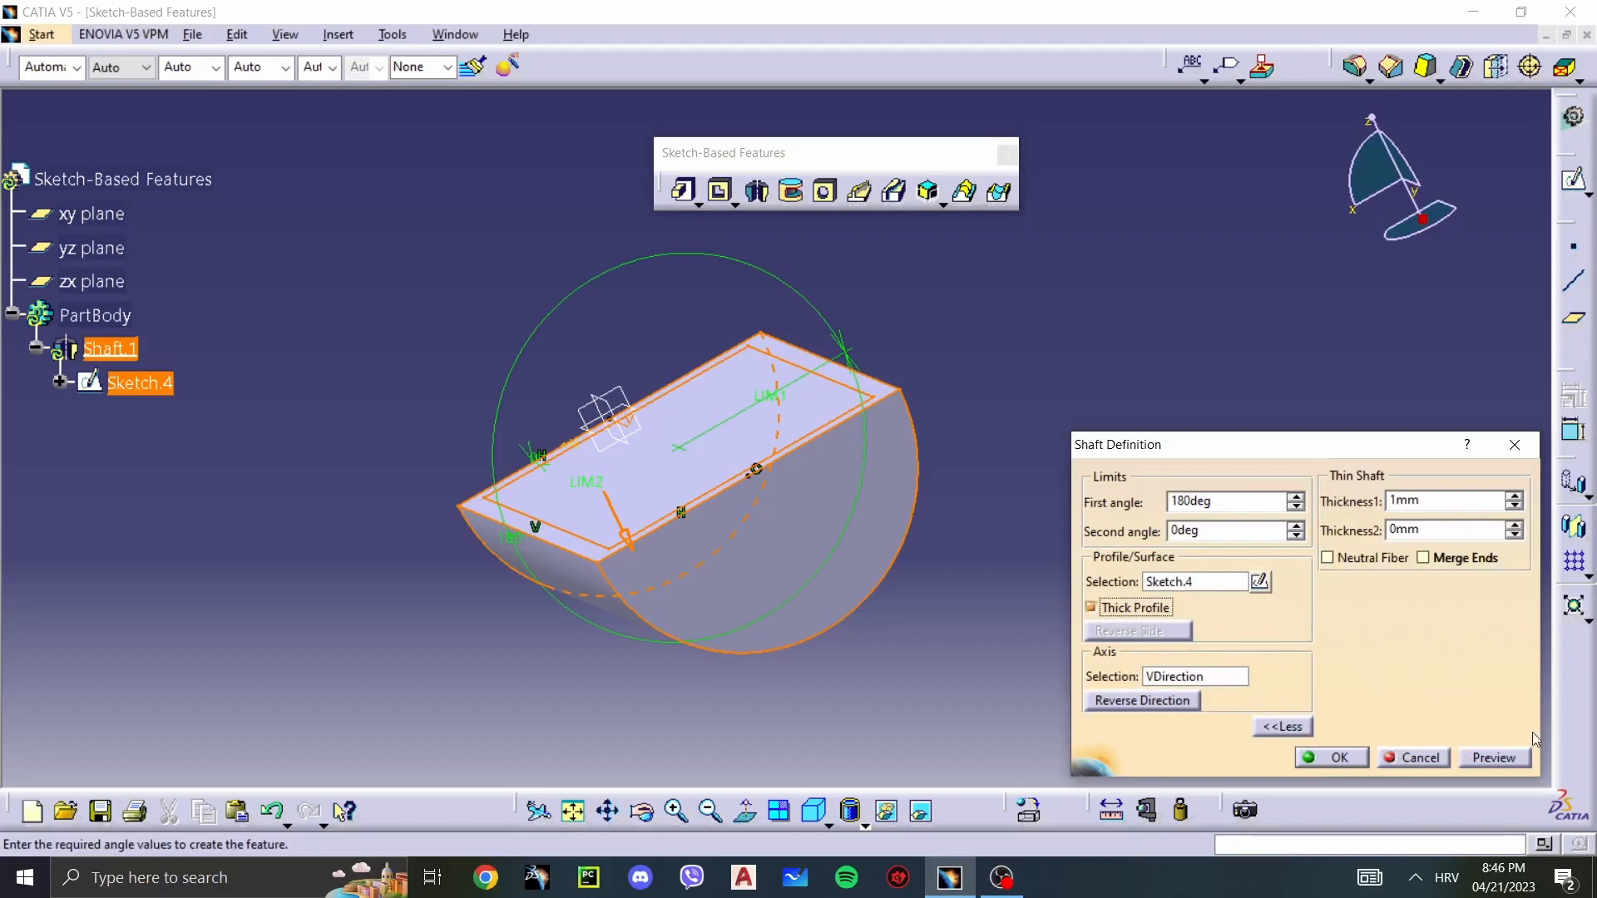
{"action": "left_click", "coordinate": [1474, 756]}
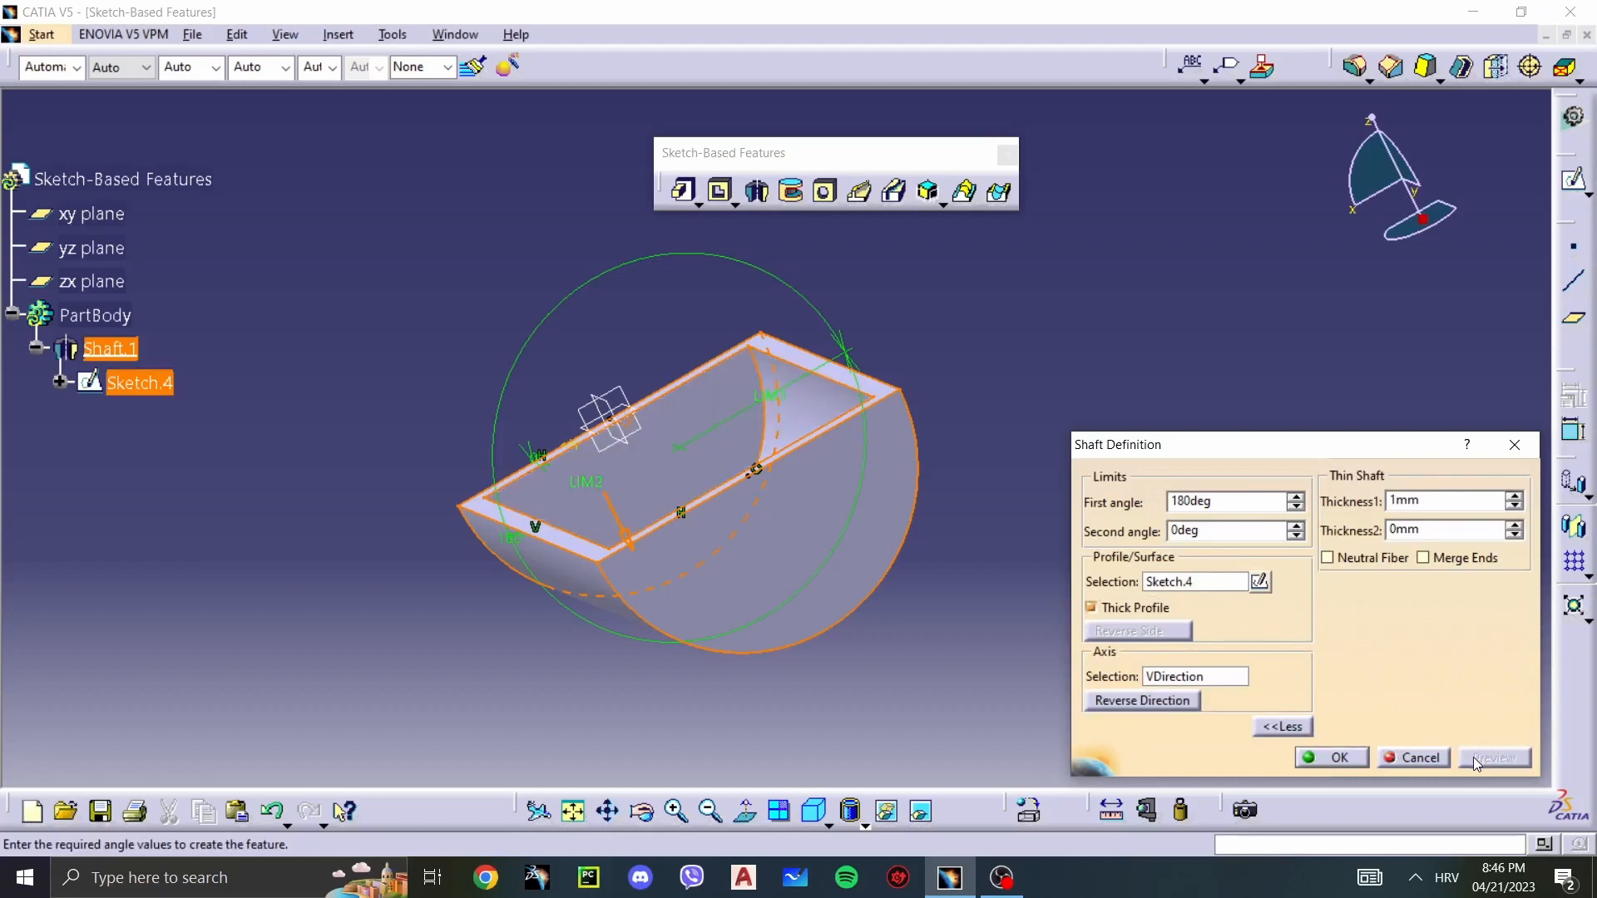
{"action": "left_click", "coordinate": [1332, 759]}
{"action": "middle_click_drag", "start_coordinate": [385, 328], "coordinate": [881, 417]}
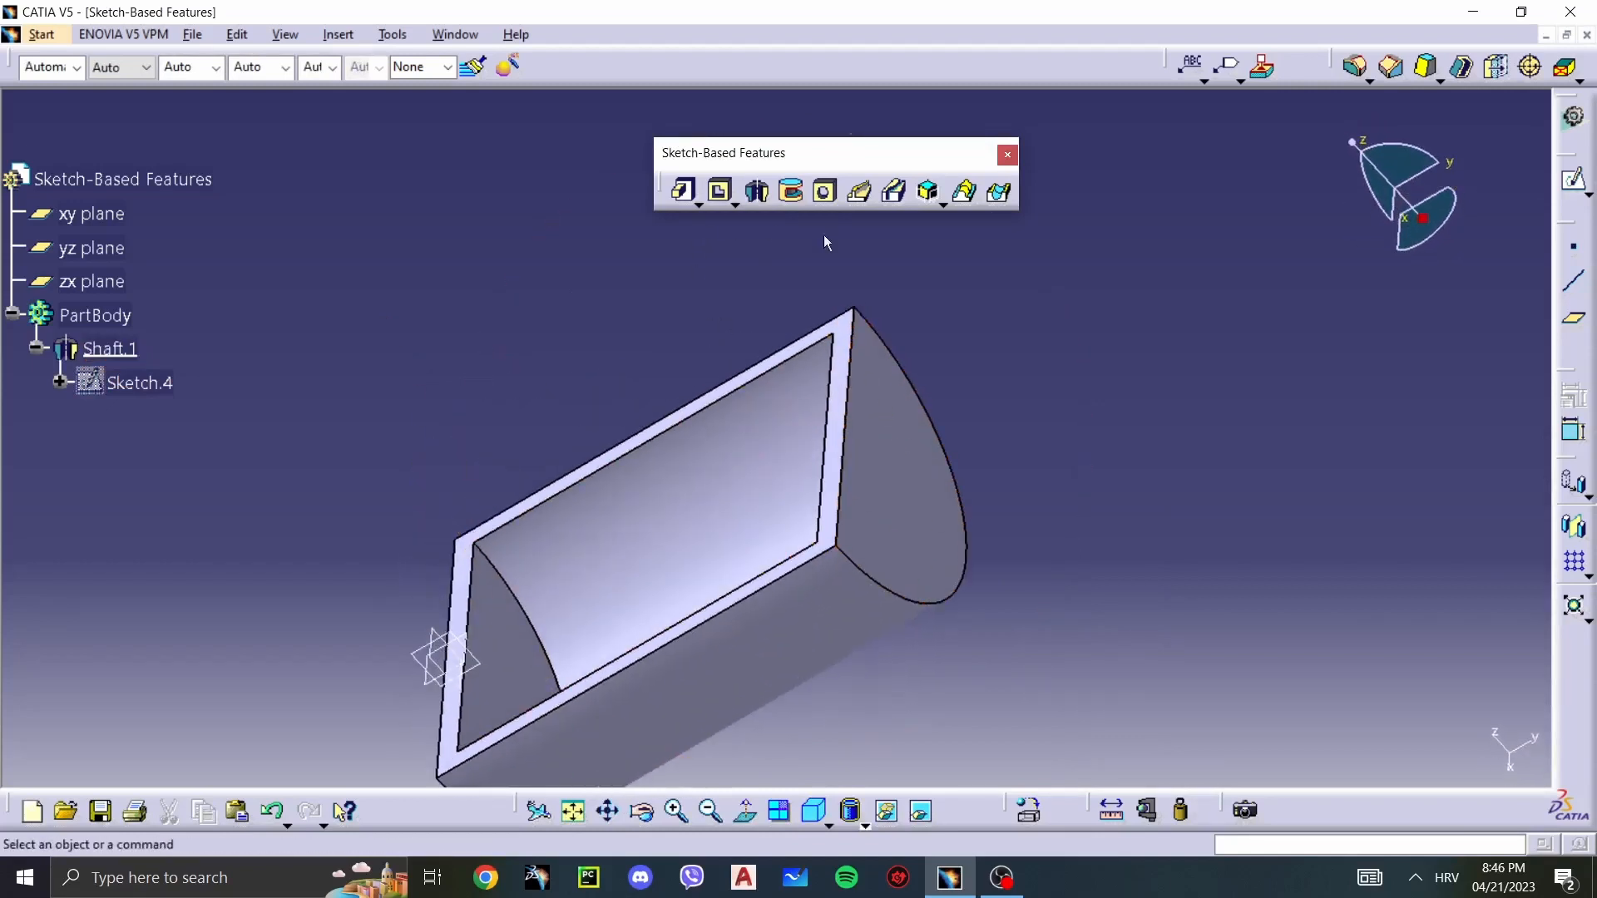
Step: Set the thin-walled shaft's first angle to 360 degrees
{"action": "left_click", "coordinate": [741, 434]}
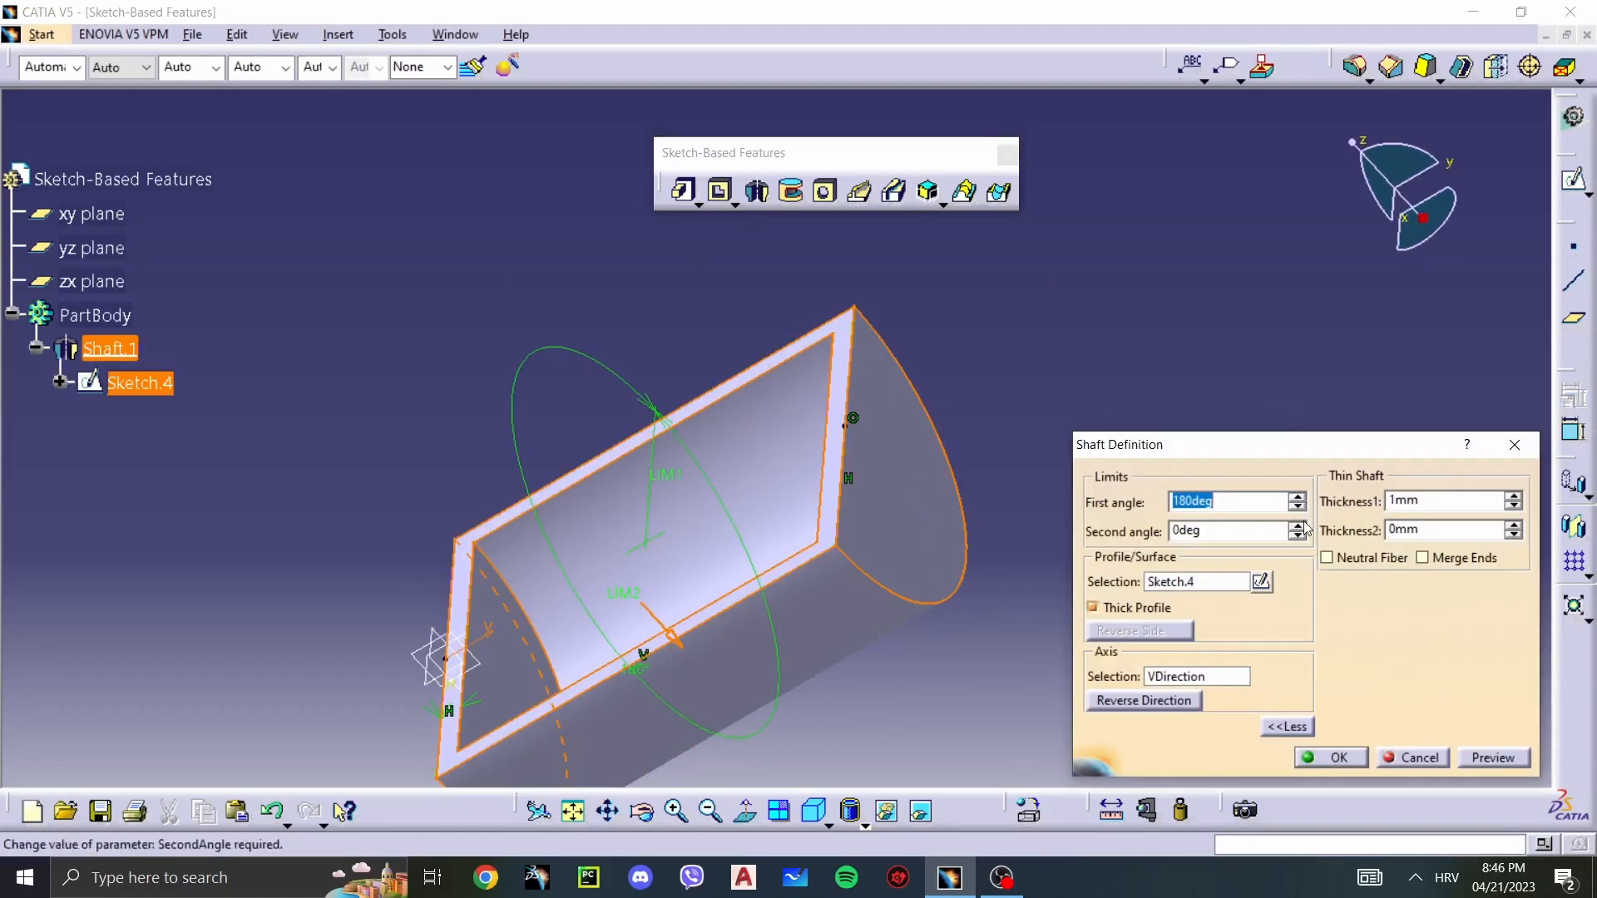
{"action": "type", "text": "360"}
{"action": "left_click", "coordinate": [1331, 757]}
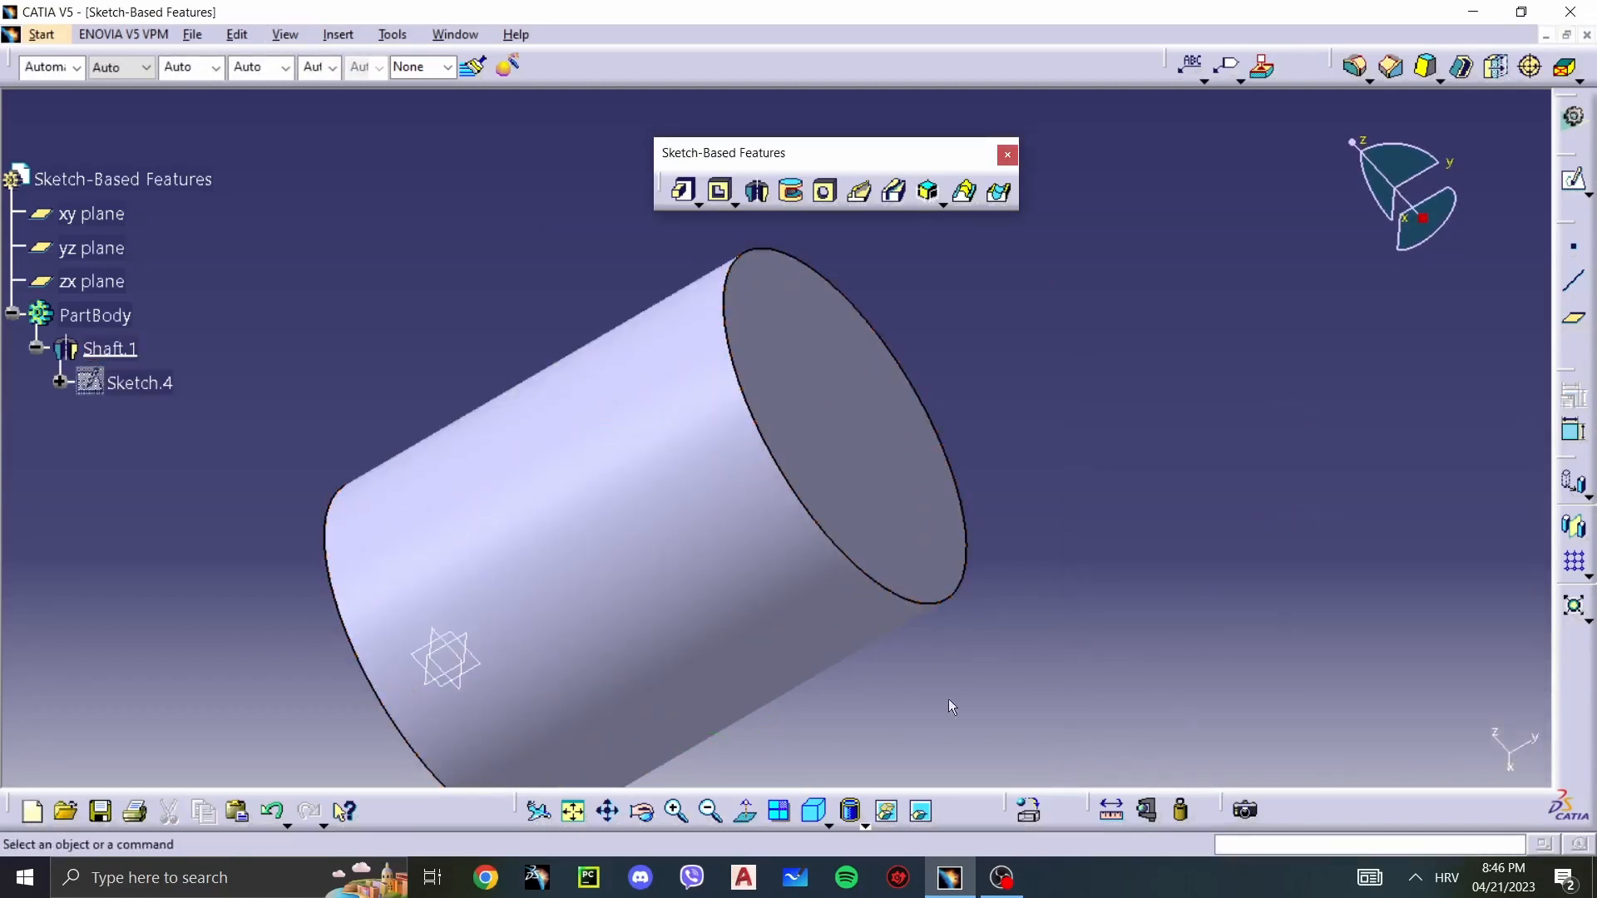
Step: Make the shaft solid with a 180-degree first angle, previewing its reversed direction before flipping it back and applying the edit
{"action": "double_click", "coordinate": [805, 689]}
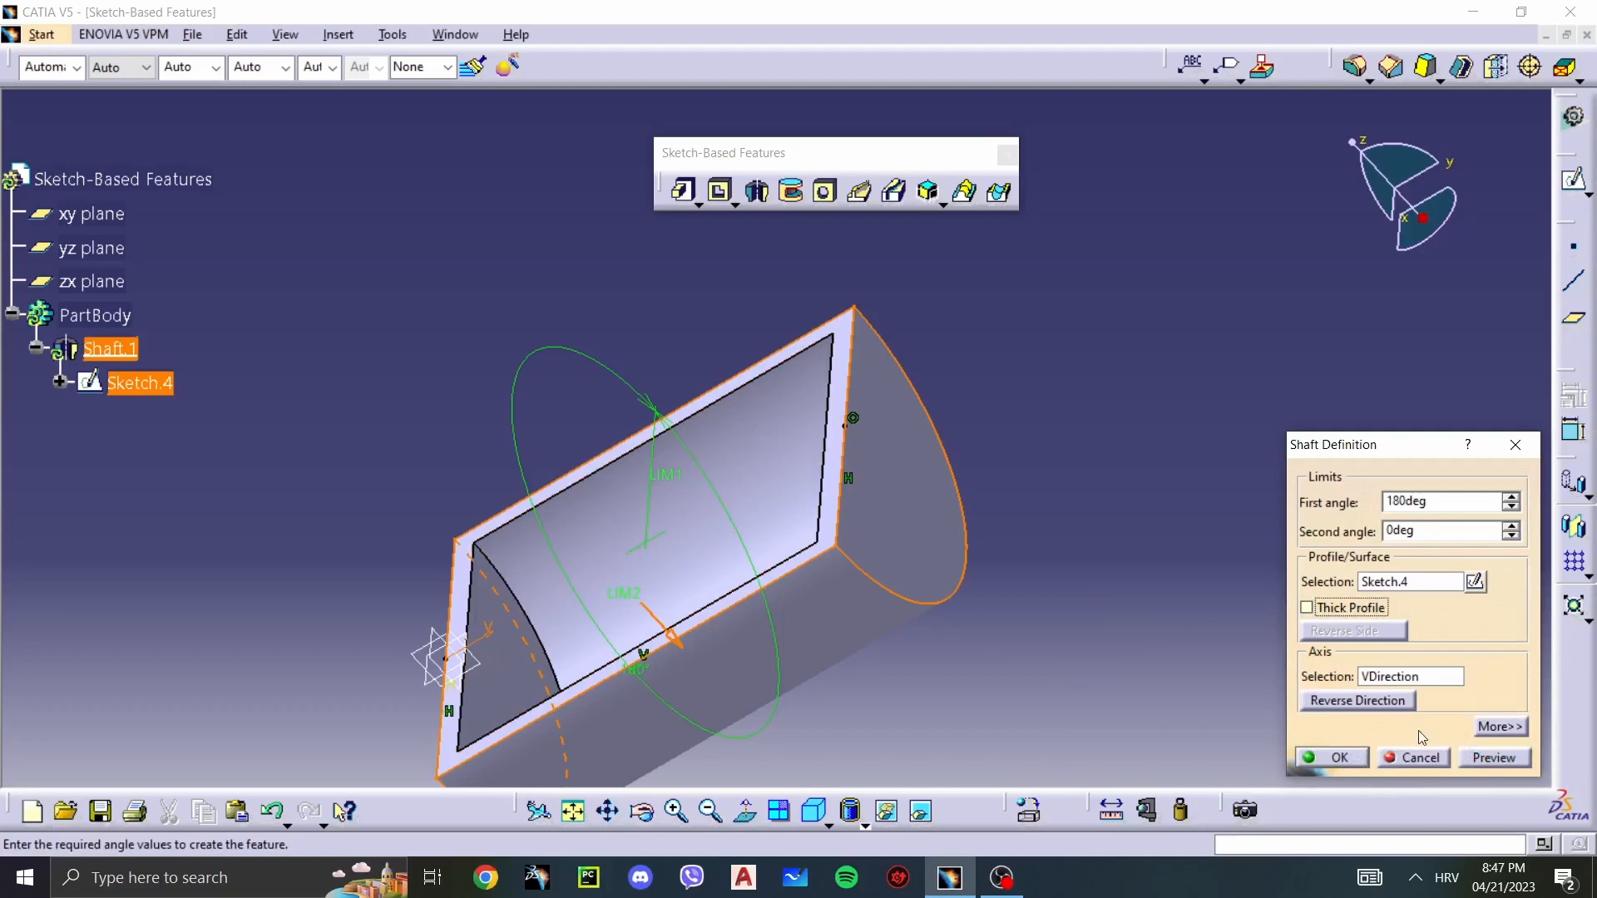
{"action": "left_click", "coordinate": [1324, 703]}
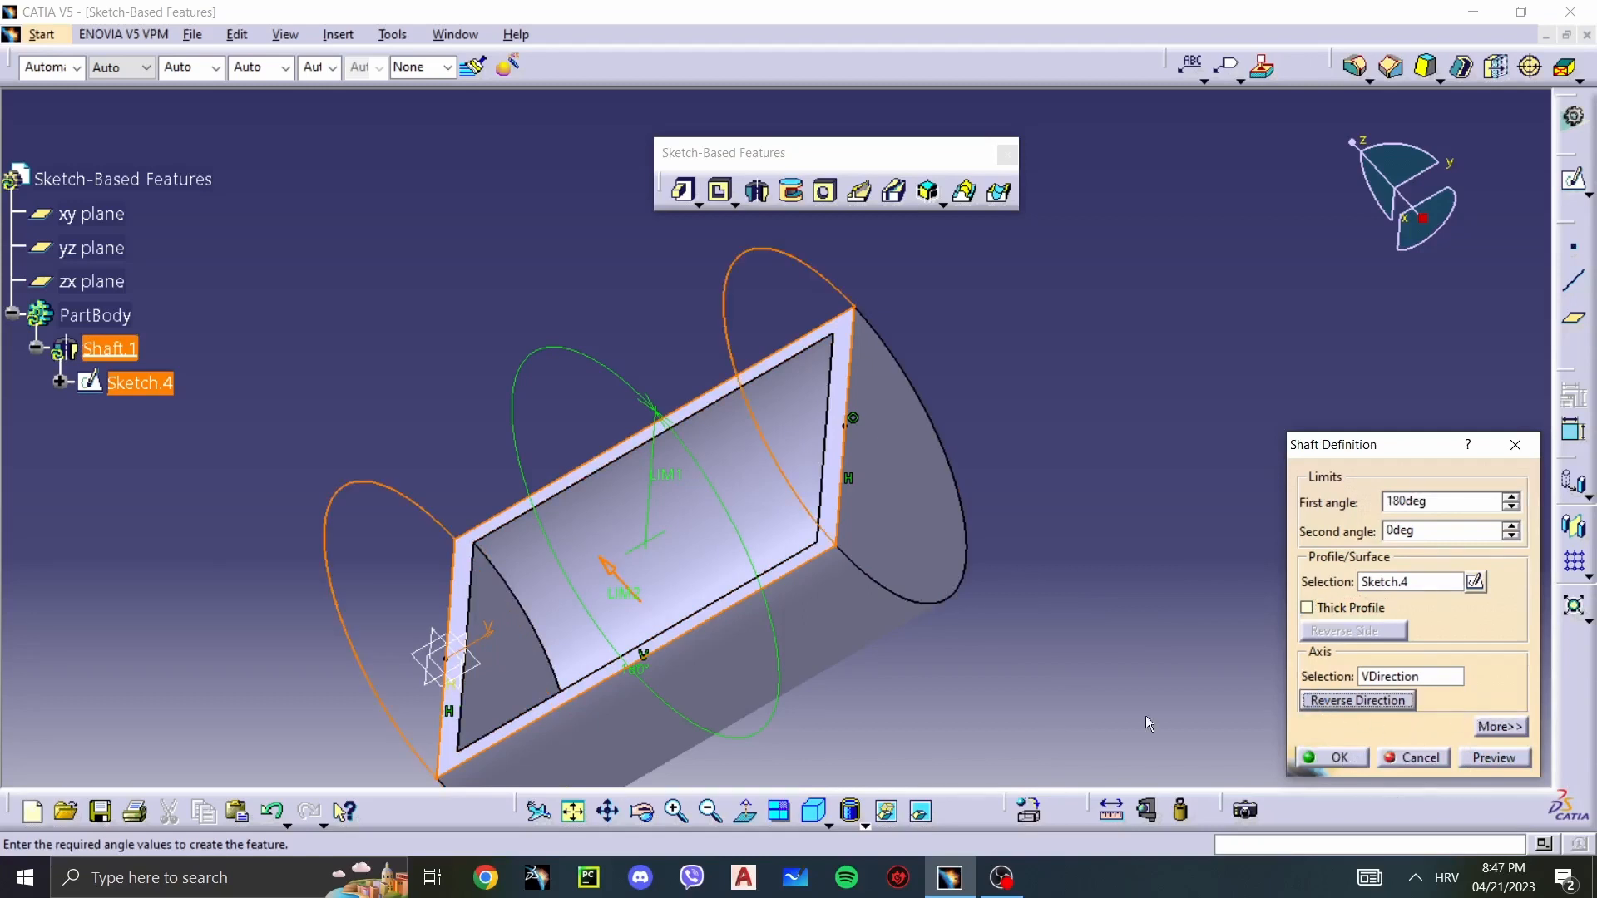
{"action": "left_click", "coordinate": [1502, 762]}
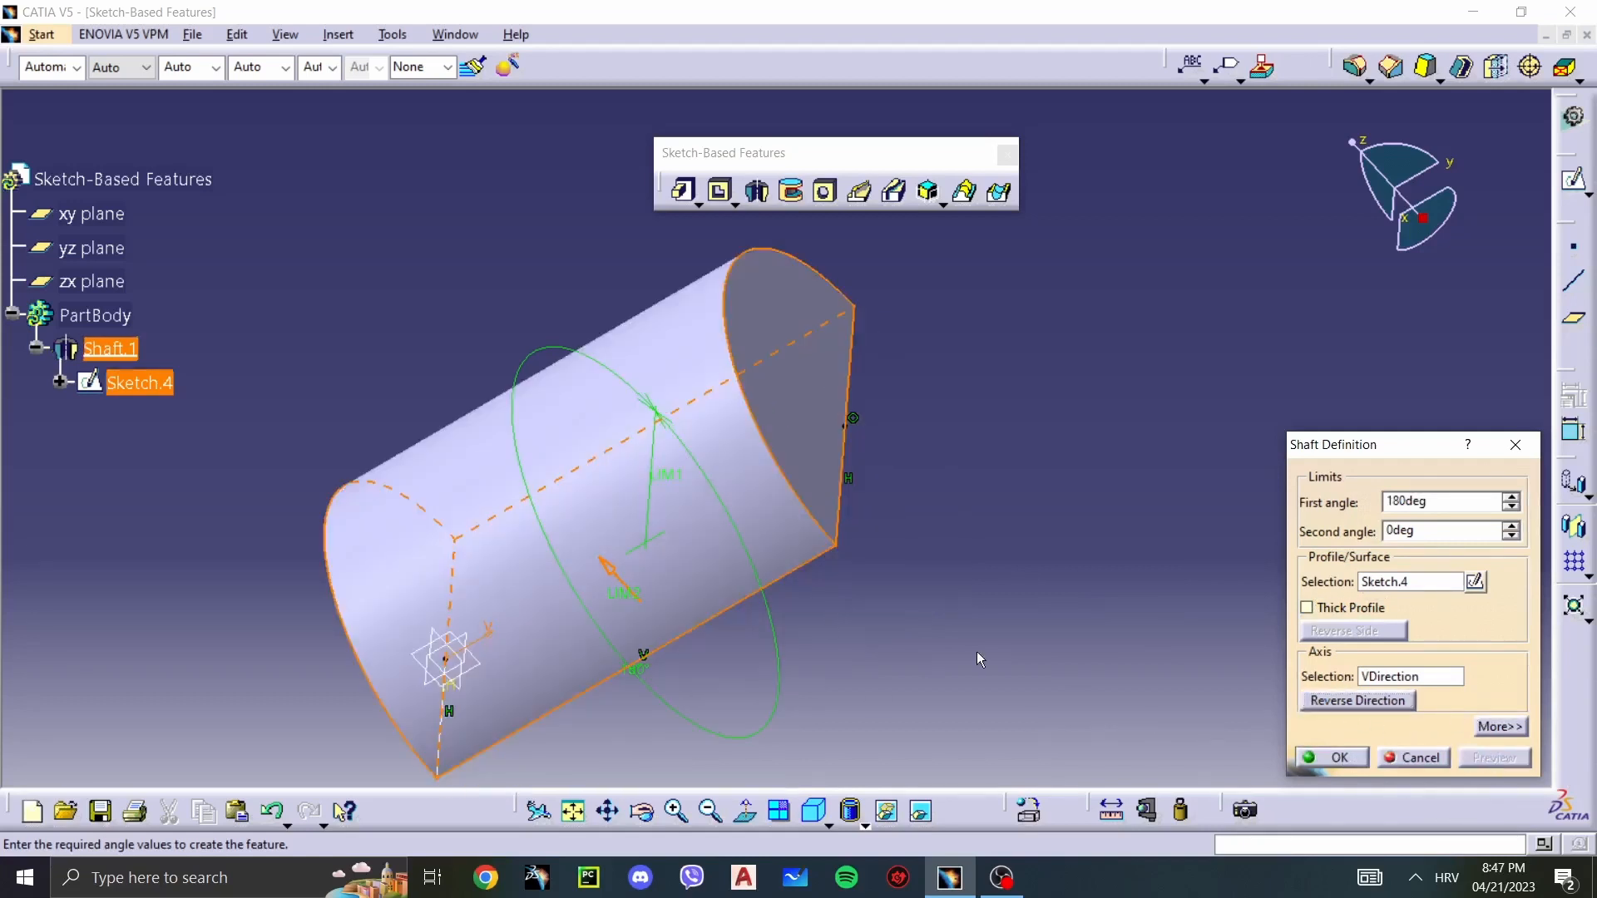
{"action": "middle_click_drag", "start_coordinate": [977, 653], "coordinate": [763, 480]}
{"action": "scroll", "coordinate": [763, 481], "scroll_direction": "up", "scroll_amount": 1}
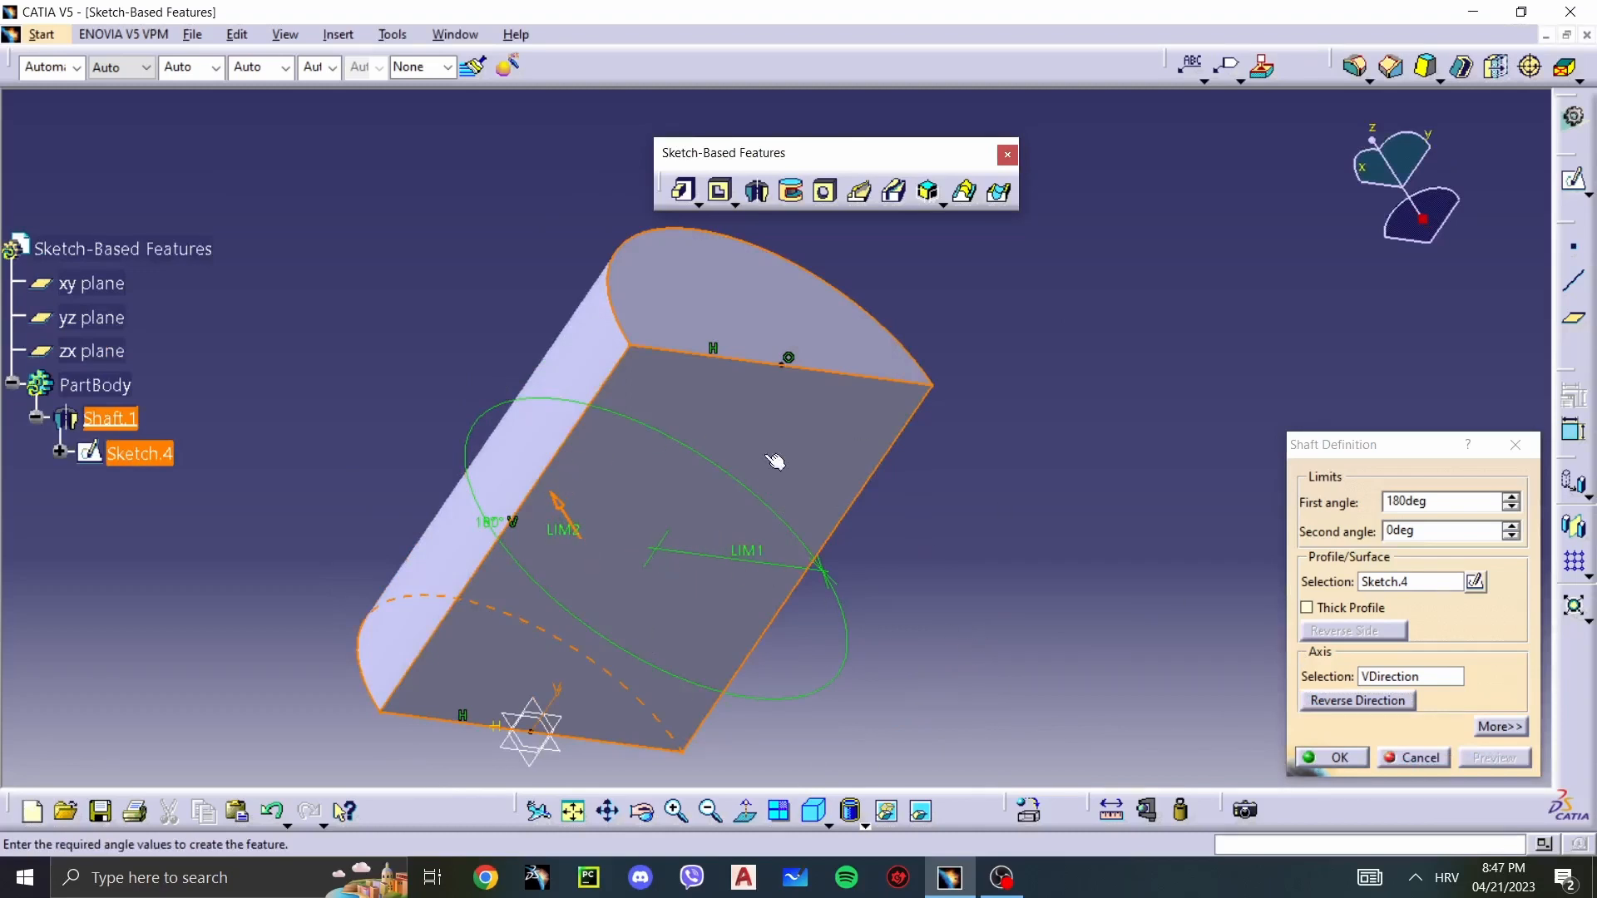
{"action": "left_click", "coordinate": [564, 518]}
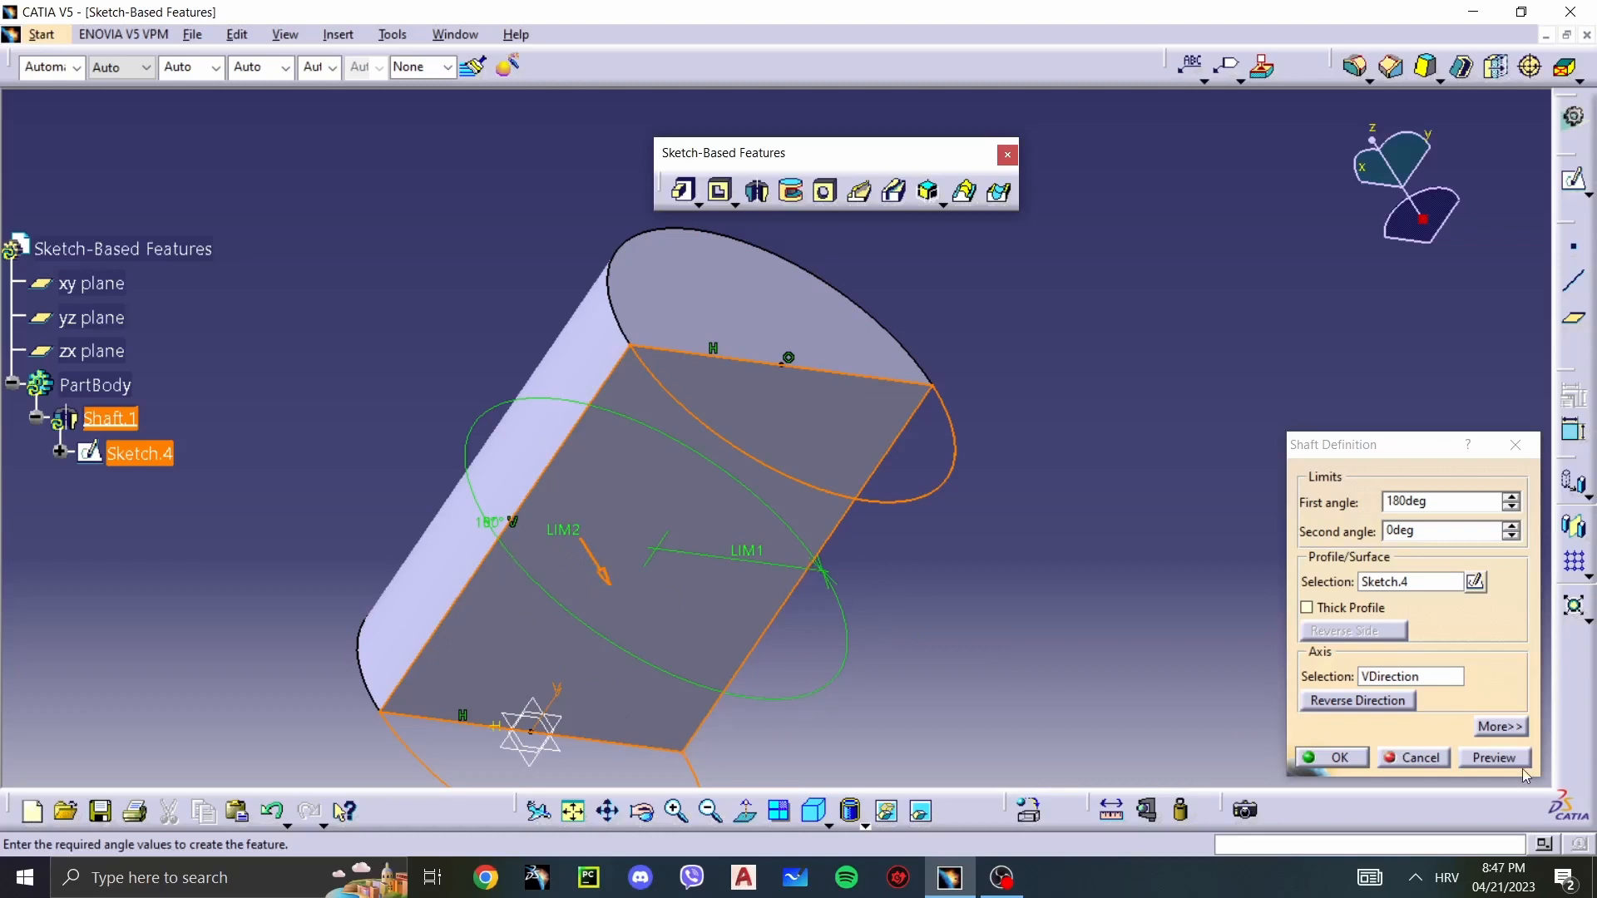
{"action": "left_click", "coordinate": [1335, 757]}
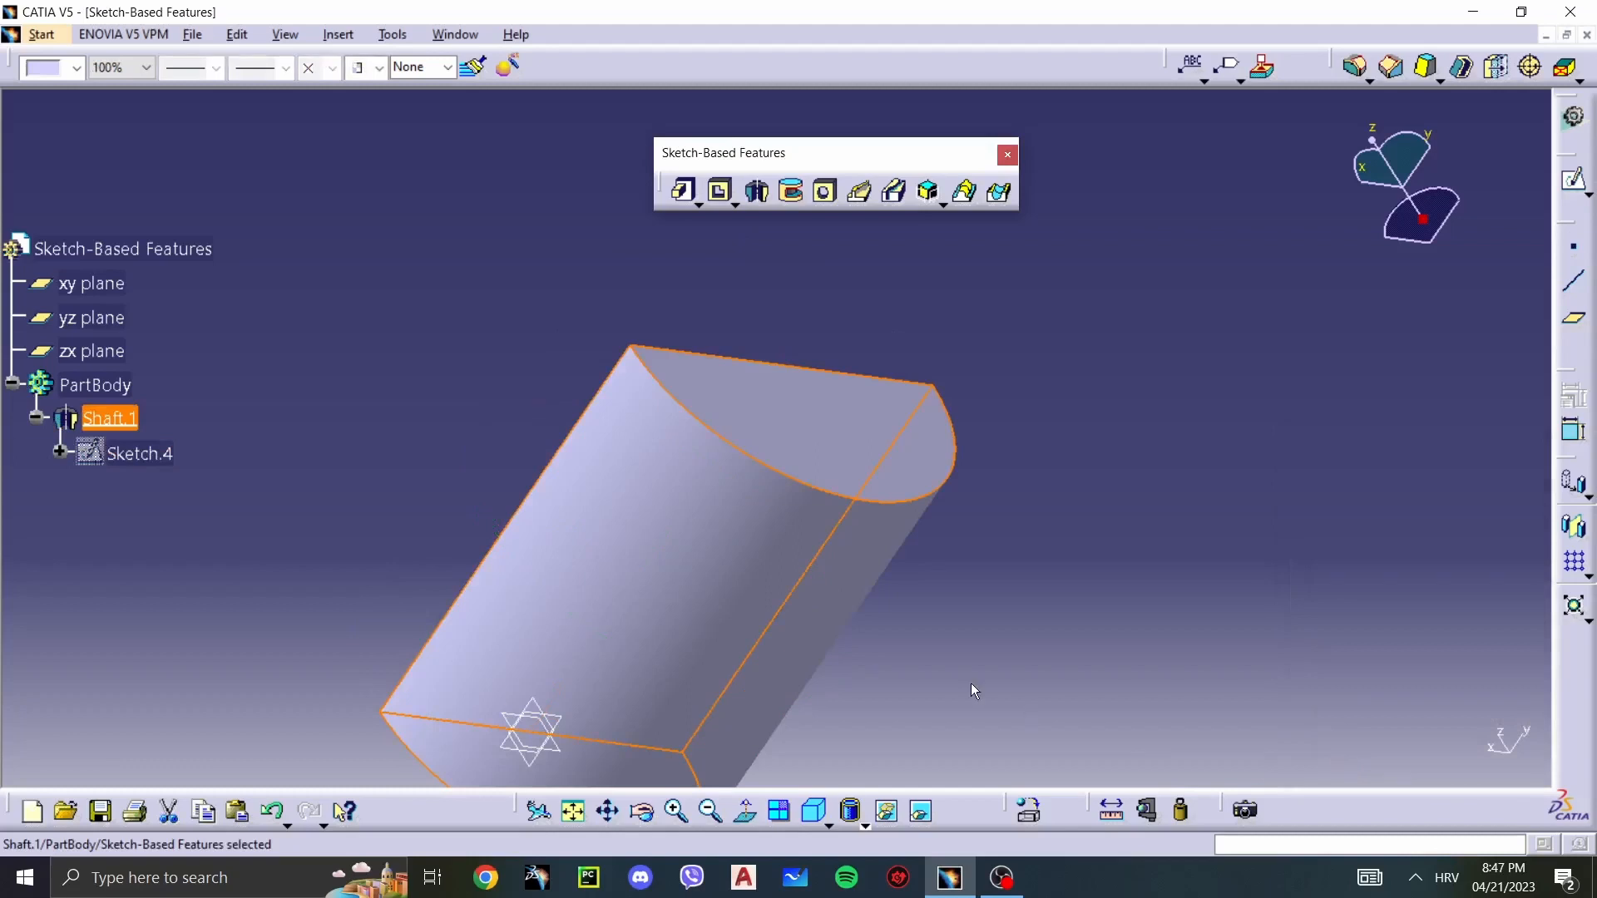
Step: Edit the half shaft to a full revolution by setting its first angle to 360 degrees
{"action": "left_click", "coordinate": [1002, 687]}
{"action": "double_click", "coordinate": [726, 574]}
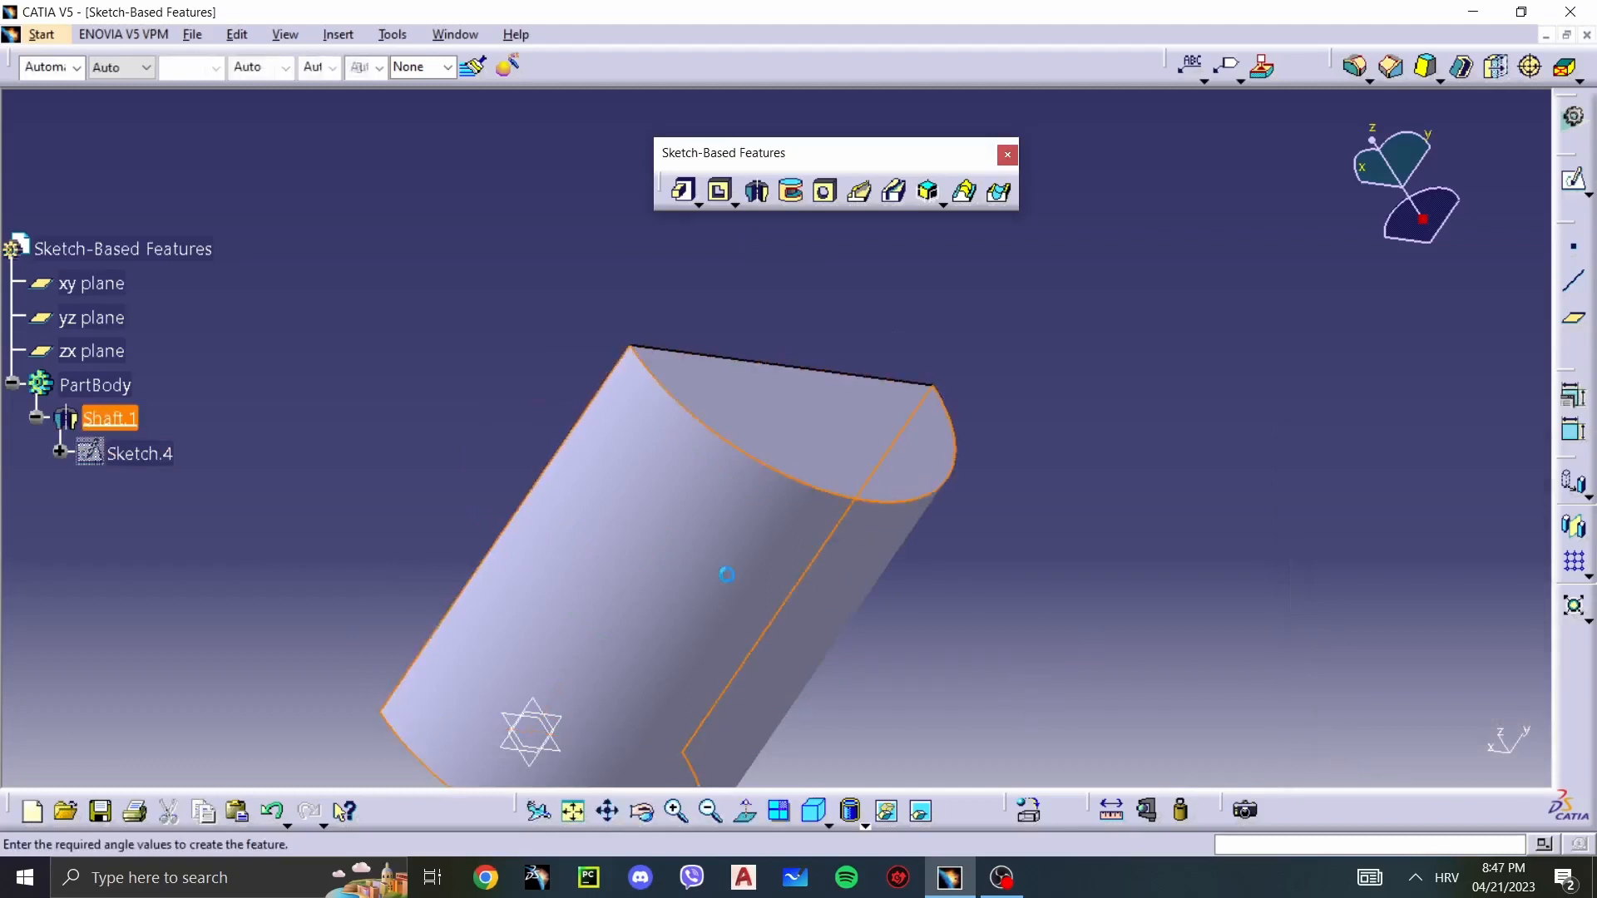
{"action": "type", "text": "360"}
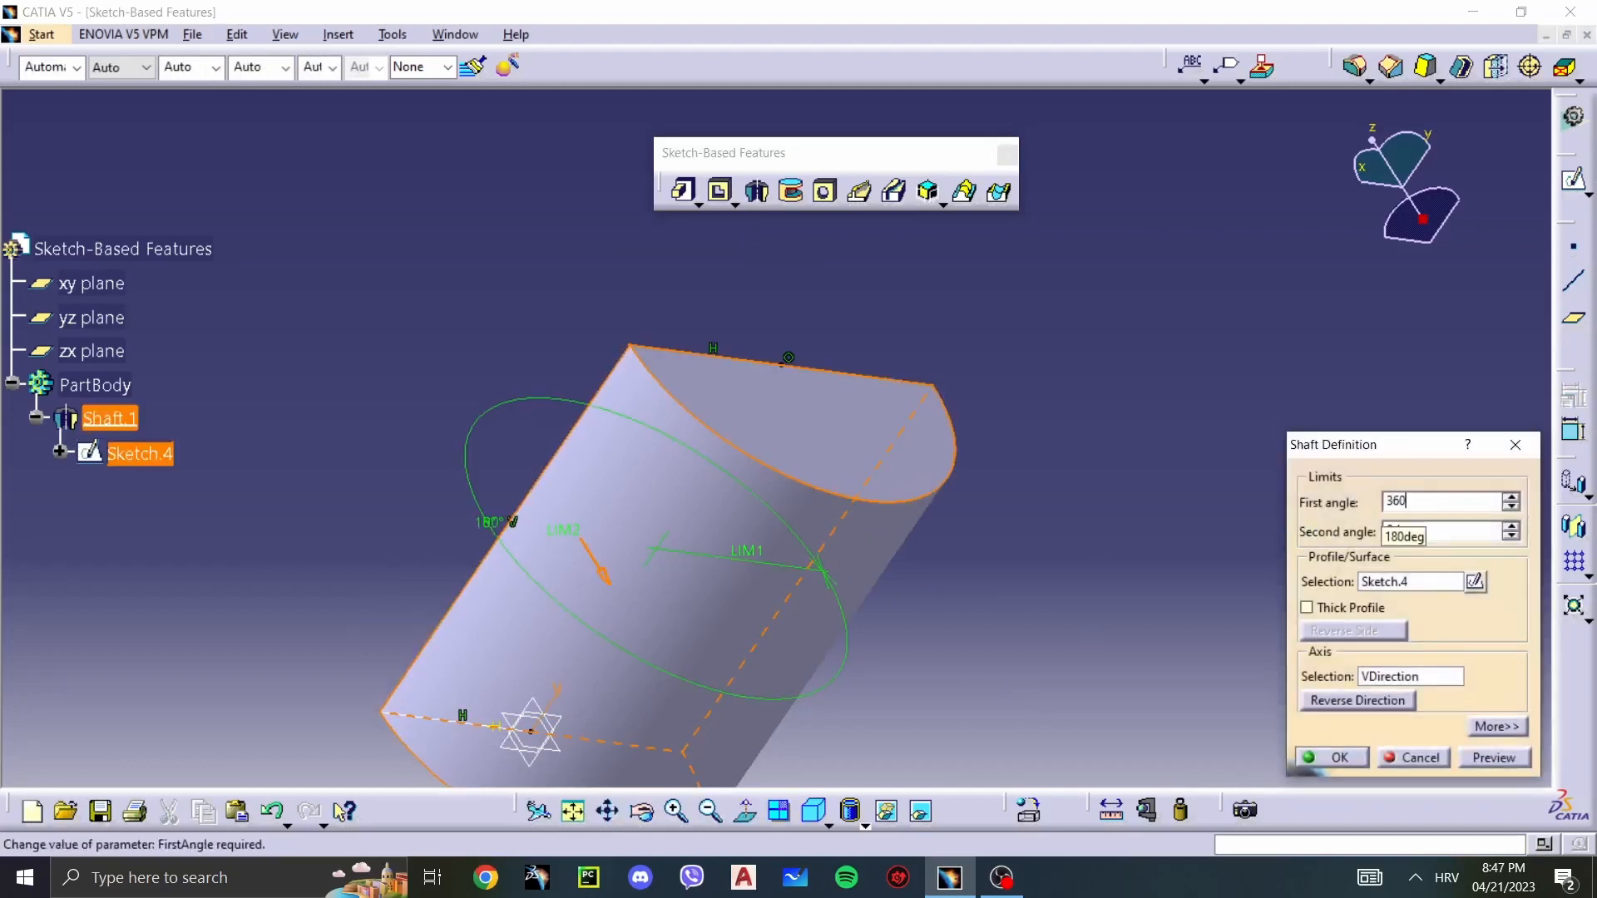
{"action": "key", "text": "Return"}
{"action": "left_click", "coordinate": [886, 328]}
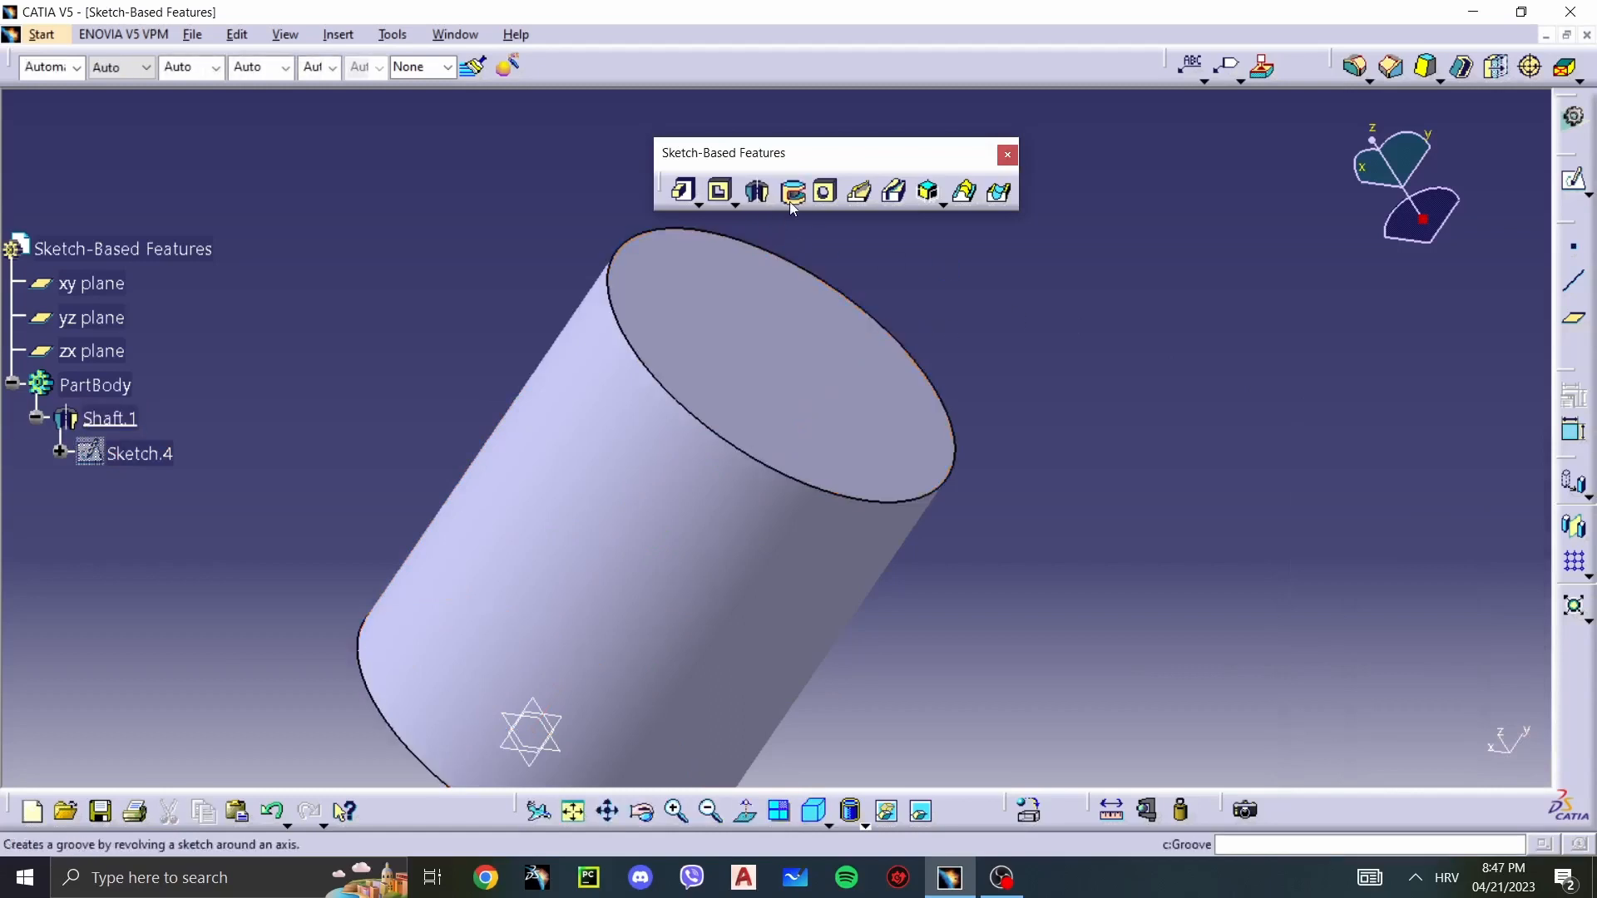
Step: Sketch a rectangle about 3 by 4 mm on the yz plane, straddling the cylinder's outer silhouette edge, and exit the sketch
{"action": "left_click", "coordinate": [823, 620]}
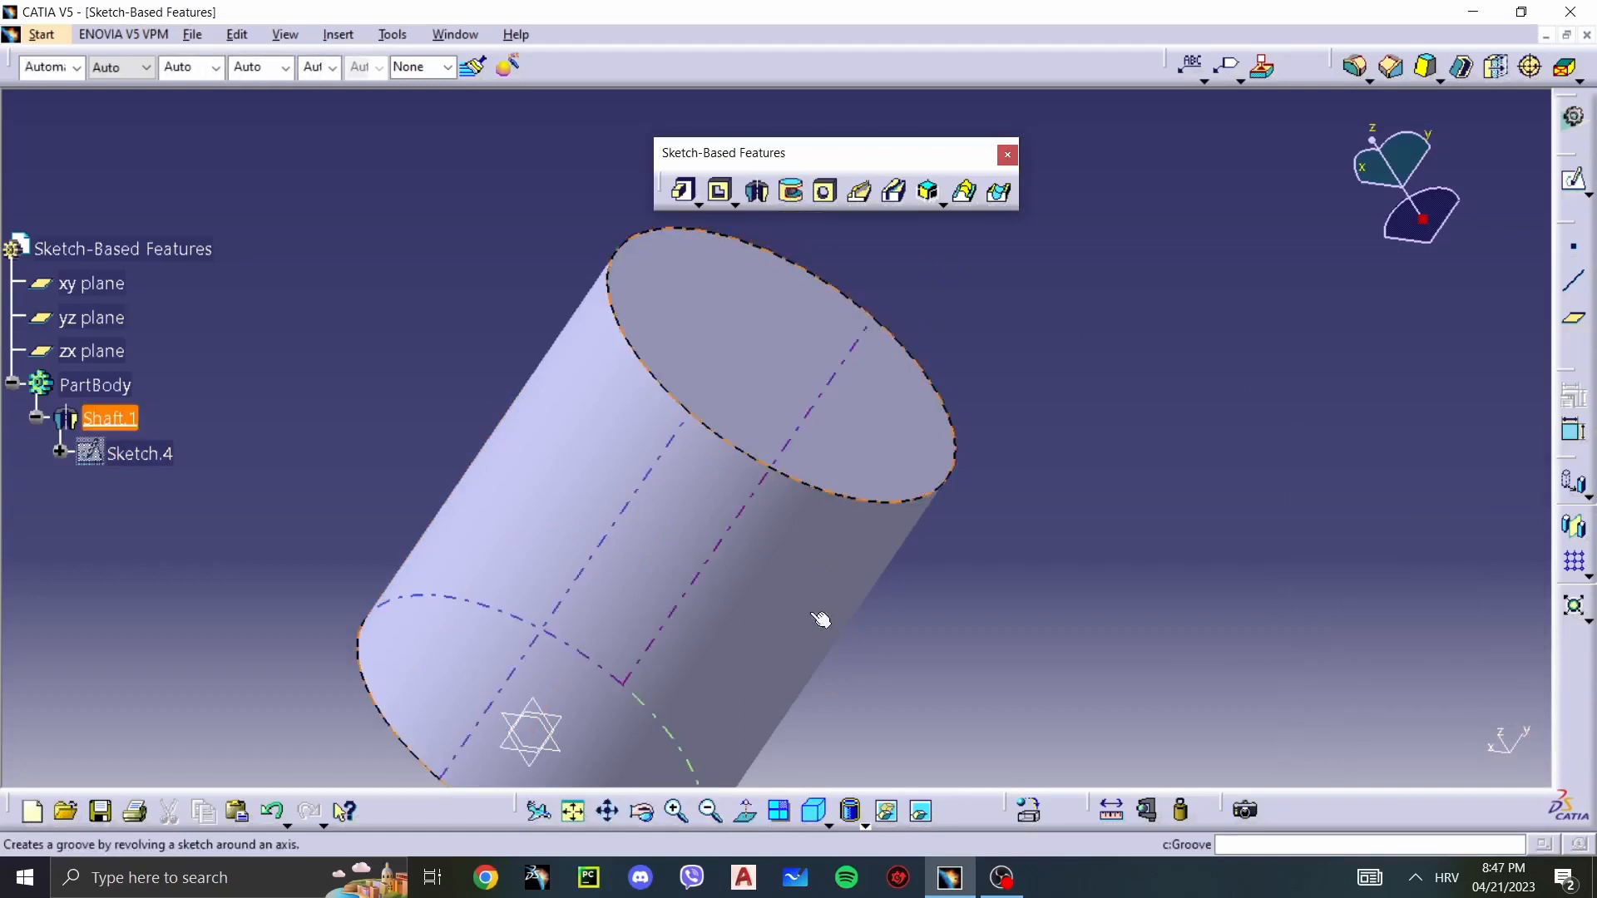
{"action": "middle_click_drag", "start_coordinate": [823, 621], "coordinate": [1087, 449]}
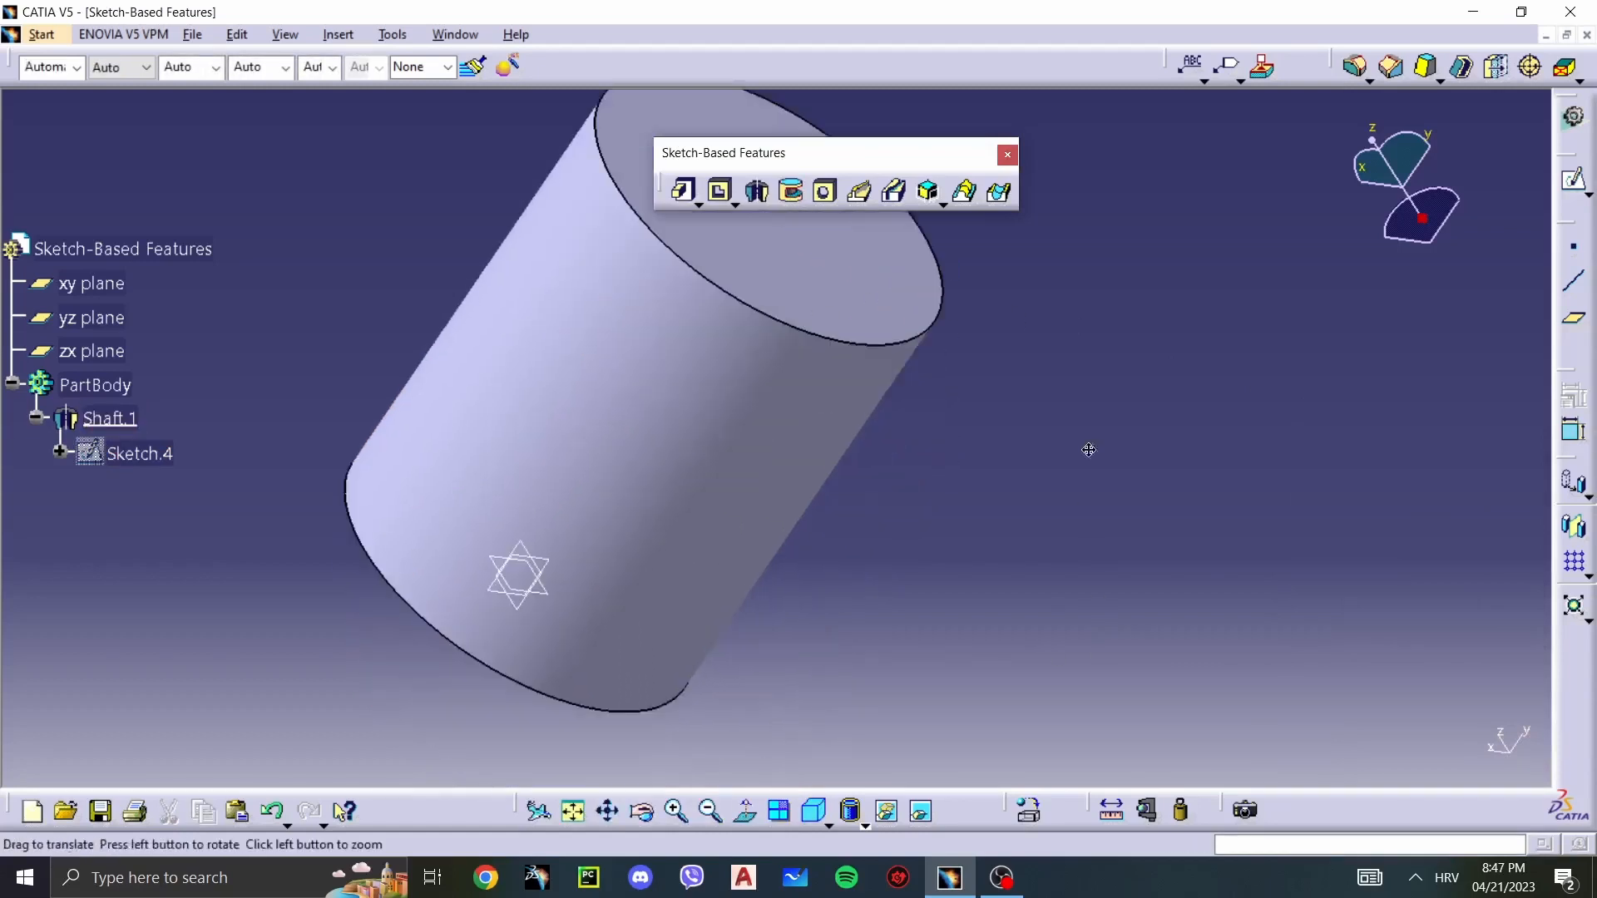
{"action": "left_click", "coordinate": [535, 596]}
{"action": "left_click", "coordinate": [1572, 180]}
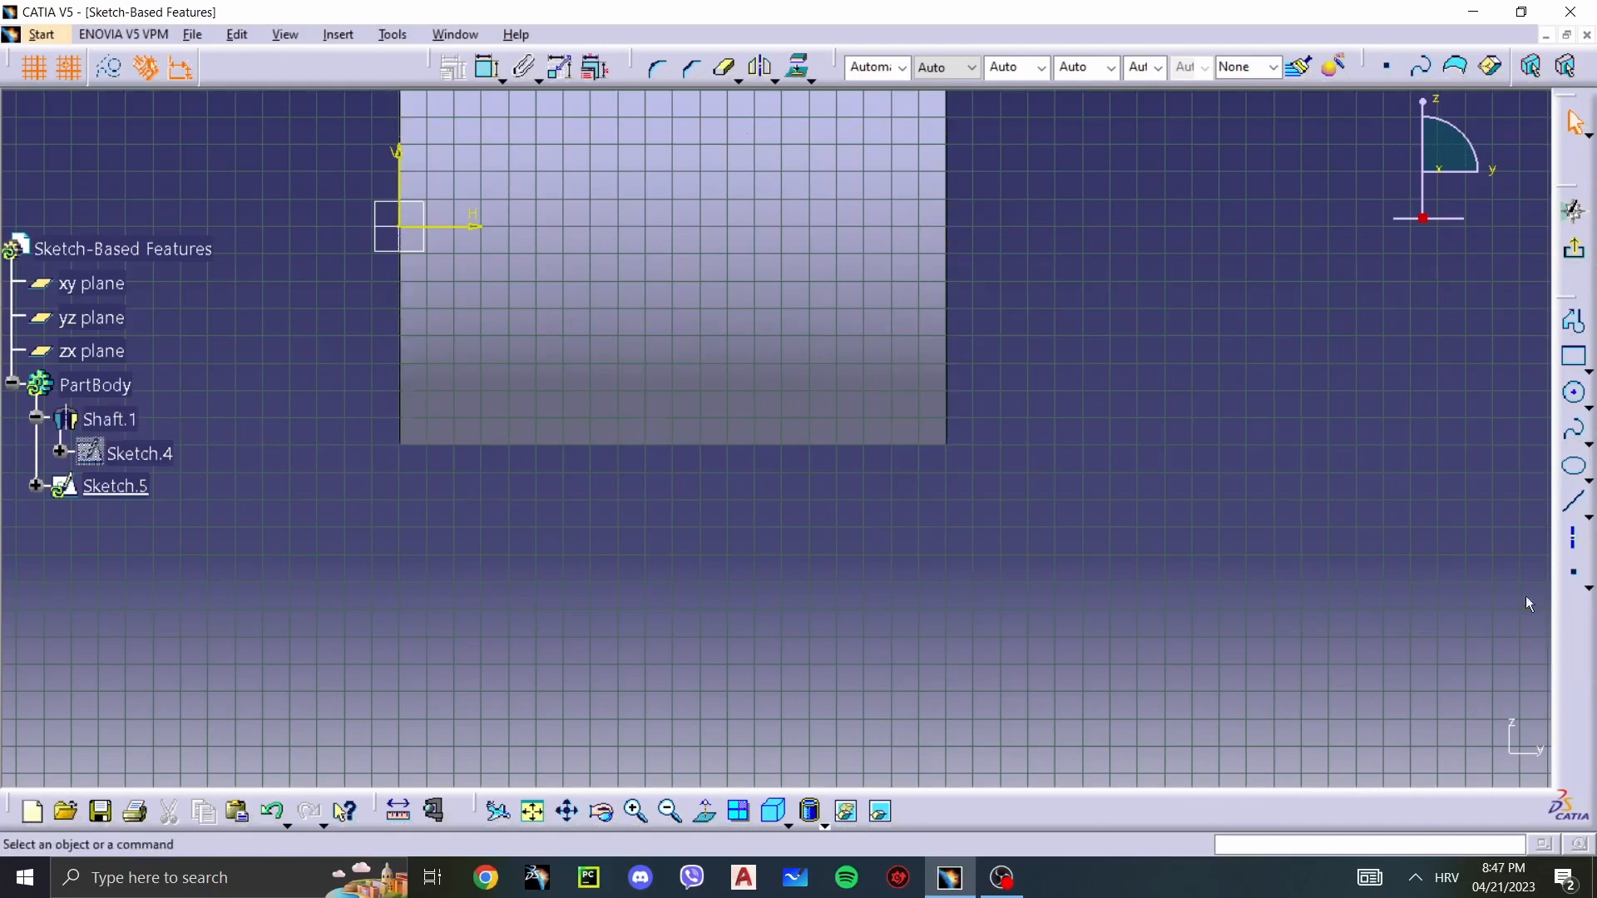
{"action": "left_click", "coordinate": [1574, 358]}
{"action": "left_click", "coordinate": [701, 500]}
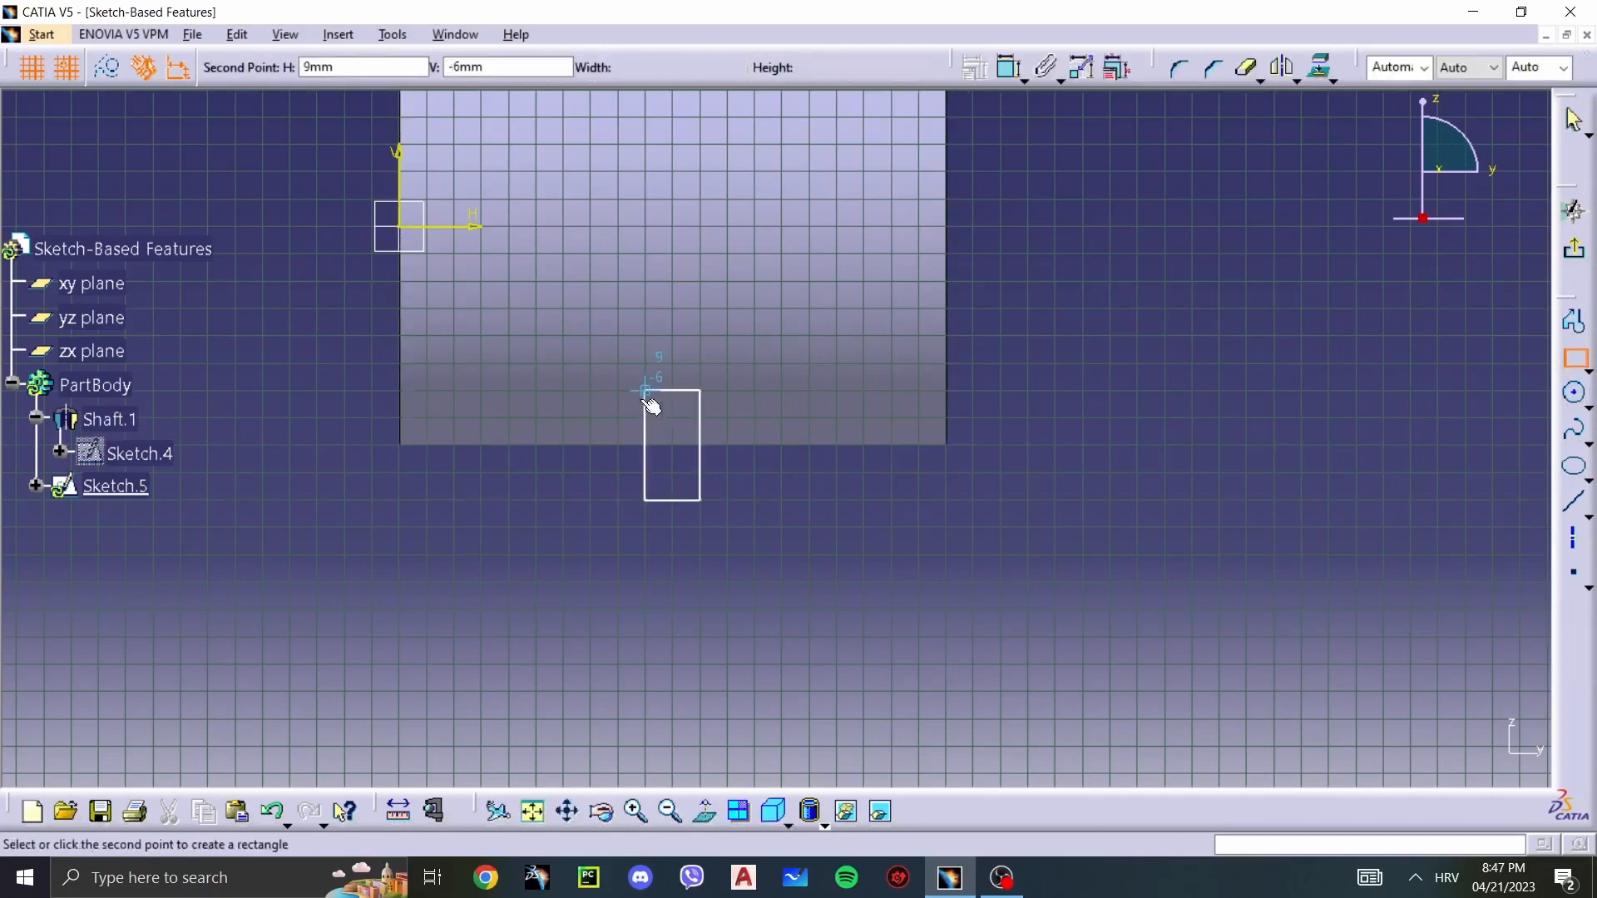
{"action": "left_click", "coordinate": [618, 390]}
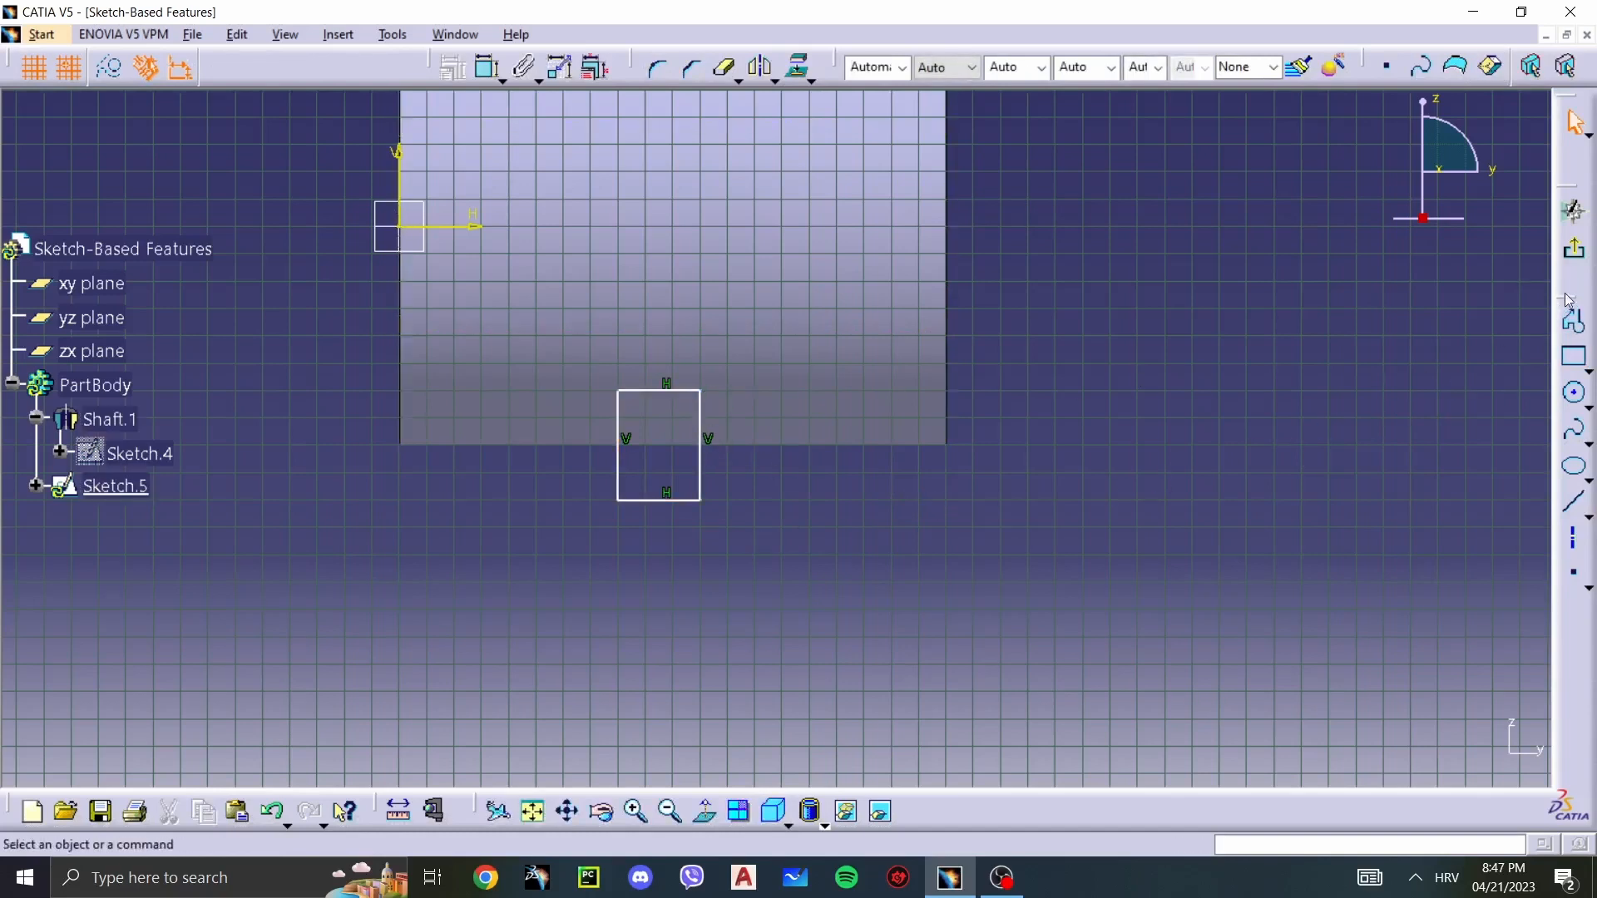
{"action": "left_click", "coordinate": [1574, 249]}
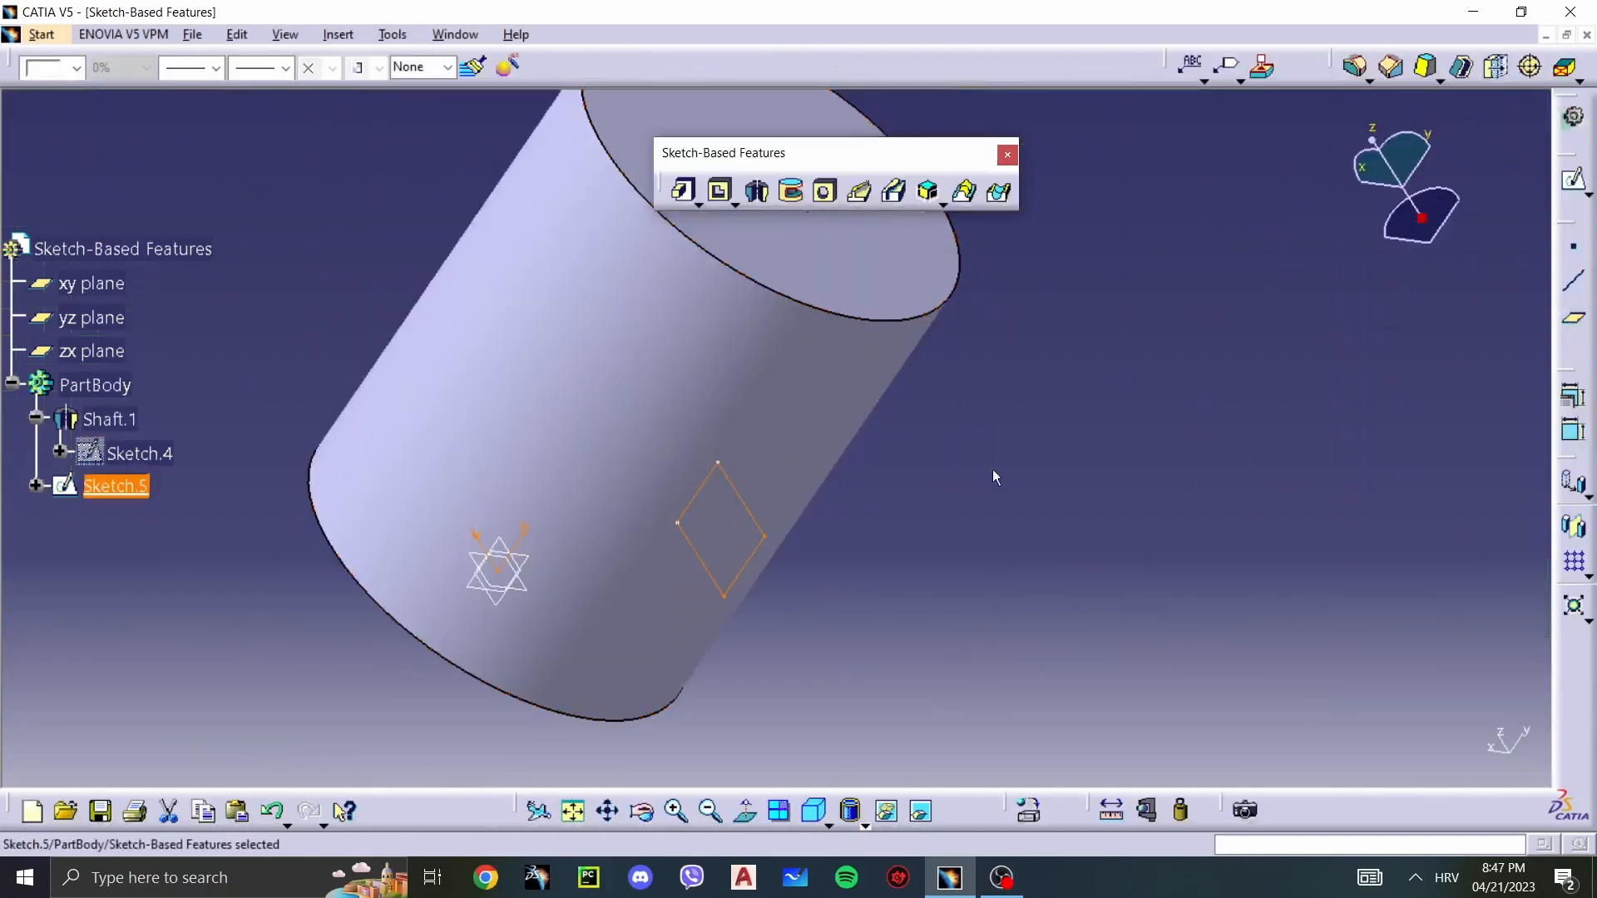
Step: Create a 360-degree Groove from the rectangle sketch around the shaft's own axis, previewing it before applying
{"action": "left_click", "coordinate": [794, 191]}
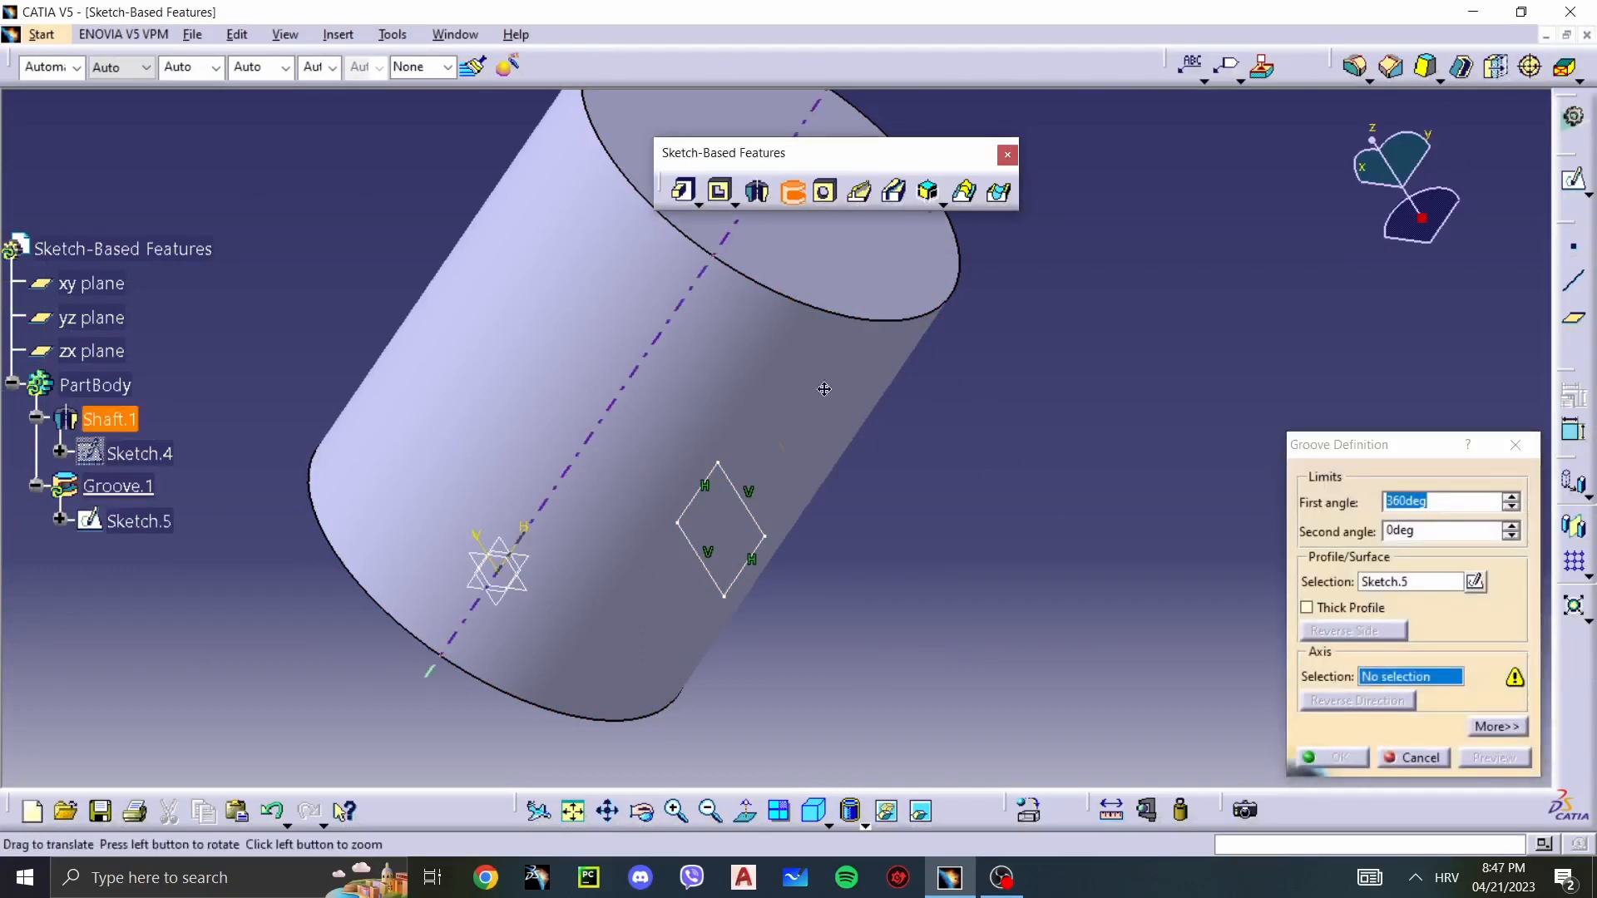
{"action": "middle_click_drag", "start_coordinate": [684, 381], "coordinate": [624, 467]}
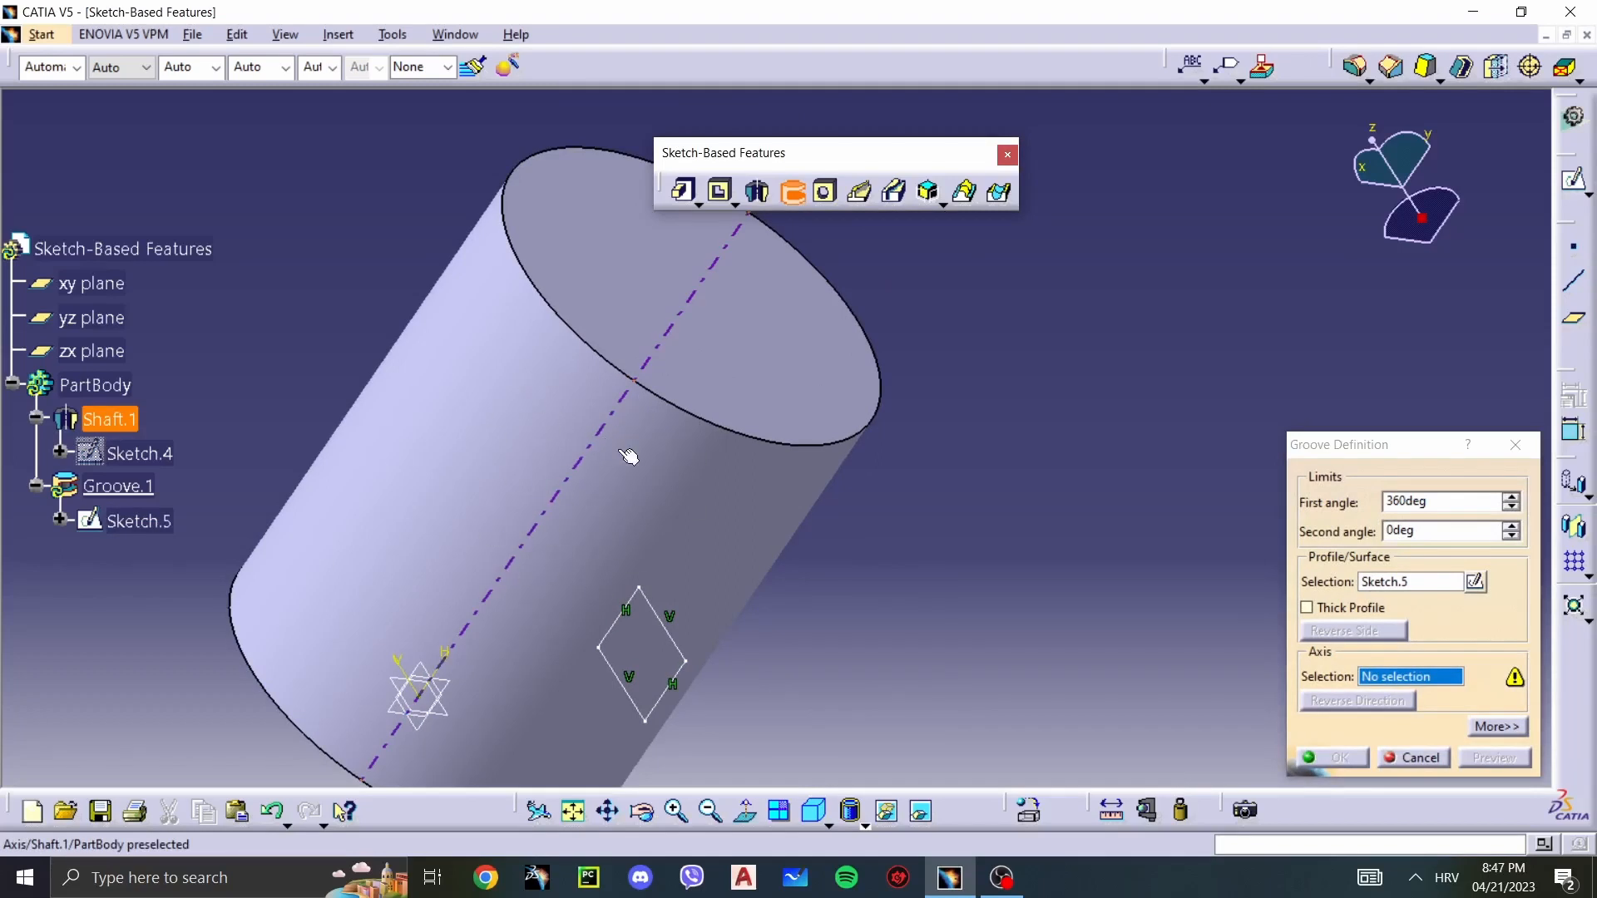
{"action": "left_click", "coordinate": [566, 491]}
{"action": "middle_click_drag", "start_coordinate": [931, 647], "coordinate": [960, 560]}
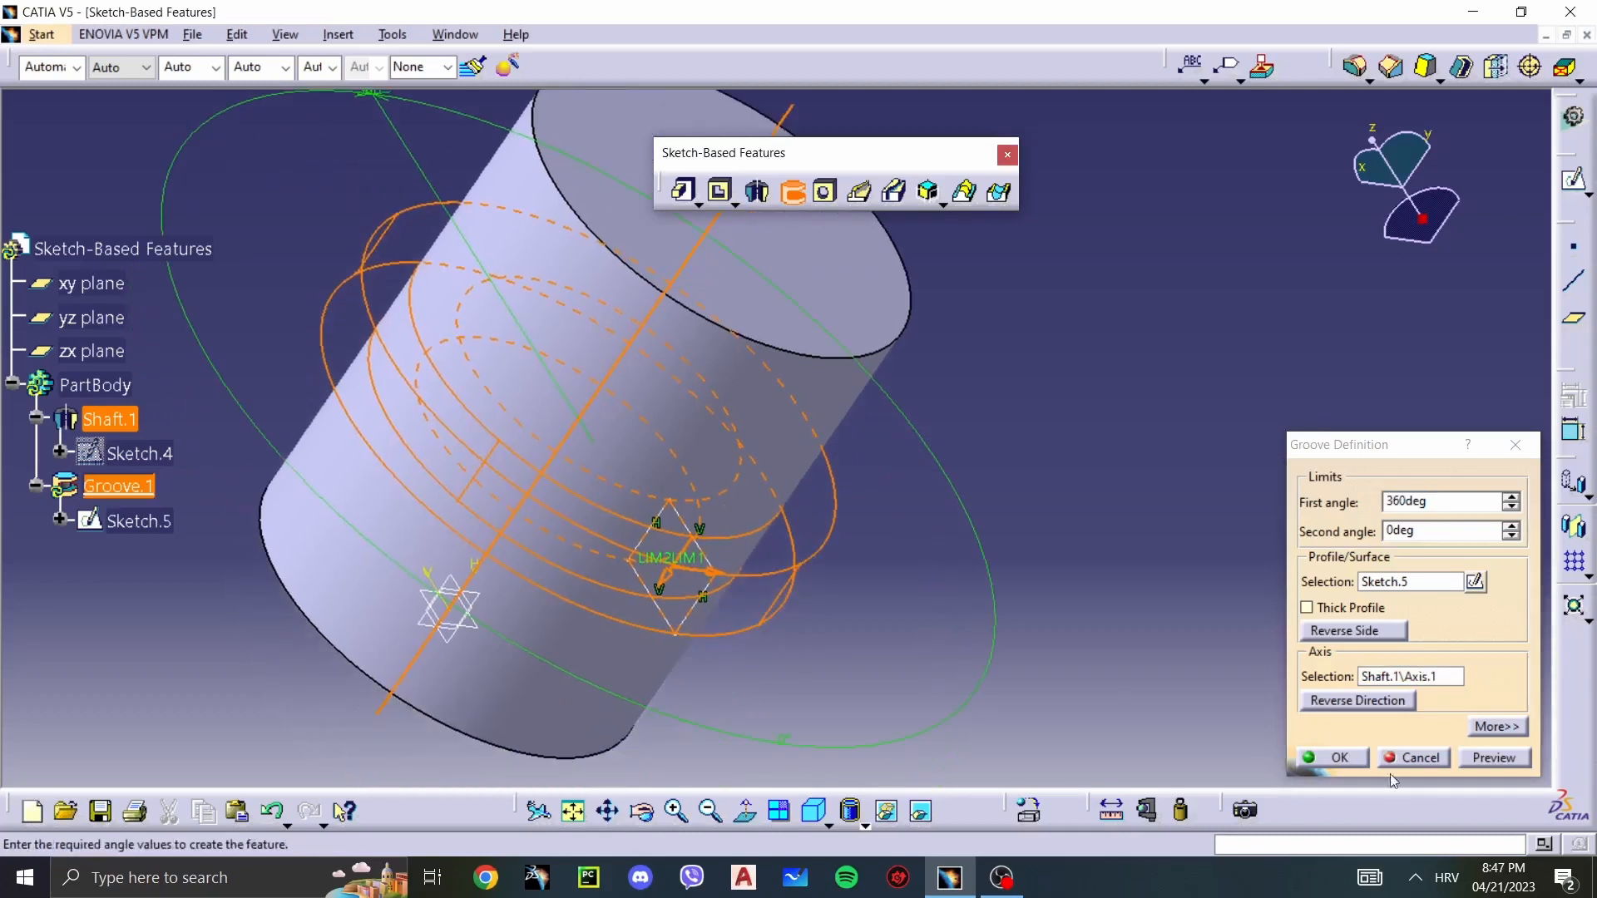
{"action": "left_click", "coordinate": [1495, 757]}
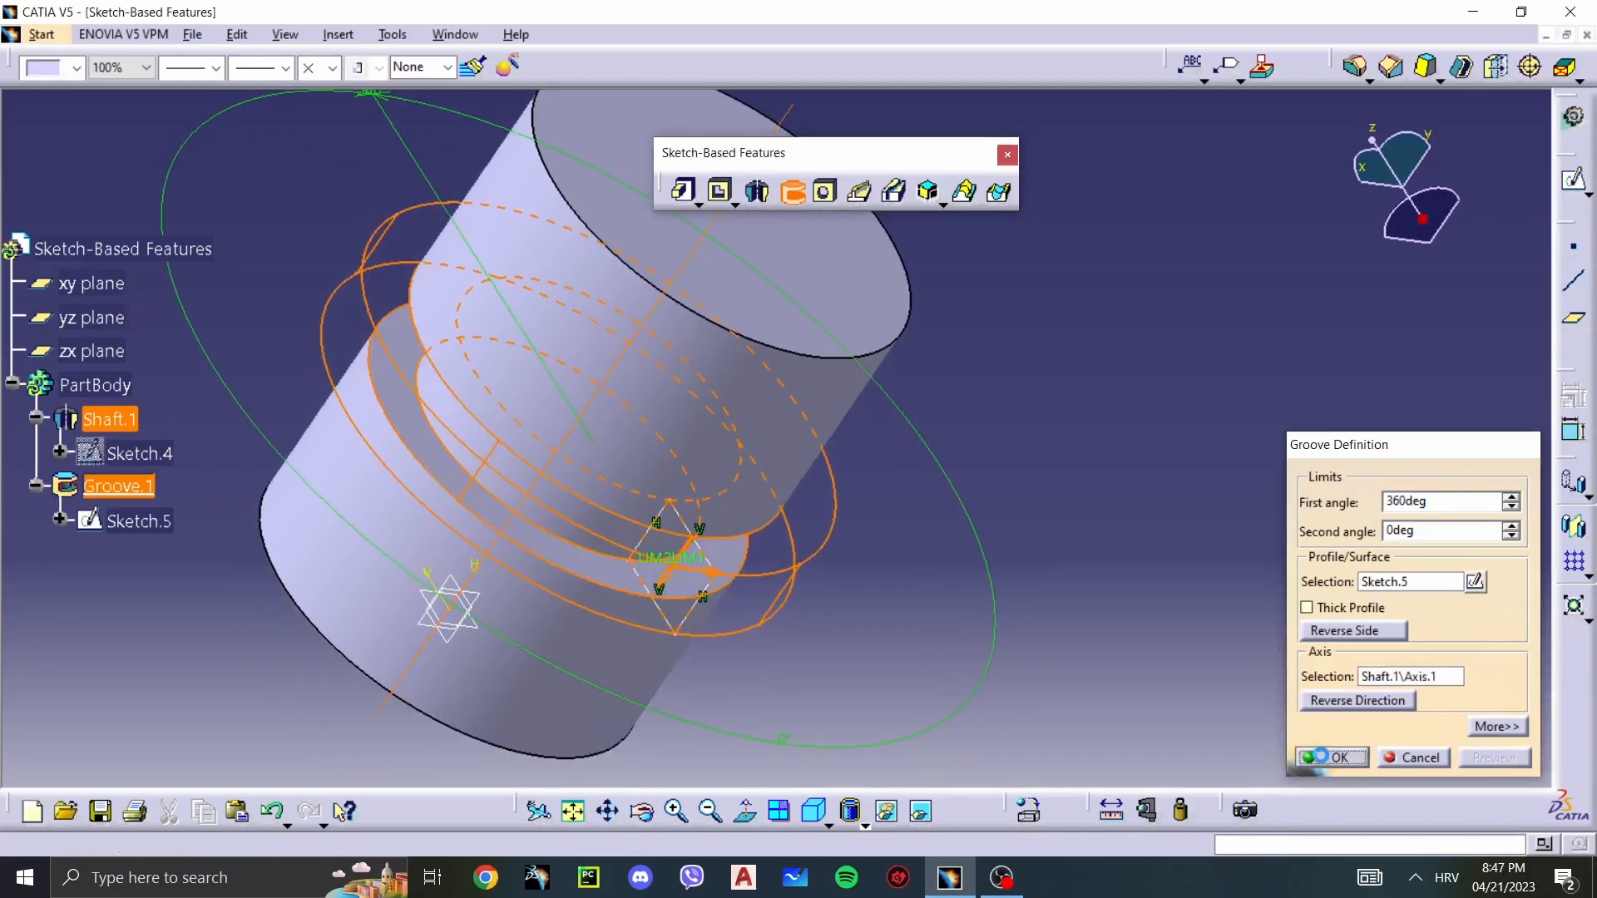
{"action": "left_click", "coordinate": [1331, 757]}
Step: Start a Hole on the shaft's circular end face and set its diameter to 5 mm
{"action": "middle_click_drag", "start_coordinate": [798, 582], "coordinate": [688, 382]}
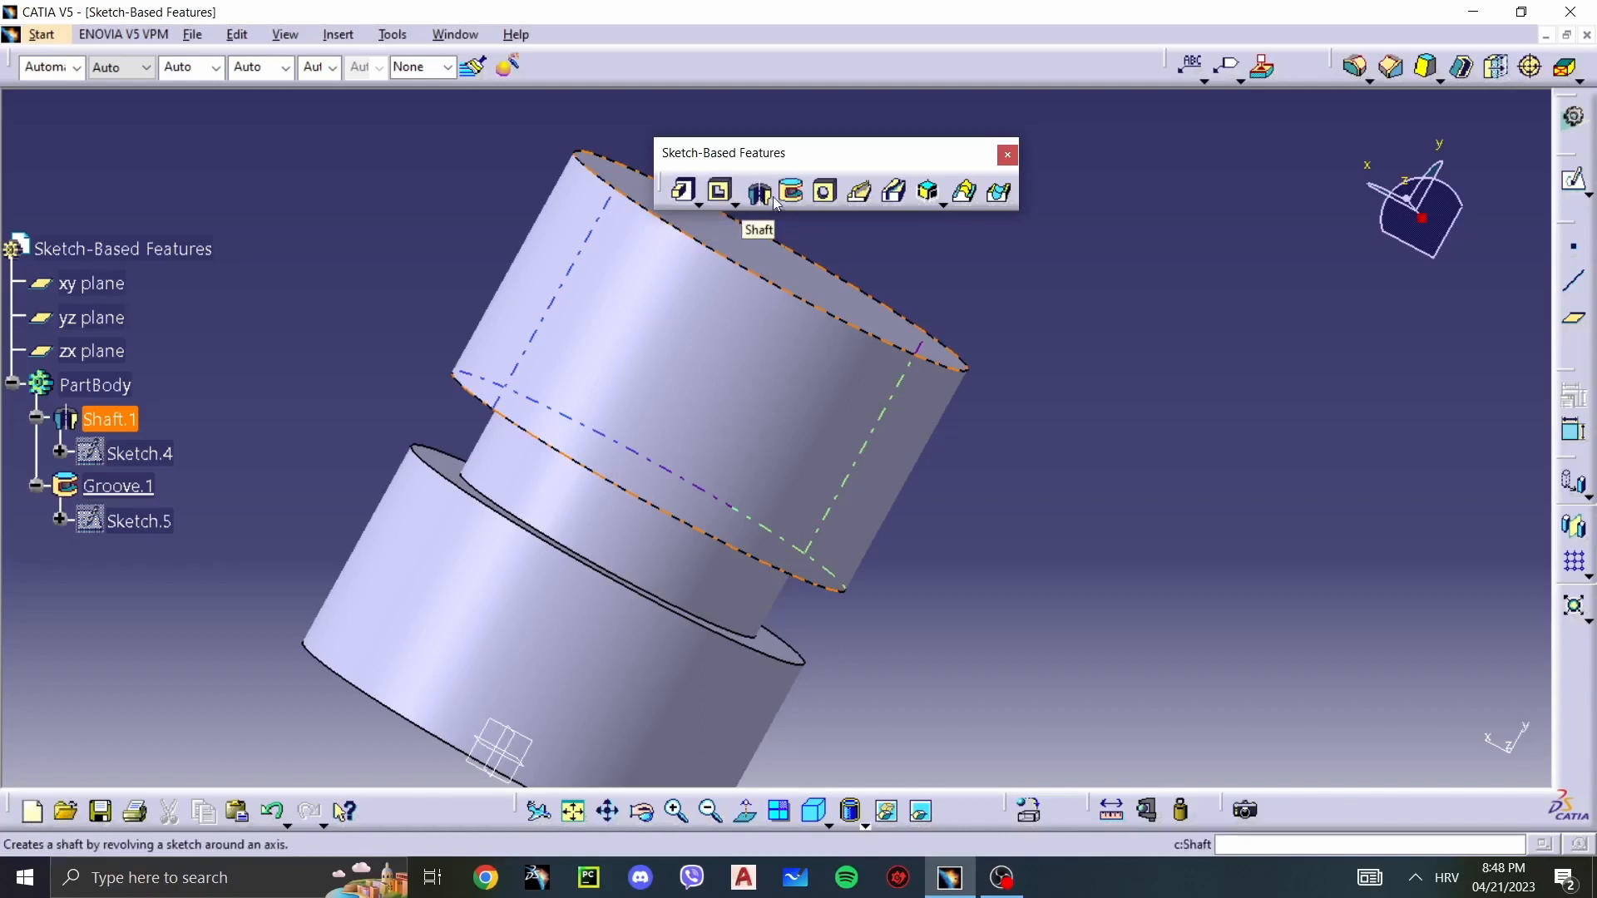
{"action": "middle_click_drag", "start_coordinate": [1041, 362], "coordinate": [992, 415]}
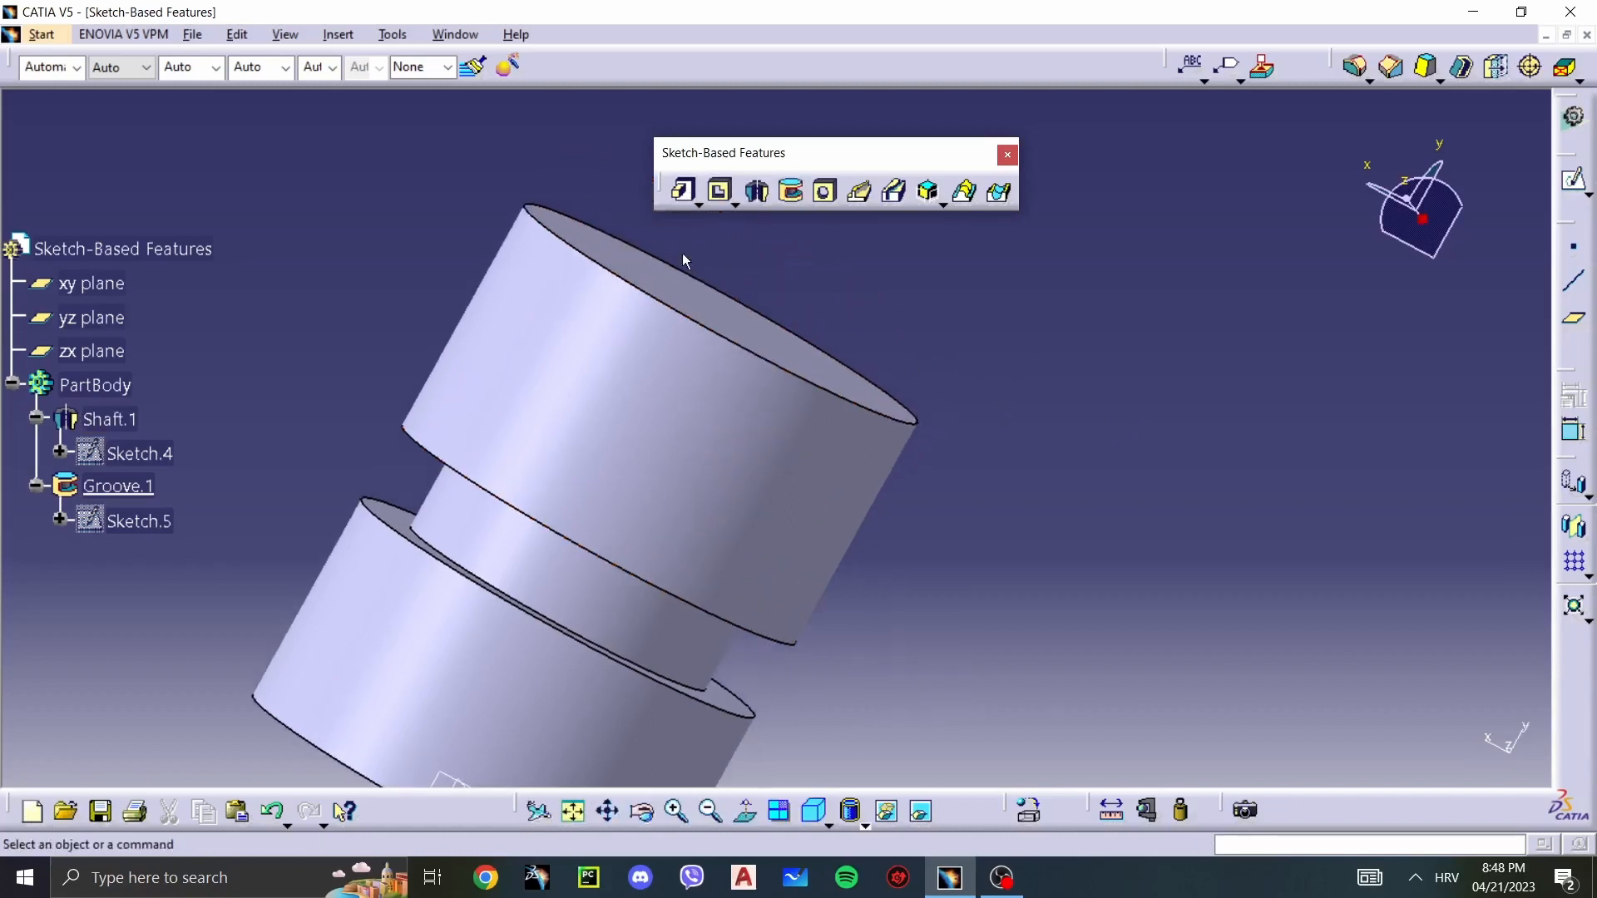
{"action": "middle_click_drag", "start_coordinate": [797, 381], "coordinate": [666, 517]}
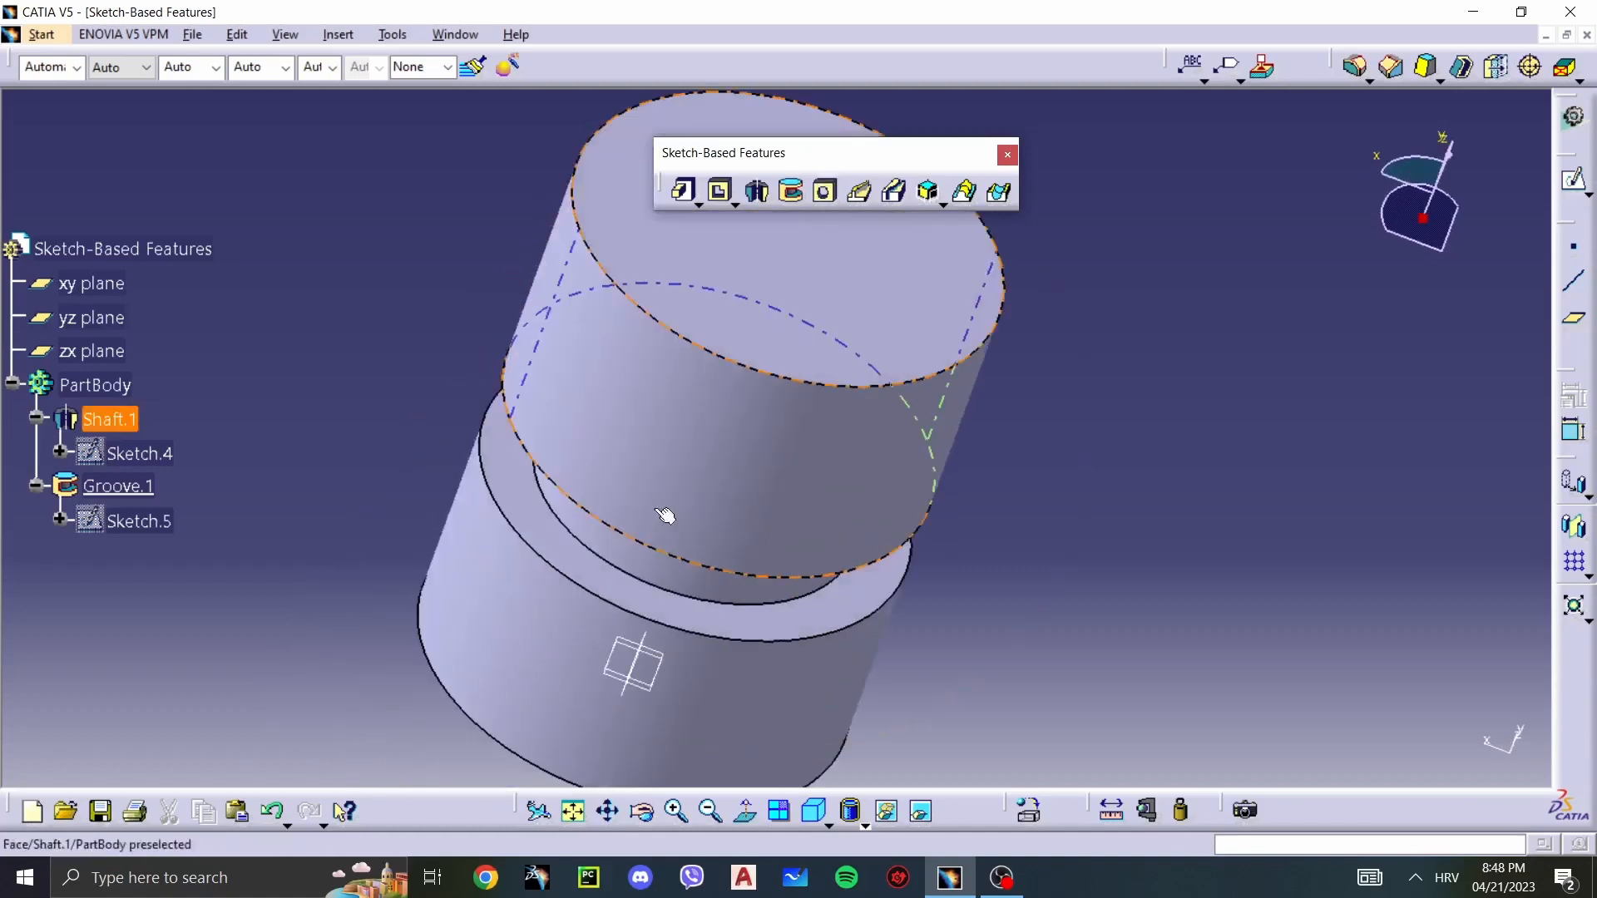
{"action": "left_click", "coordinate": [666, 518]}
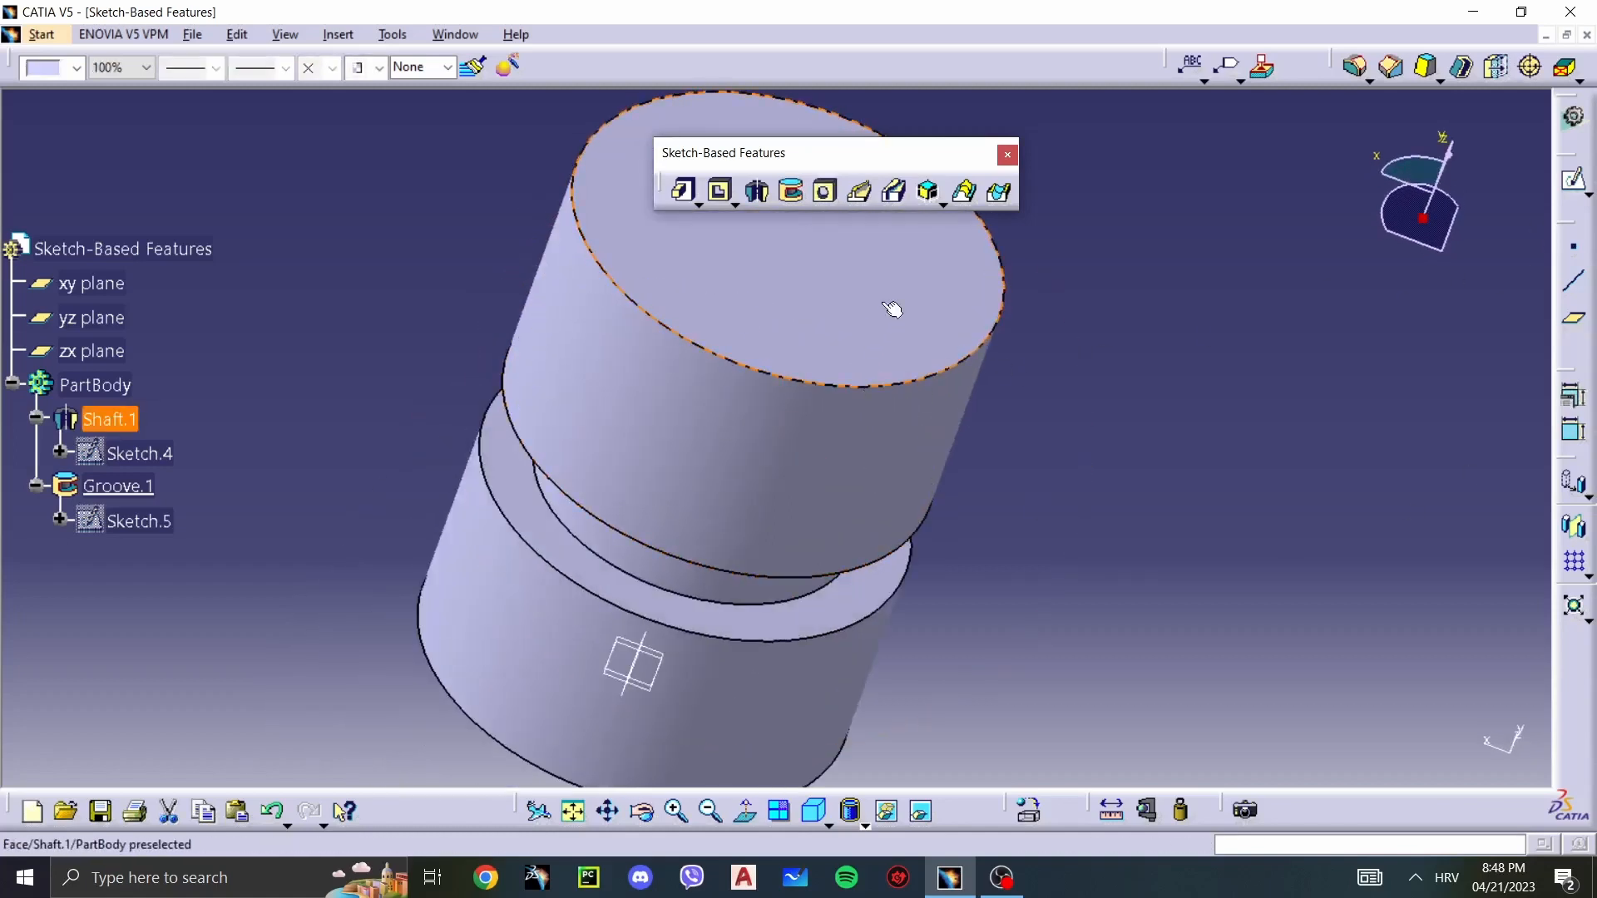
{"action": "left_click", "coordinate": [826, 193]}
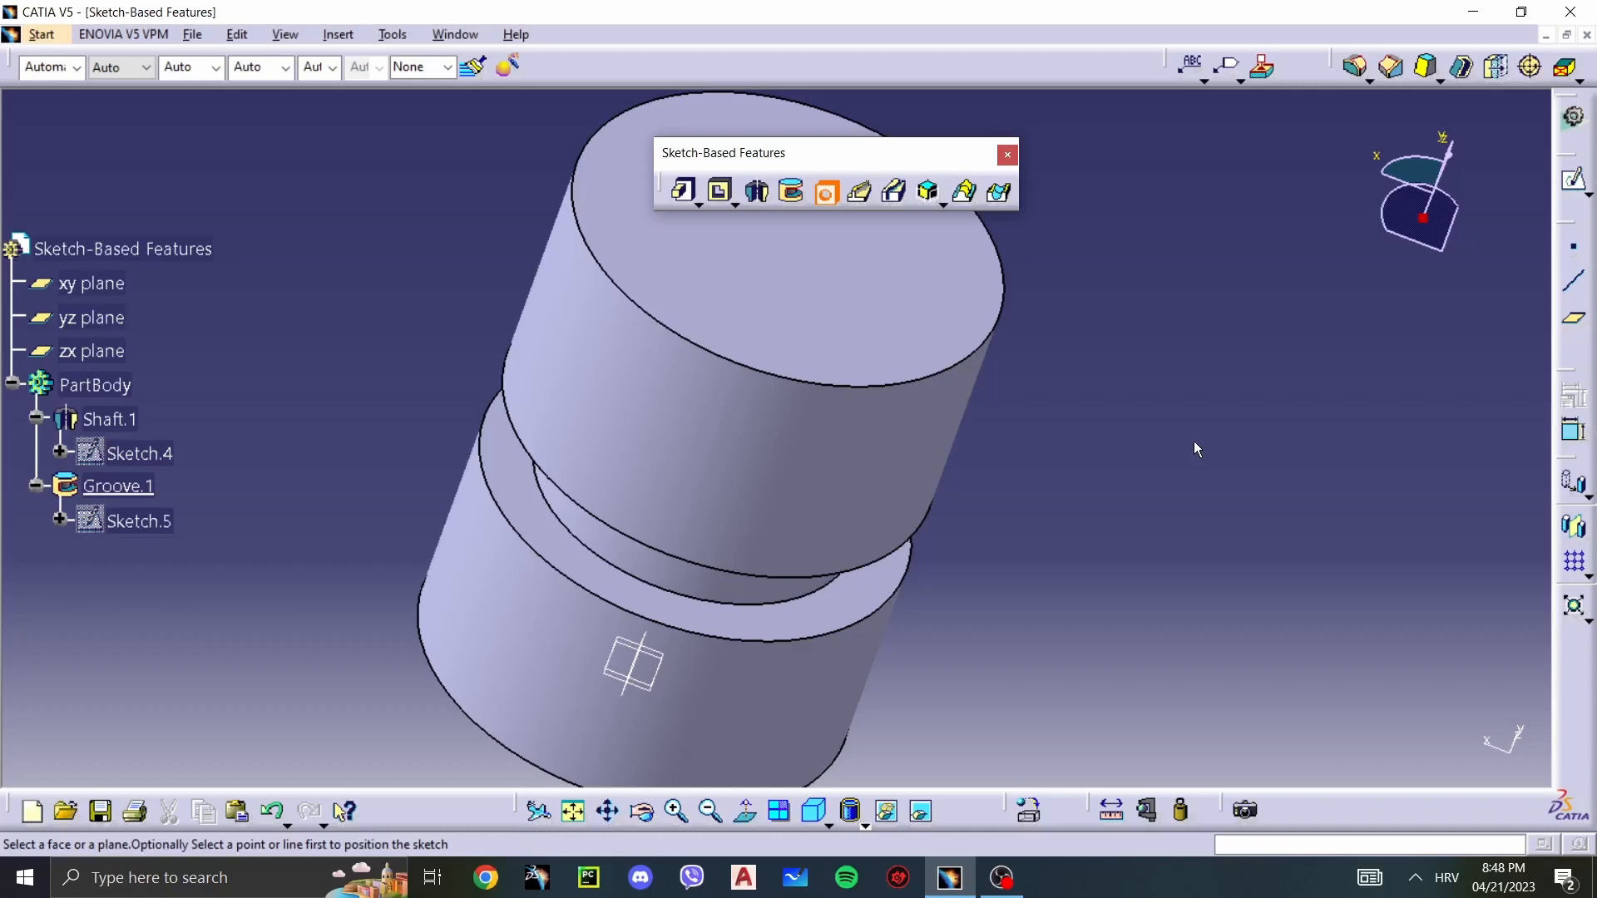
{"action": "left_click", "coordinate": [859, 331]}
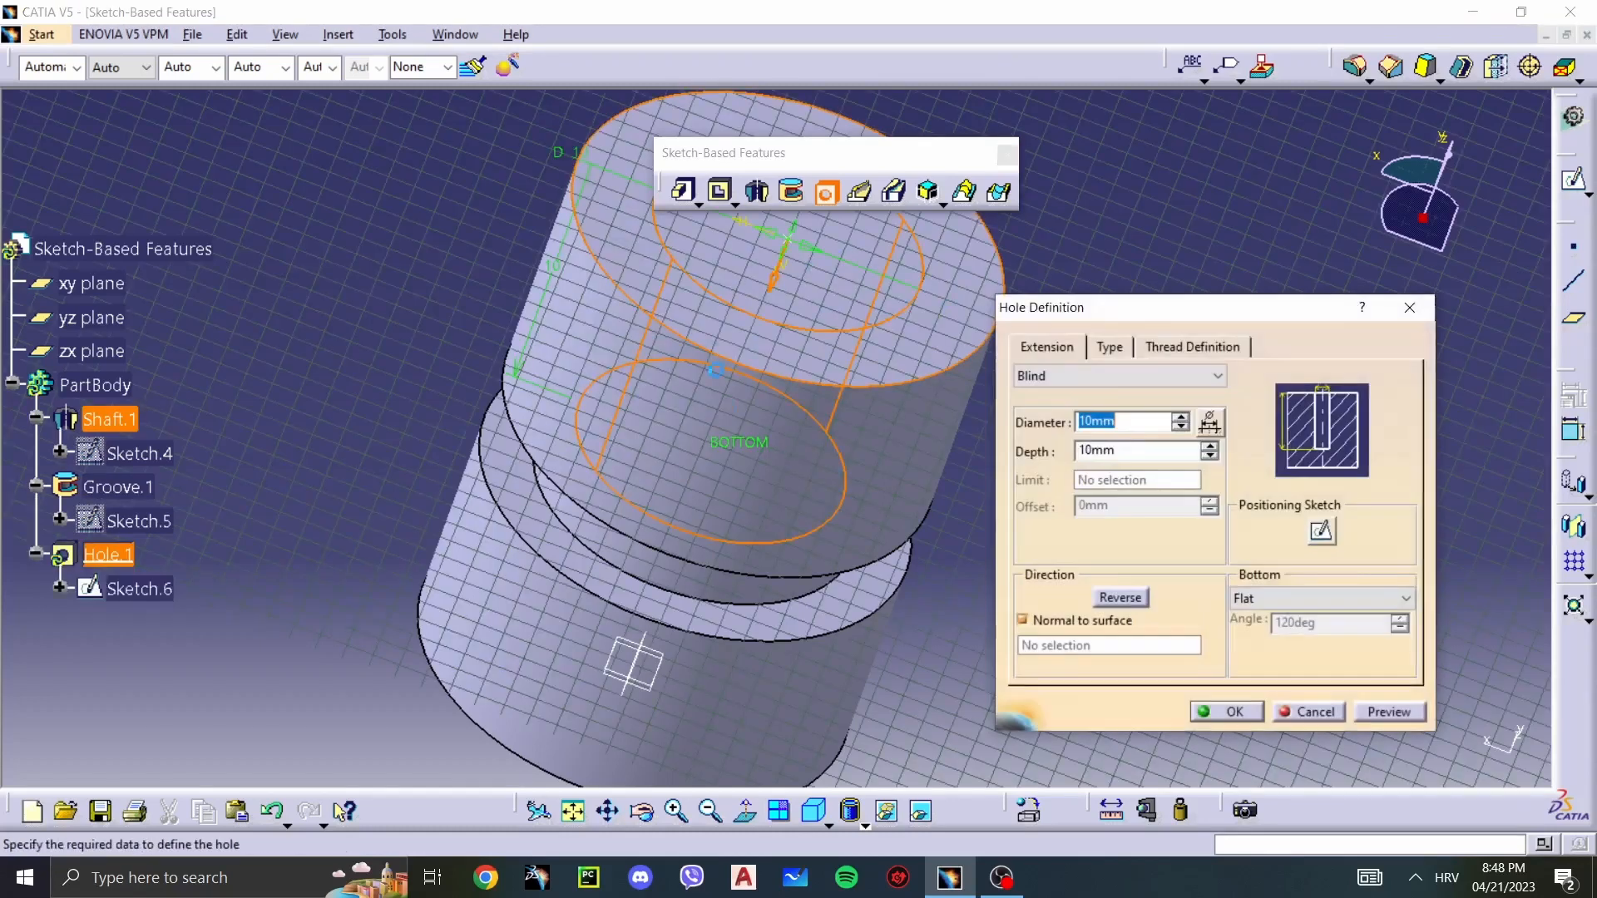
{"action": "middle_click_drag", "start_coordinate": [987, 372], "coordinate": [890, 524]}
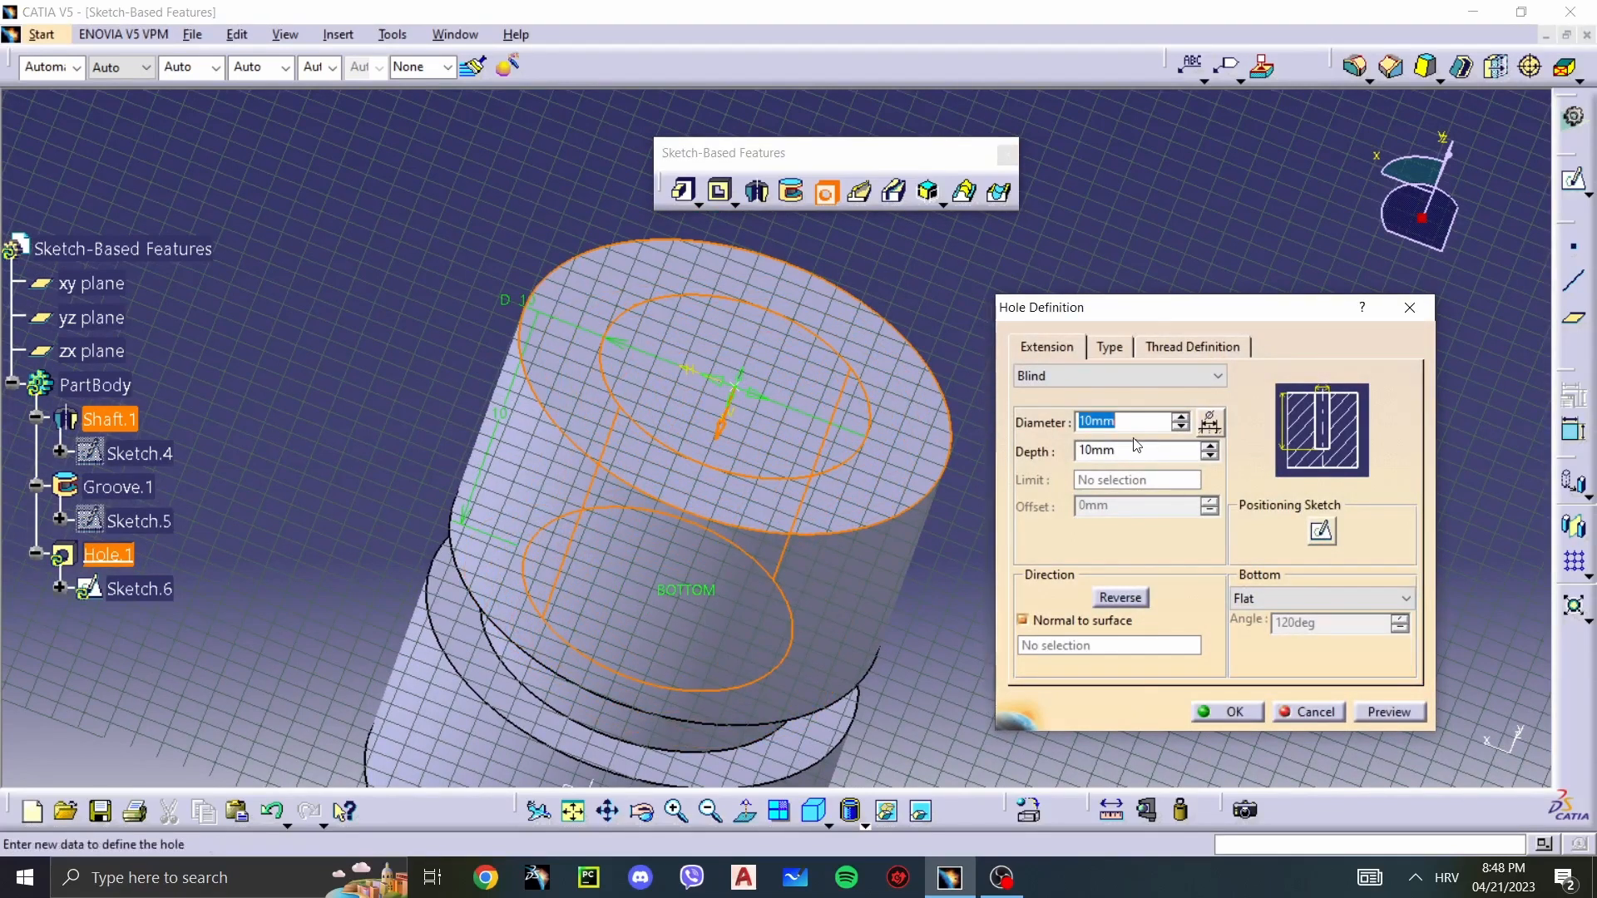
{"action": "left_click", "coordinate": [1181, 428]}
{"action": "left_click", "coordinate": [1181, 427]}
{"action": "left_click", "coordinate": [1181, 427]}
{"action": "left_click", "coordinate": [1181, 428]}
{"action": "left_click", "coordinate": [1181, 428]}
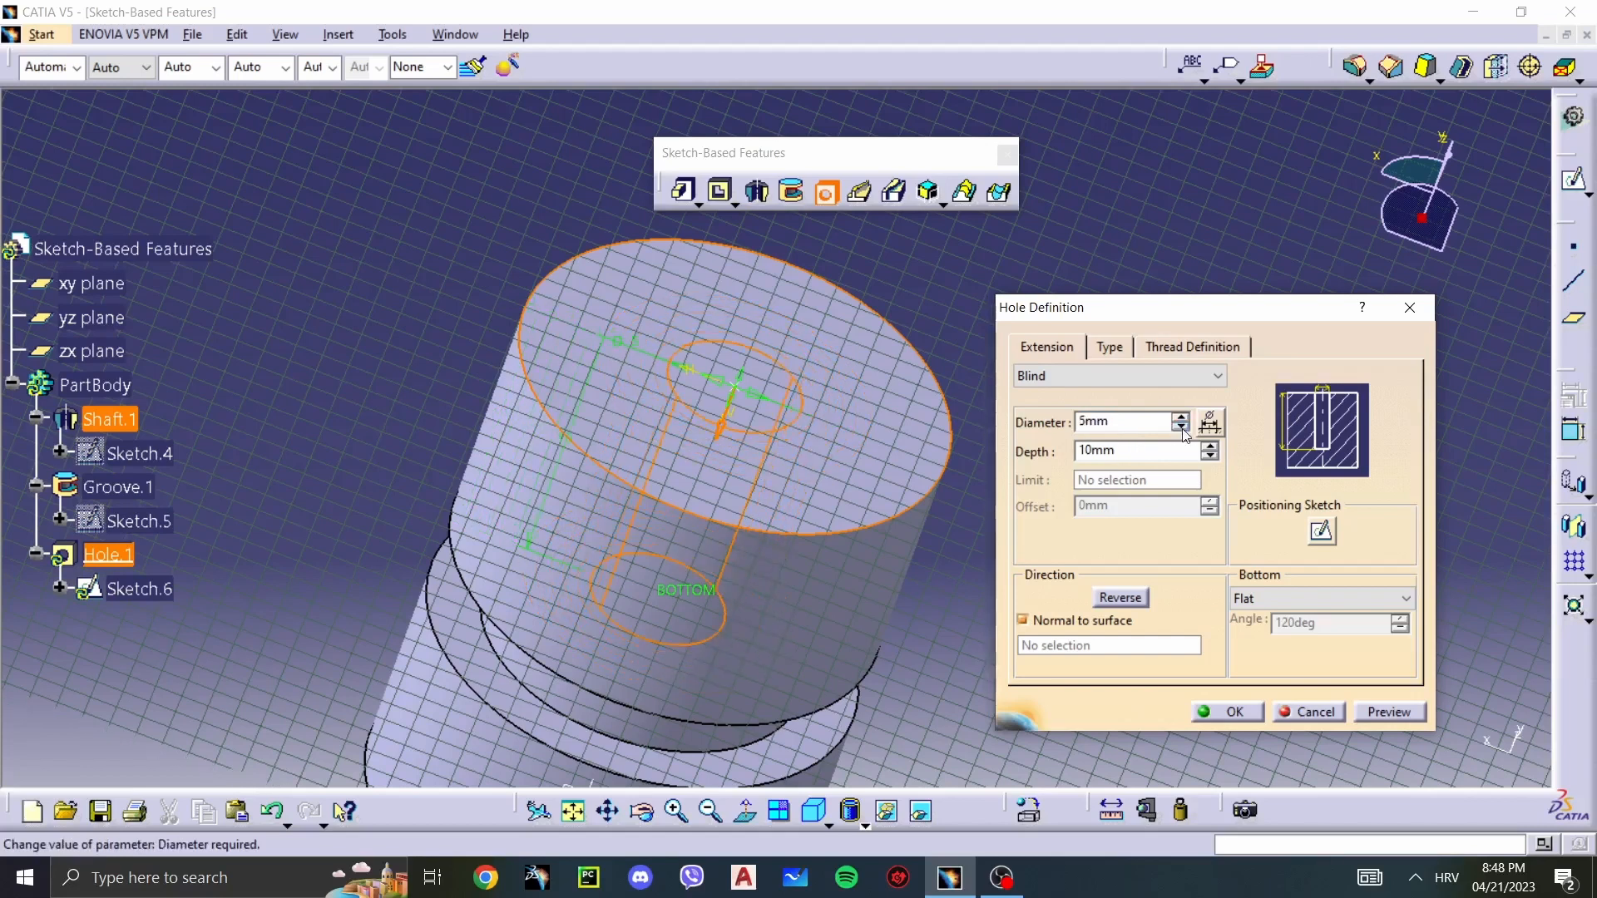
Step: Try the Up To Last extension for the hole, then return it to Blind
{"action": "left_click", "coordinate": [1104, 375]}
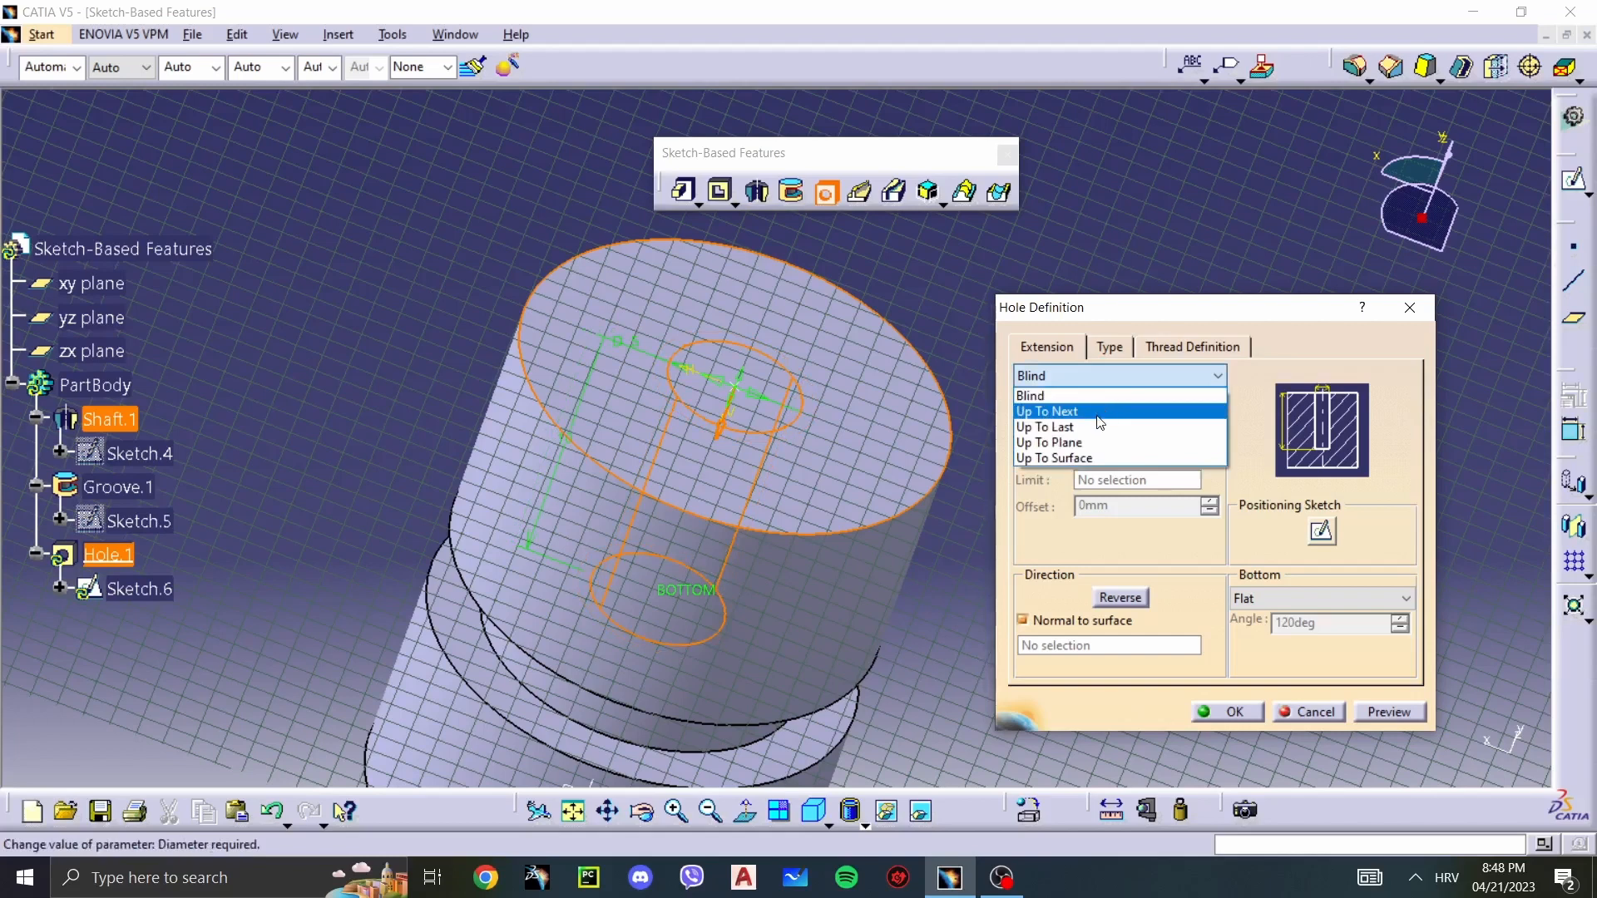
{"action": "left_click", "coordinate": [1045, 427]}
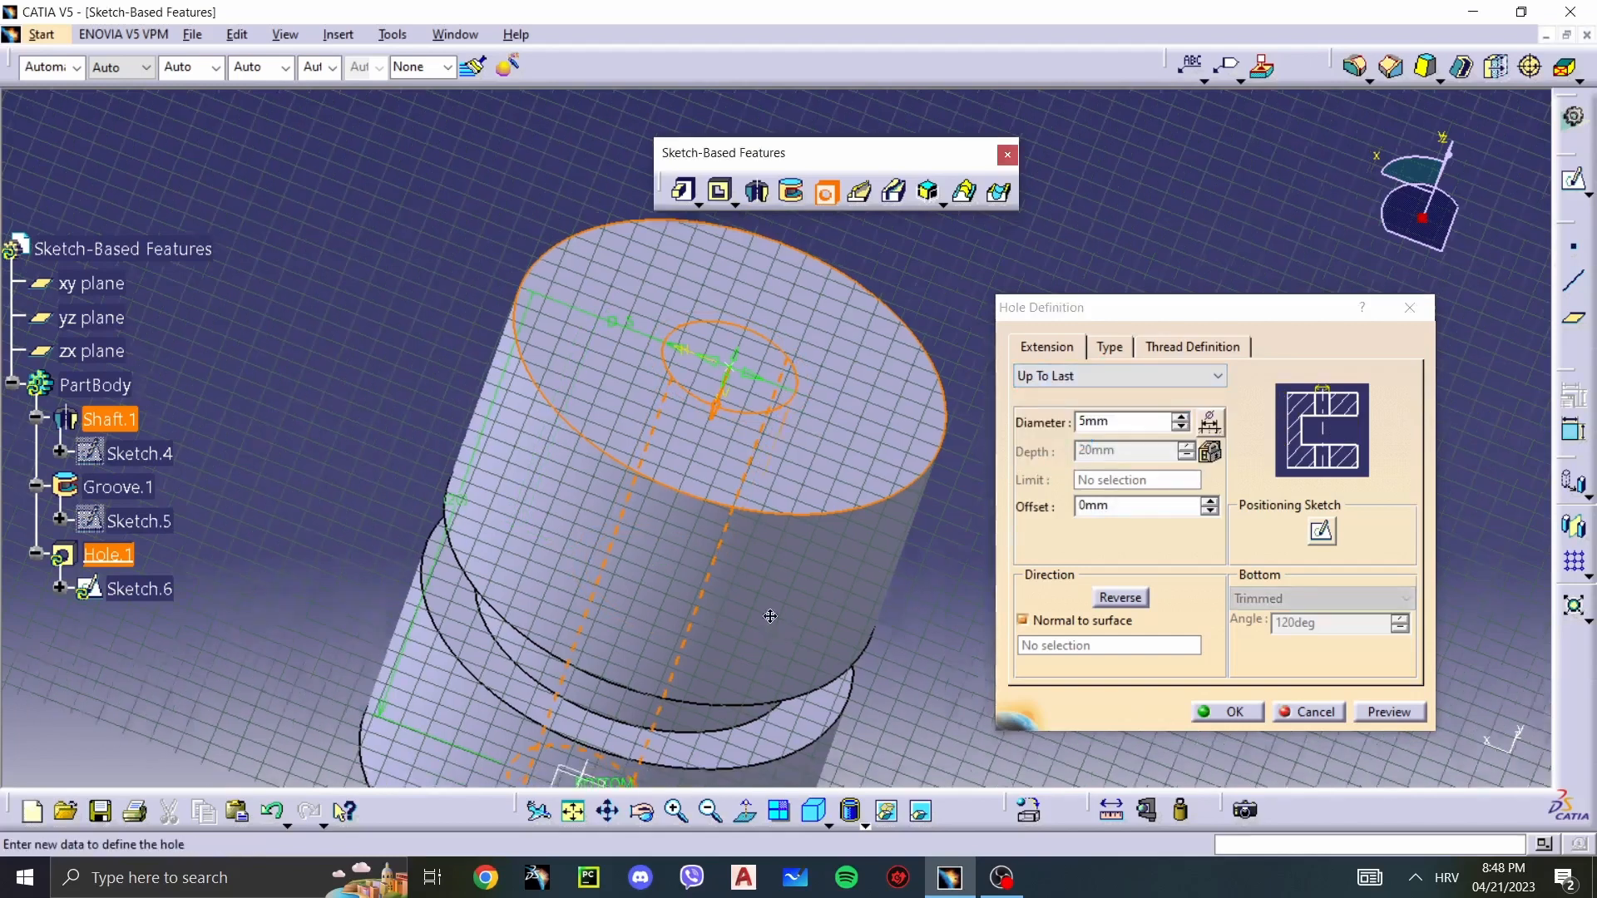
{"action": "middle_click_drag", "start_coordinate": [842, 492], "coordinate": [838, 323]}
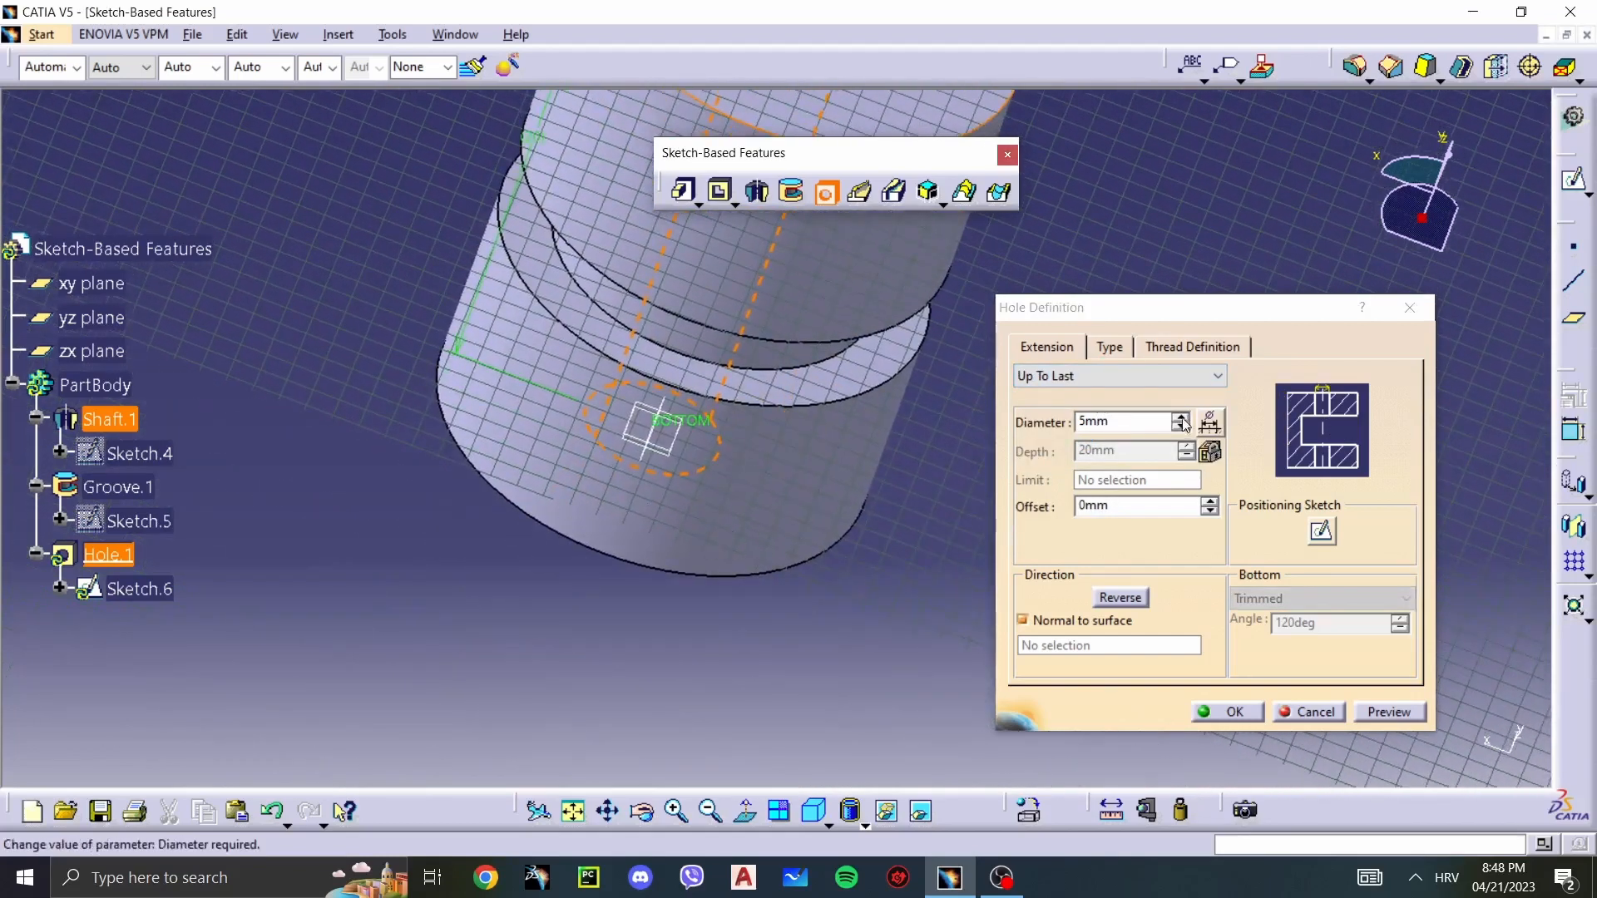
{"action": "left_click", "coordinate": [1157, 376]}
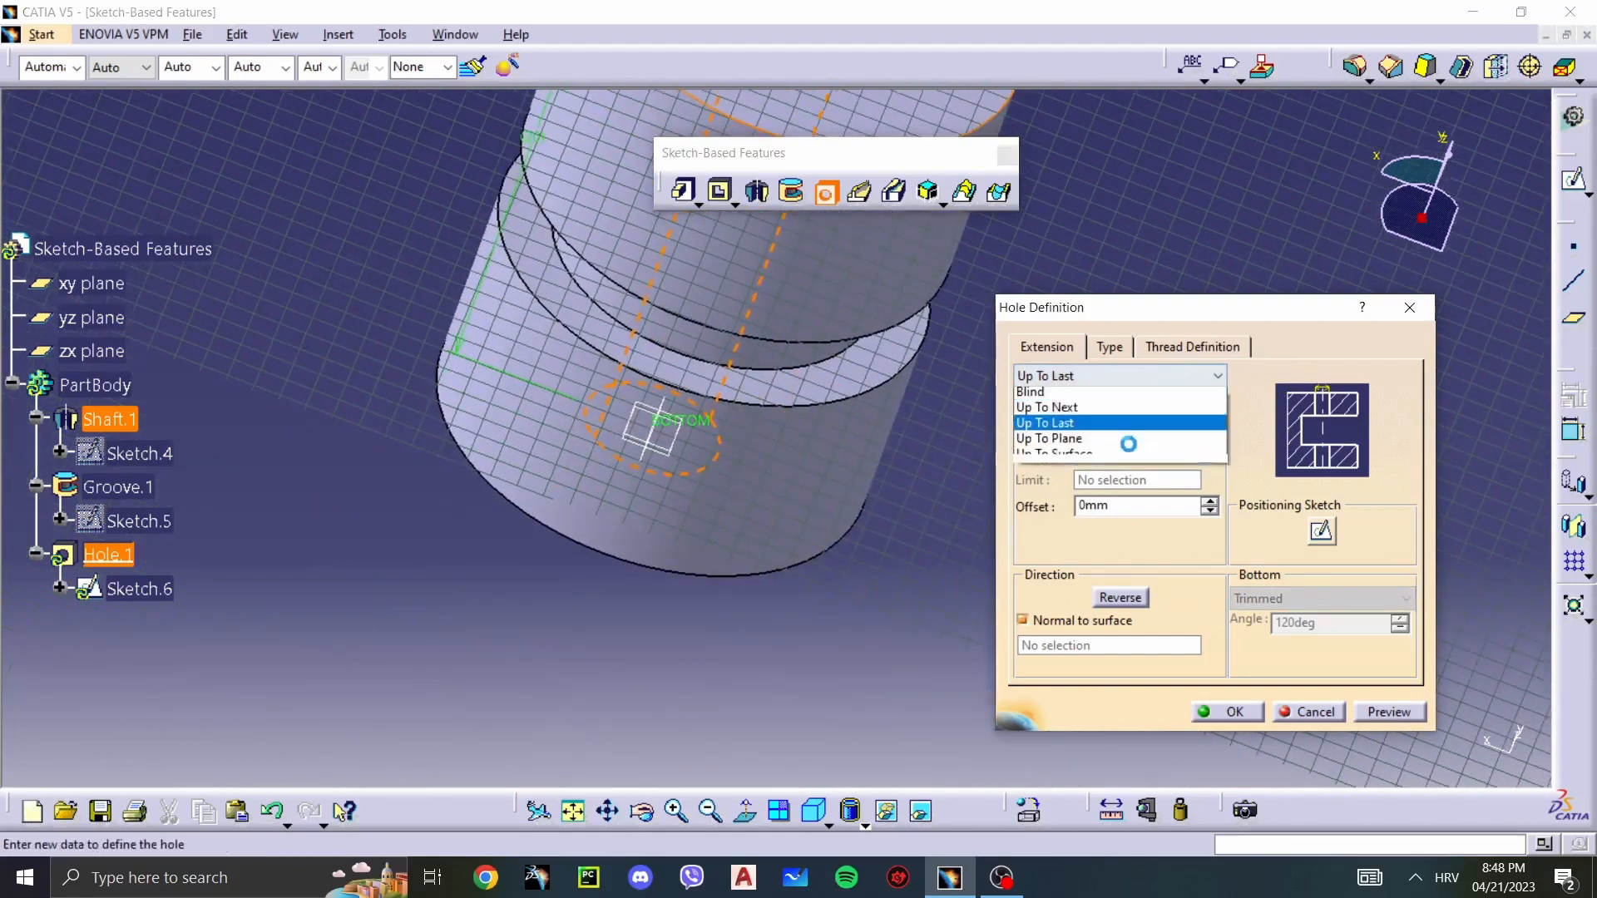
{"action": "left_click", "coordinate": [1103, 398]}
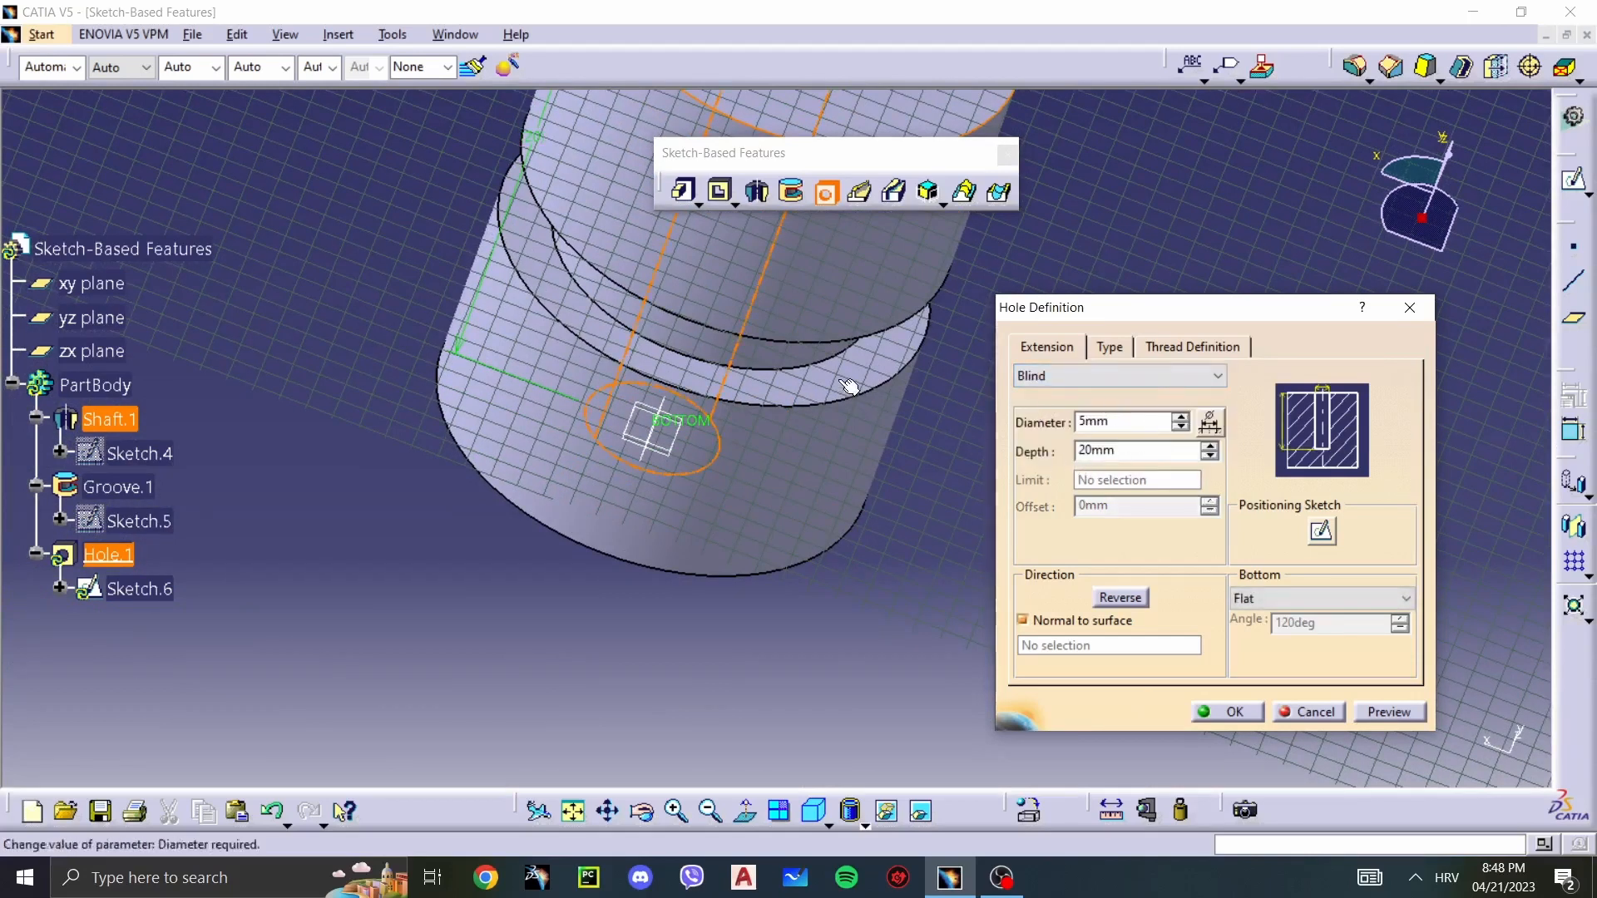
Step: Set the blind hole's depth to 14 mm, and toggle the Normal to surface option off and back on
{"action": "middle_click_drag", "start_coordinate": [847, 385], "coordinate": [788, 665]}
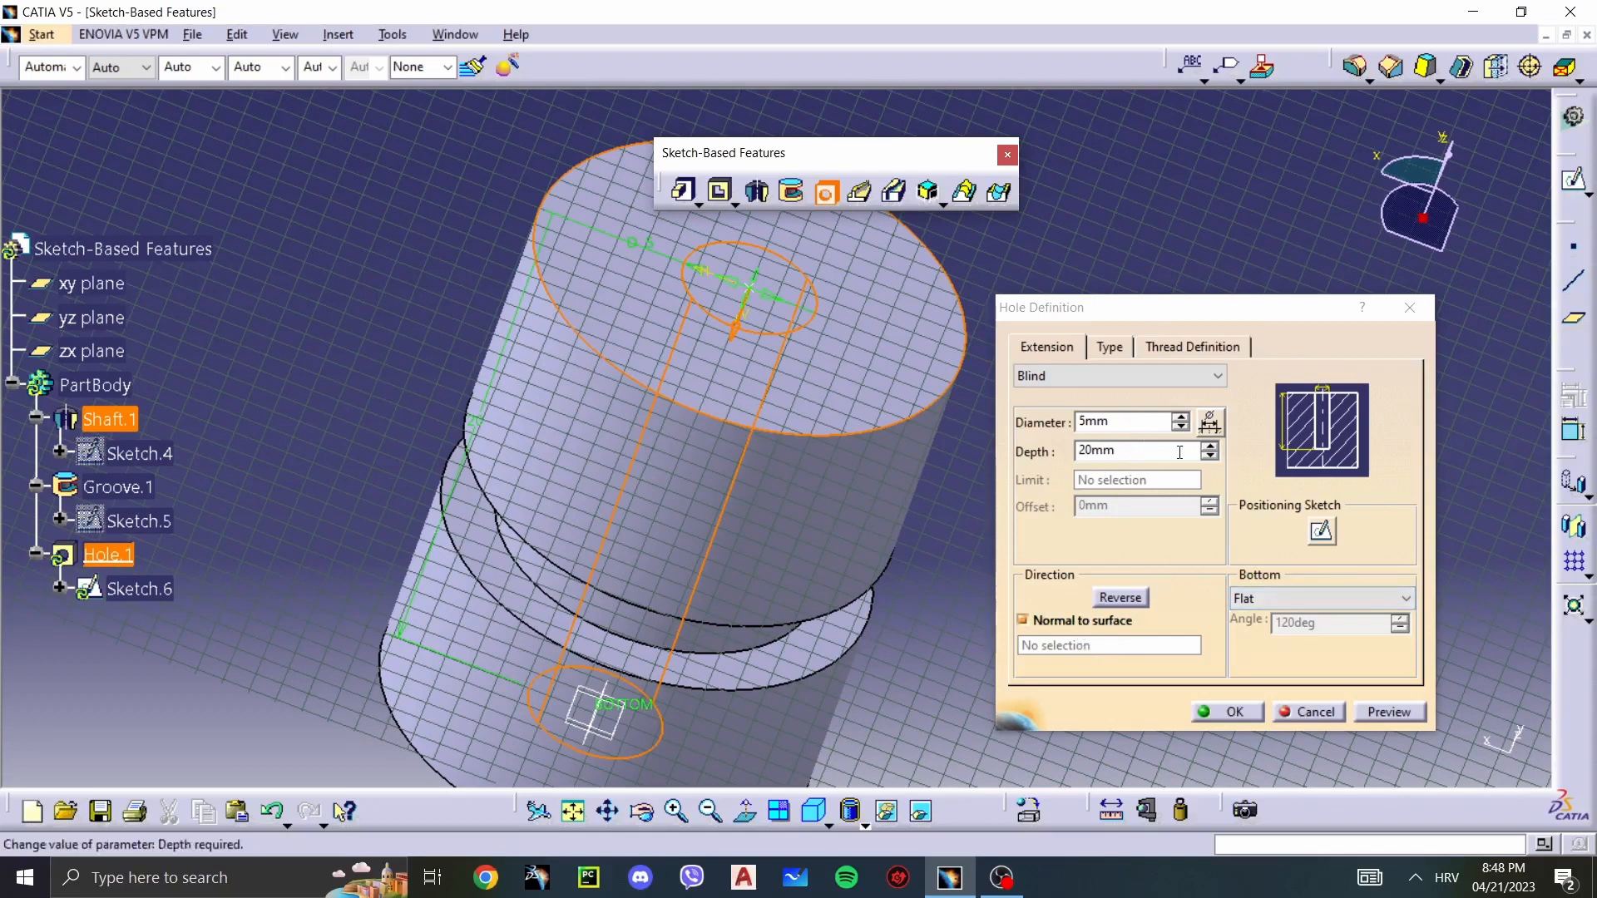
{"action": "left_click", "coordinate": [1211, 457]}
{"action": "left_click", "coordinate": [1211, 456]}
{"action": "left_click", "coordinate": [1210, 457]}
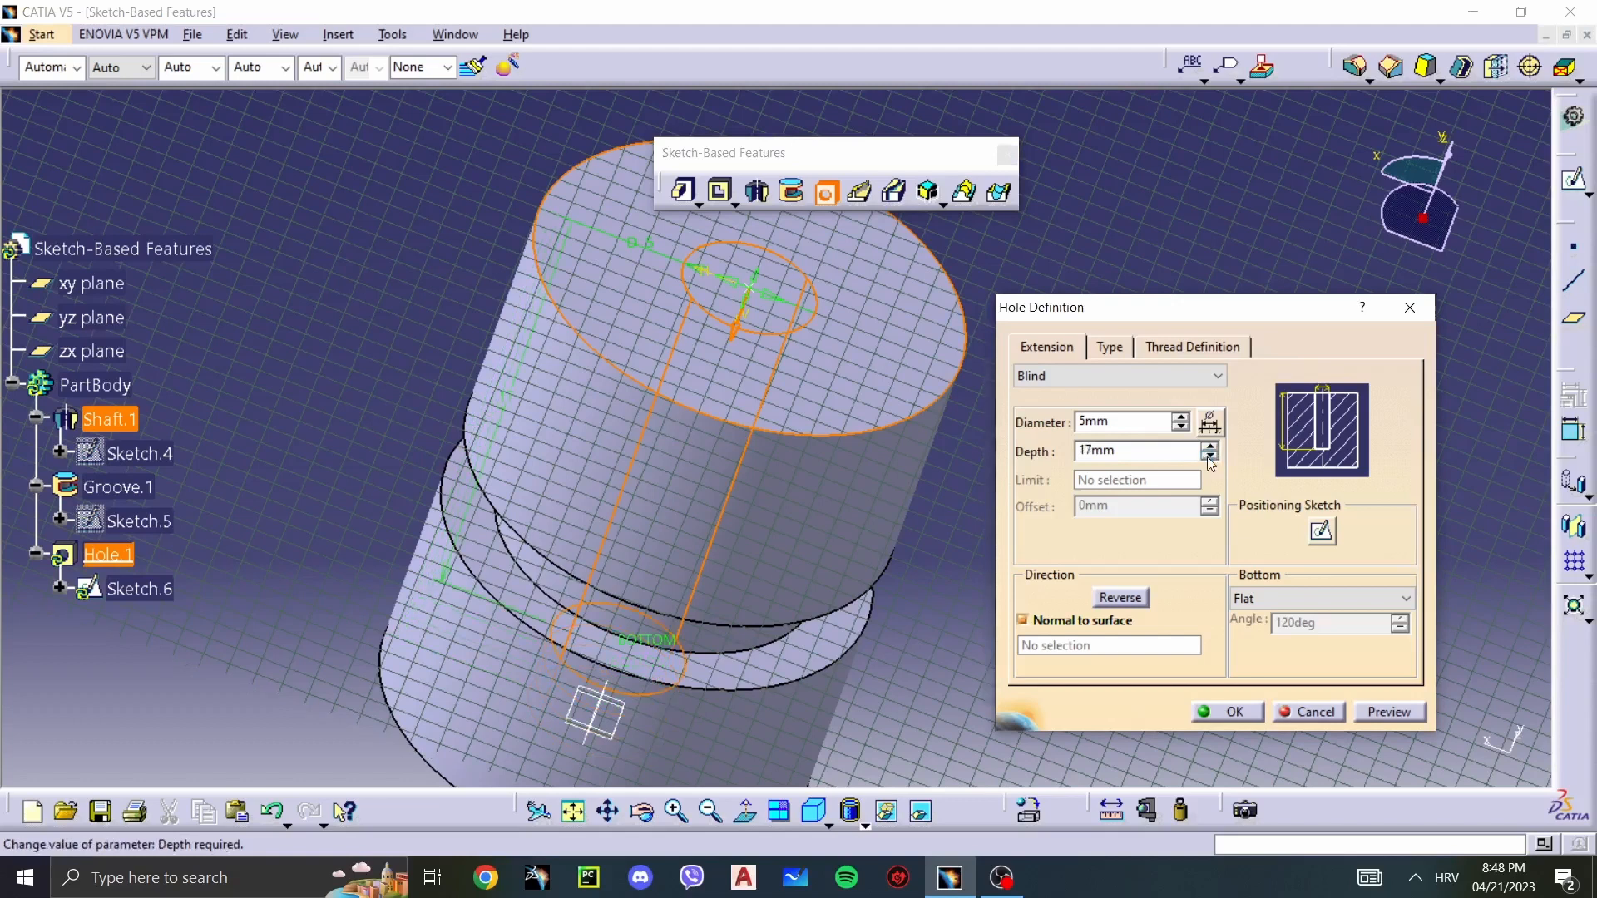
{"action": "left_click", "coordinate": [1210, 456]}
{"action": "left_click", "coordinate": [1211, 457]}
{"action": "left_click", "coordinate": [1210, 457]}
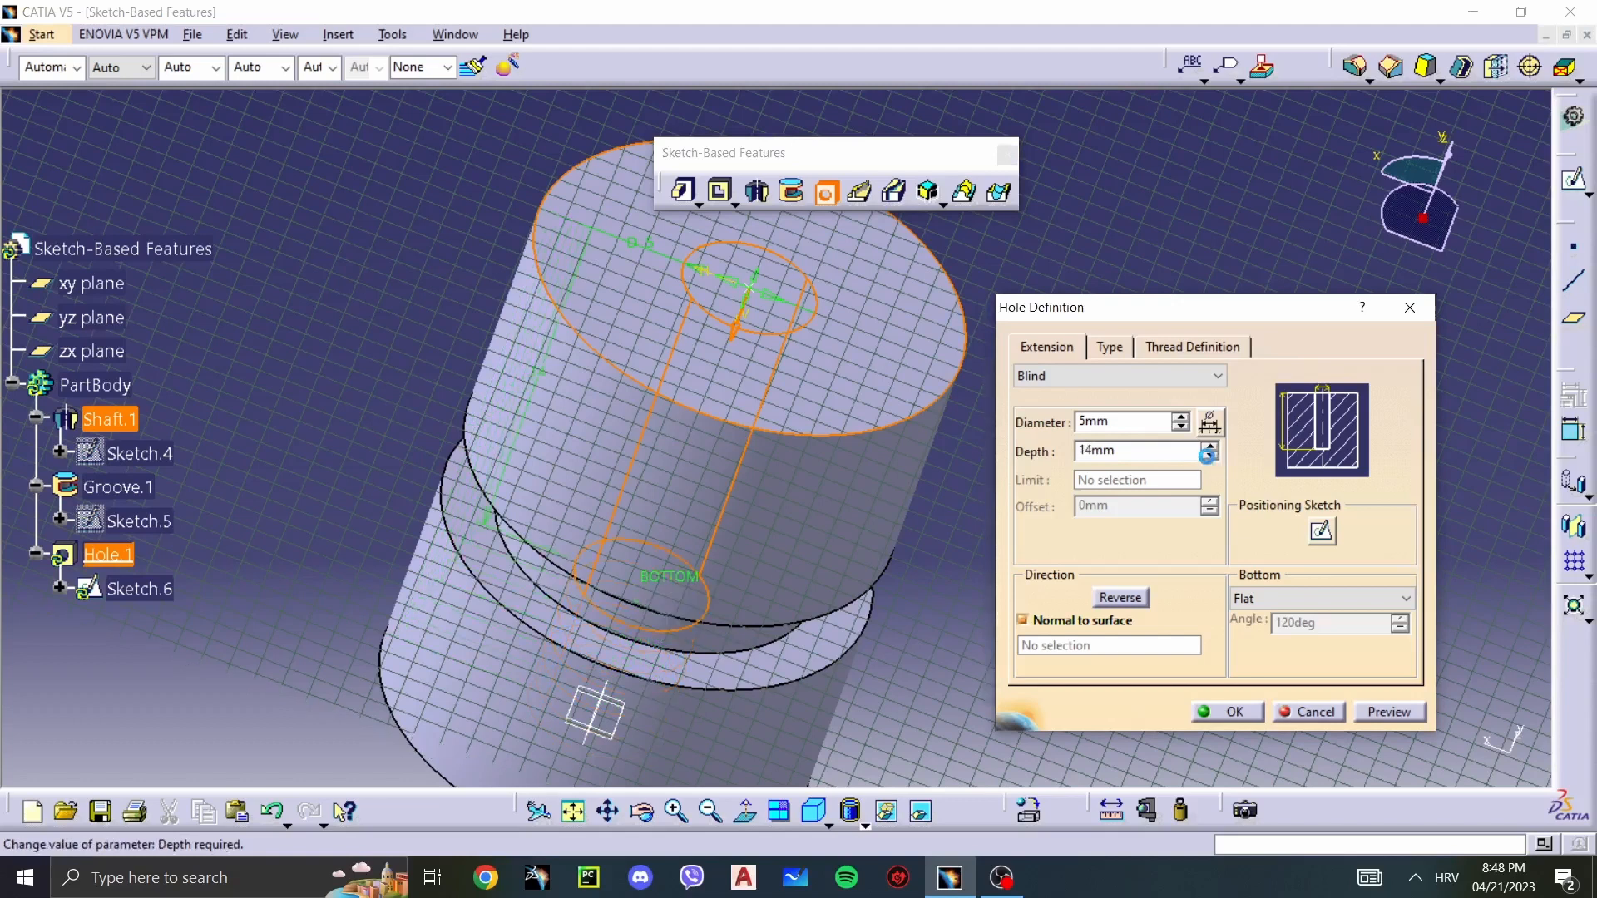
{"action": "left_click", "coordinate": [1024, 623]}
{"action": "left_click", "coordinate": [1024, 624]}
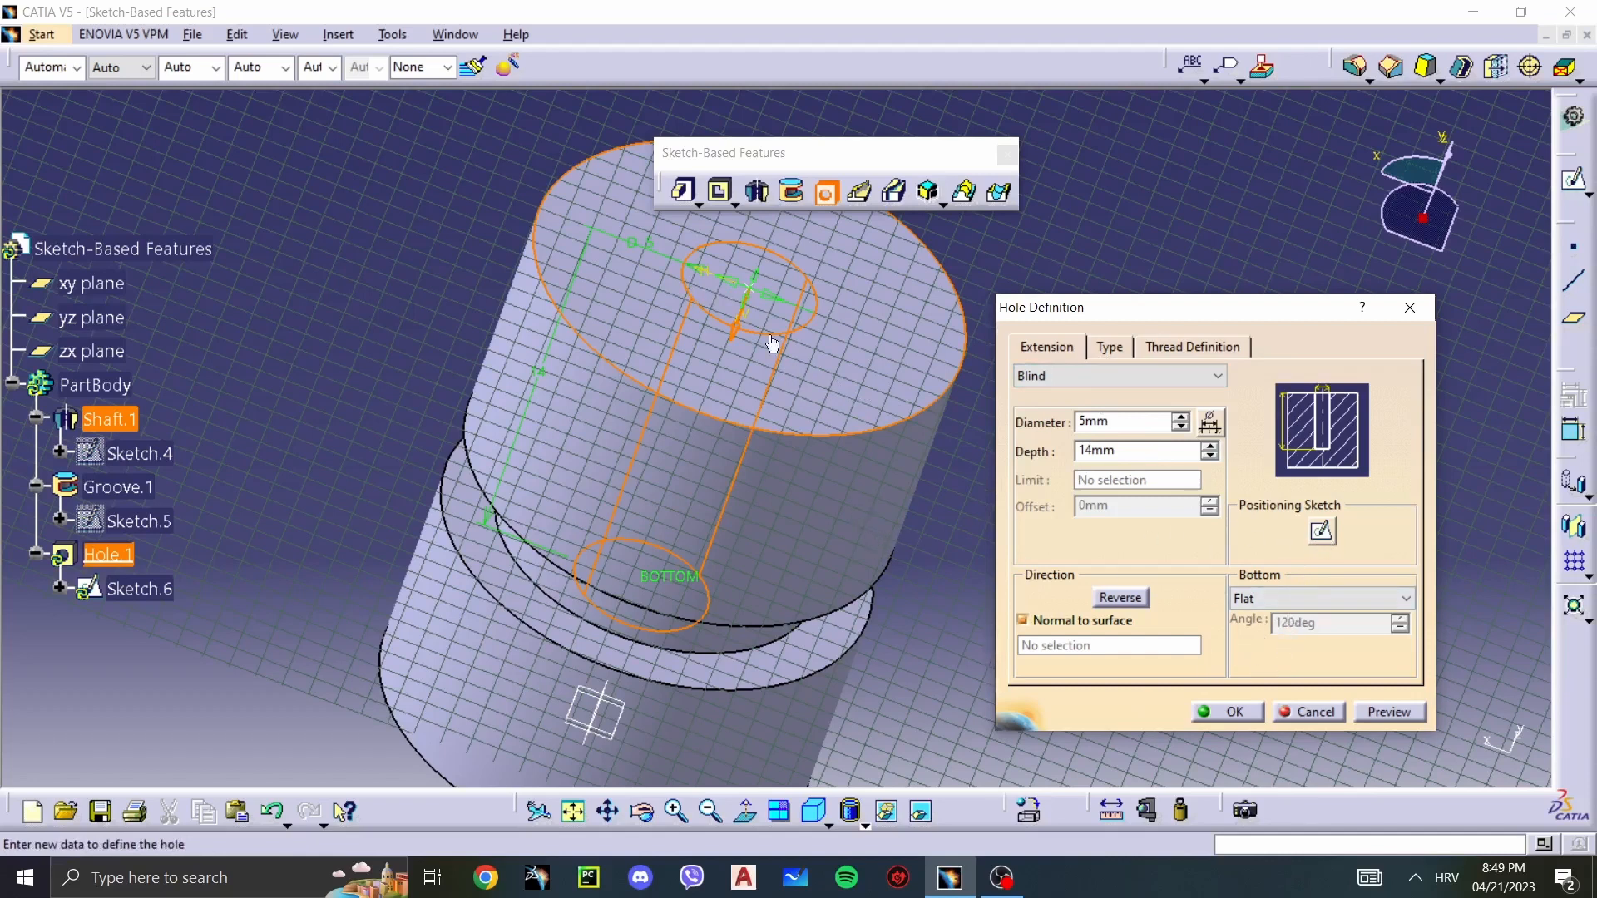
Step: Open the hole's positioning sketch and place a reference point on the circular face, away from the origin
{"action": "left_click", "coordinate": [1322, 530]}
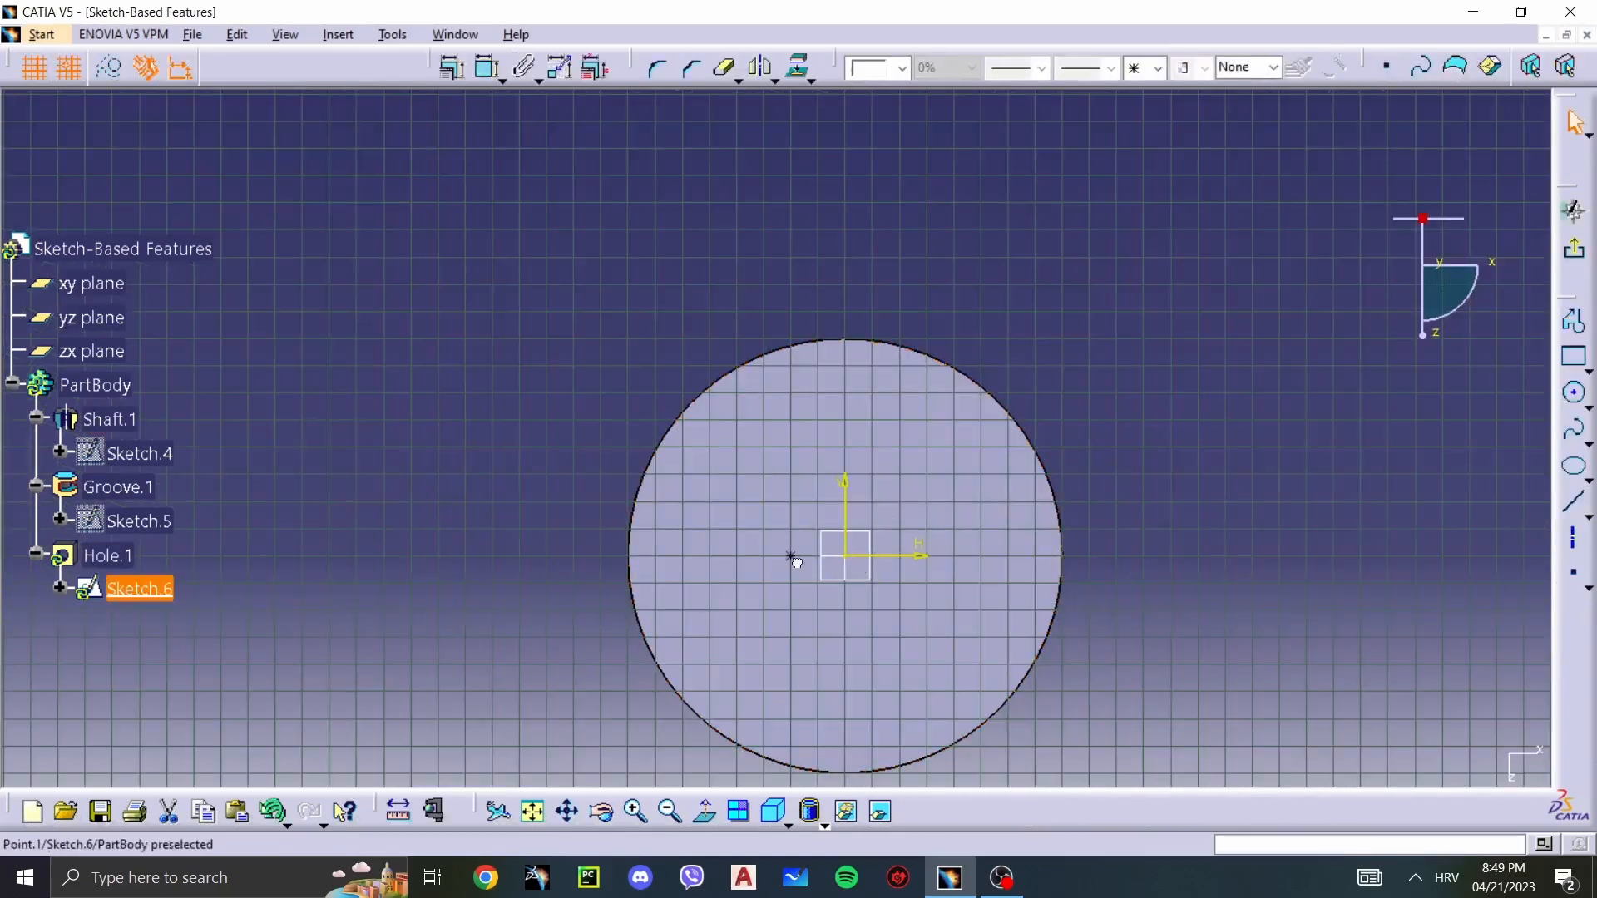
{"action": "left_click", "coordinate": [1573, 573]}
{"action": "left_click", "coordinate": [928, 422]}
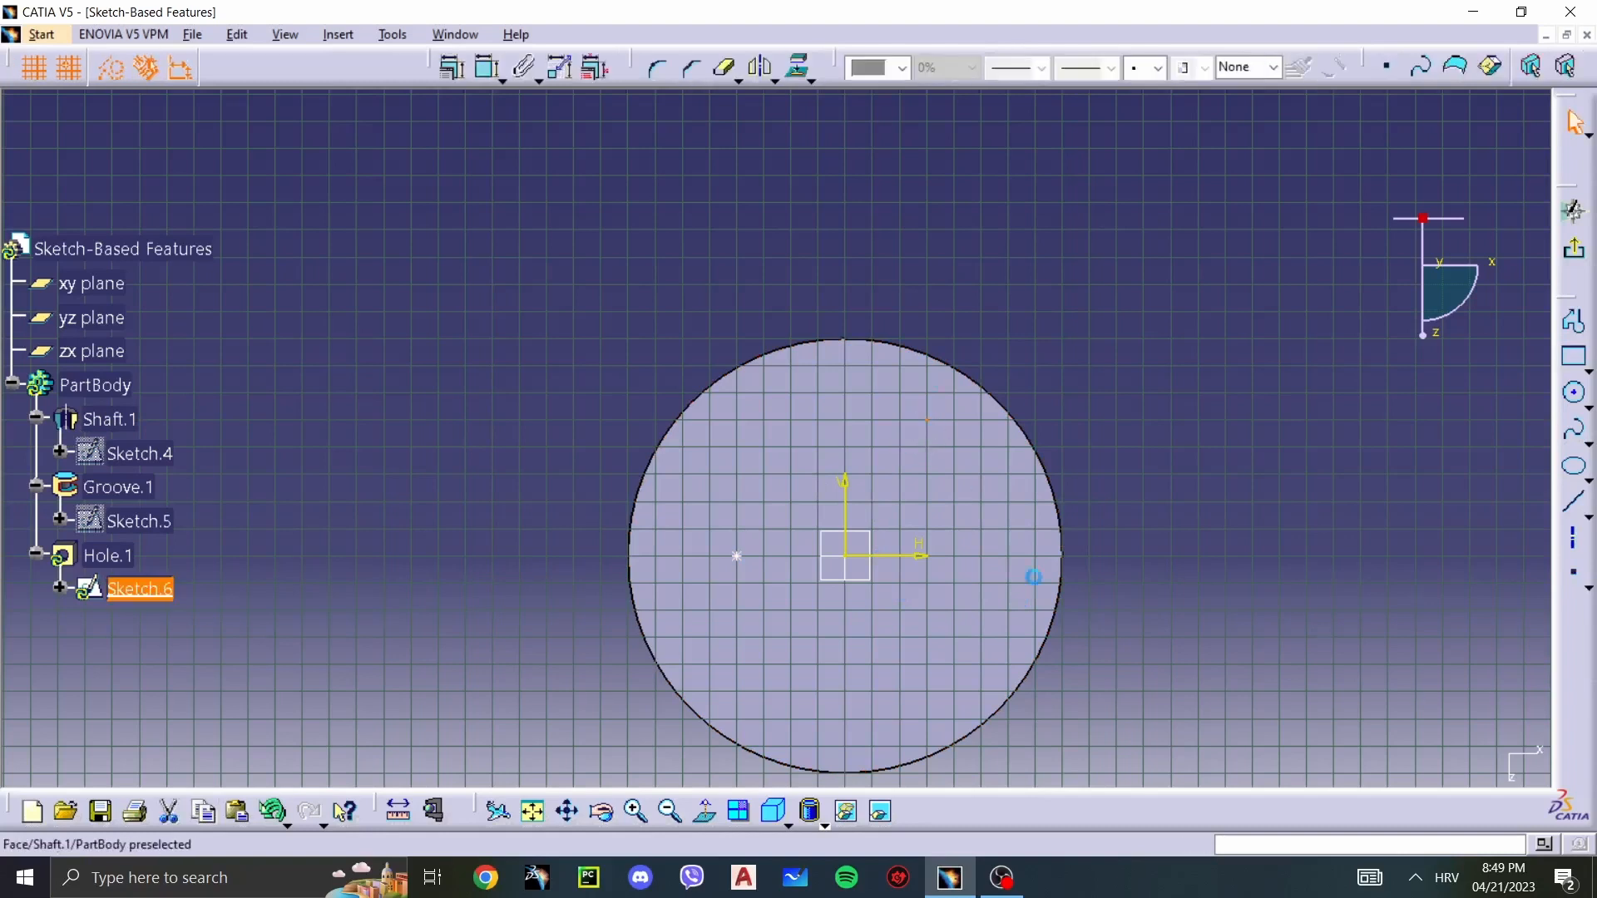
Step: Try a Coincidence constraint between the hole's center point and the reference point in the positioning sketch, and discard the hole
{"action": "left_click", "coordinate": [737, 556]}
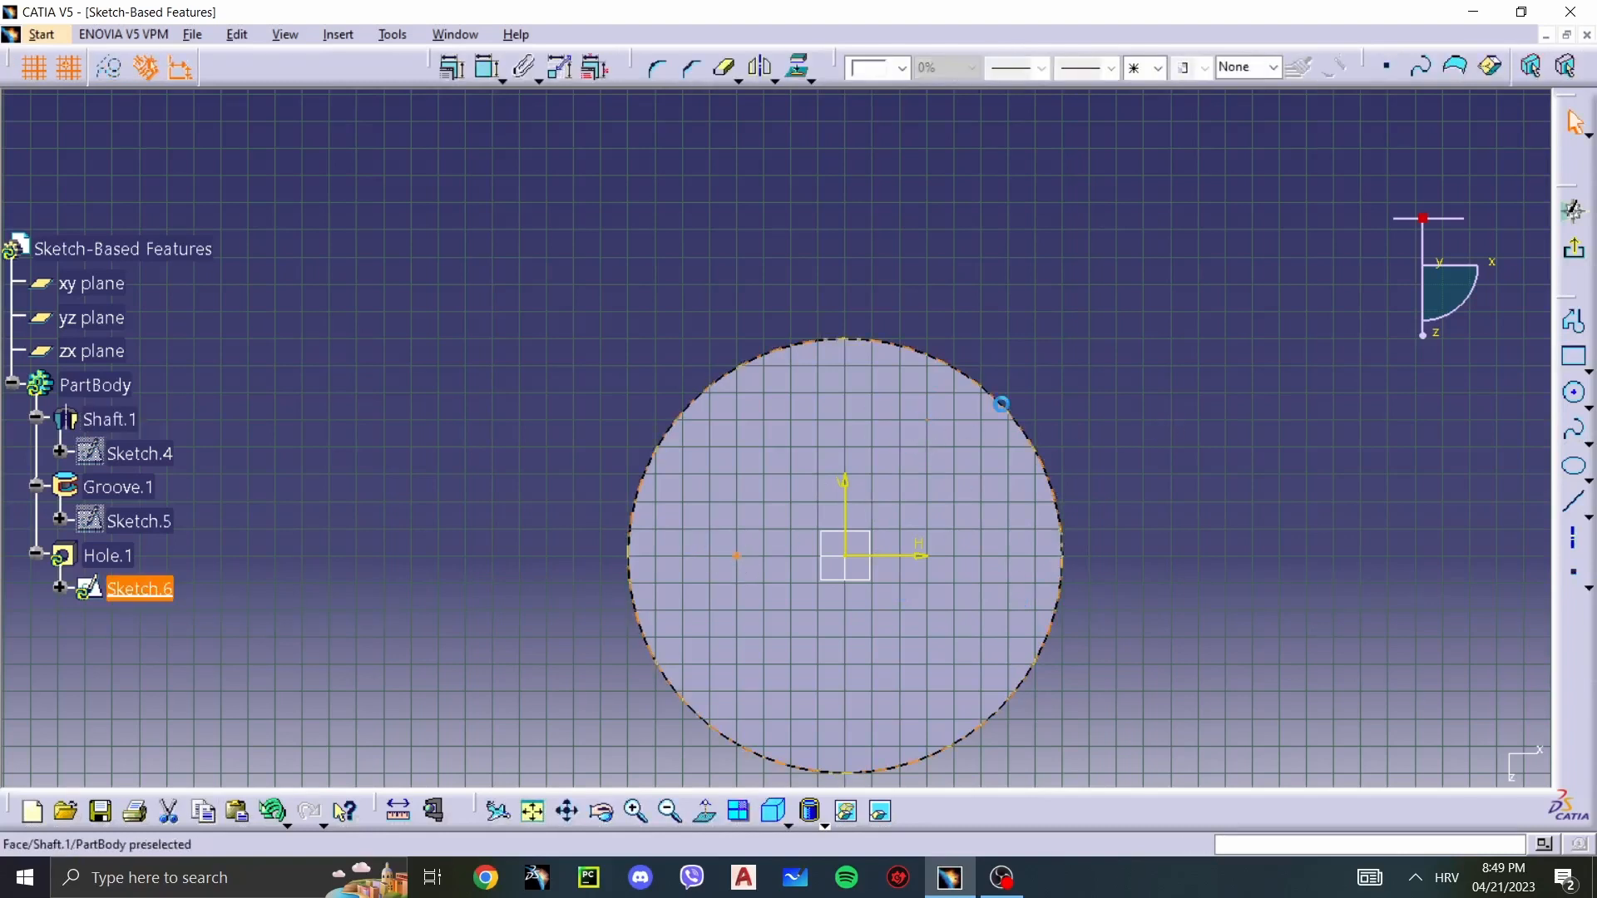
{"action": "left_click", "coordinate": [936, 422], "text": "ctrl"}
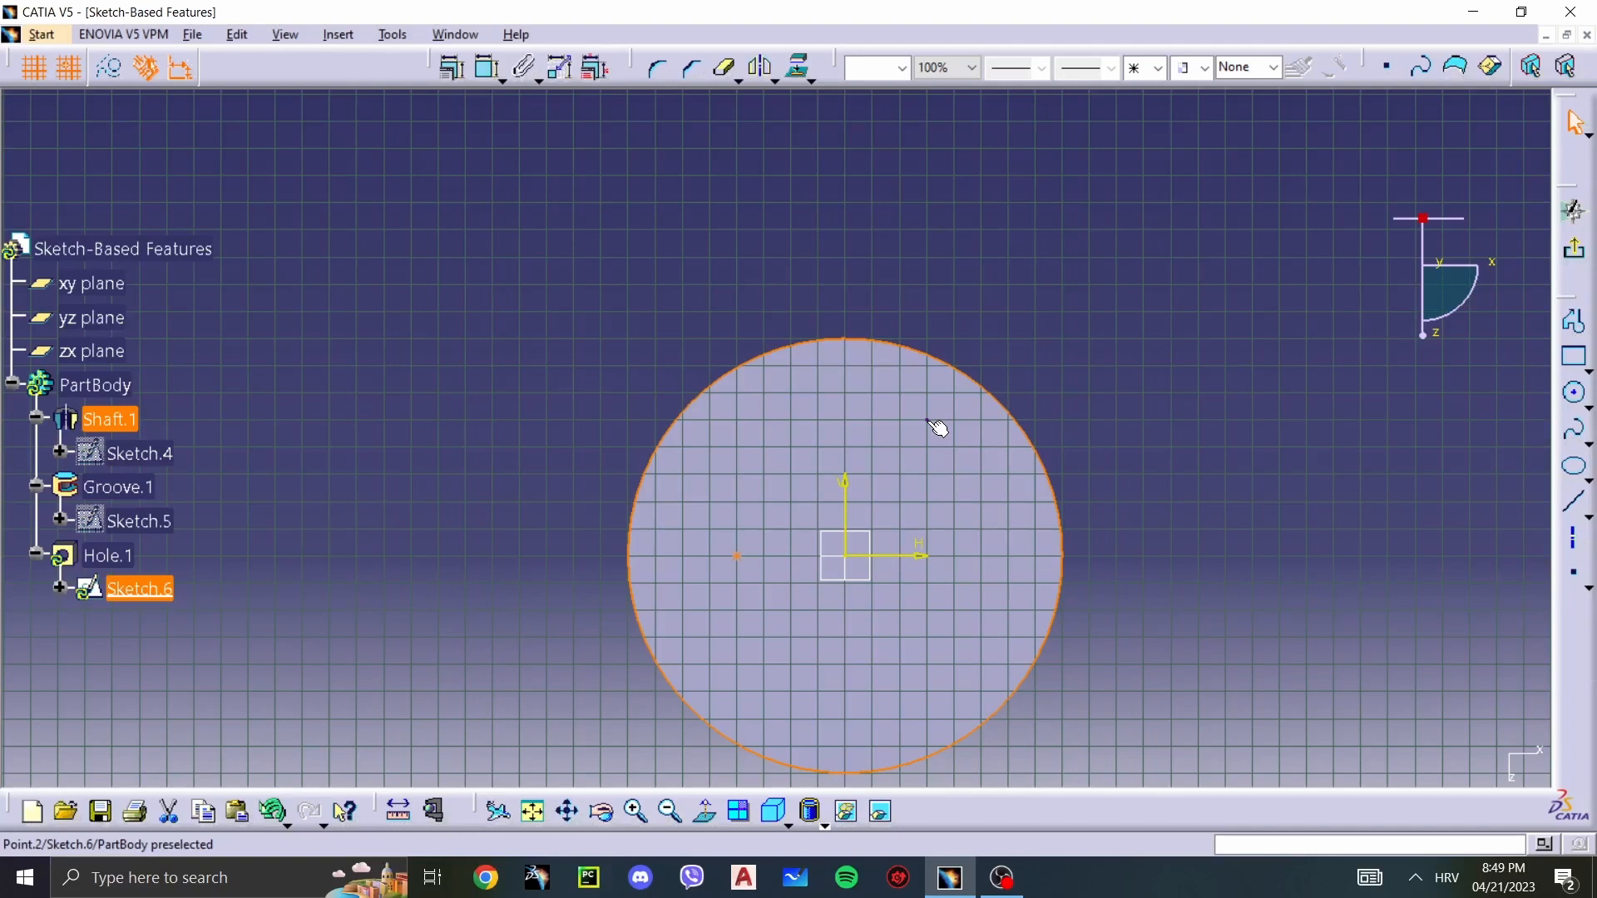
{"action": "left_click", "coordinate": [929, 420], "text": "ctrl"}
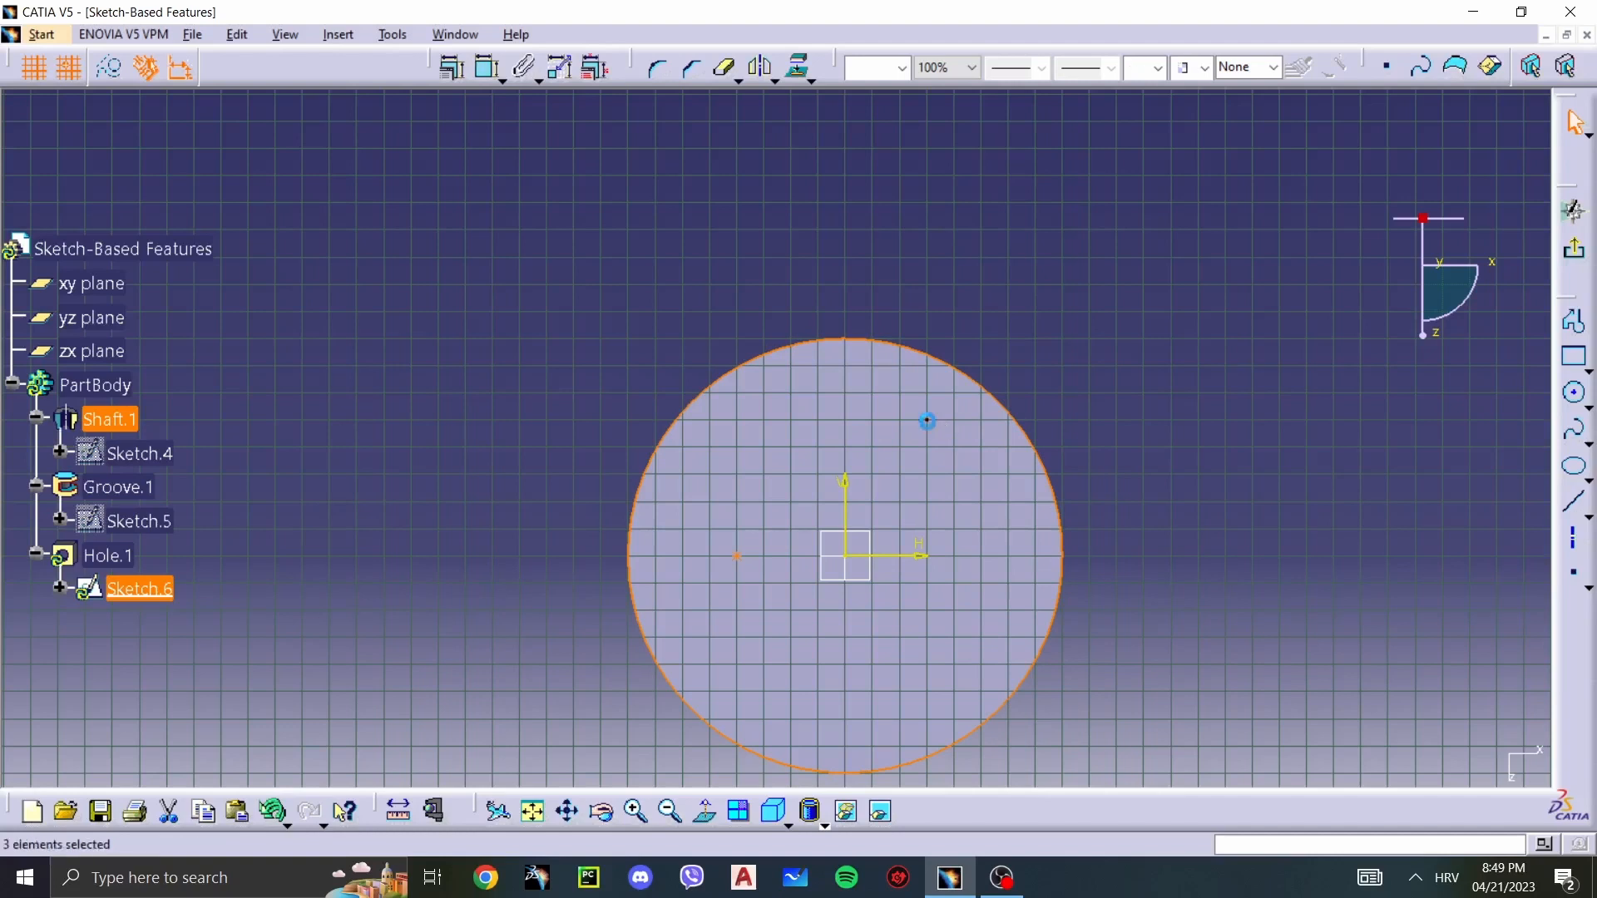
{"action": "left_click", "coordinate": [737, 441], "text": "ctrl"}
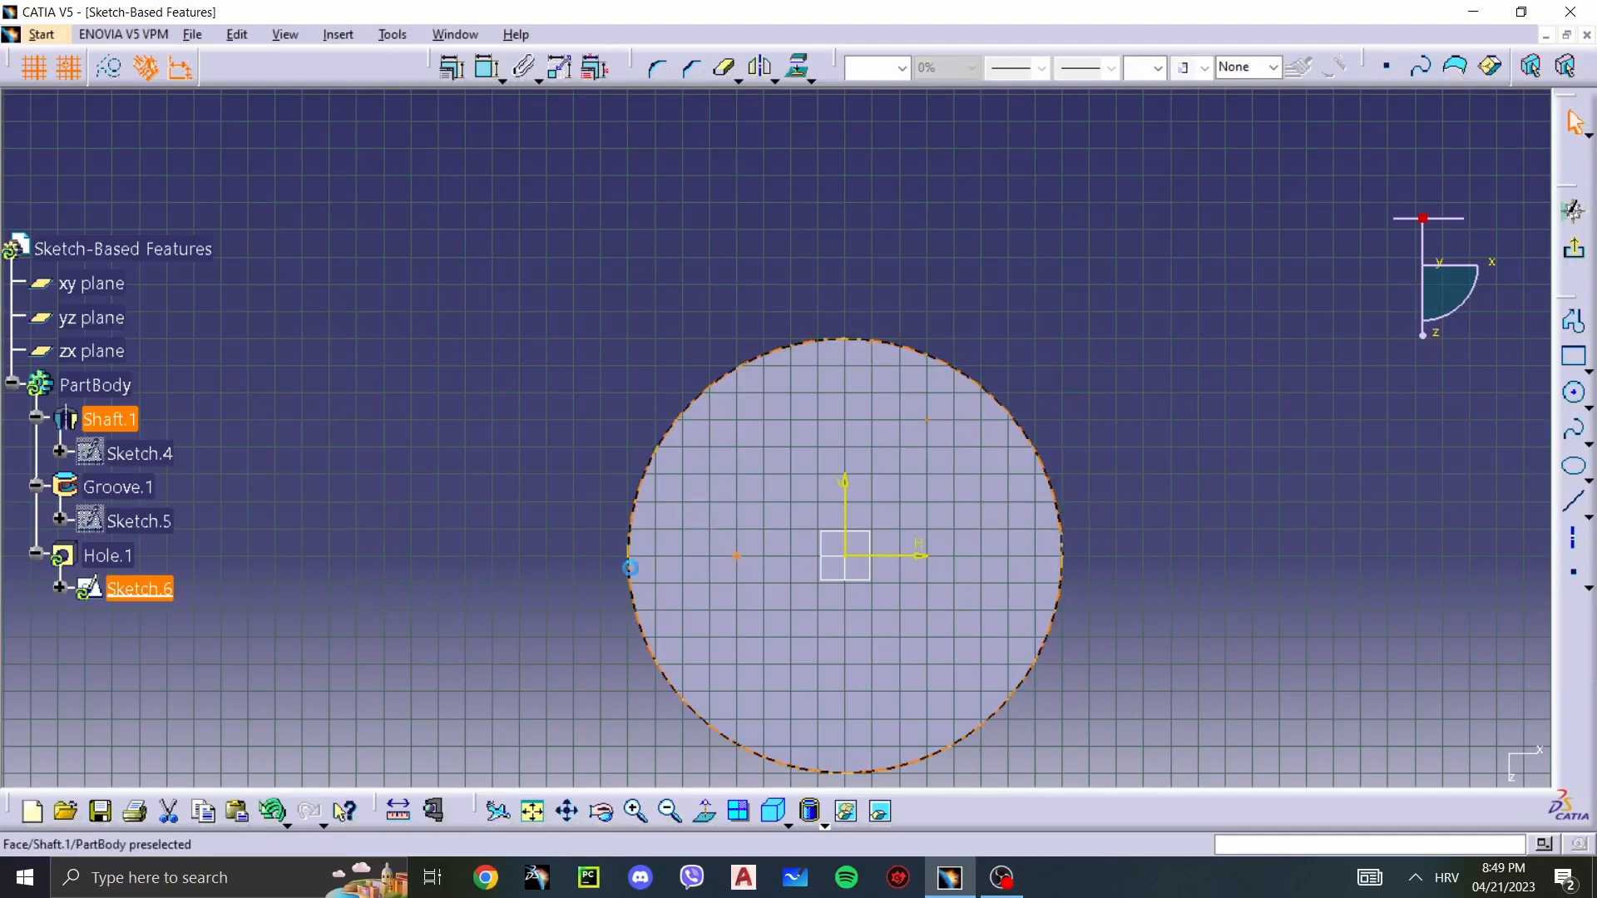
{"action": "left_click", "coordinate": [452, 66]}
{"action": "left_click", "coordinate": [1312, 530]}
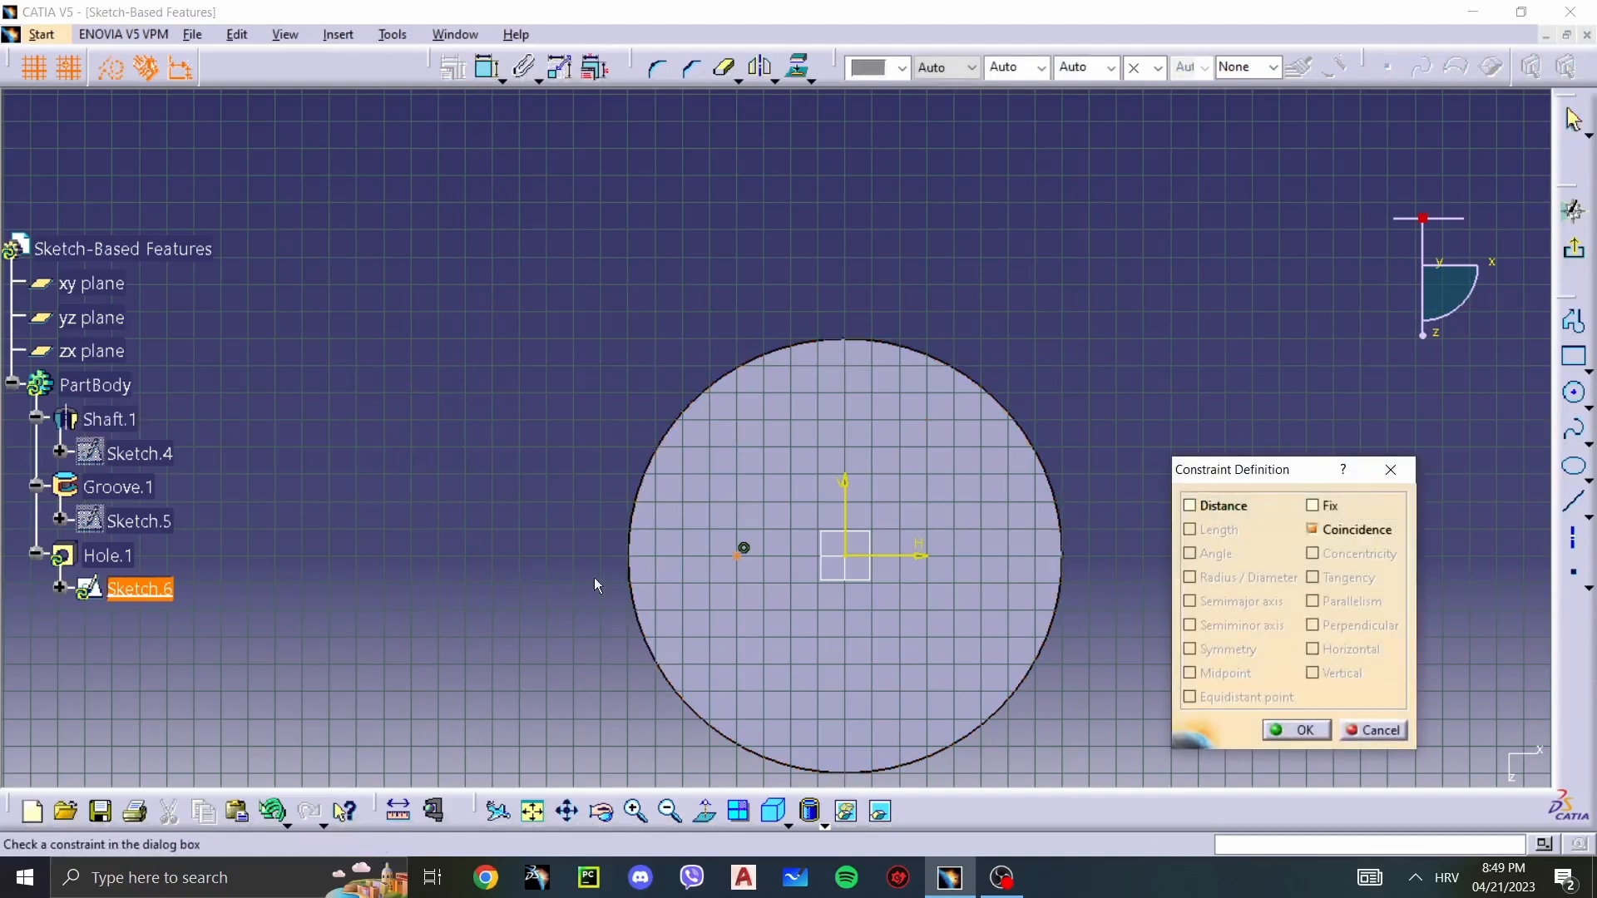
{"action": "mouse_move", "coordinate": [784, 631]}
{"action": "middle_mouse_down"}
{"action": "mouse_move", "coordinate": [763, 591]}
{"action": "mouse_move", "coordinate": [773, 397]}
{"action": "middle_mouse_up"}
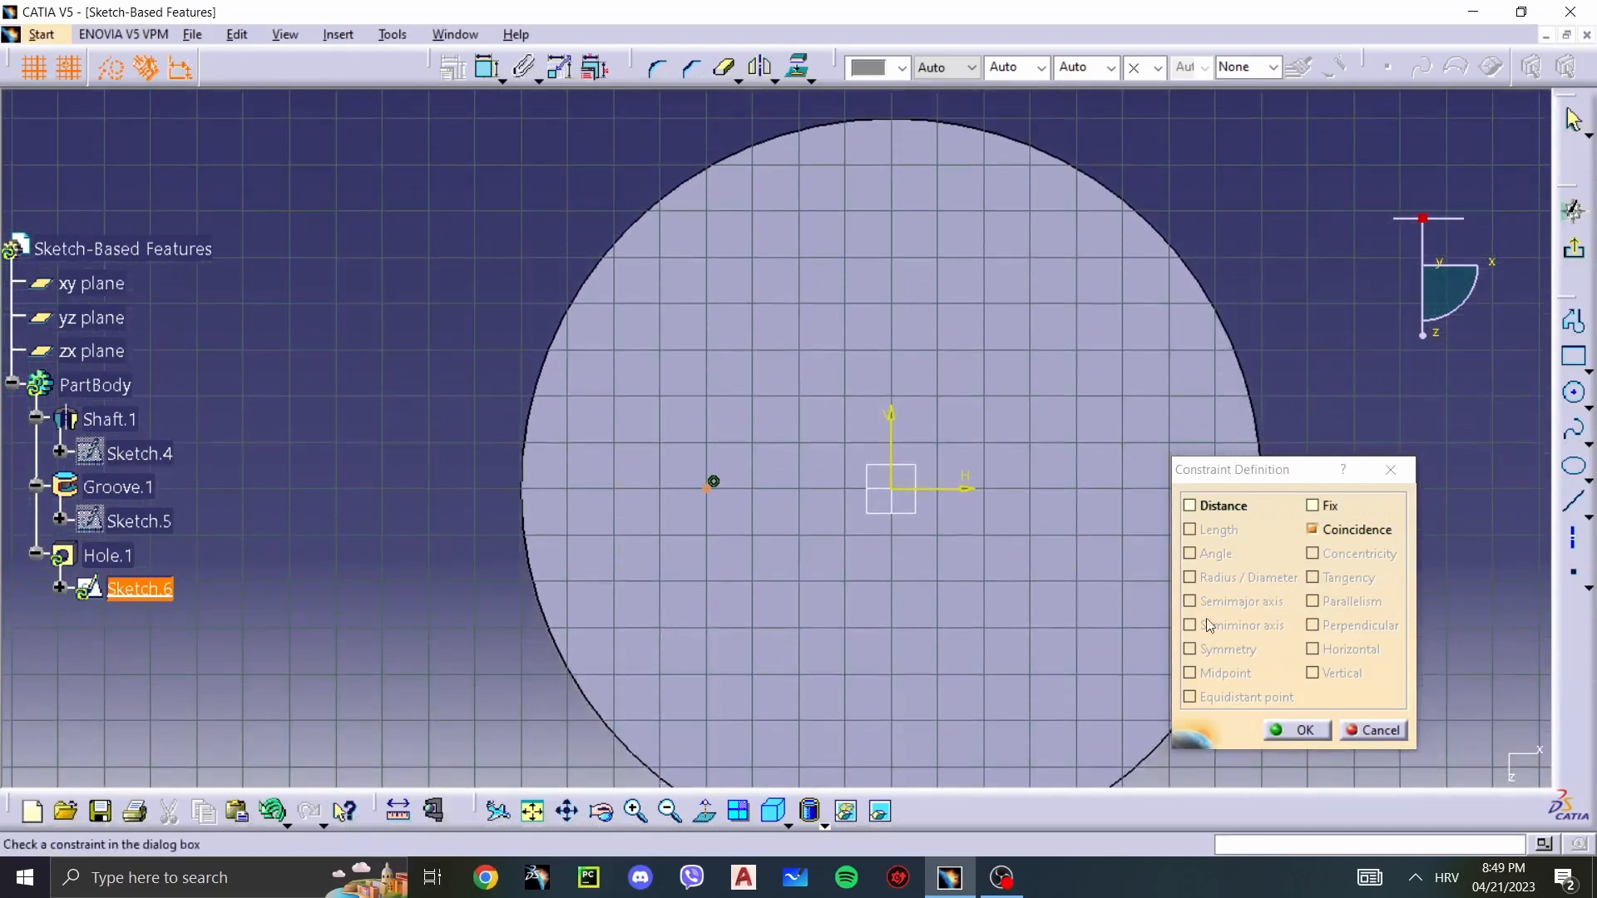
{"action": "left_click", "coordinate": [1368, 730]}
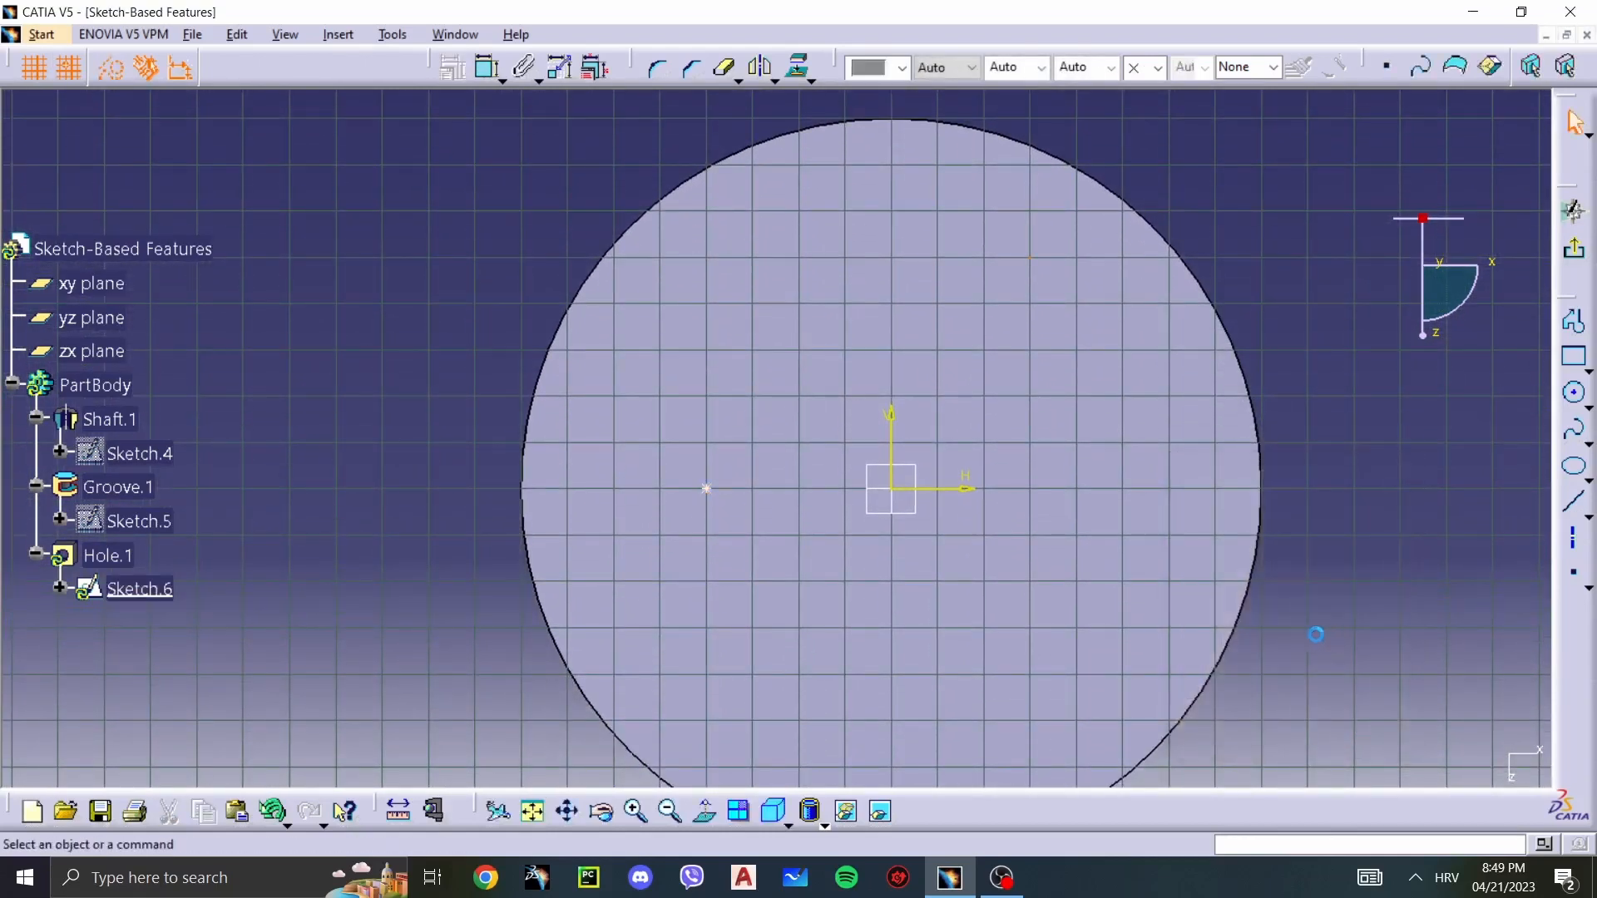
{"action": "left_click", "coordinate": [1574, 249]}
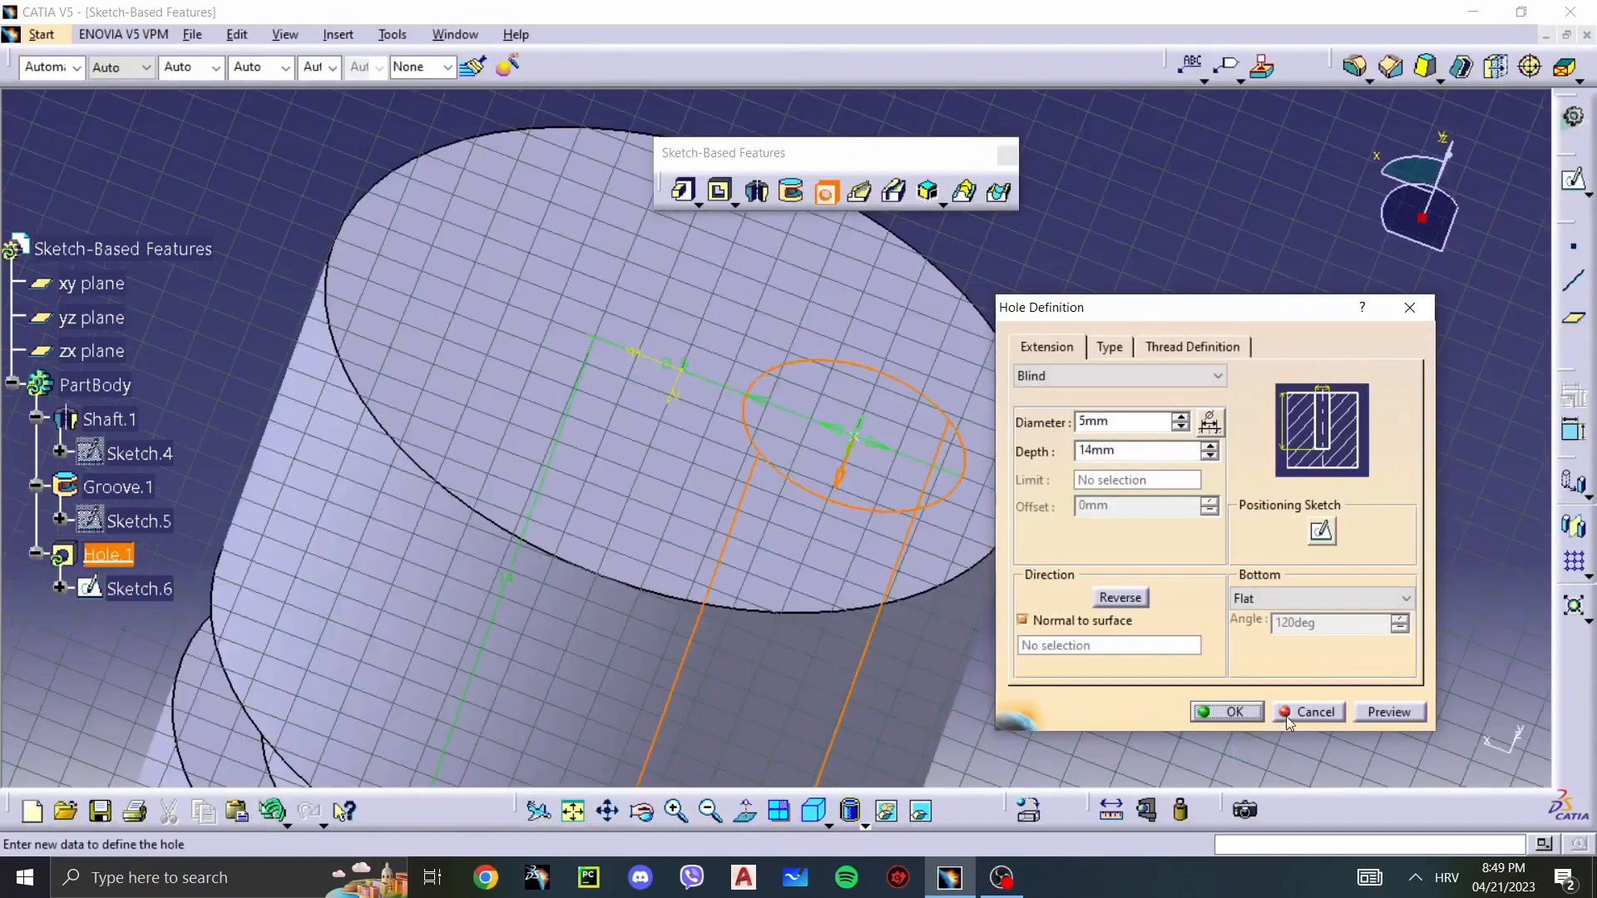
{"action": "left_click", "coordinate": [1286, 713]}
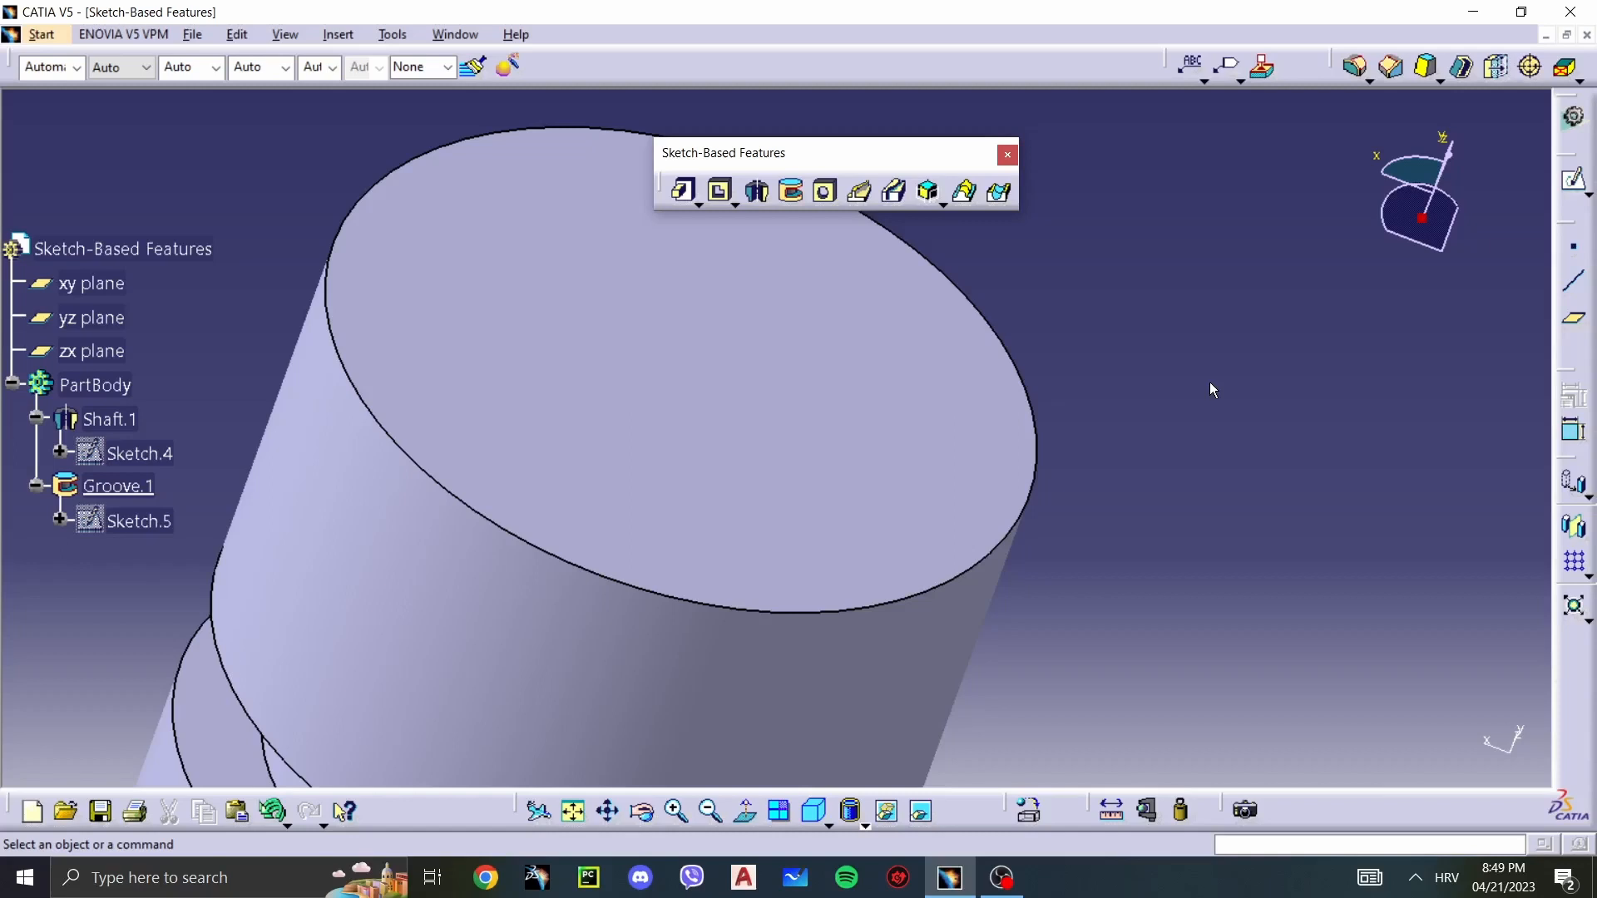
Step: Create a sketch on the shaft's circular end face containing a single off-center point
{"action": "left_click", "coordinate": [824, 314]}
{"action": "left_click", "coordinate": [1573, 179]}
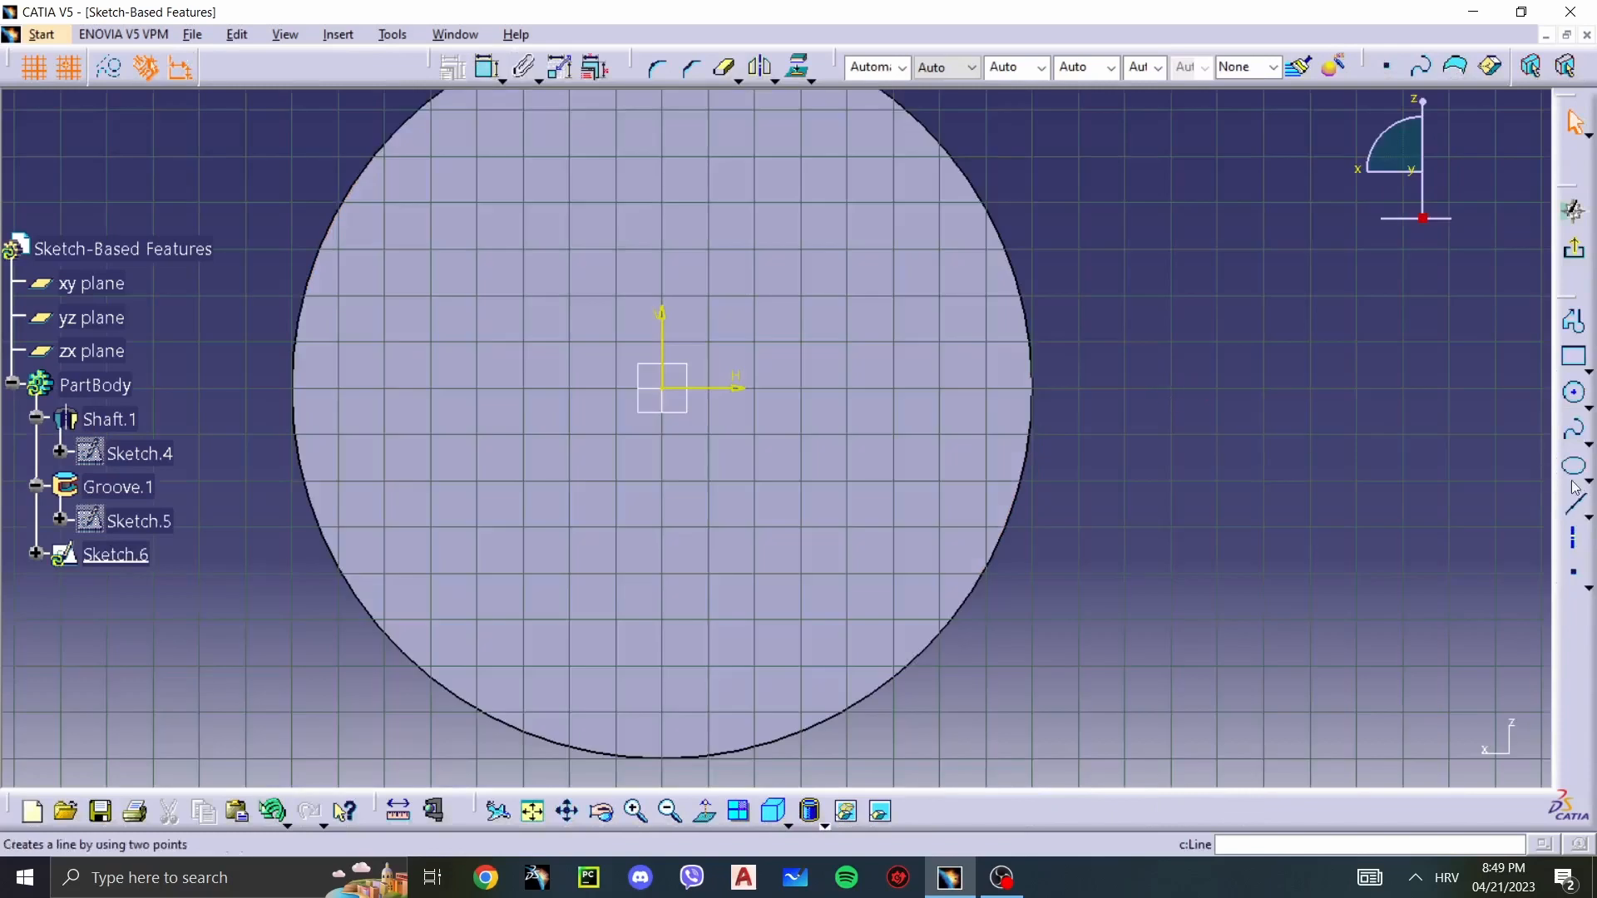
{"action": "left_click", "coordinate": [1574, 572]}
{"action": "left_click", "coordinate": [893, 249]}
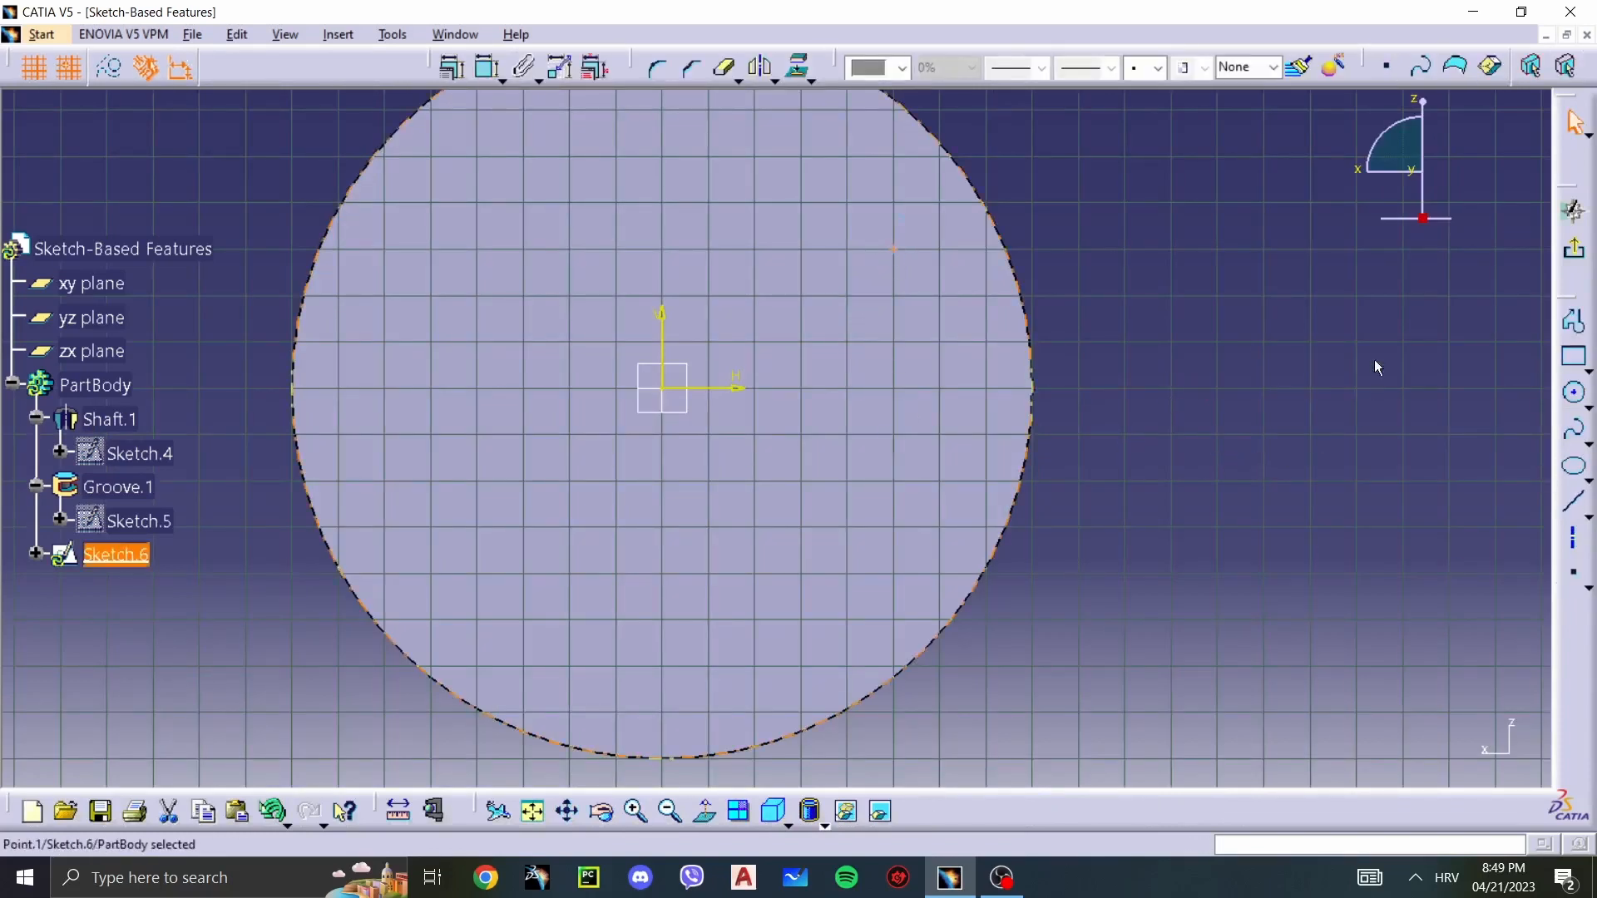
{"action": "left_click", "coordinate": [1573, 249]}
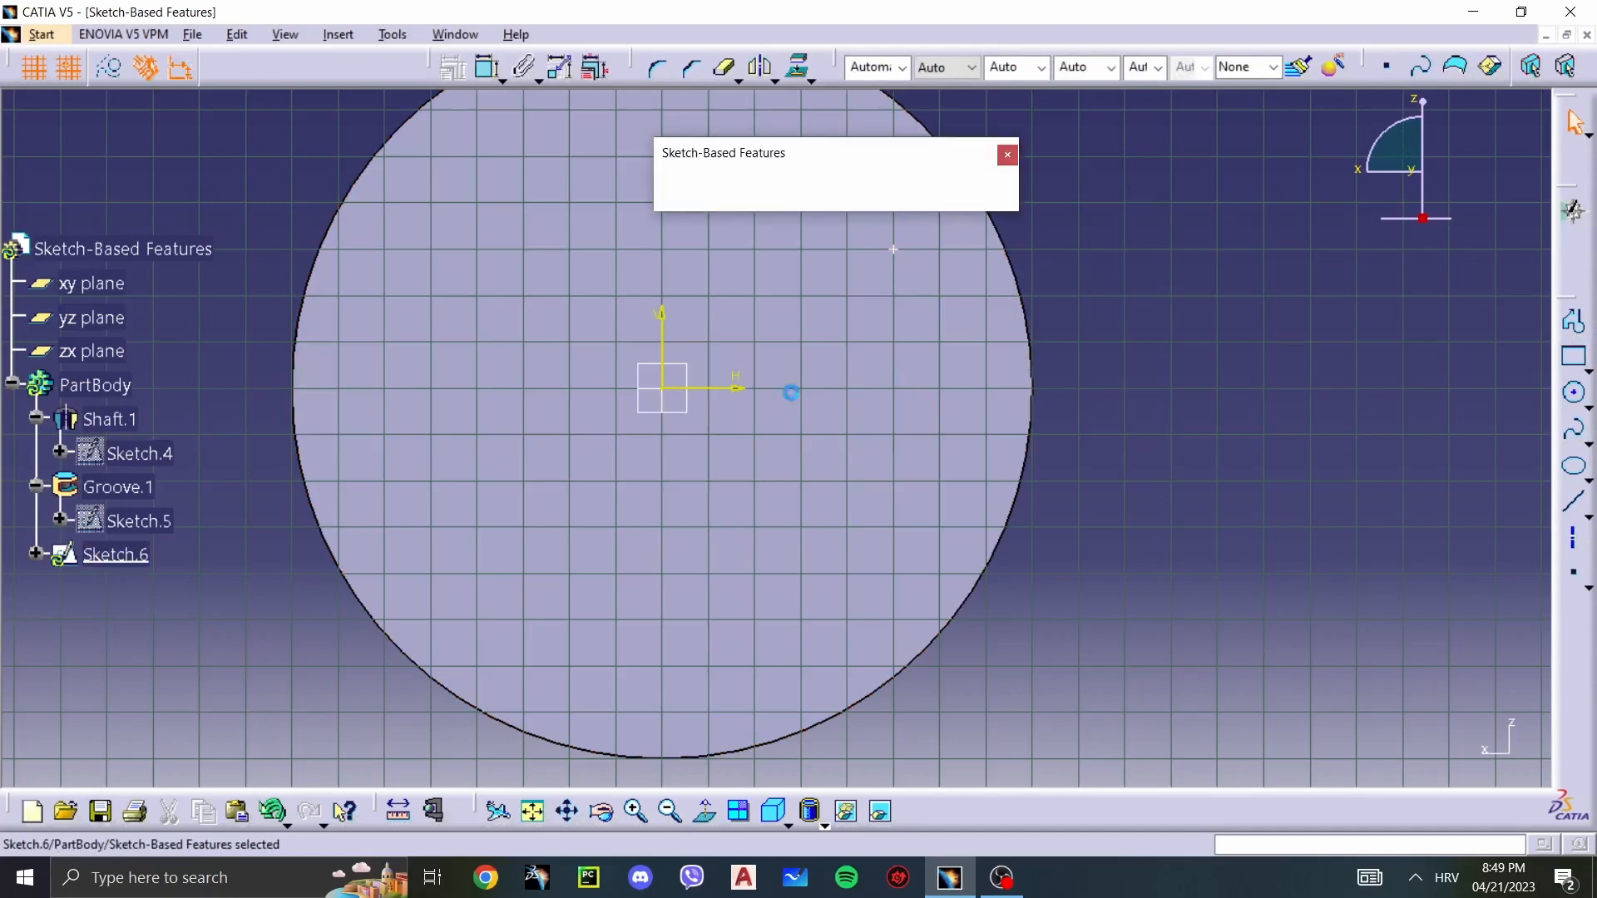
Step: Start a Hole on the circular end face, trying the Up To Last extension and returning it to Blind
{"action": "left_click", "coordinate": [824, 191]}
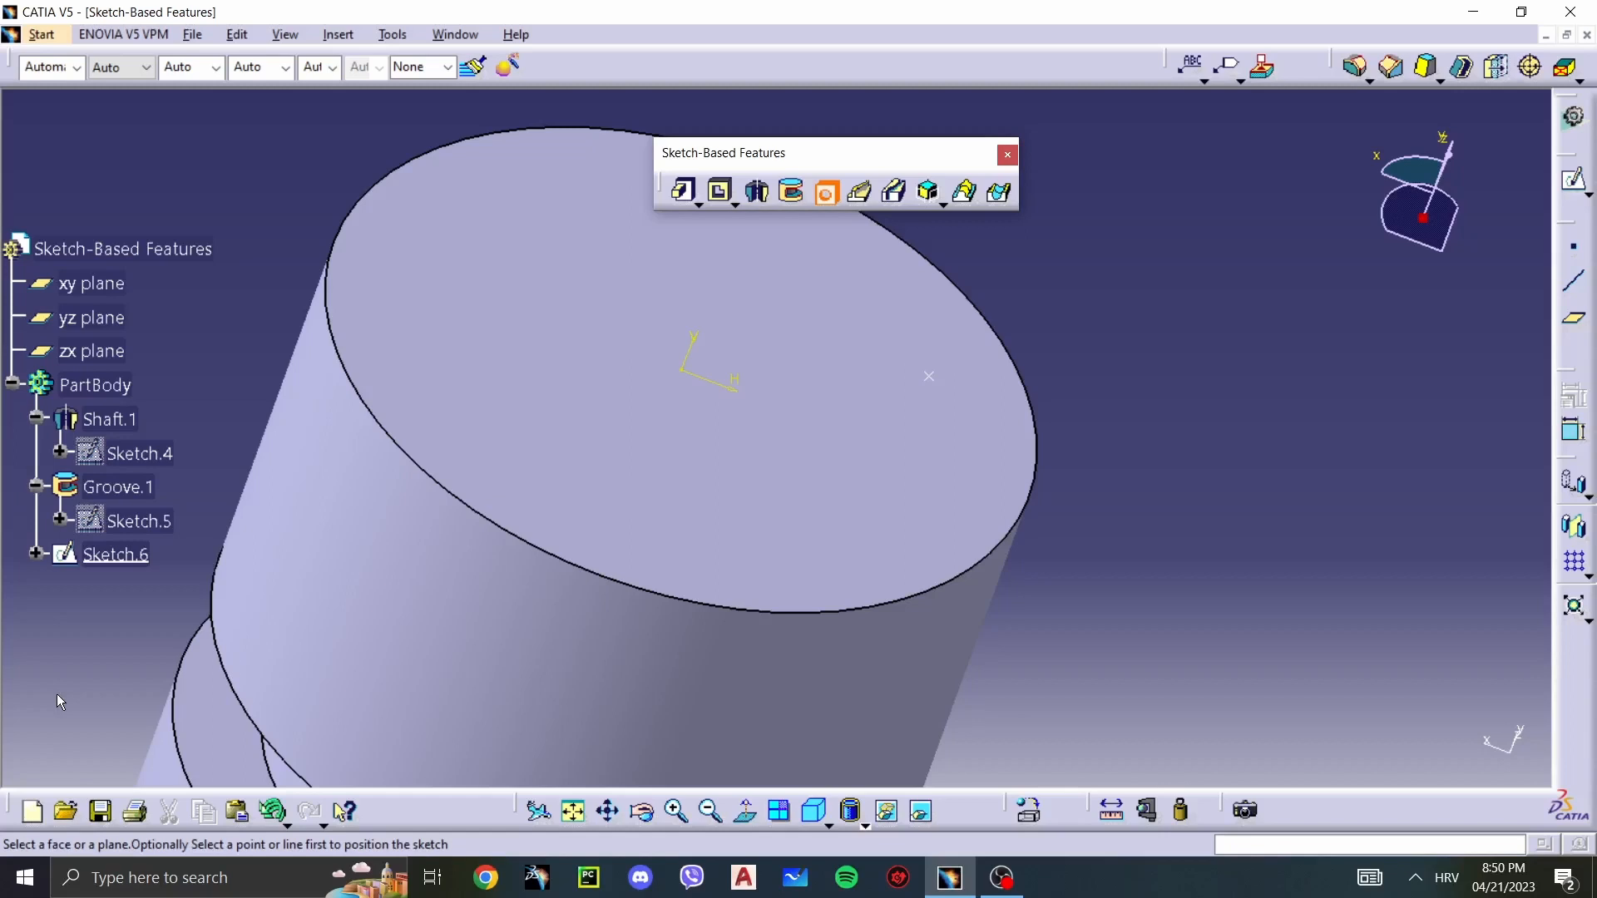
{"action": "left_click", "coordinate": [552, 393]}
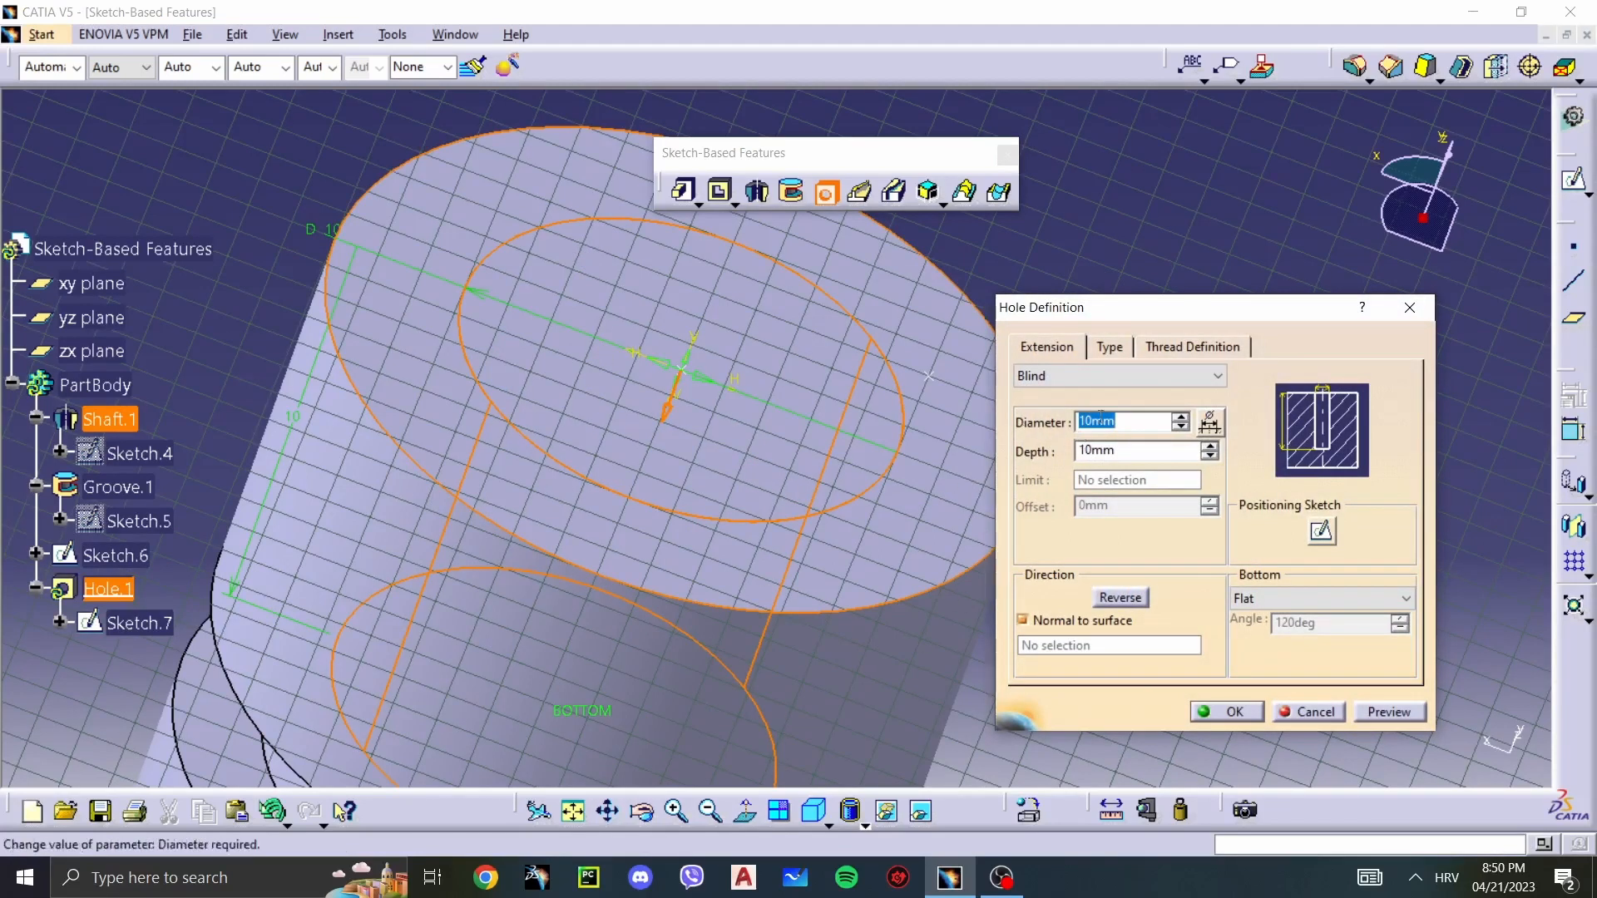
{"action": "left_click", "coordinate": [1107, 376]}
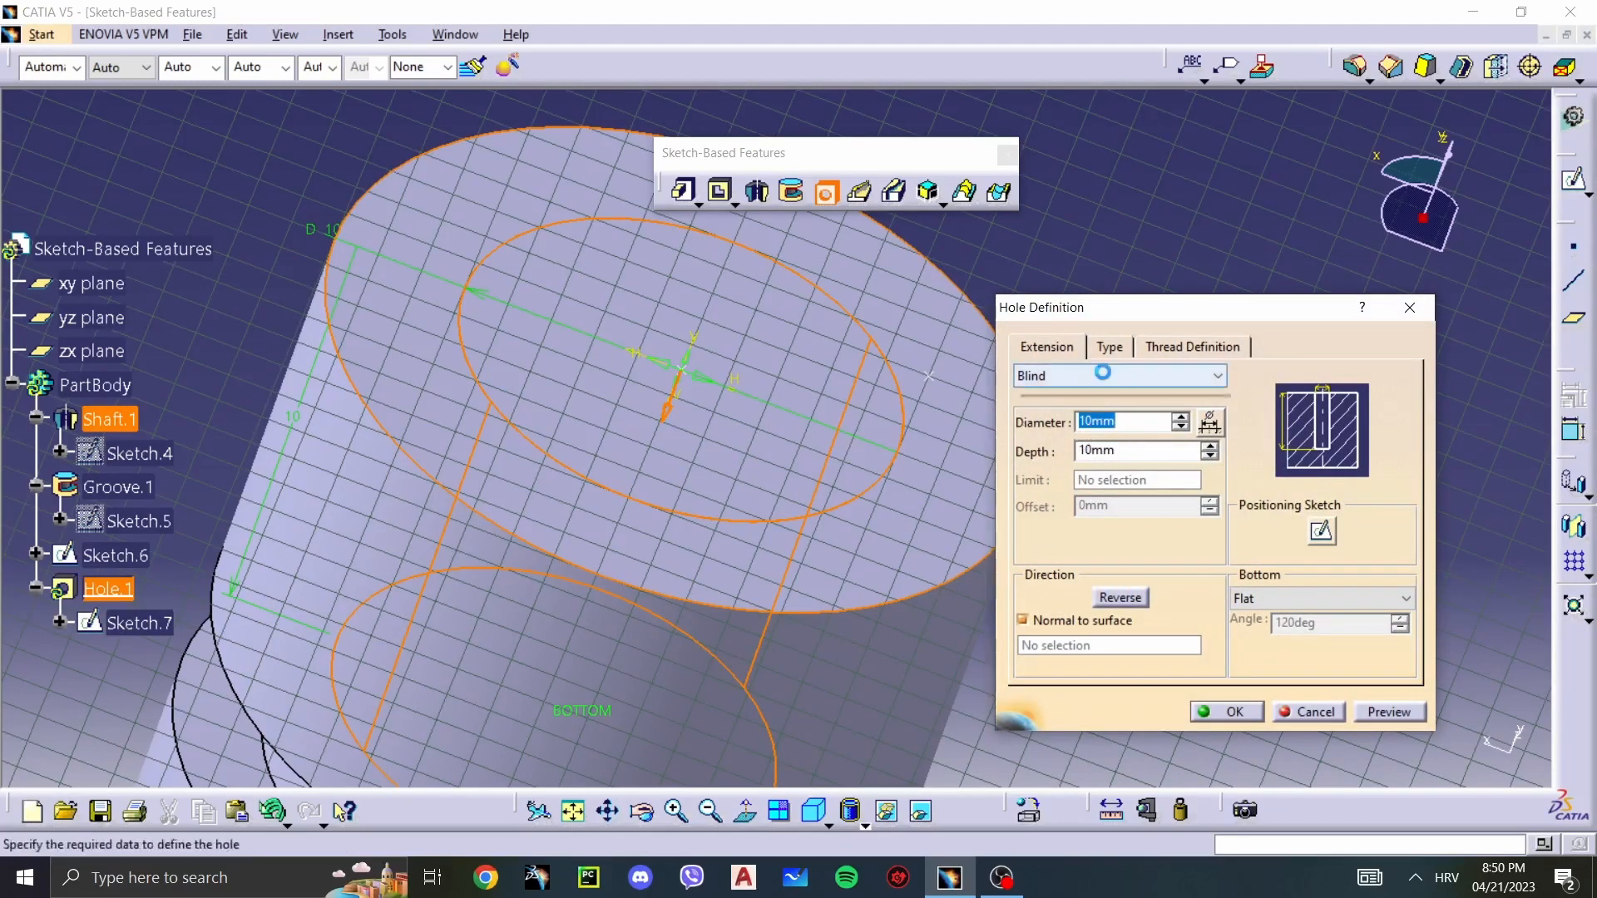
{"action": "left_click", "coordinate": [1081, 428]}
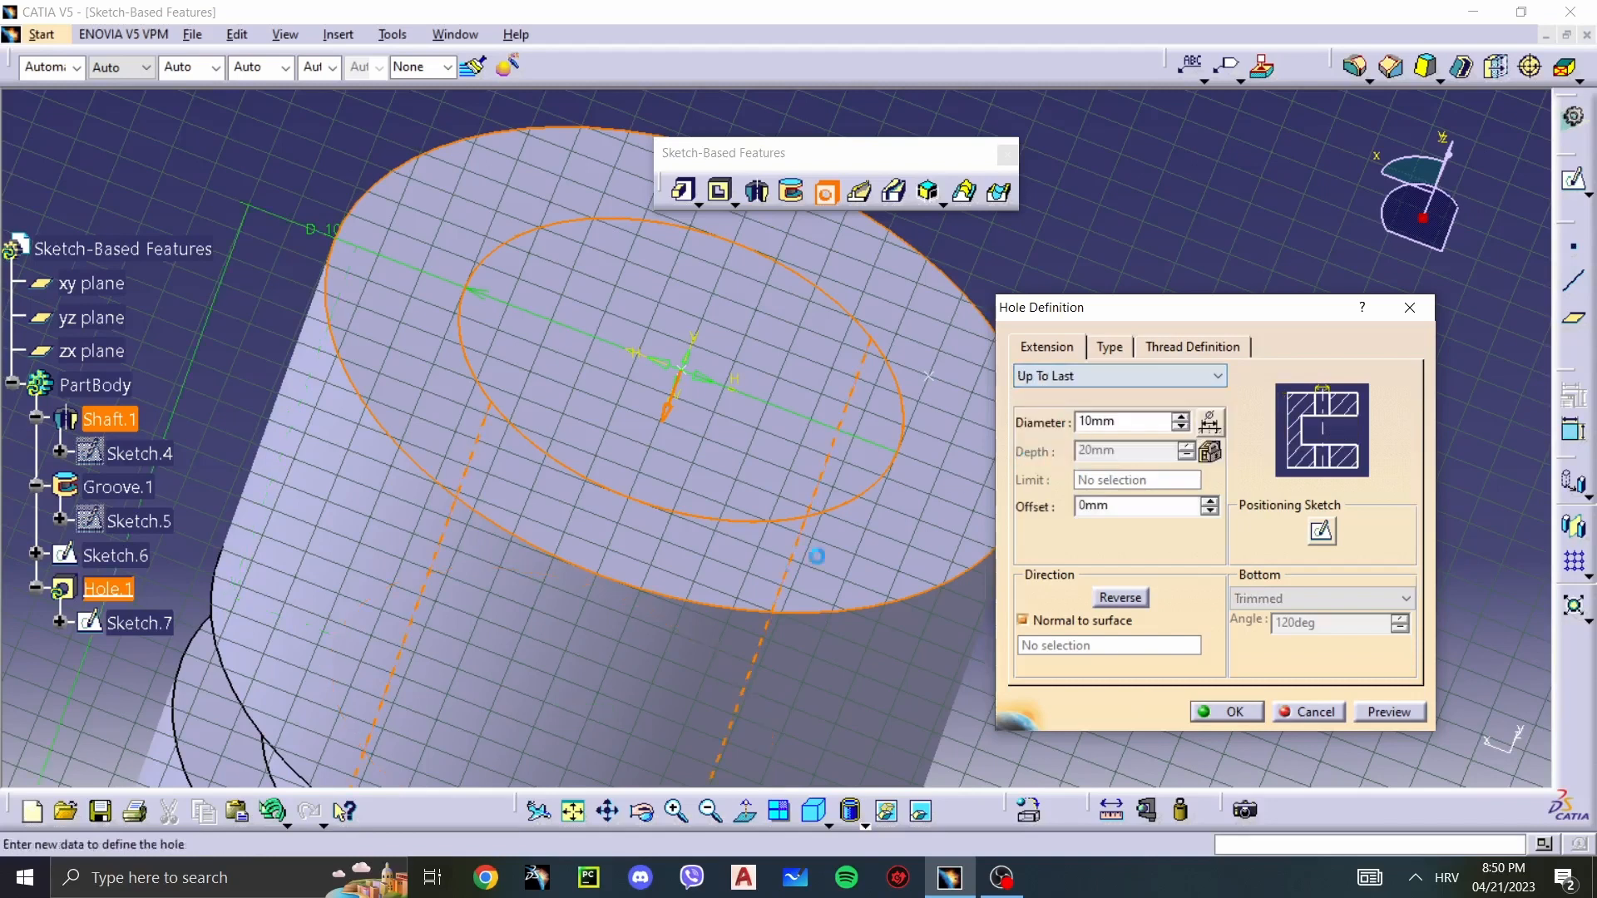
{"action": "middle_click_drag", "start_coordinate": [704, 634], "coordinate": [889, 140]}
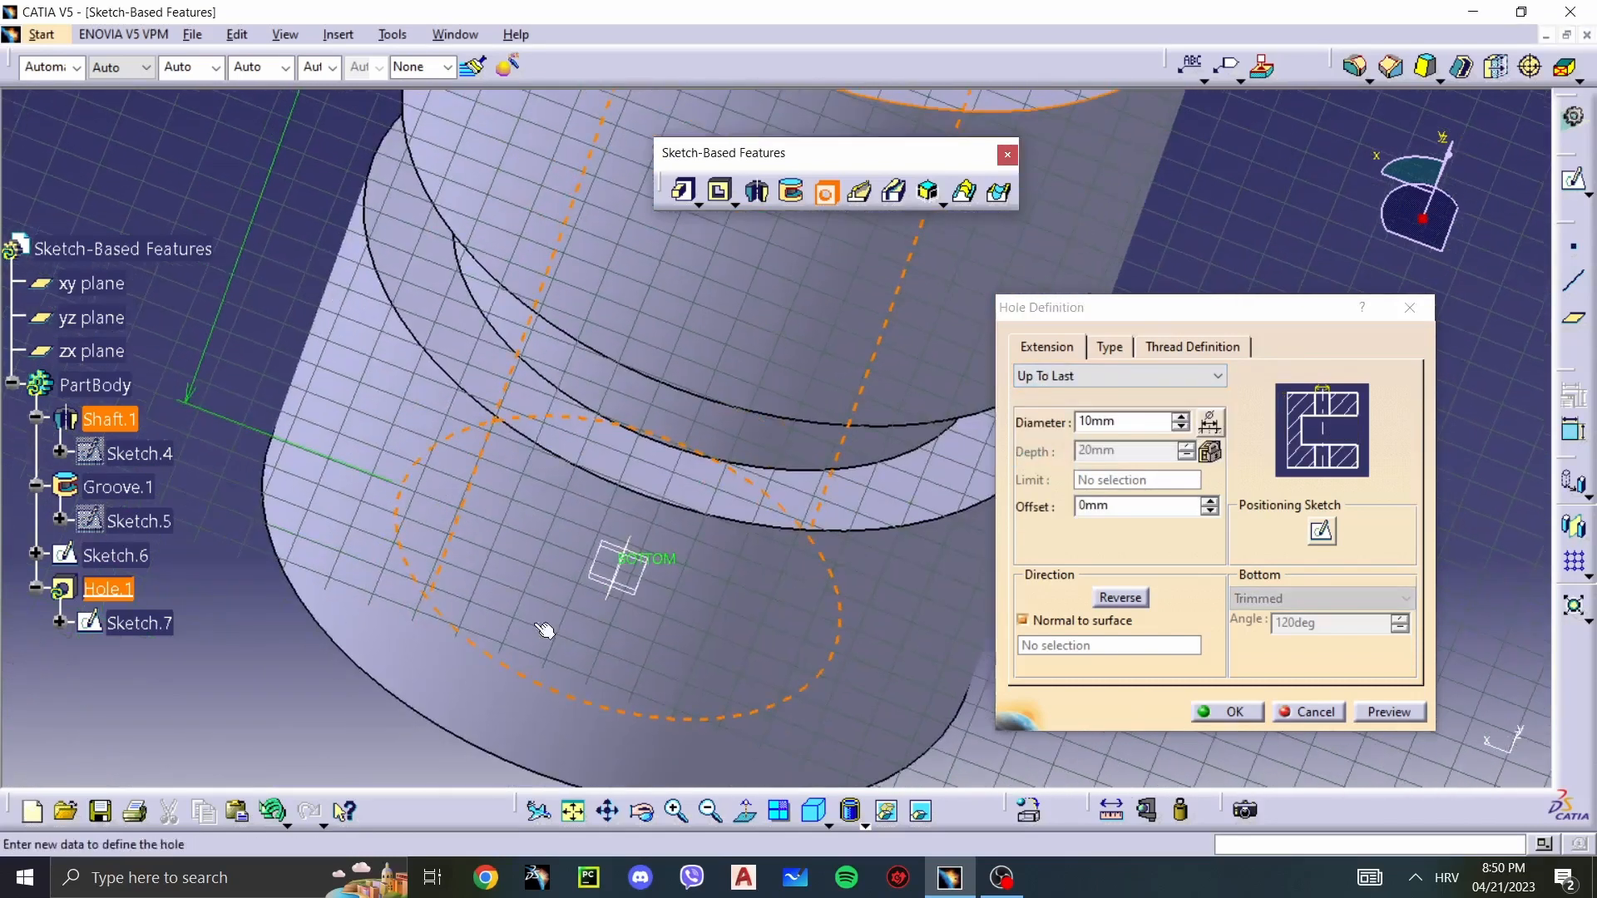
{"action": "left_click", "coordinate": [1137, 376]}
{"action": "left_click", "coordinate": [1119, 393]}
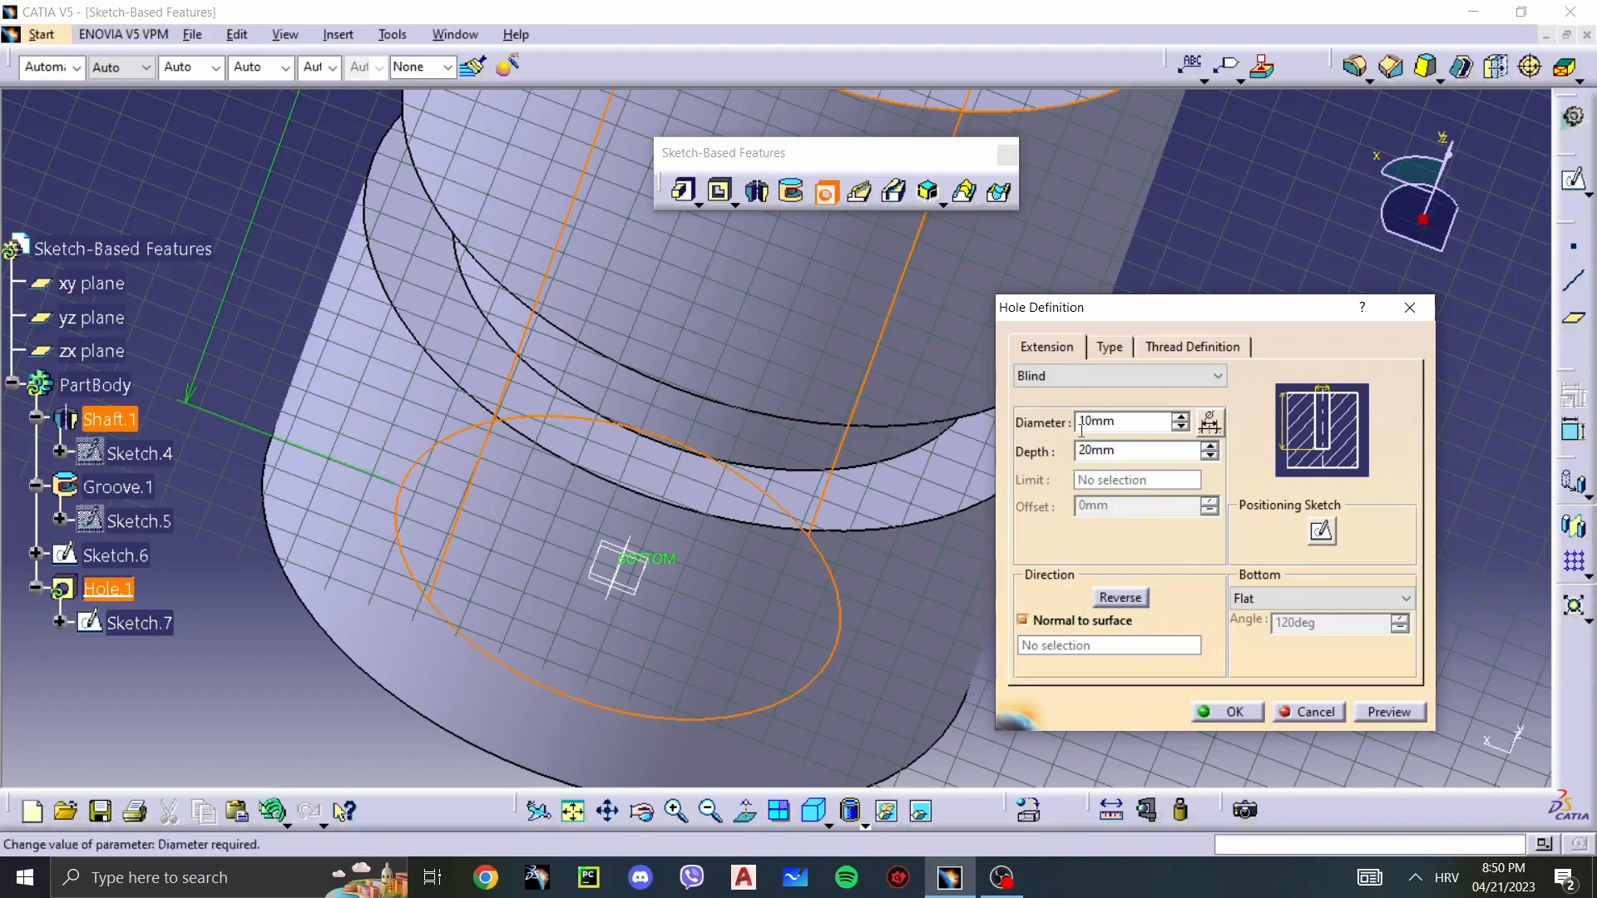
Step: Set the hole's diameter to 7 mm, create it, and inspect the result on the end face
{"action": "left_click", "coordinate": [1182, 429]}
{"action": "left_click", "coordinate": [1182, 428]}
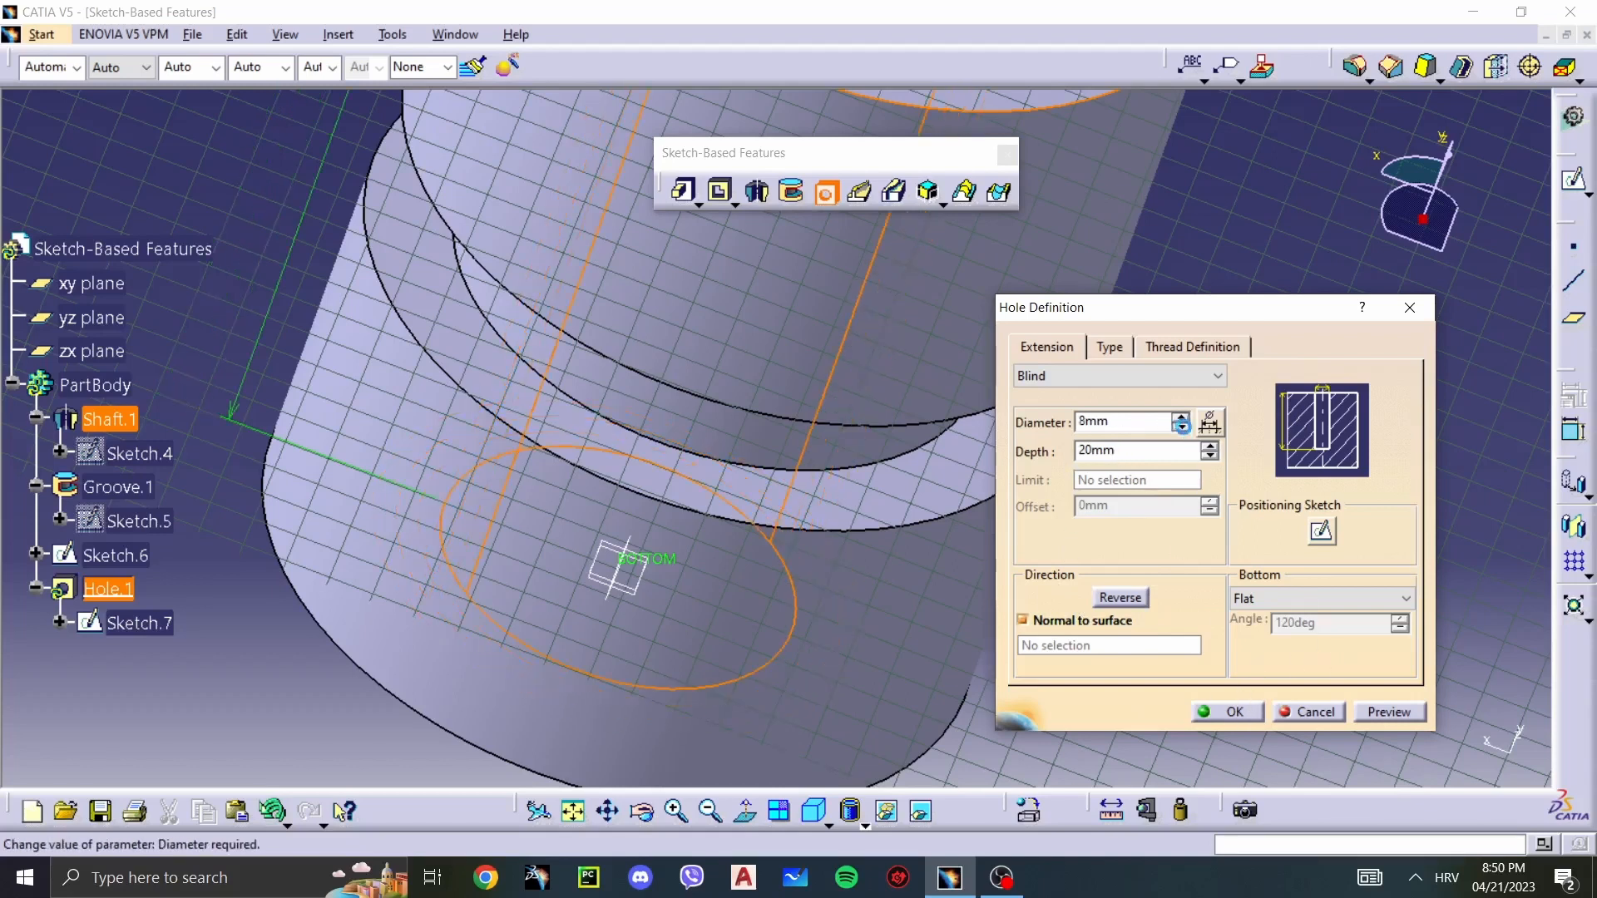
{"action": "left_click", "coordinate": [1227, 712]}
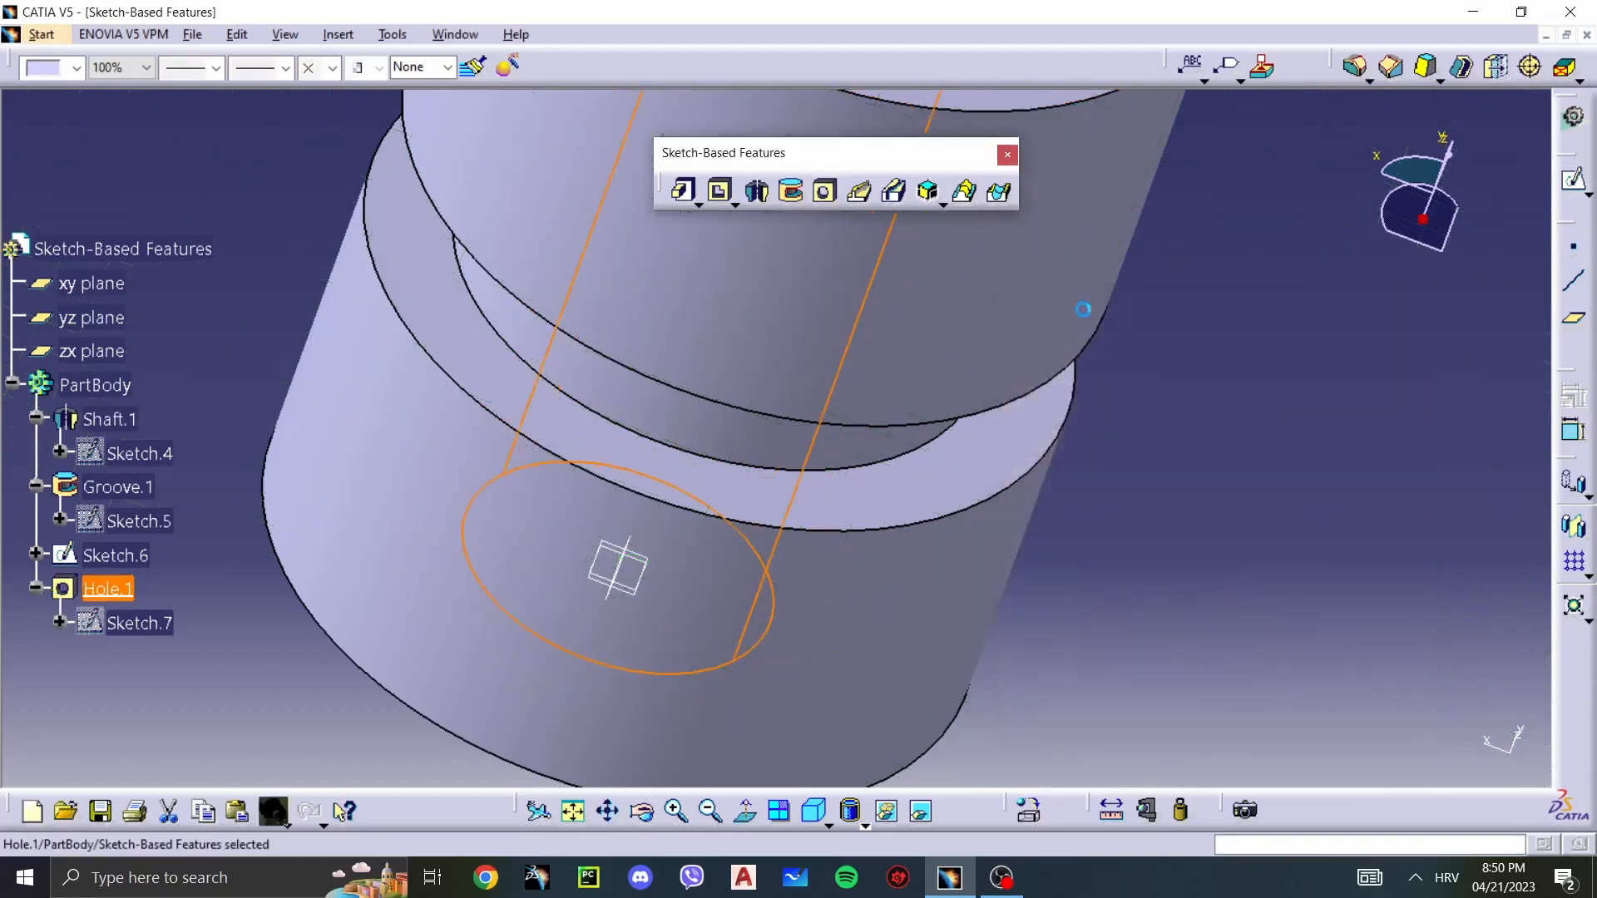
{"action": "middle_click_drag", "start_coordinate": [1083, 309], "coordinate": [994, 574]}
{"action": "left_click", "coordinate": [1191, 387]}
{"action": "middle_click_drag", "start_coordinate": [1192, 391], "coordinate": [1109, 646]}
{"action": "middle_click_drag", "start_coordinate": [952, 408], "coordinate": [782, 627]}
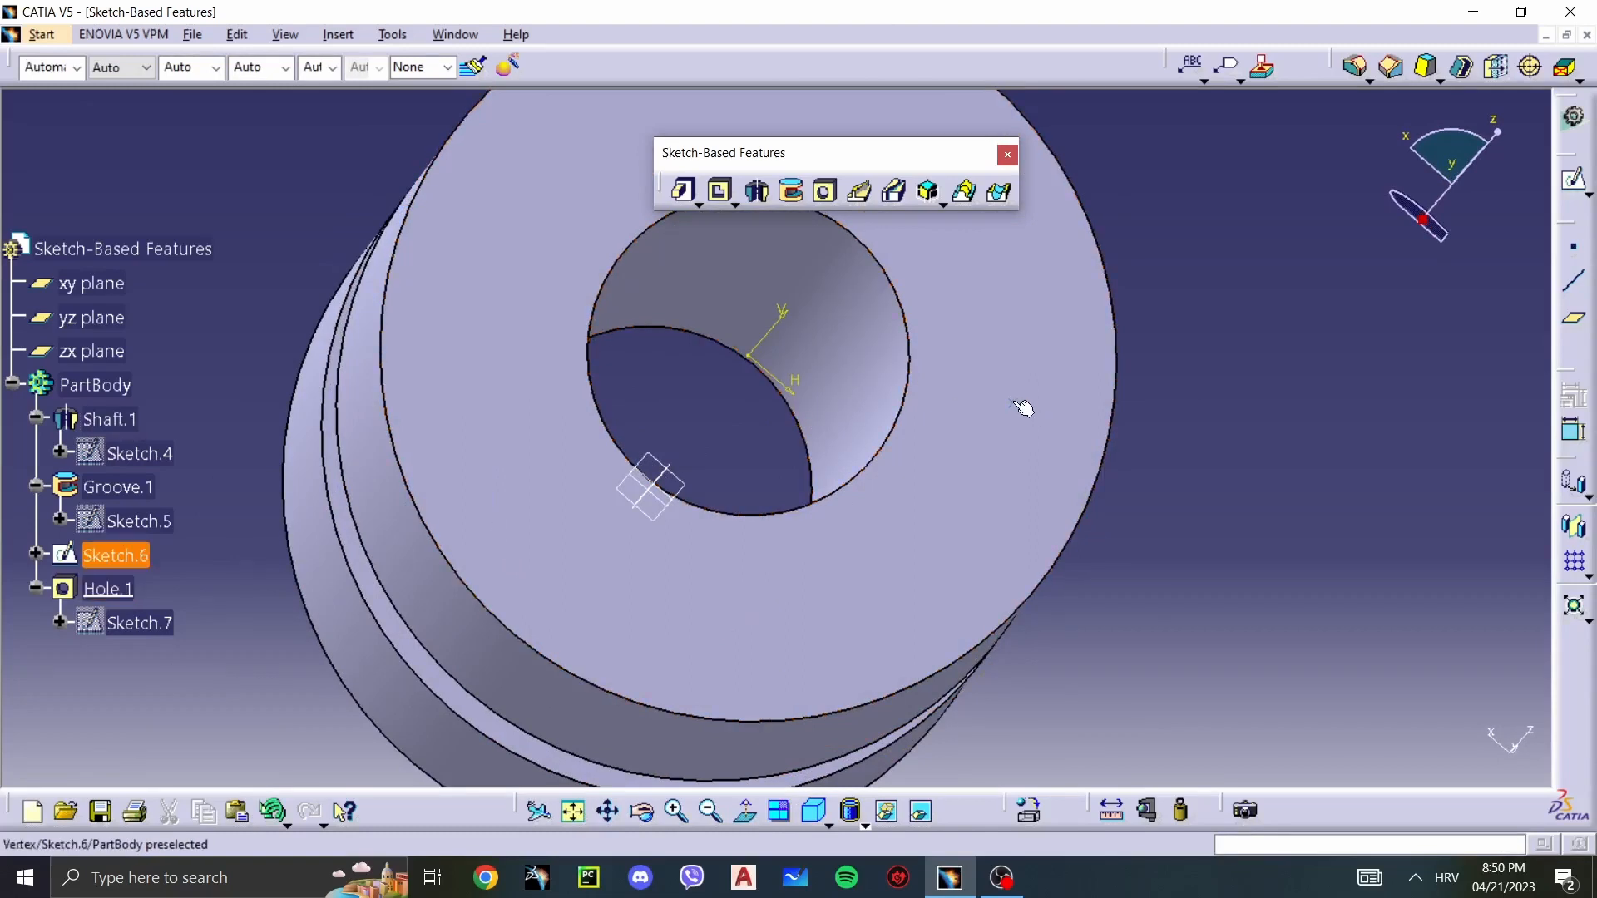
Step: Edit the hole's positioning sketch to make its center point coincident with the off-center sketched point
{"action": "double_click", "coordinate": [861, 361]}
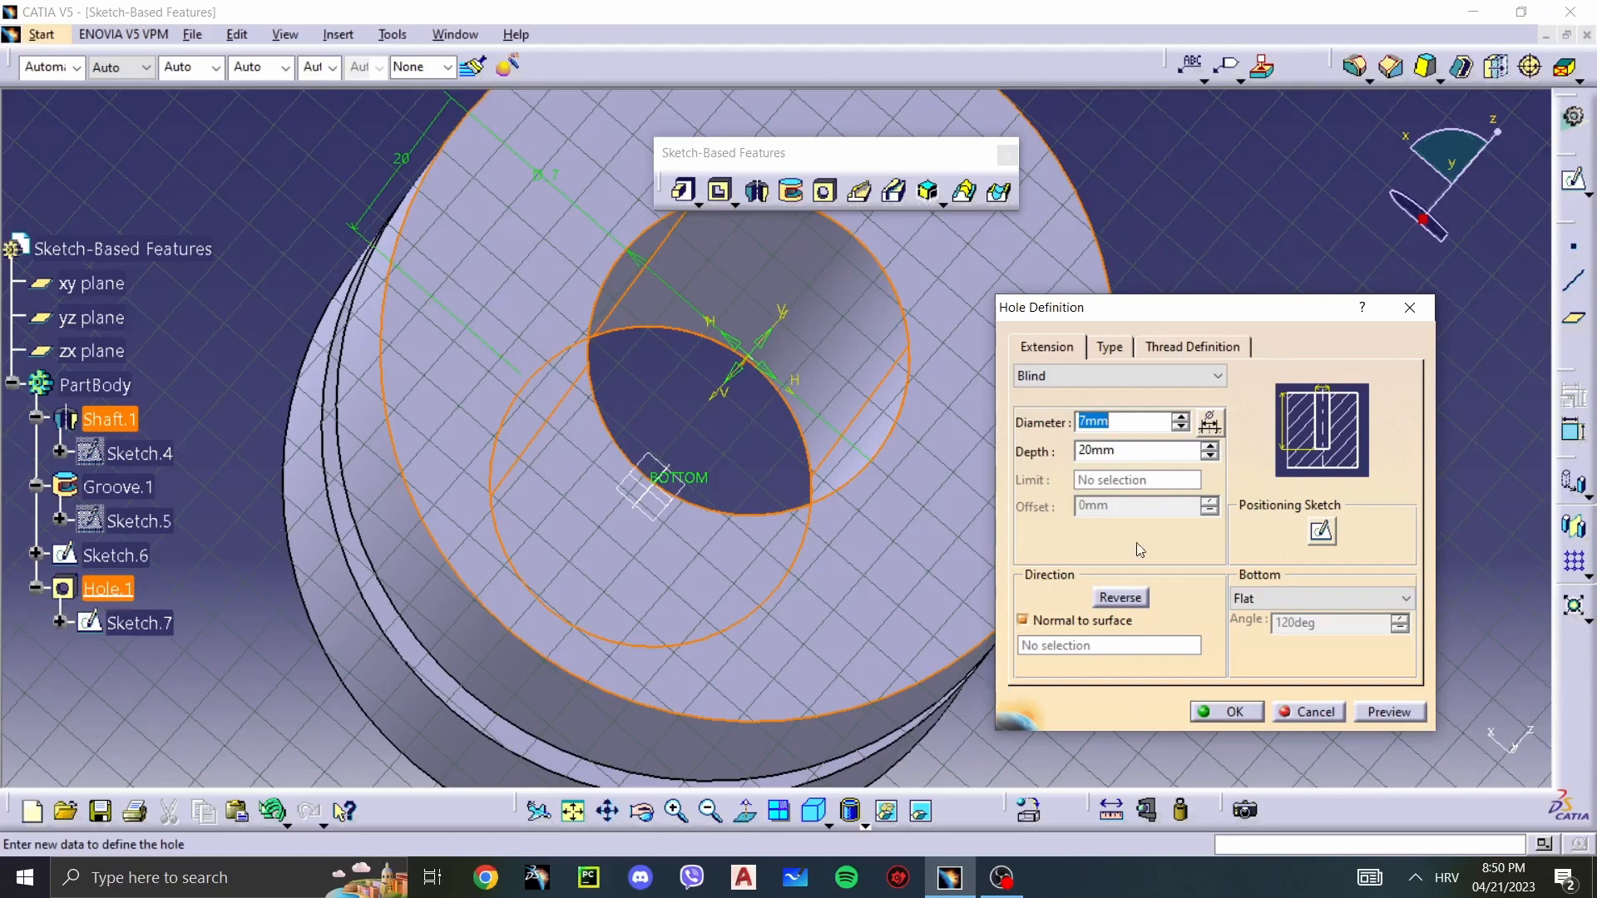
{"action": "left_click", "coordinate": [1321, 532]}
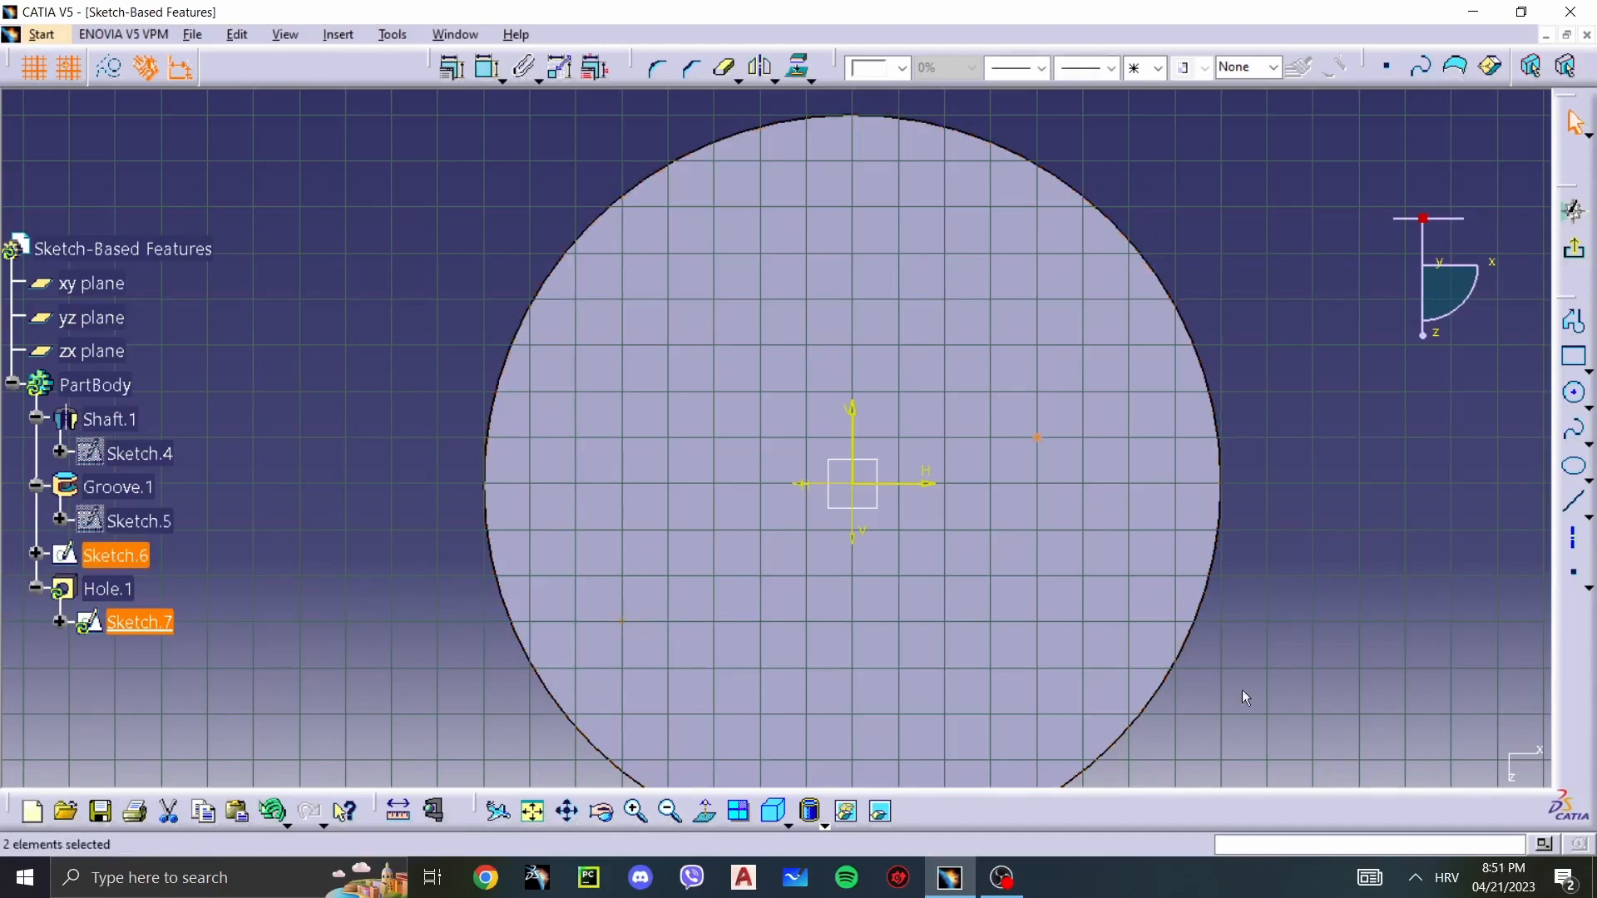
{"action": "left_click", "coordinate": [452, 66]}
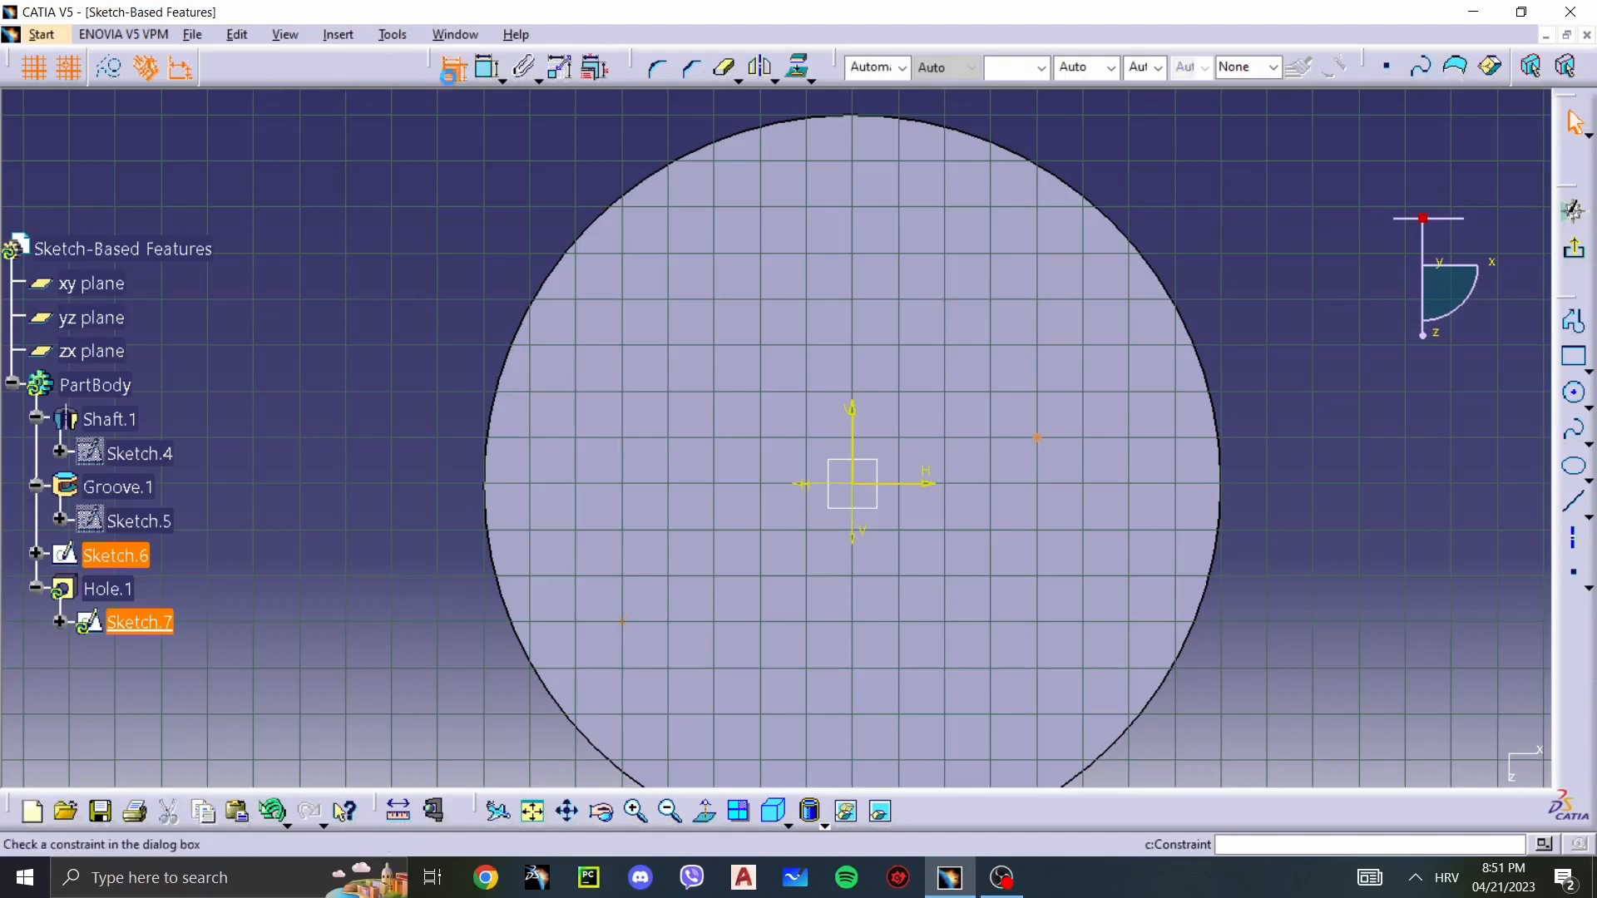
{"action": "left_click", "coordinate": [1314, 530]}
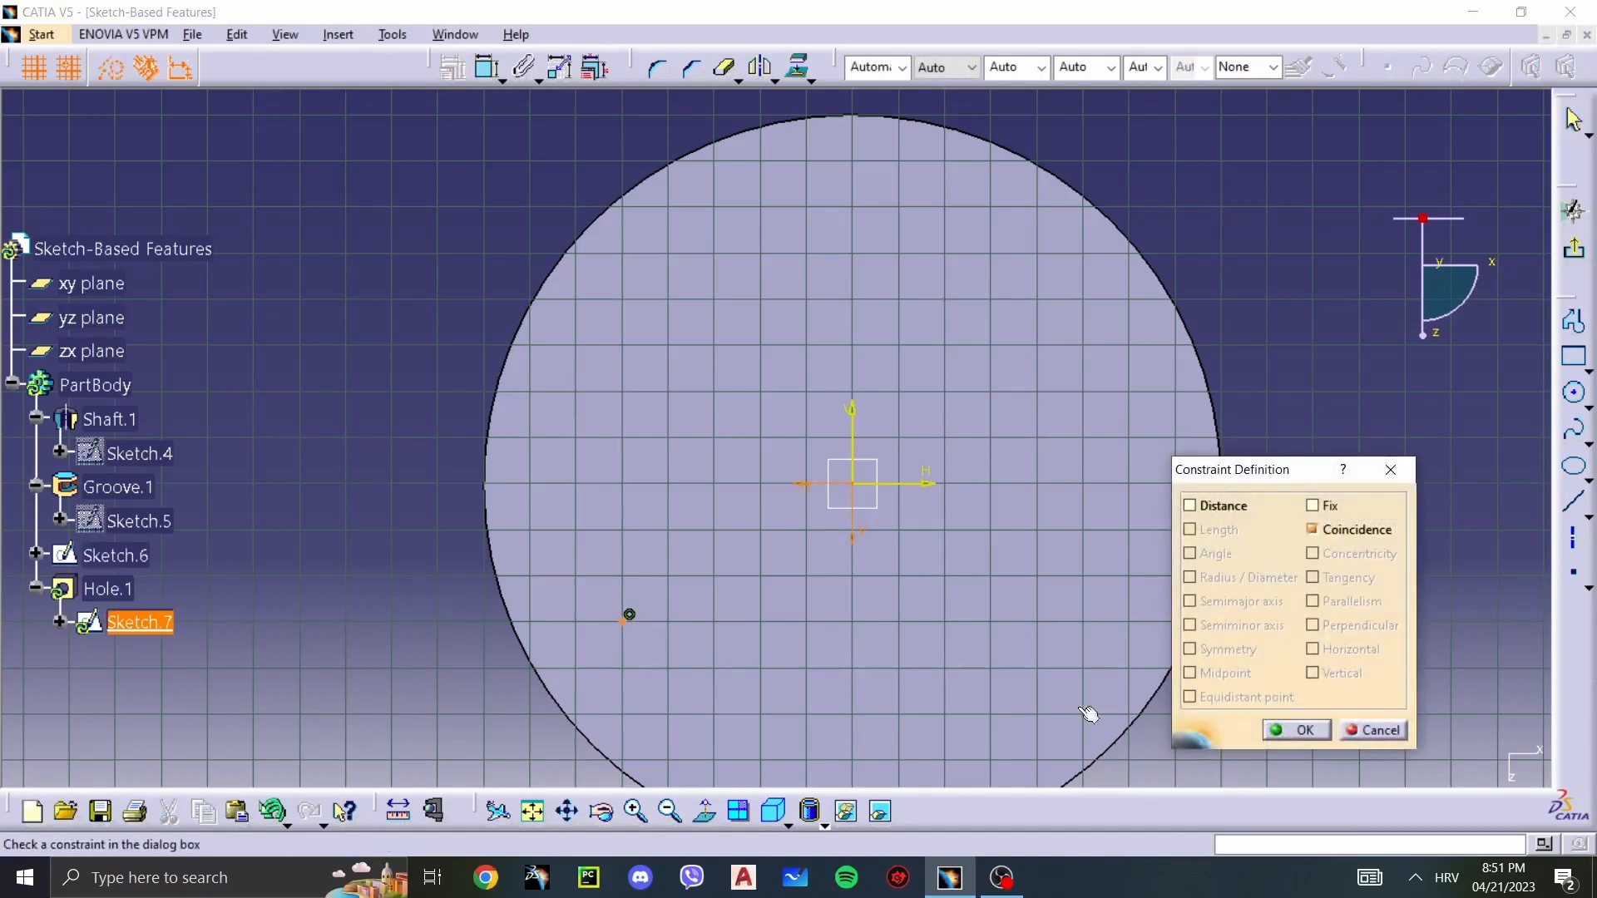
{"action": "left_click", "coordinate": [1306, 730]}
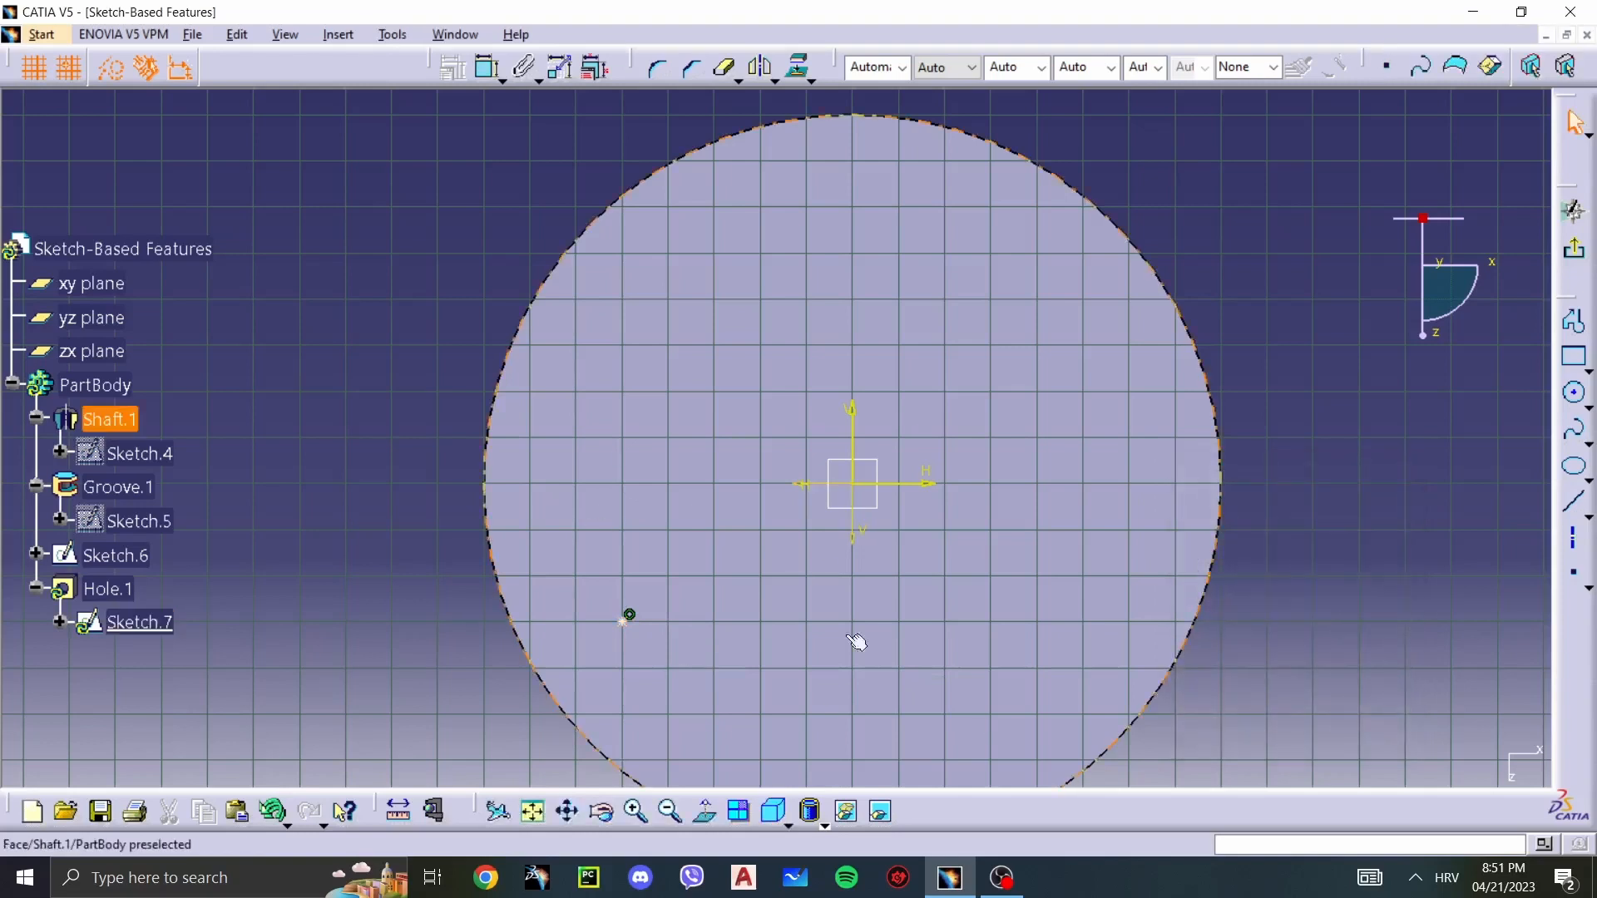
{"action": "left_click", "coordinate": [1585, 254]}
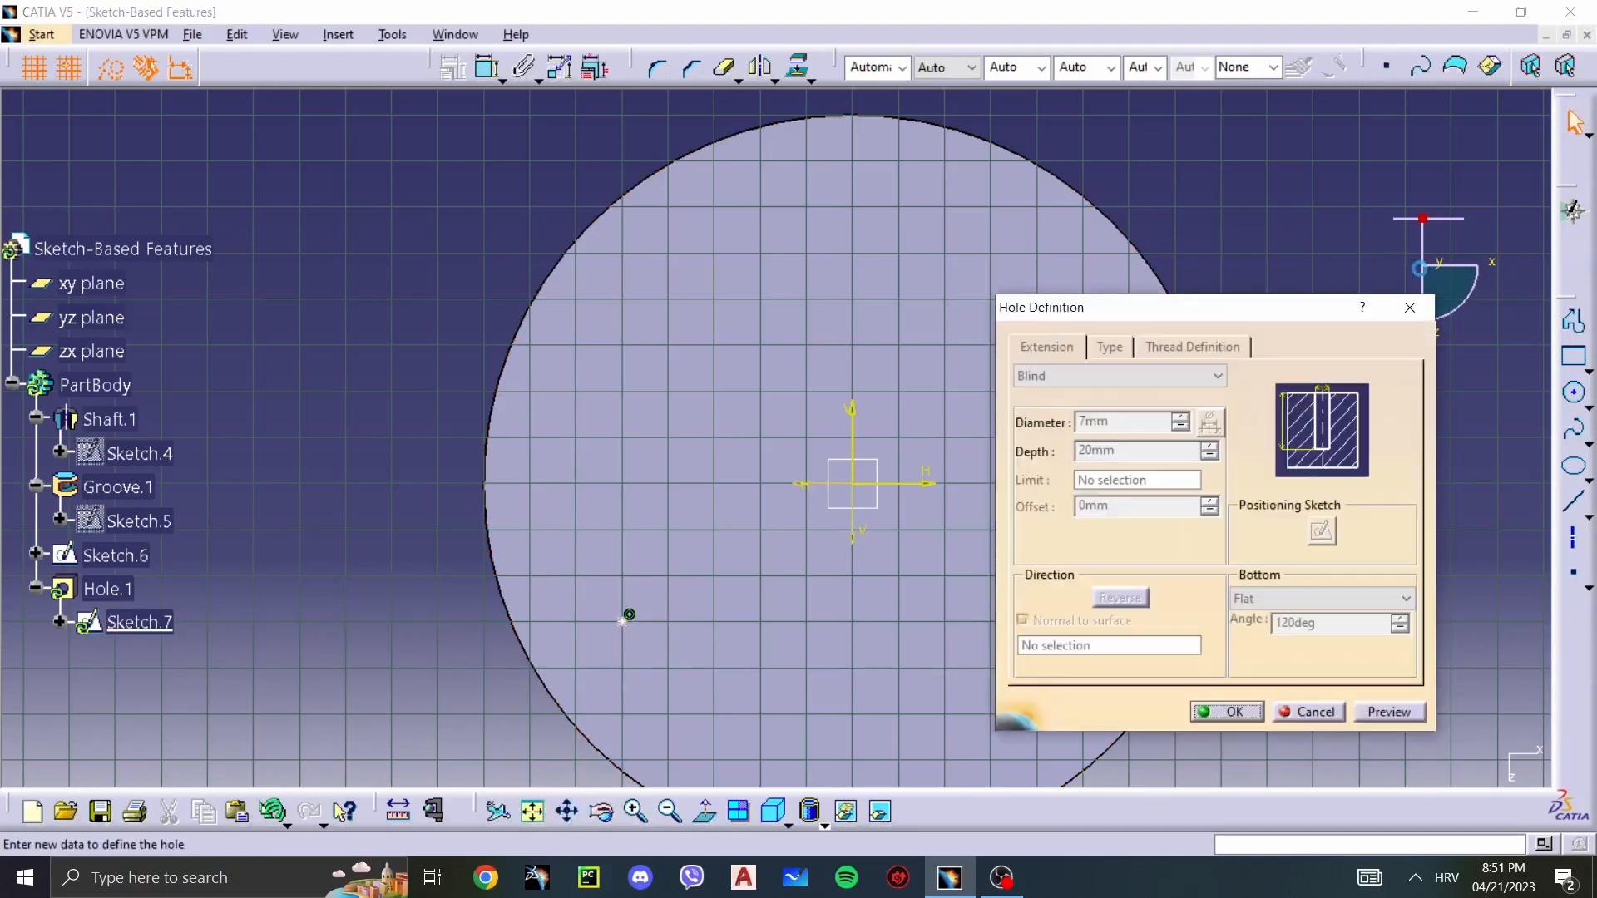
Step: Set the repositioned hole's diameter to 3 mm and apply the change
{"action": "left_click", "coordinate": [1180, 427]}
{"action": "left_click", "coordinate": [1180, 427]}
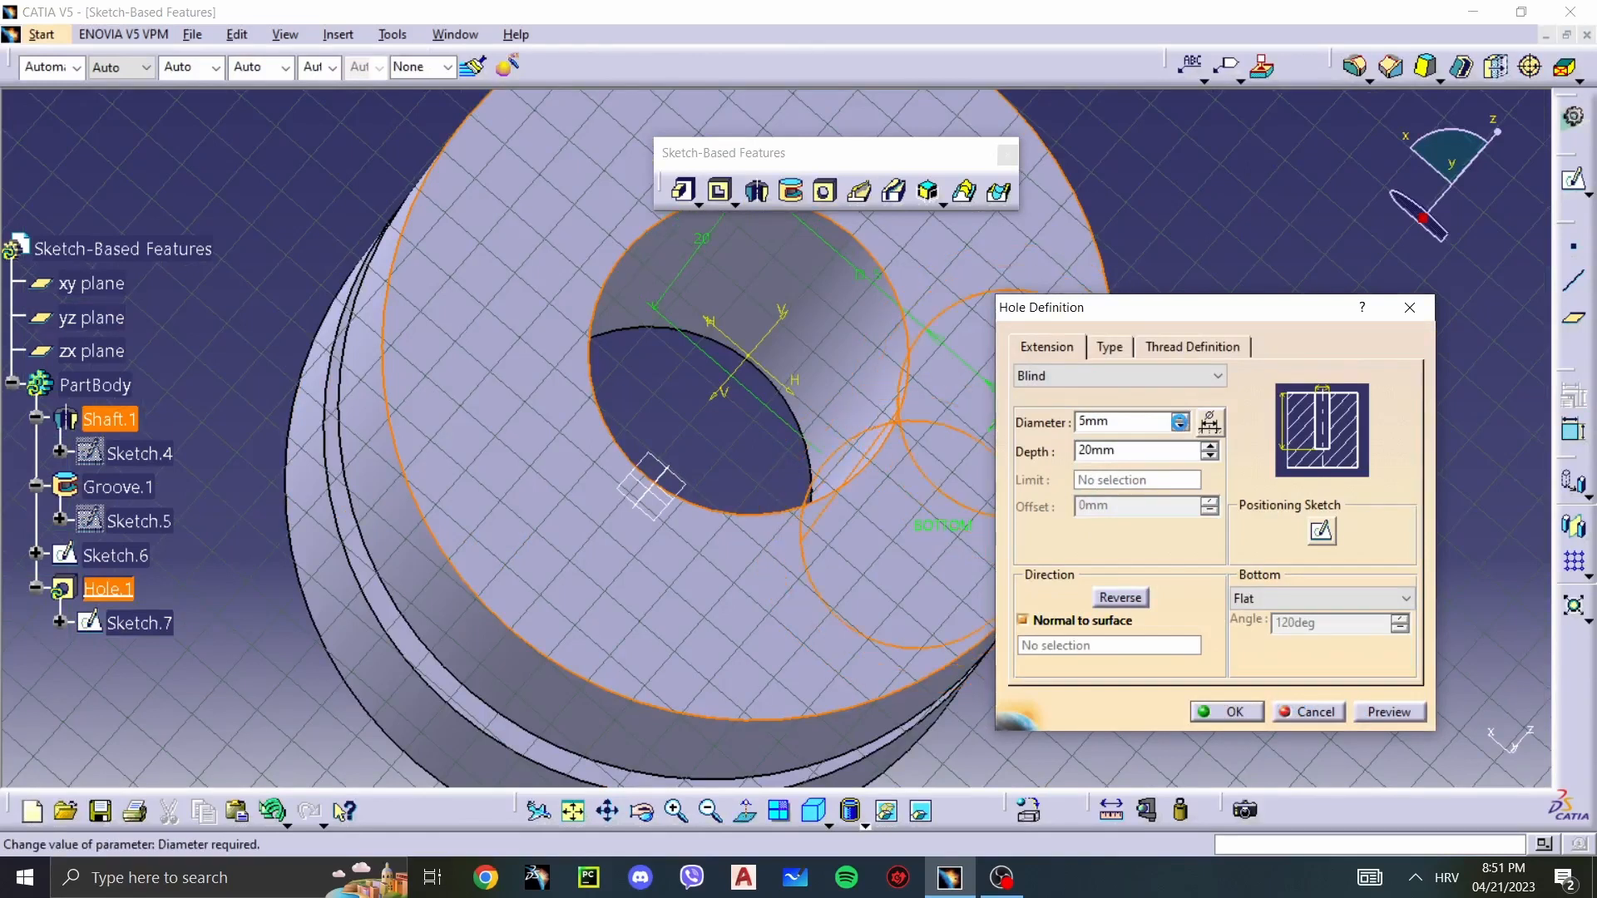
{"action": "left_click", "coordinate": [1181, 426]}
{"action": "left_click", "coordinate": [1181, 427]}
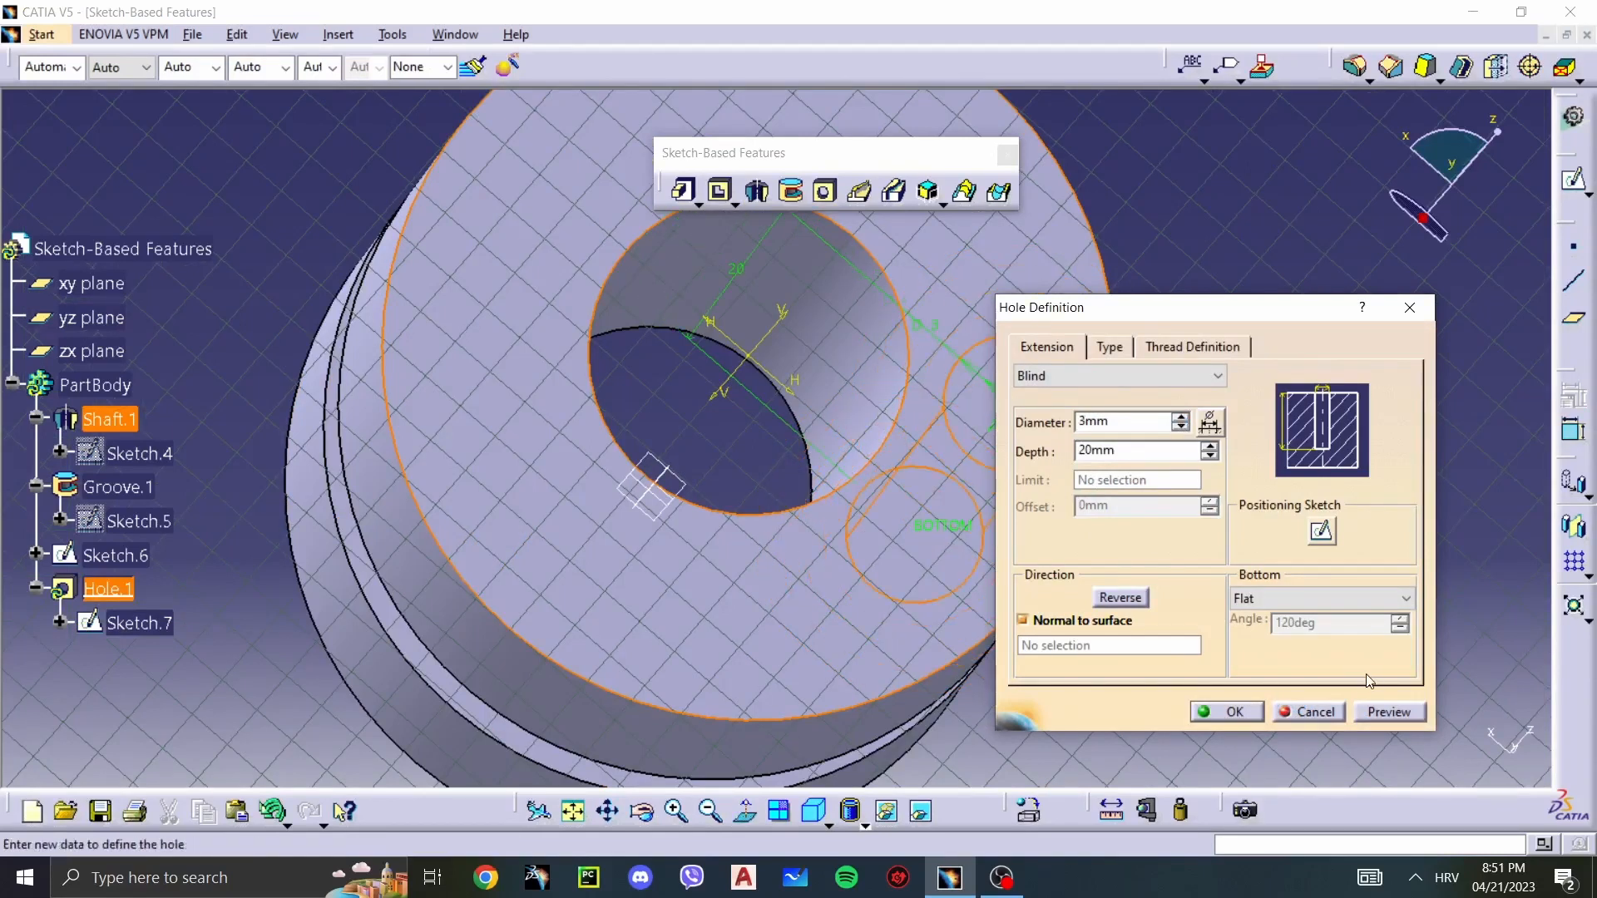
{"action": "left_click", "coordinate": [1315, 713]}
Step: Start a second Hole on the same end face, trying the Tapered and Counterbored types before returning to Simple
{"action": "mouse_move", "coordinate": [1294, 541]}
{"action": "middle_mouse_down"}
{"action": "mouse_move", "coordinate": [1083, 407]}
{"action": "mouse_move", "coordinate": [997, 482]}
{"action": "mouse_move", "coordinate": [1102, 495]}
{"action": "mouse_move", "coordinate": [1046, 466]}
{"action": "mouse_move", "coordinate": [731, 545]}
{"action": "mouse_move", "coordinate": [710, 458]}
{"action": "mouse_move", "coordinate": [698, 508]}
{"action": "mouse_move", "coordinate": [642, 346]}
{"action": "middle_mouse_up"}
{"action": "left_click", "coordinate": [823, 192]}
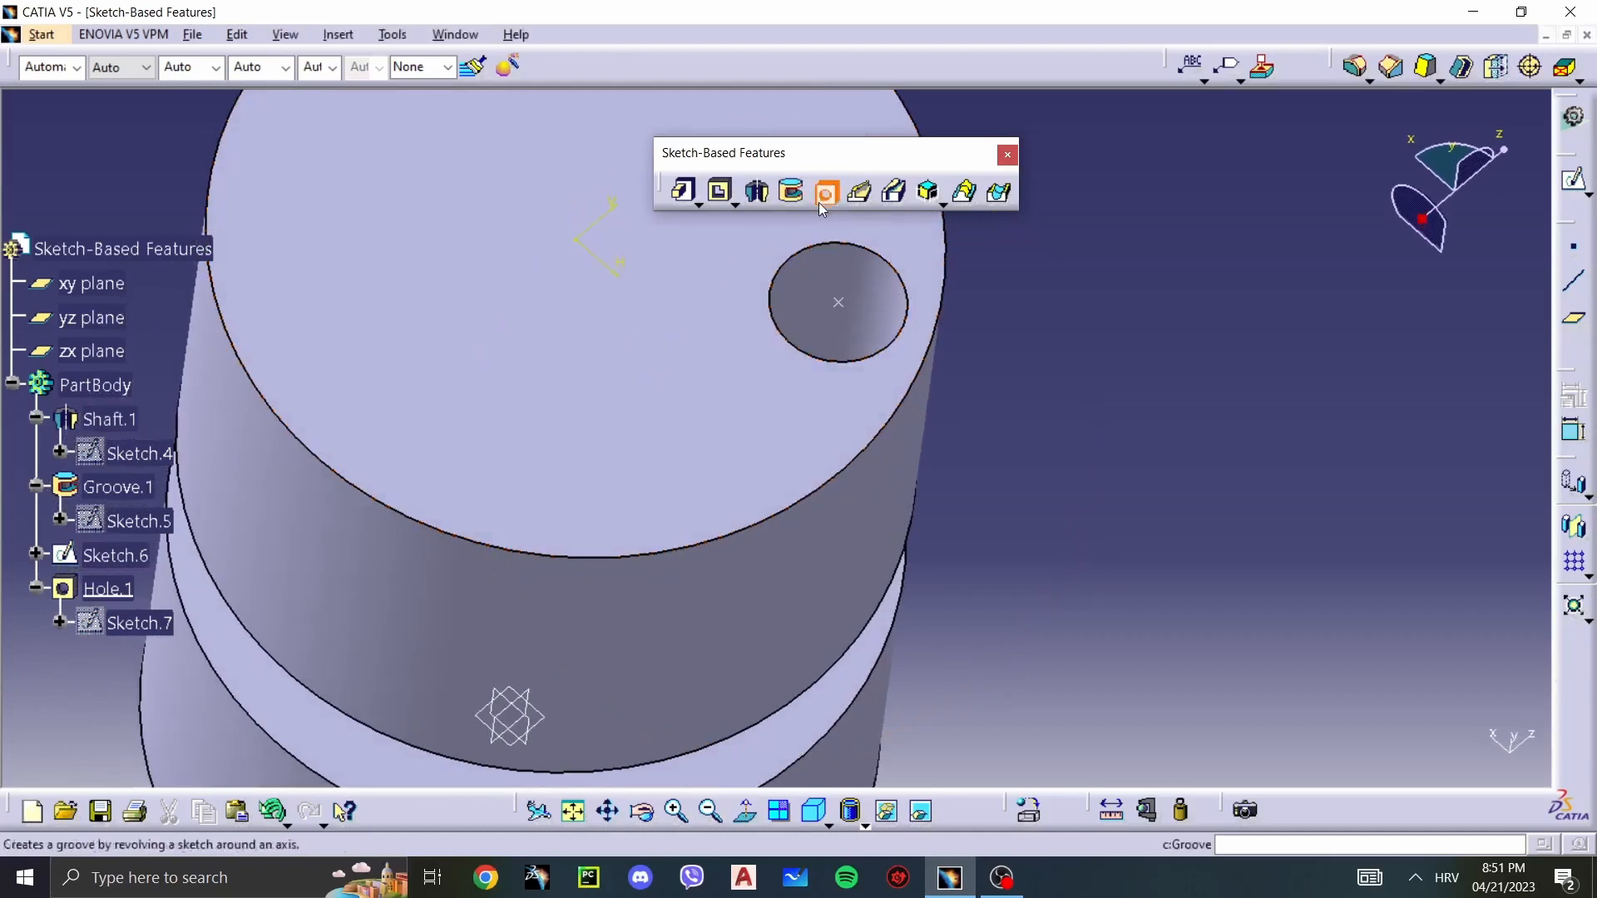
{"action": "left_click", "coordinate": [832, 400]}
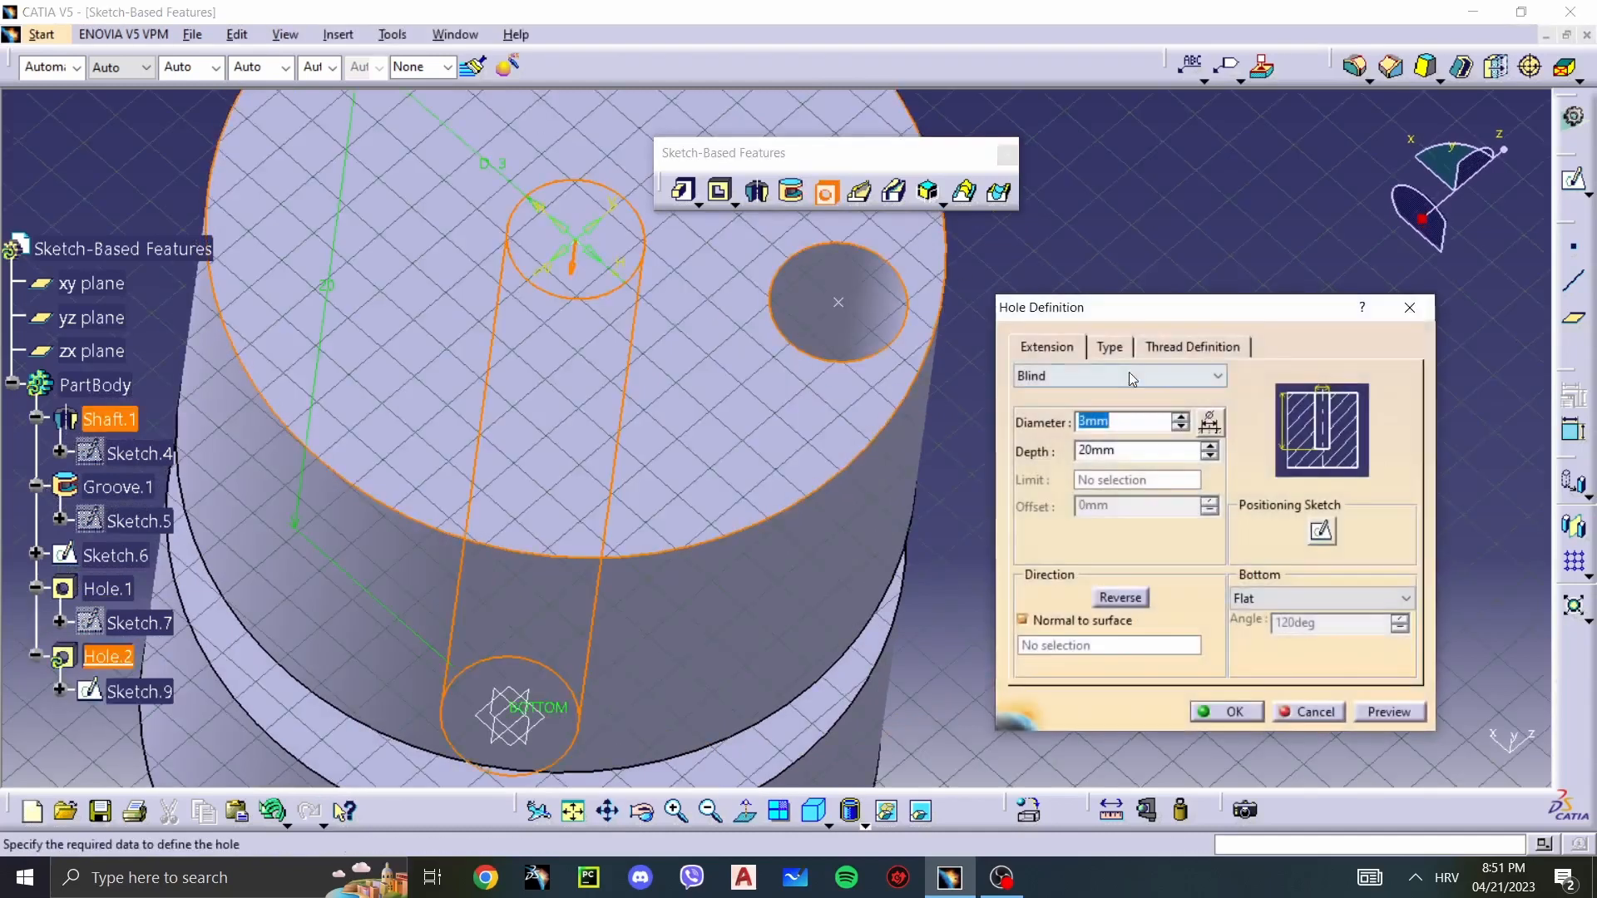
{"action": "left_click", "coordinate": [1108, 348]}
{"action": "left_click", "coordinate": [1107, 377]}
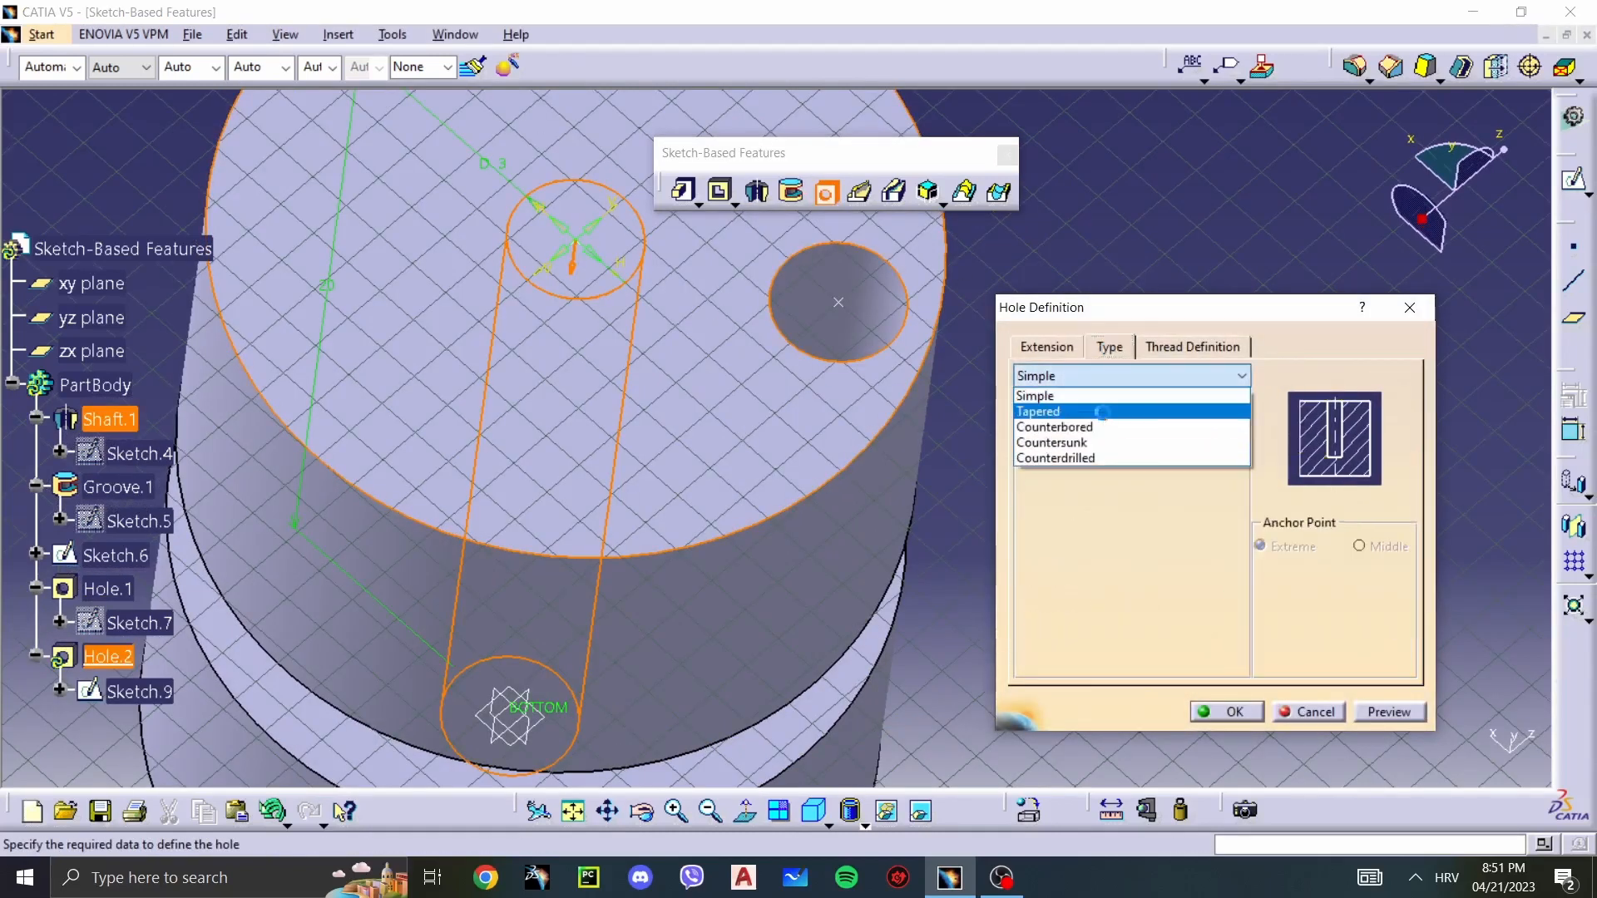
{"action": "left_click", "coordinate": [1105, 409]}
{"action": "left_click", "coordinate": [1119, 382]}
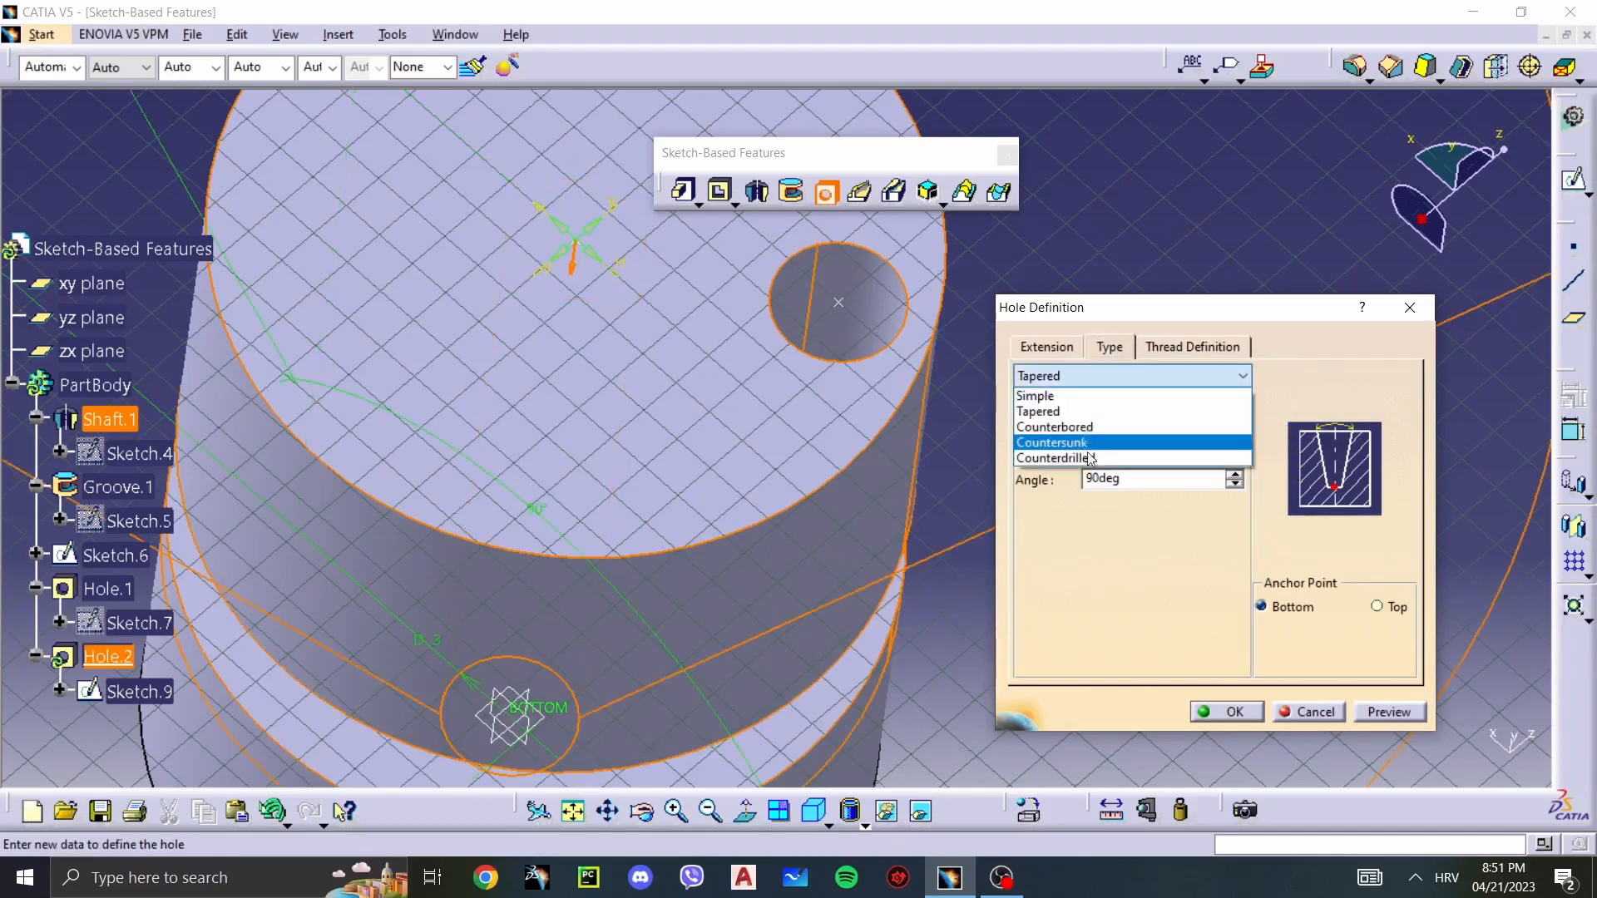
{"action": "left_click", "coordinate": [1085, 421]}
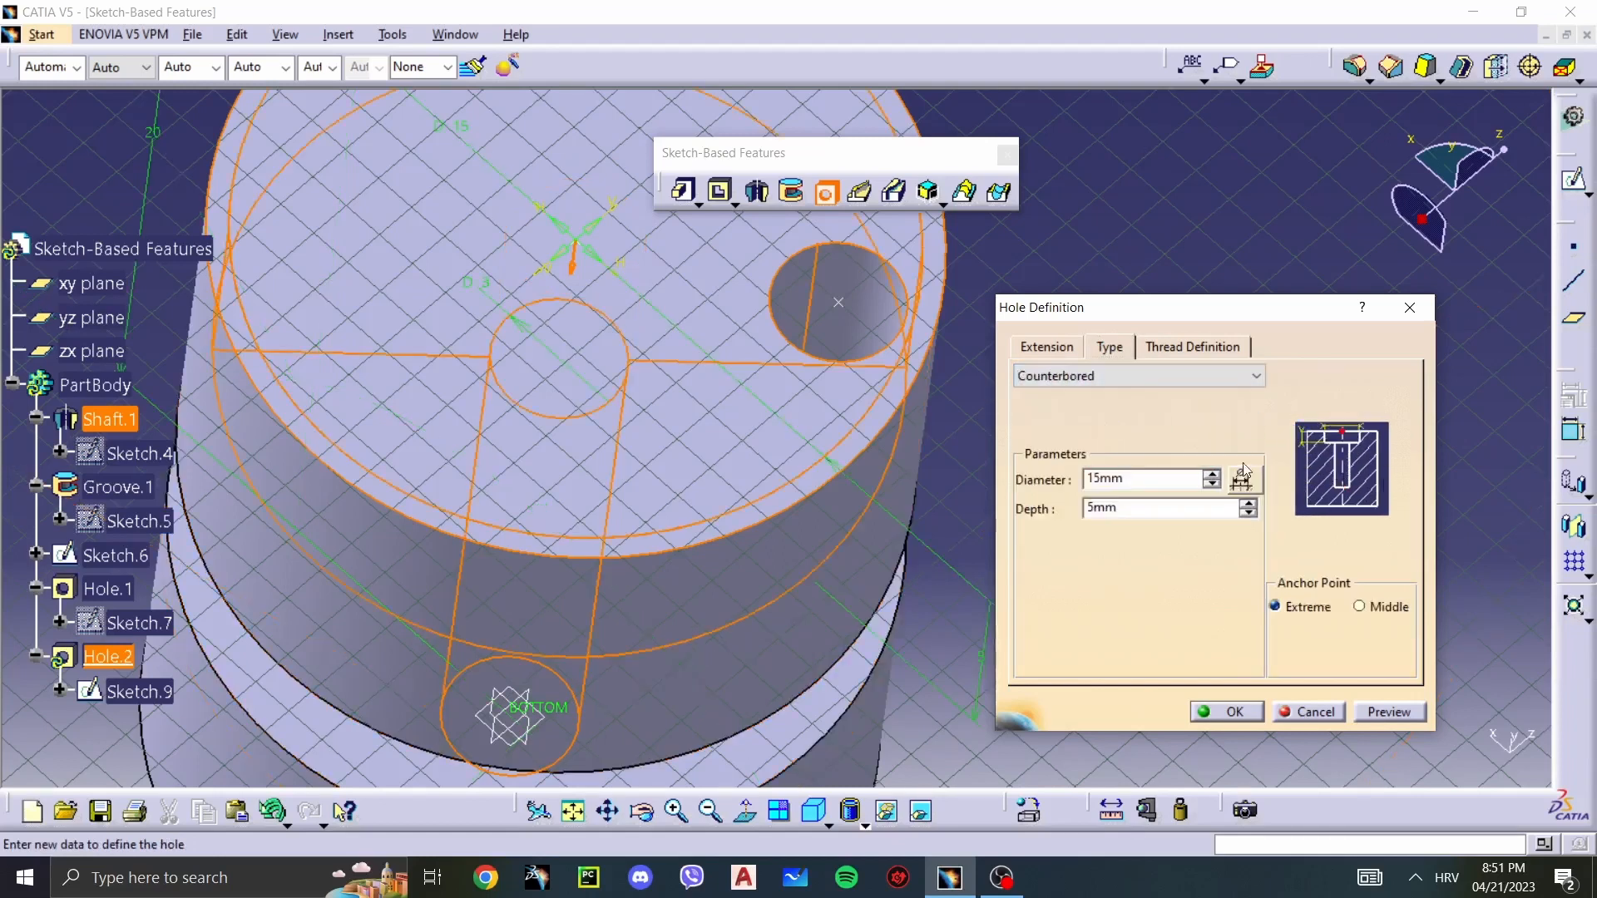
{"action": "left_click", "coordinate": [1131, 376]}
{"action": "left_click", "coordinate": [1048, 396]}
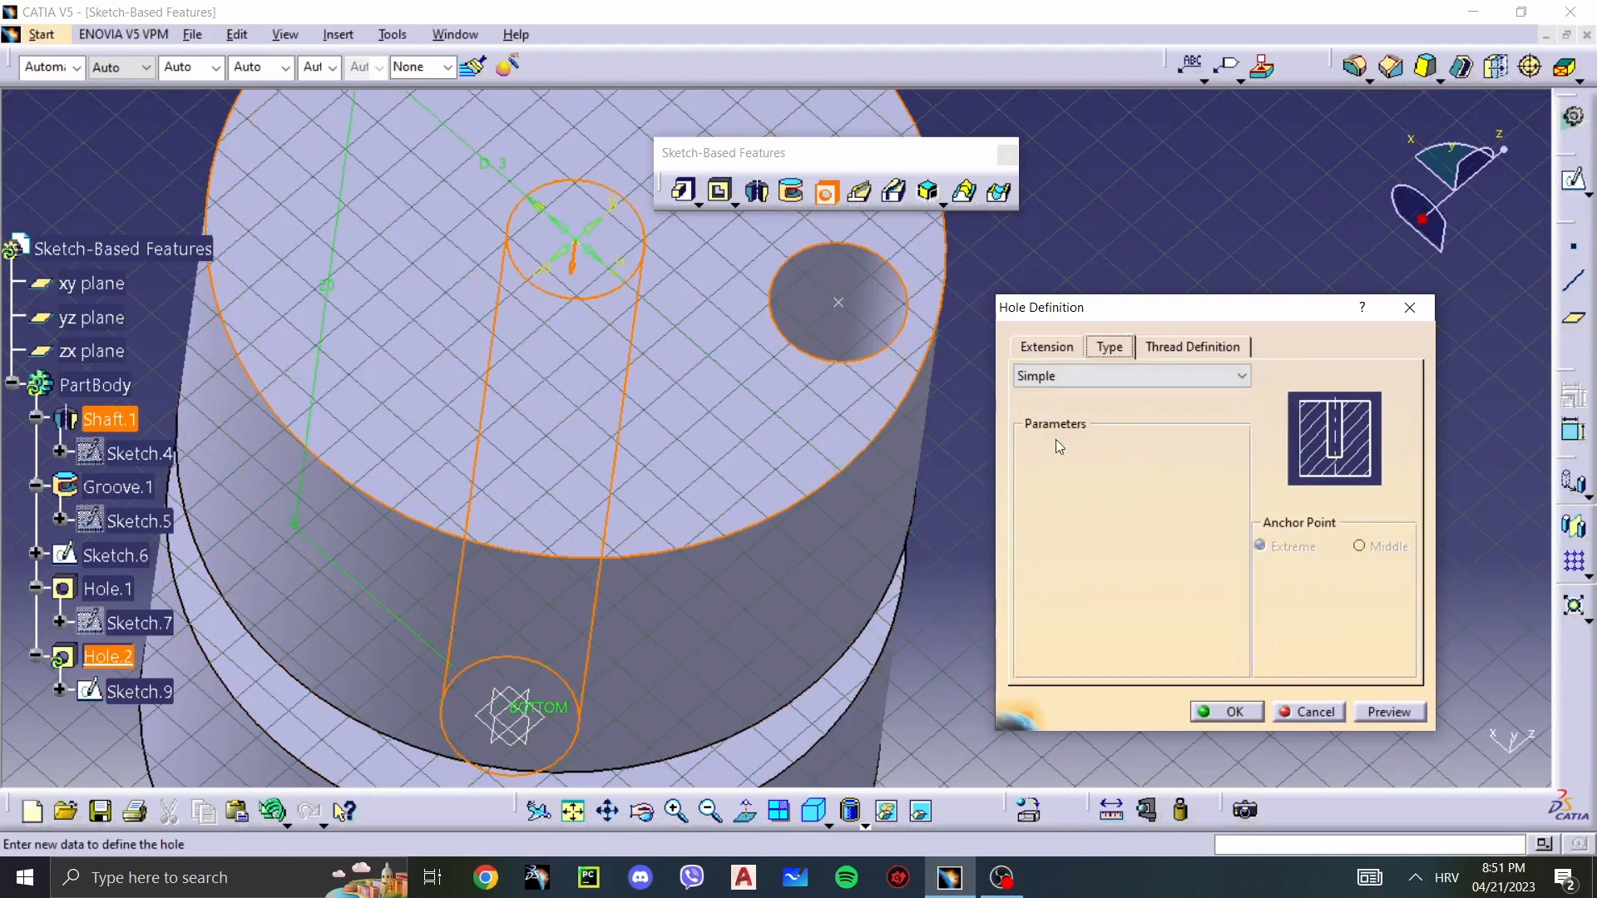
Step: Try threading the hole with the Metric Thick Pitch standard, browse the thread sizes, and turn threading off again
{"action": "left_click", "coordinate": [1202, 349]}
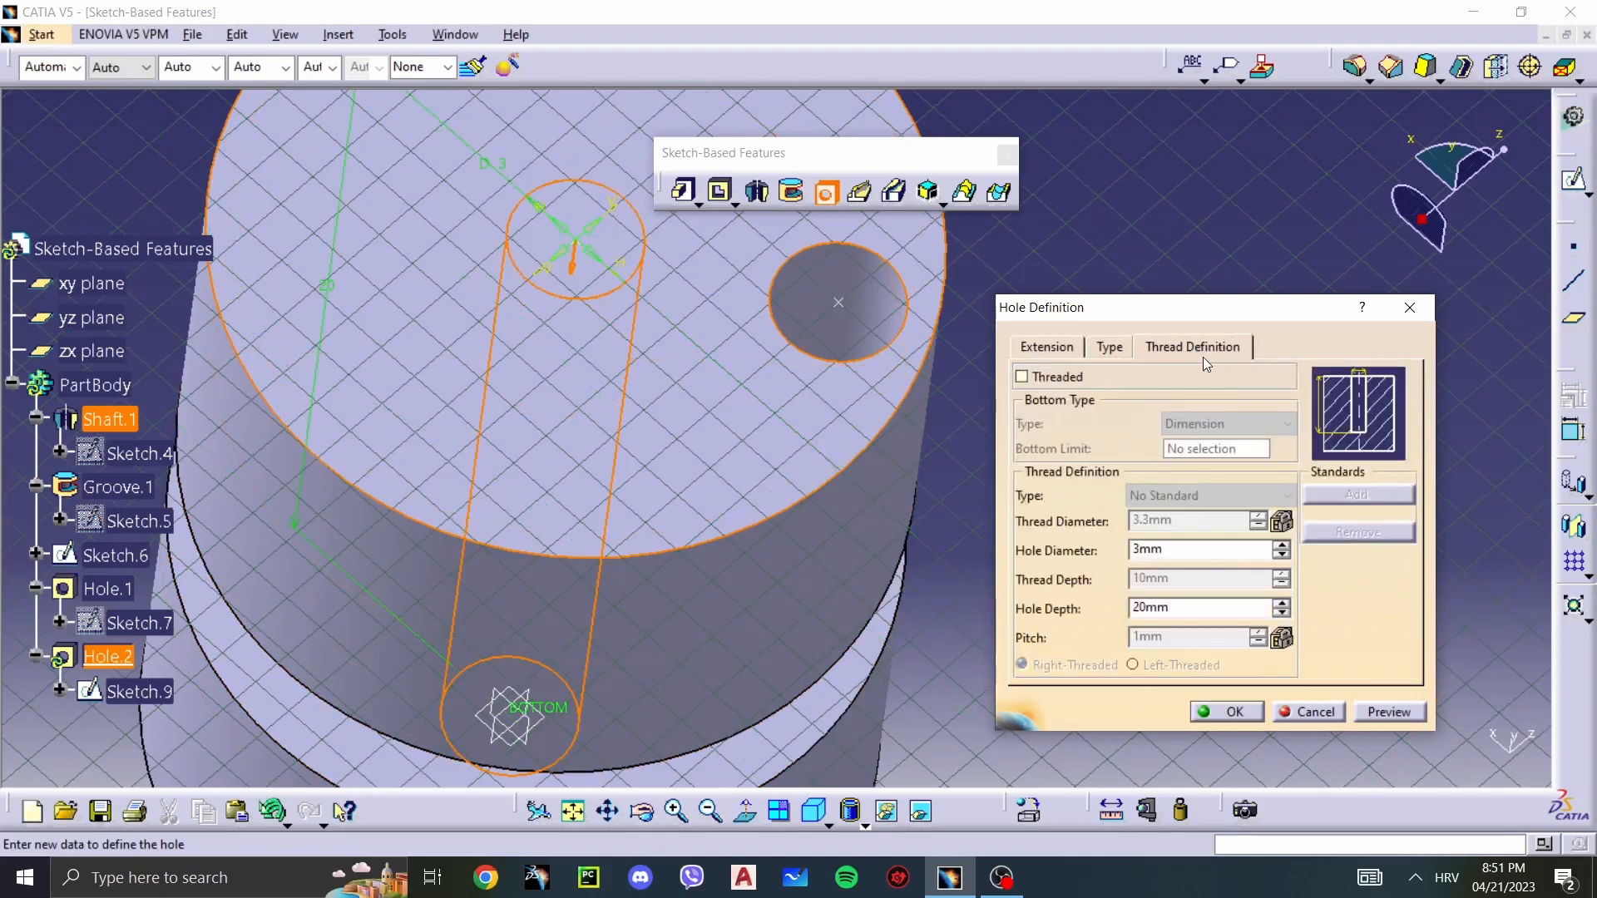
{"action": "left_click", "coordinate": [1022, 377]}
{"action": "left_click", "coordinate": [1169, 496]}
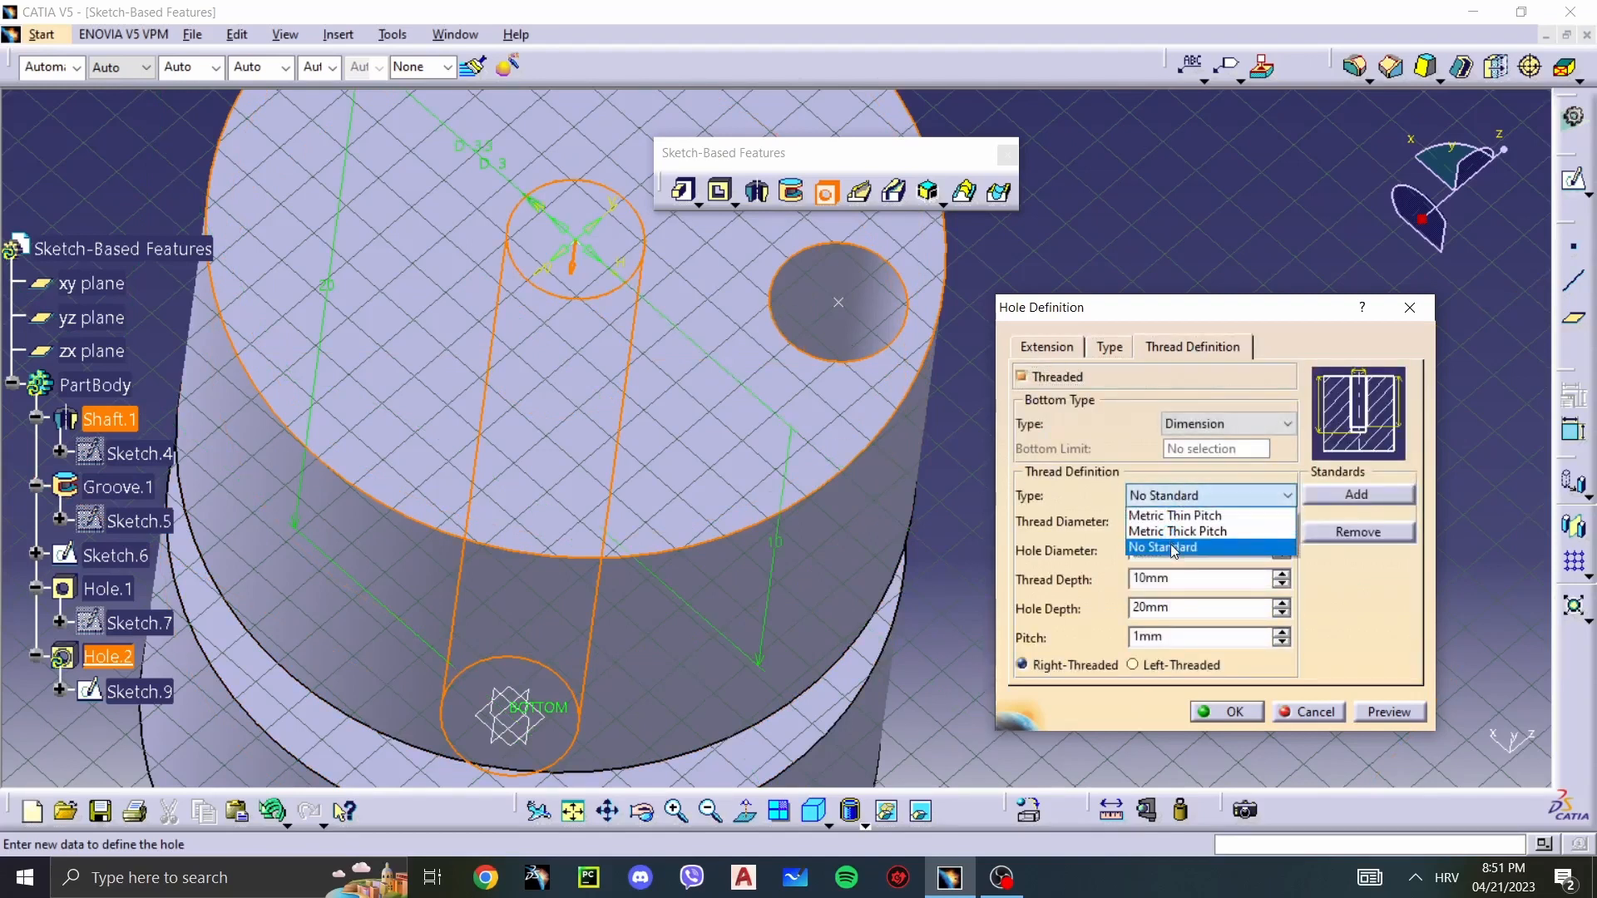
{"action": "left_click", "coordinate": [1177, 532]}
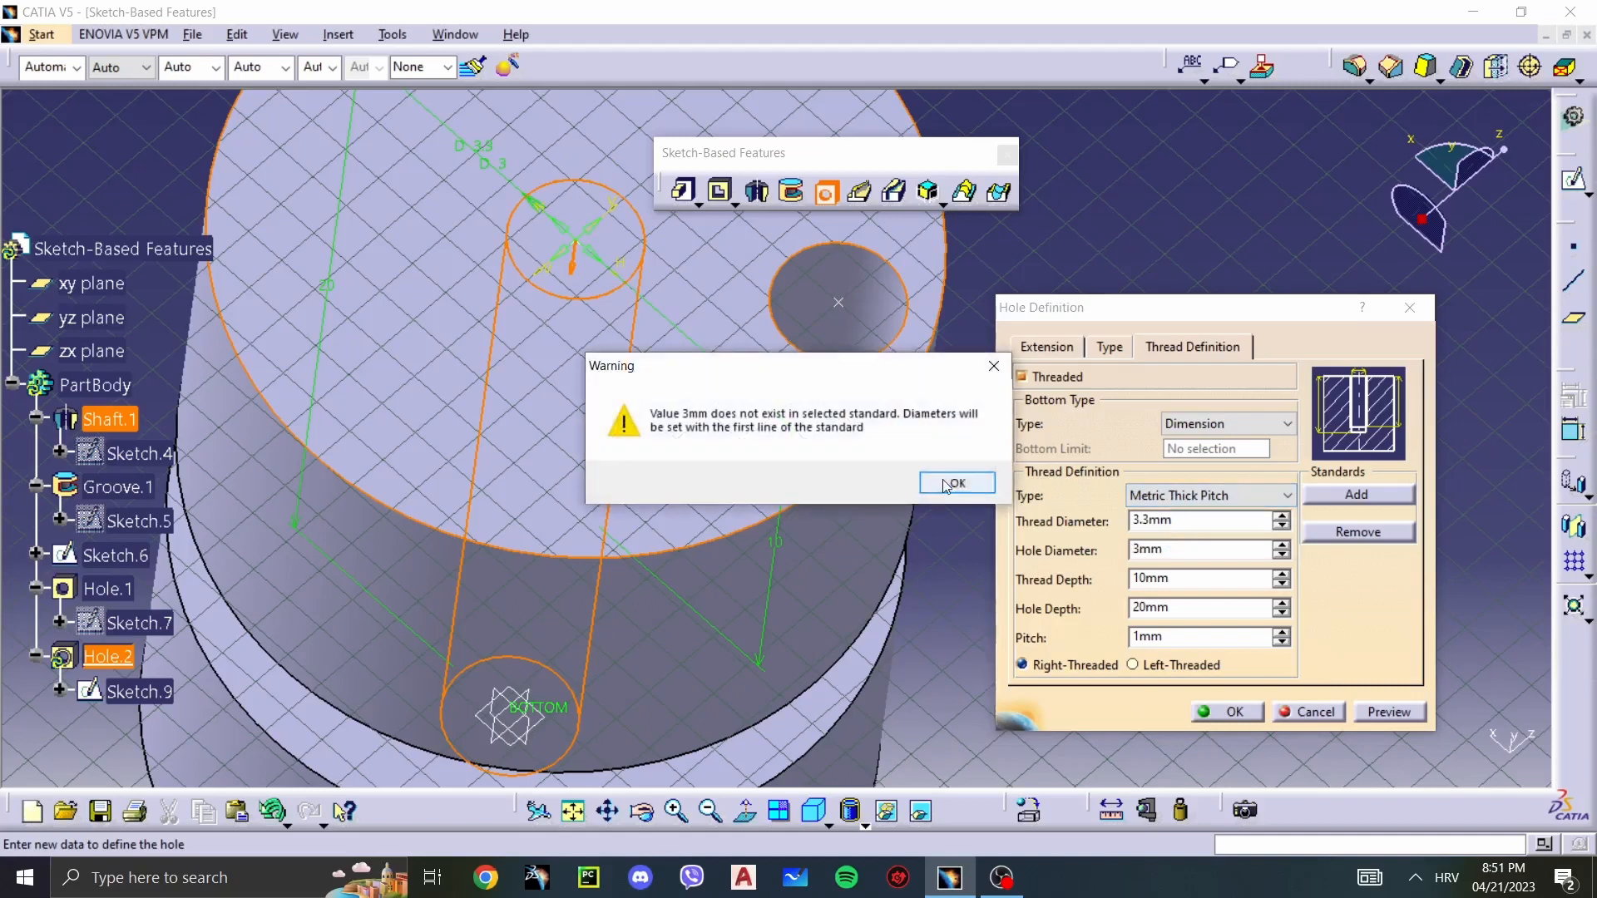
{"action": "left_click", "coordinate": [946, 487]}
{"action": "left_click", "coordinate": [1183, 533]}
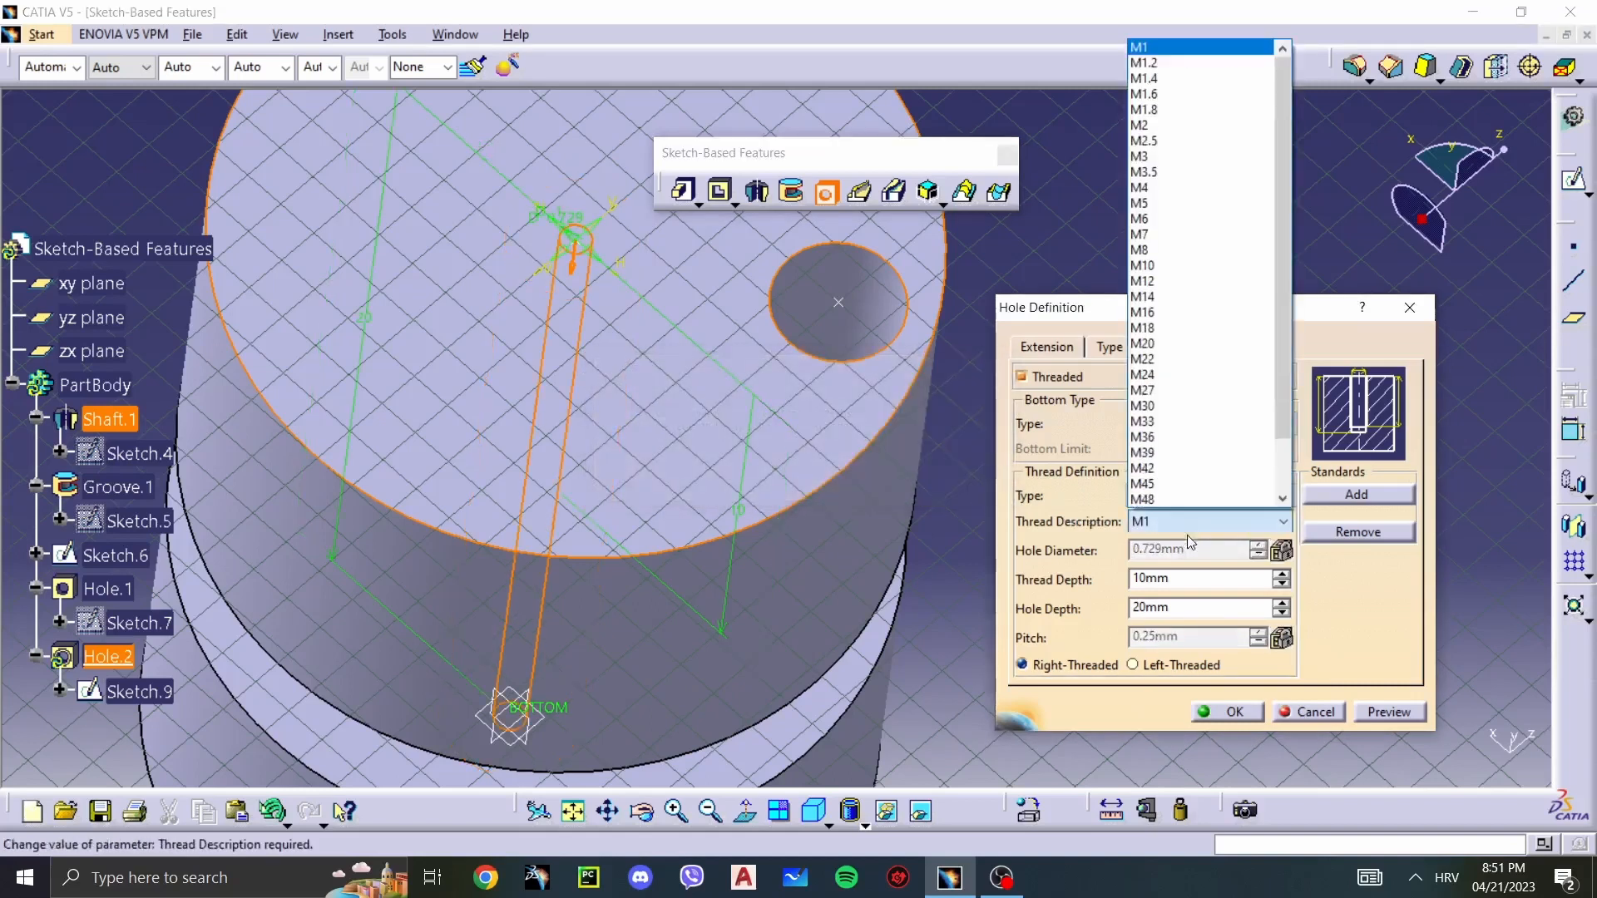
{"action": "scroll", "coordinate": [1180, 324], "scroll_direction": "down", "scroll_amount": 2}
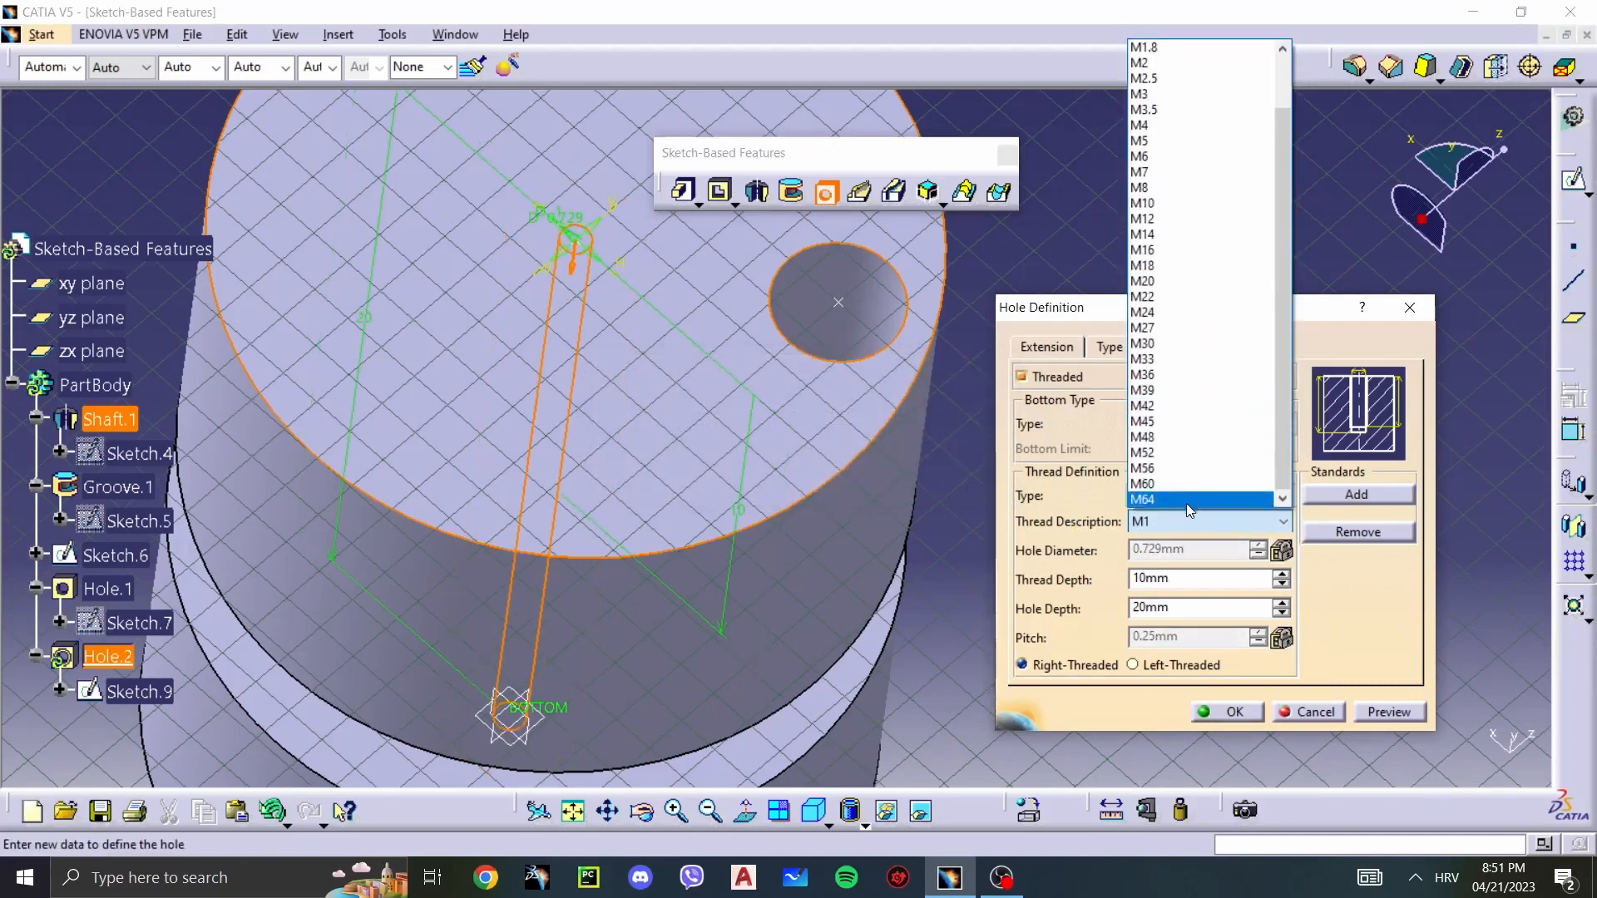
{"action": "left_click", "coordinate": [1186, 502]}
{"action": "left_click", "coordinate": [1022, 377]}
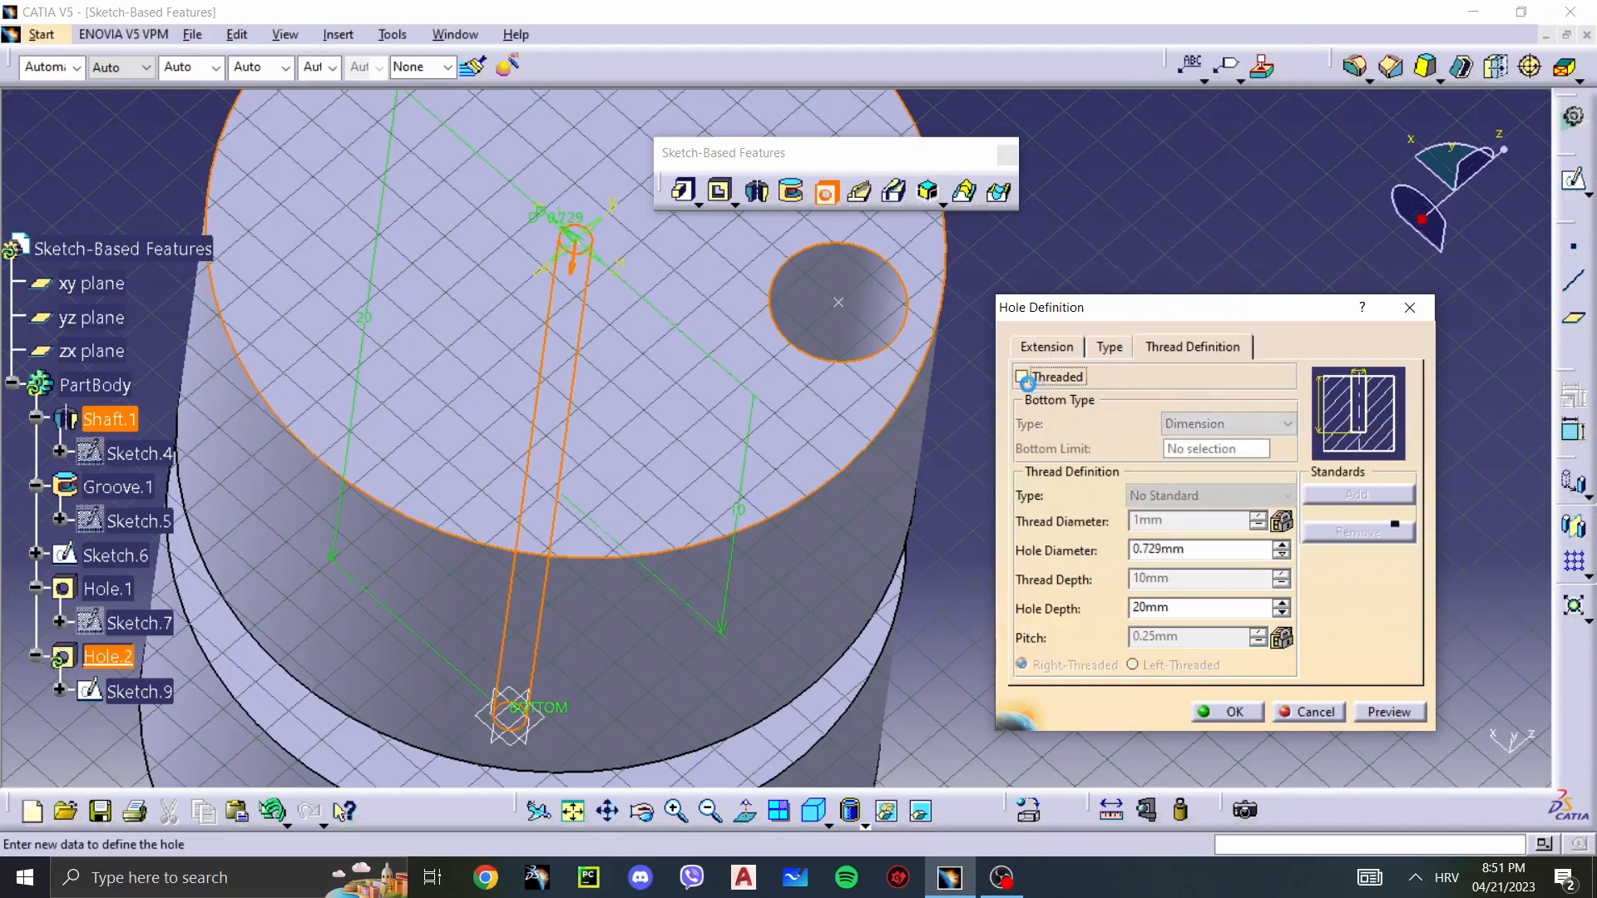
Step: Change the blind hole's bottom shape to V-Bottom and examine the preview at the hole's end
{"action": "left_click", "coordinate": [1078, 351]}
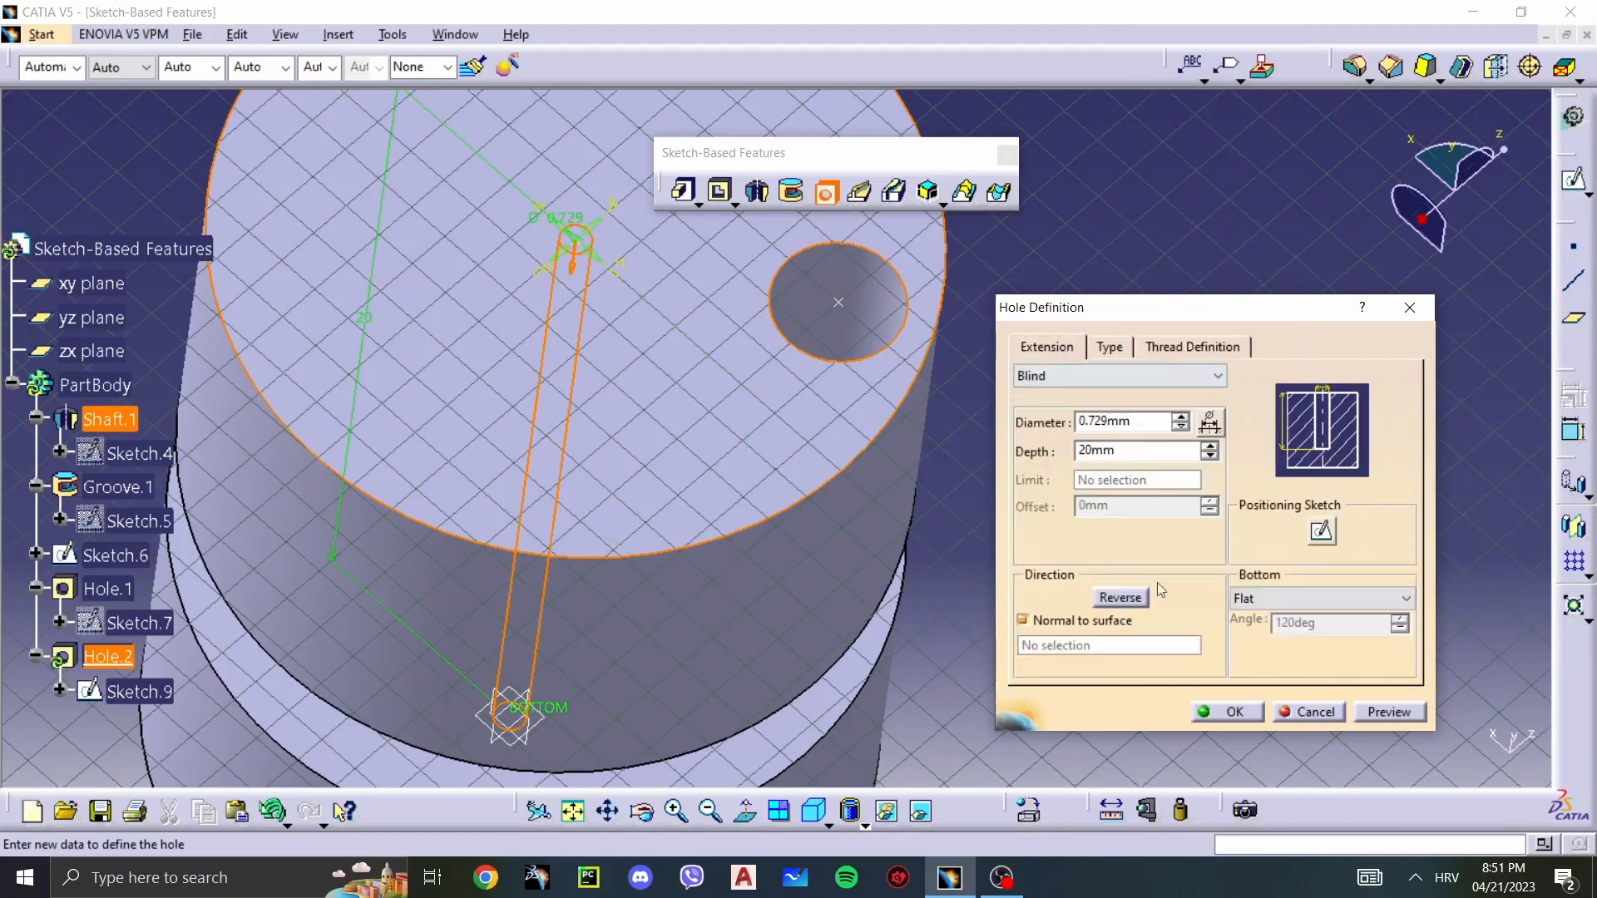
{"action": "left_click", "coordinate": [1290, 606]}
{"action": "left_click", "coordinate": [1295, 637]}
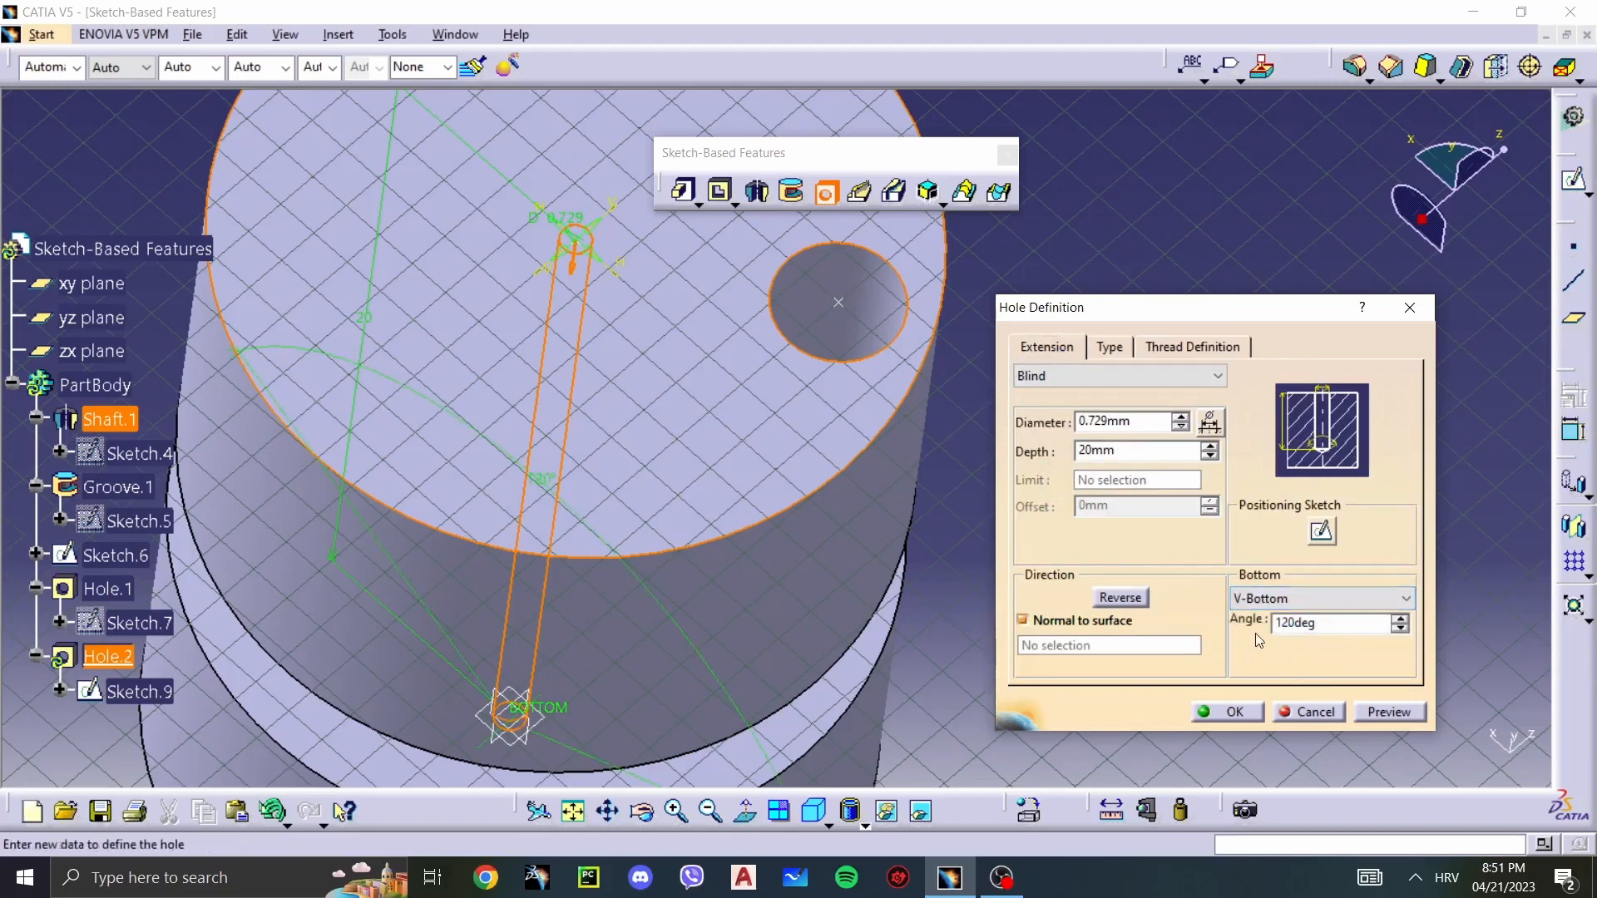
{"action": "middle_click_drag", "start_coordinate": [852, 653], "coordinate": [905, 535]}
{"action": "left_click", "coordinate": [676, 484]}
{"action": "scroll", "coordinate": [833, 478], "scroll_direction": "down", "scroll_amount": 1}
{"action": "left_click", "coordinate": [834, 478]}
{"action": "middle_click_drag", "start_coordinate": [834, 477], "coordinate": [956, 555]}
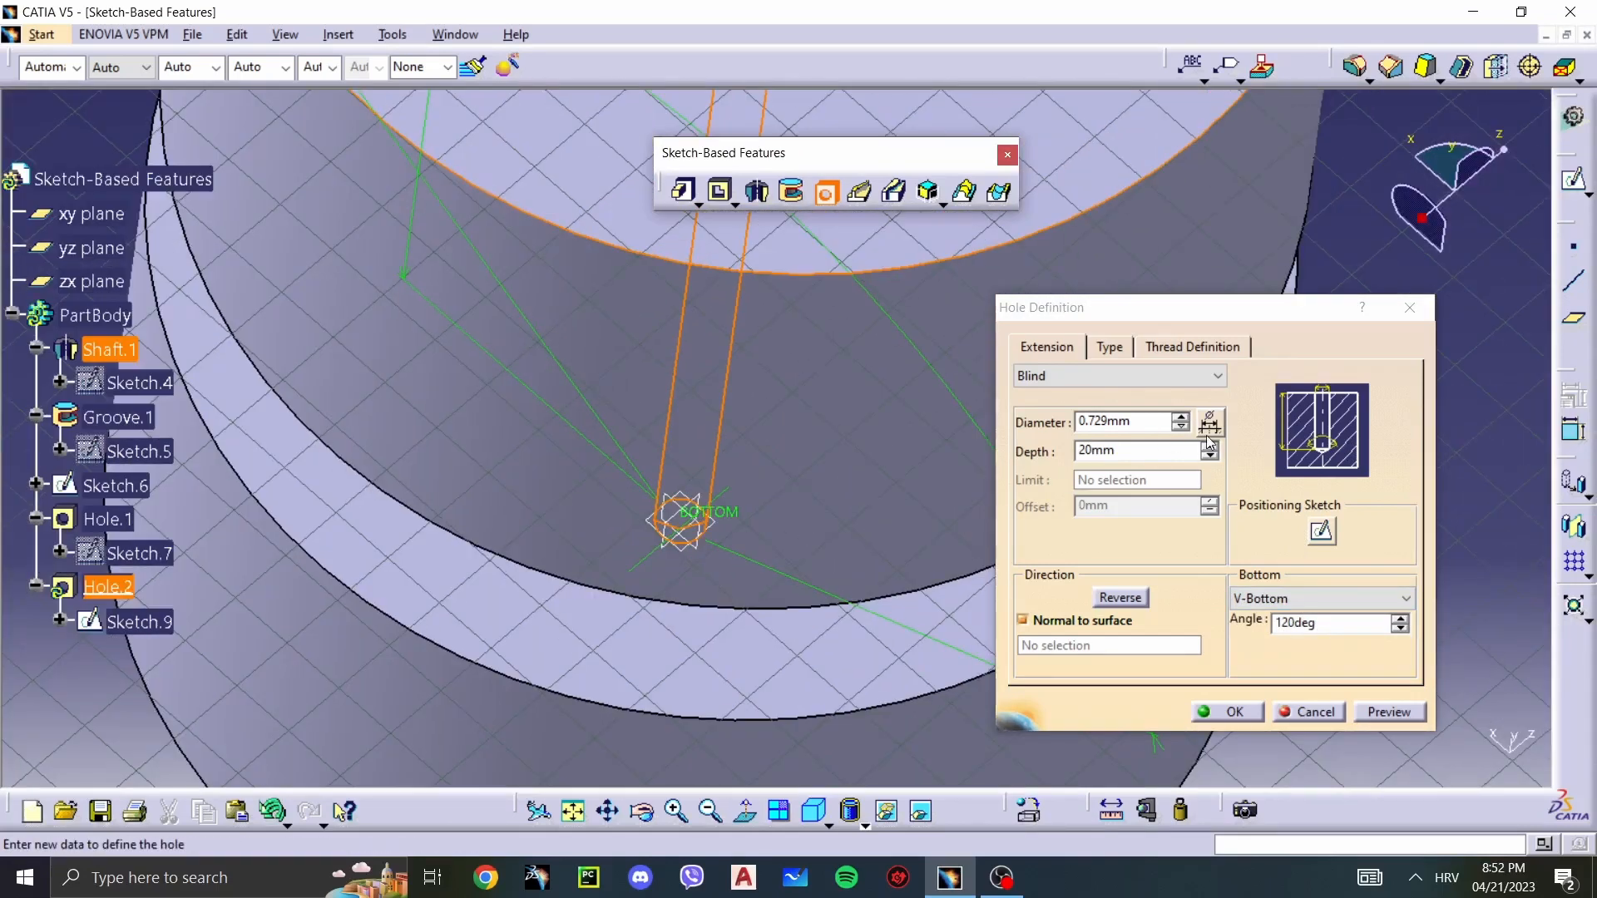
Step: Set the V-bottom hole's depth to 5 mm and its diameter to 2 mm, and create it
{"action": "double_click", "coordinate": [1133, 450]}
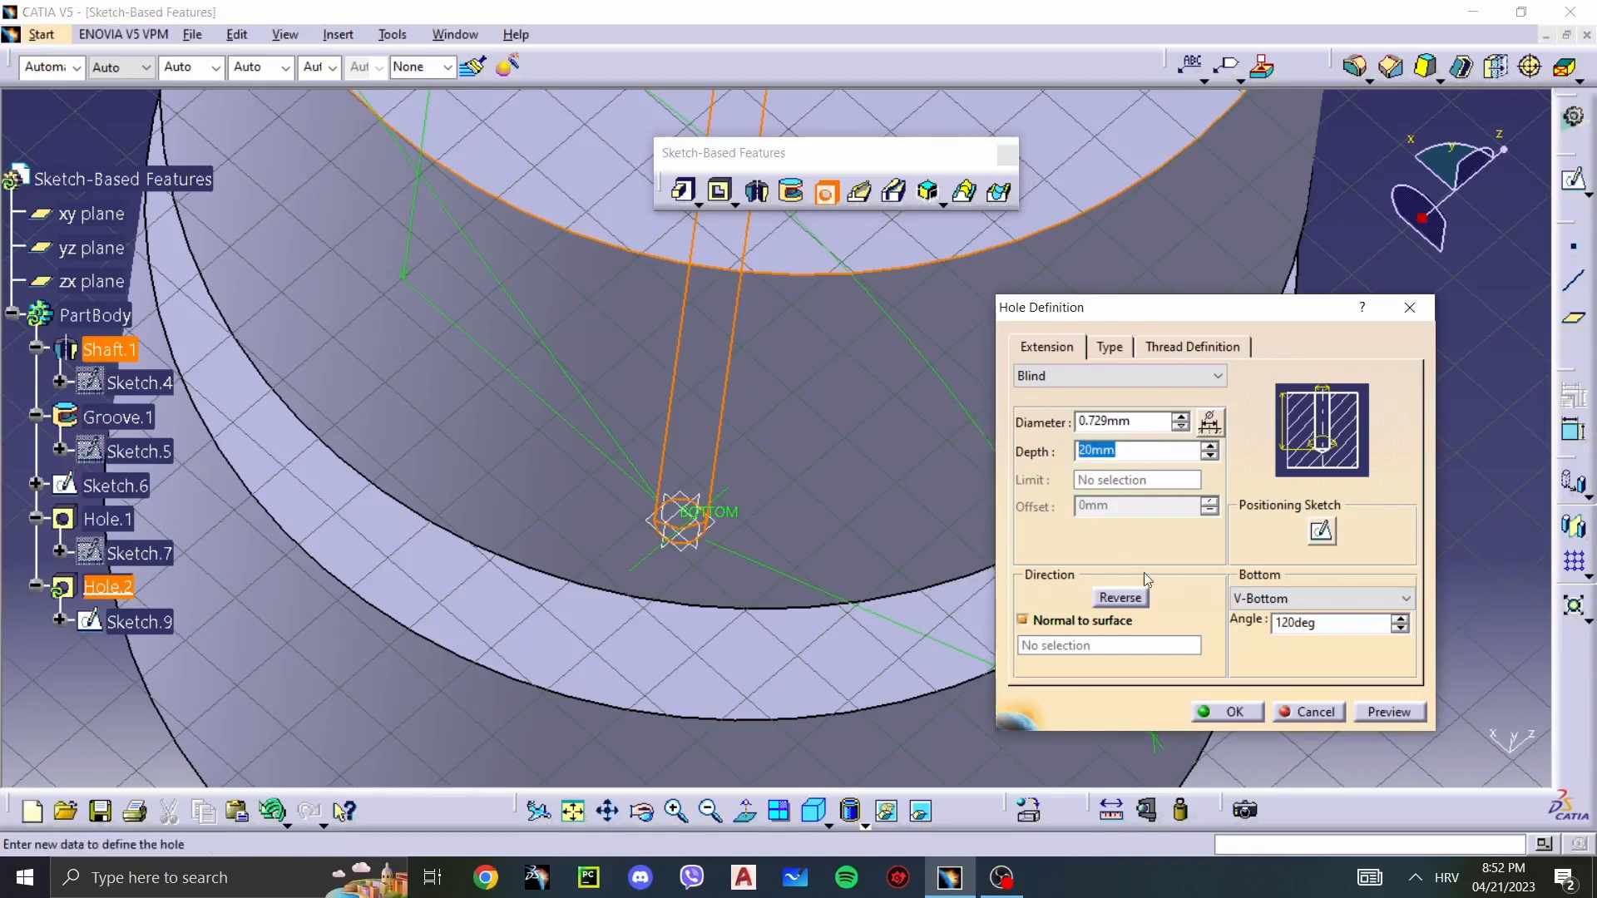
{"action": "type", "text": "5"}
{"action": "left_click_drag", "start_coordinate": [1154, 424], "coordinate": [1008, 438]}
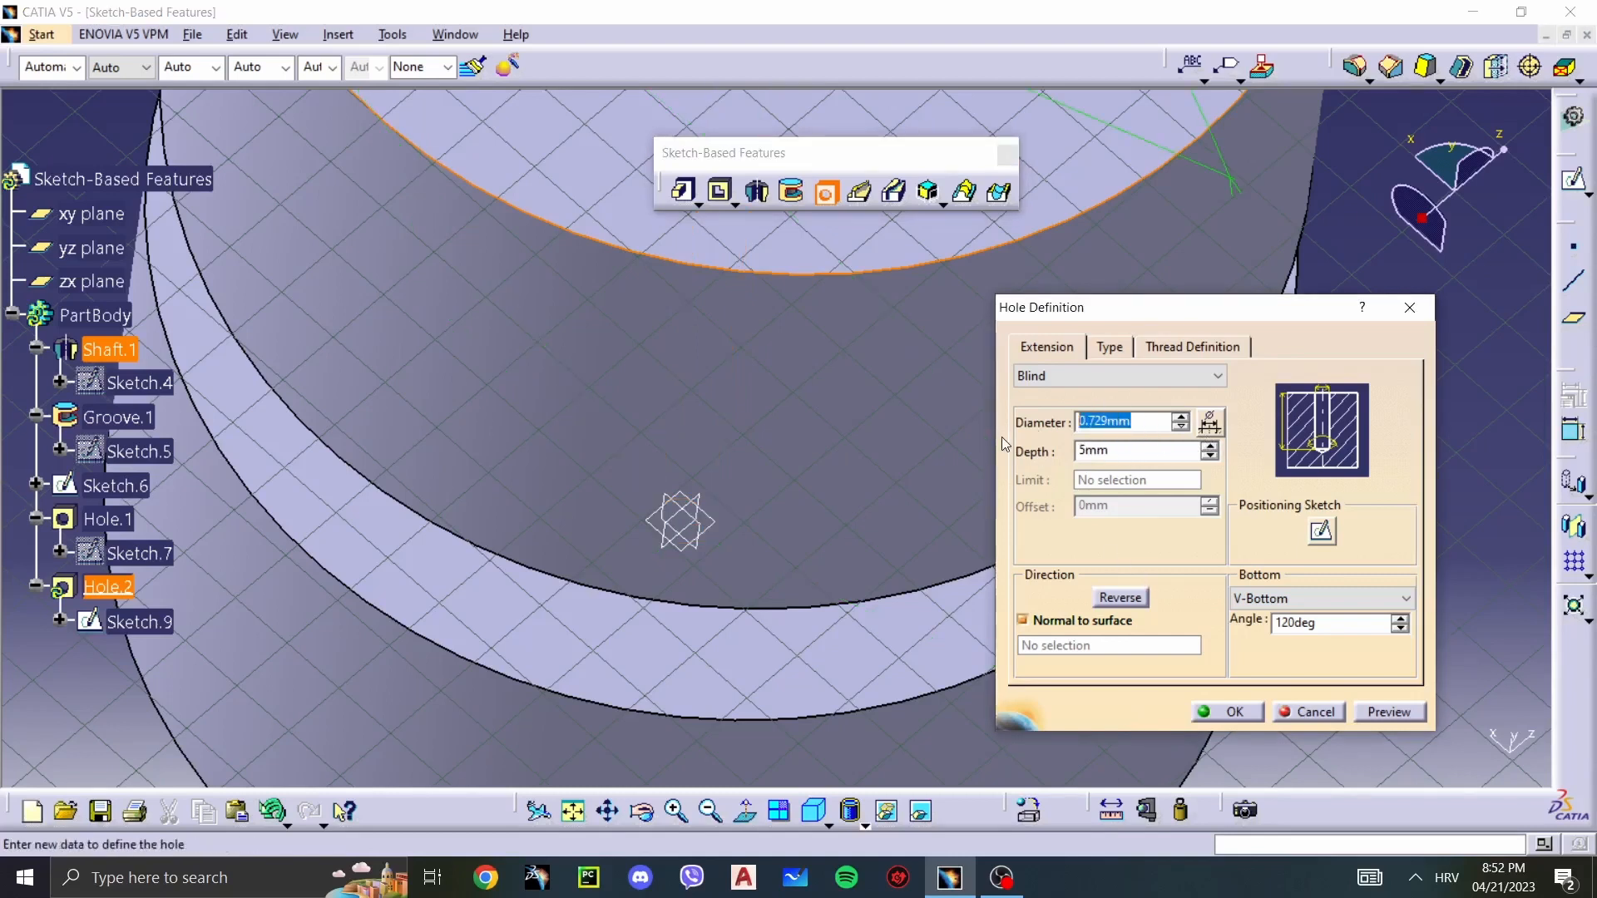
{"action": "type", "text": "2"}
{"action": "key", "text": "Return"}
{"action": "middle_click_drag", "start_coordinate": [1019, 444], "coordinate": [838, 356]}
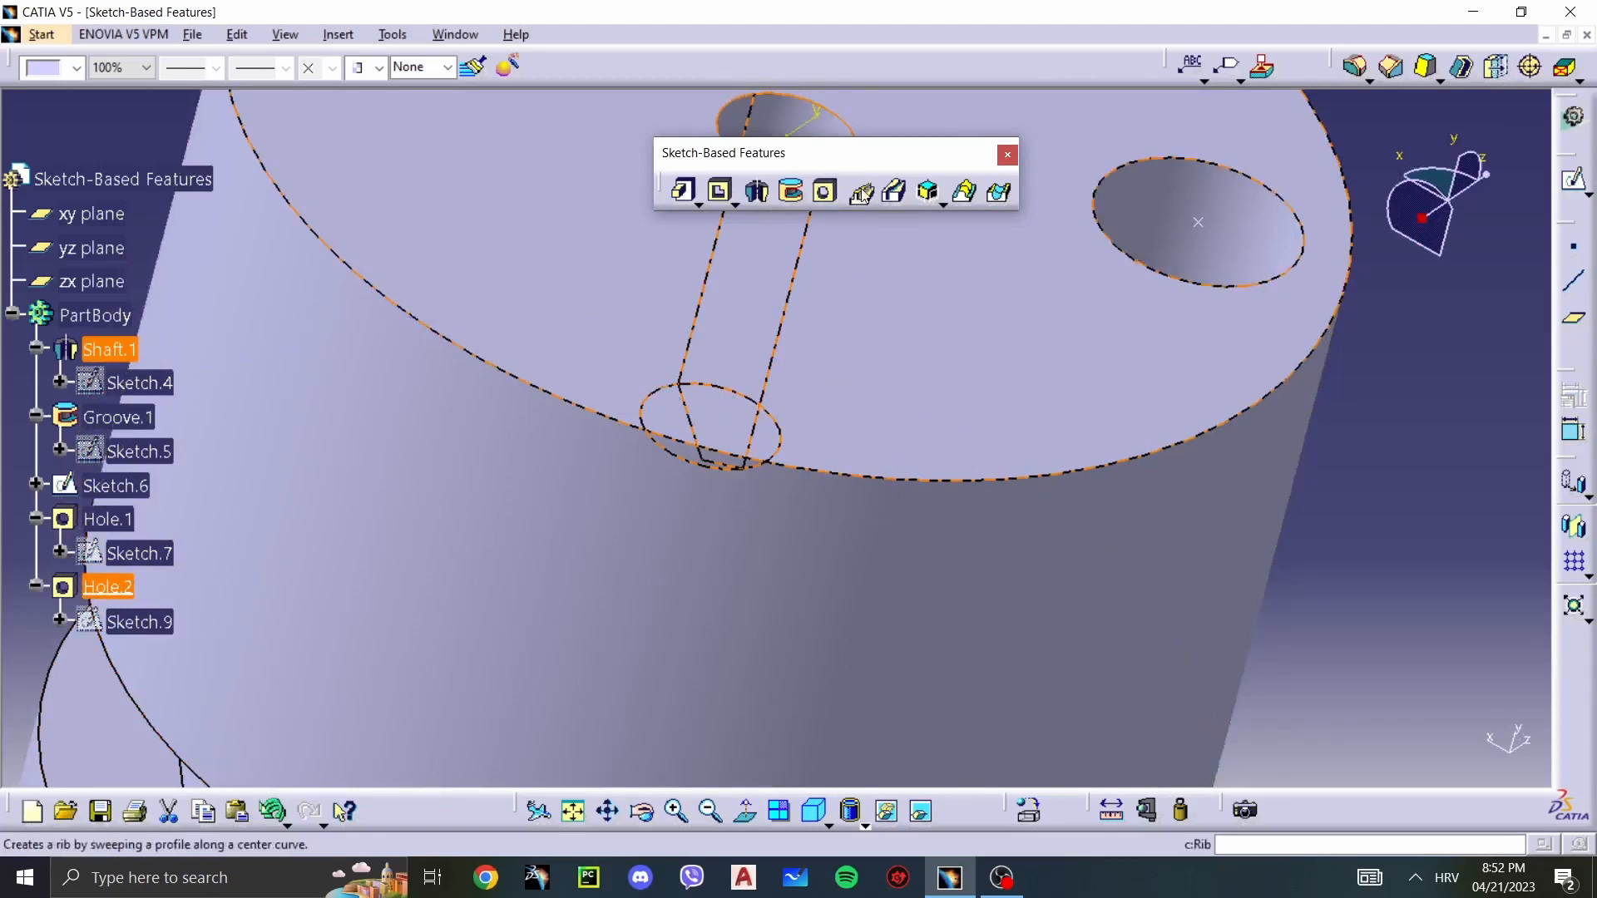
Step: Select the whole grooved cylinder with its holes and sketches and delete it to clear the part
{"action": "middle_click_drag", "start_coordinate": [1403, 481], "coordinate": [1233, 442]}
{"action": "middle_click_drag", "start_coordinate": [1133, 503], "coordinate": [1048, 624]}
{"action": "mouse_move", "coordinate": [1162, 755]}
{"action": "left_mouse_down"}
{"action": "mouse_move", "coordinate": [491, 296]}
{"action": "mouse_move", "coordinate": [457, 232]}
{"action": "left_mouse_up"}
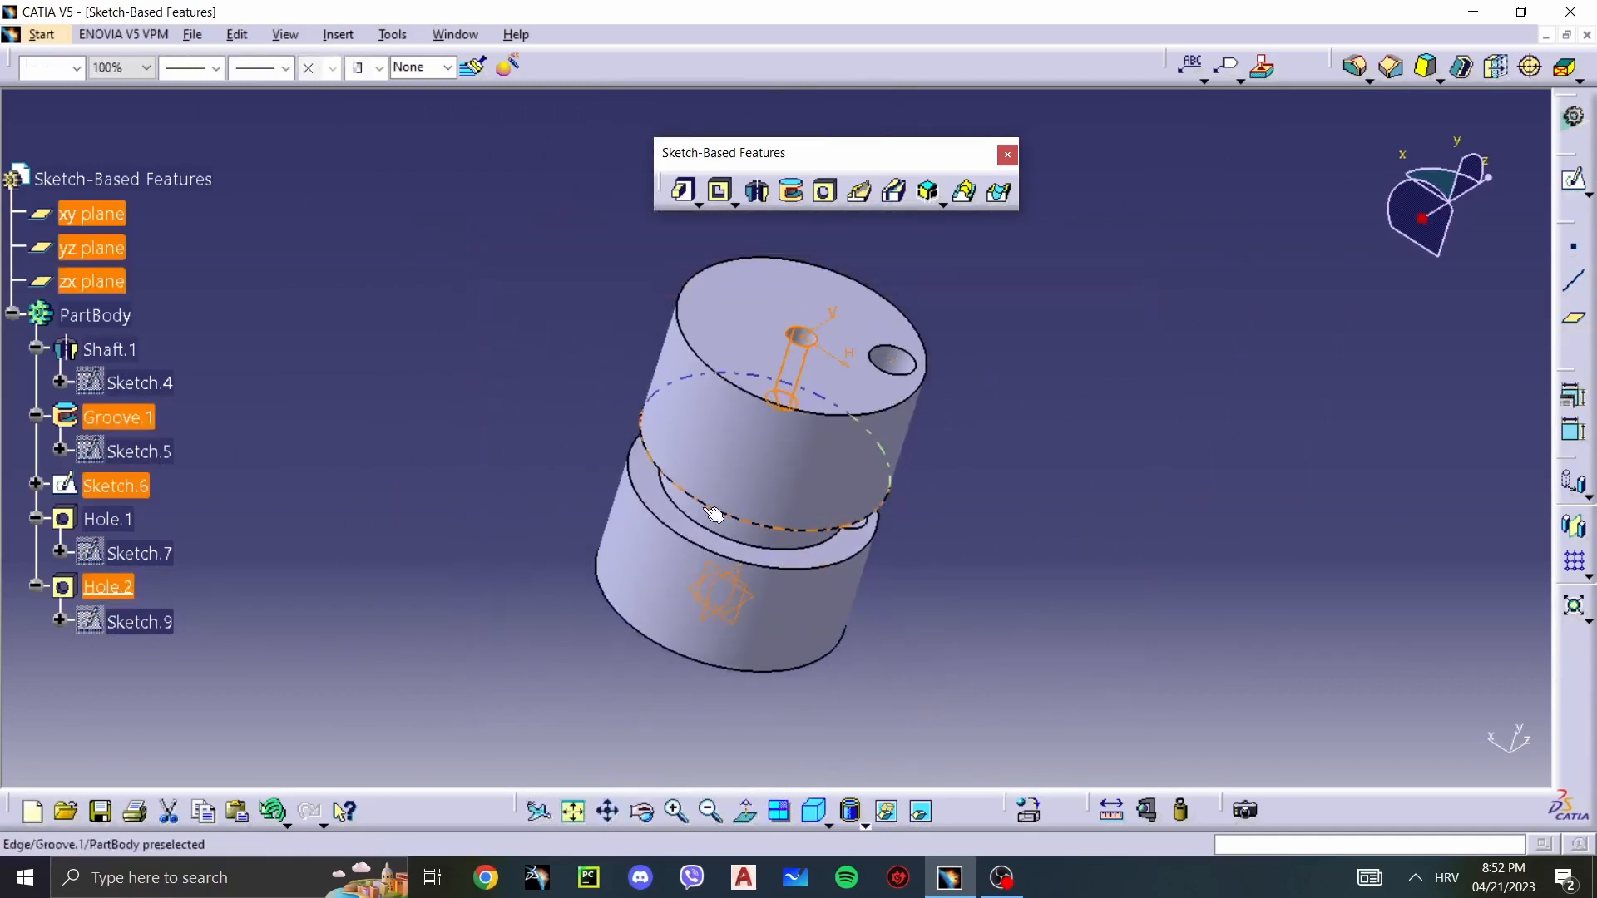
{"action": "key", "text": "Delete"}
{"action": "left_click", "coordinate": [1414, 752]}
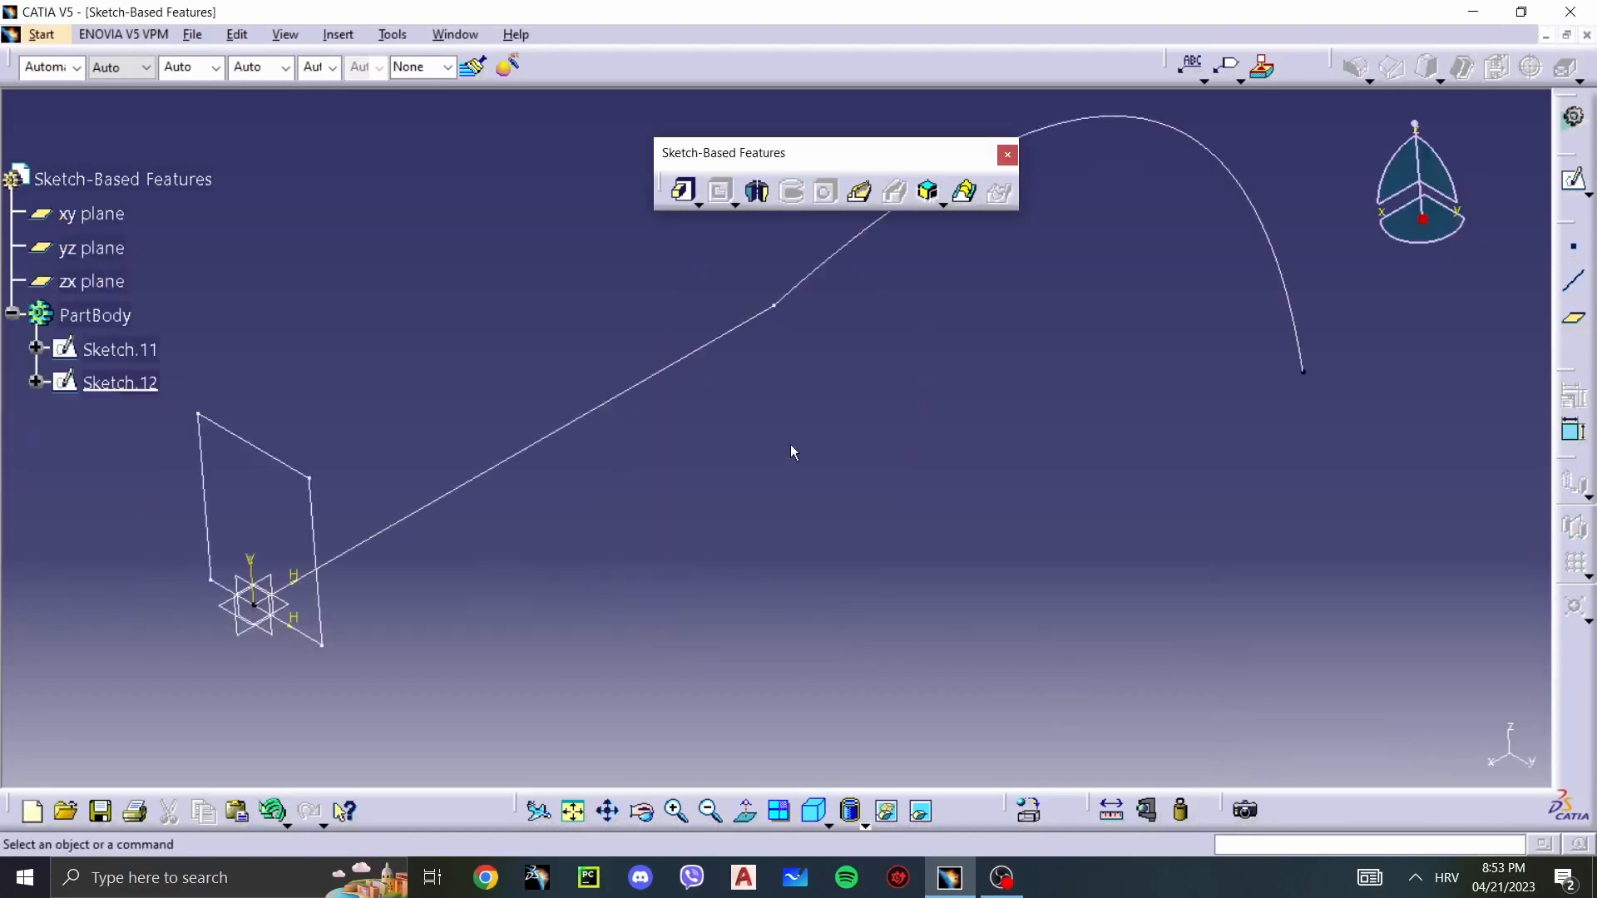
Step: Create a Rib sweeping the rectangular profile sketch along the line-and-arc center curve with Keep angle profile control
{"action": "left_click", "coordinate": [836, 255]}
{"action": "left_click", "coordinate": [960, 426]}
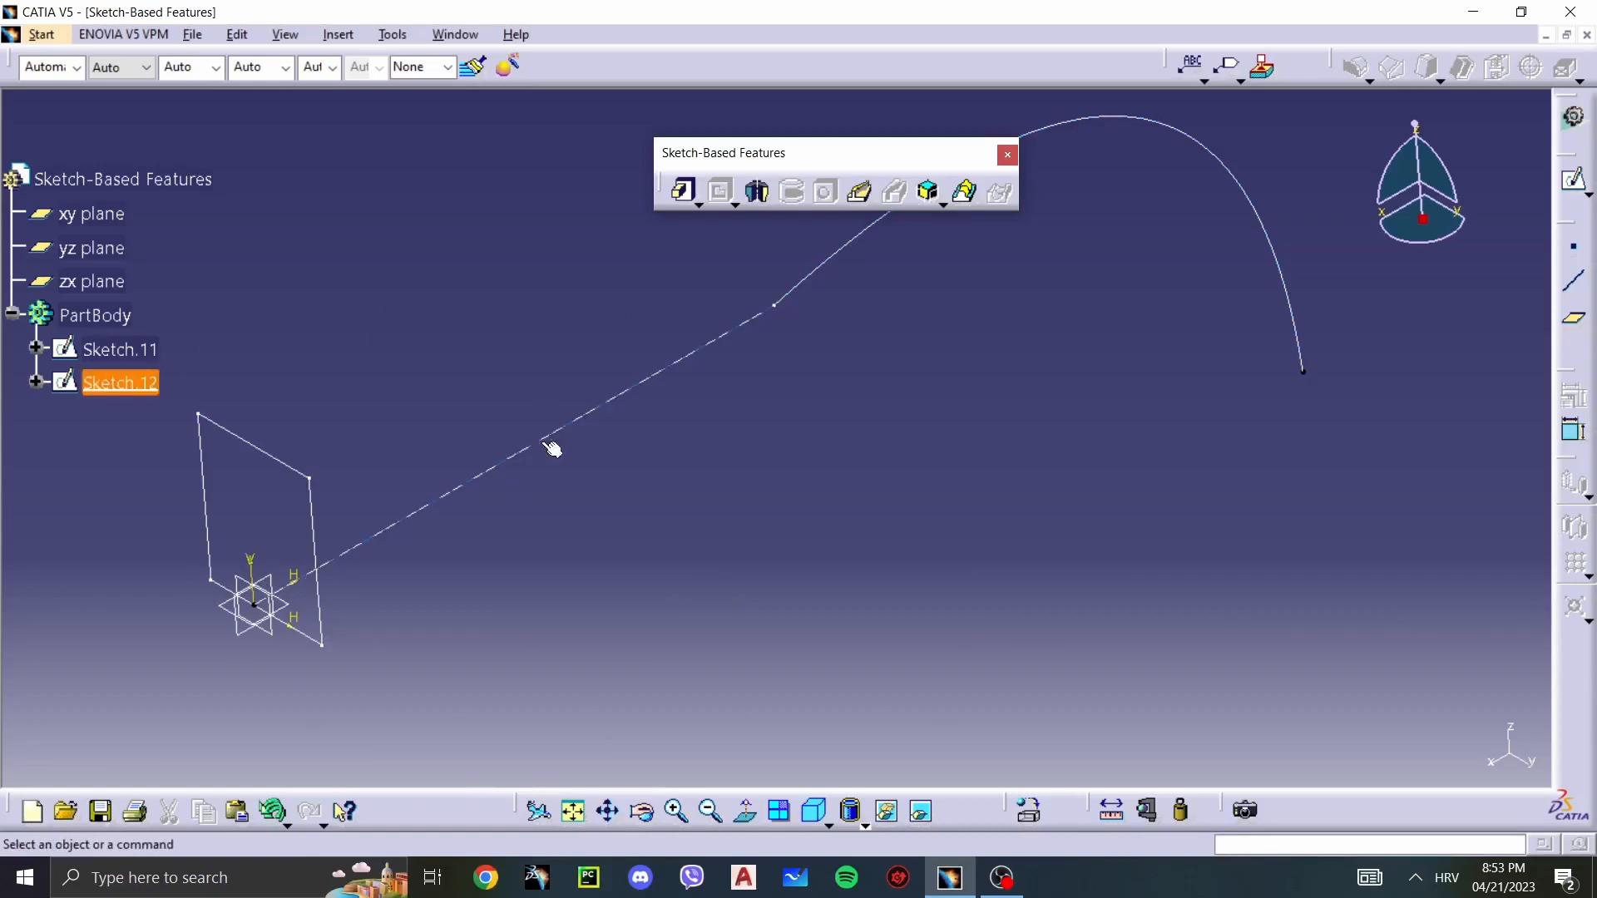
{"action": "middle_click_drag", "start_coordinate": [707, 391], "coordinate": [730, 452]}
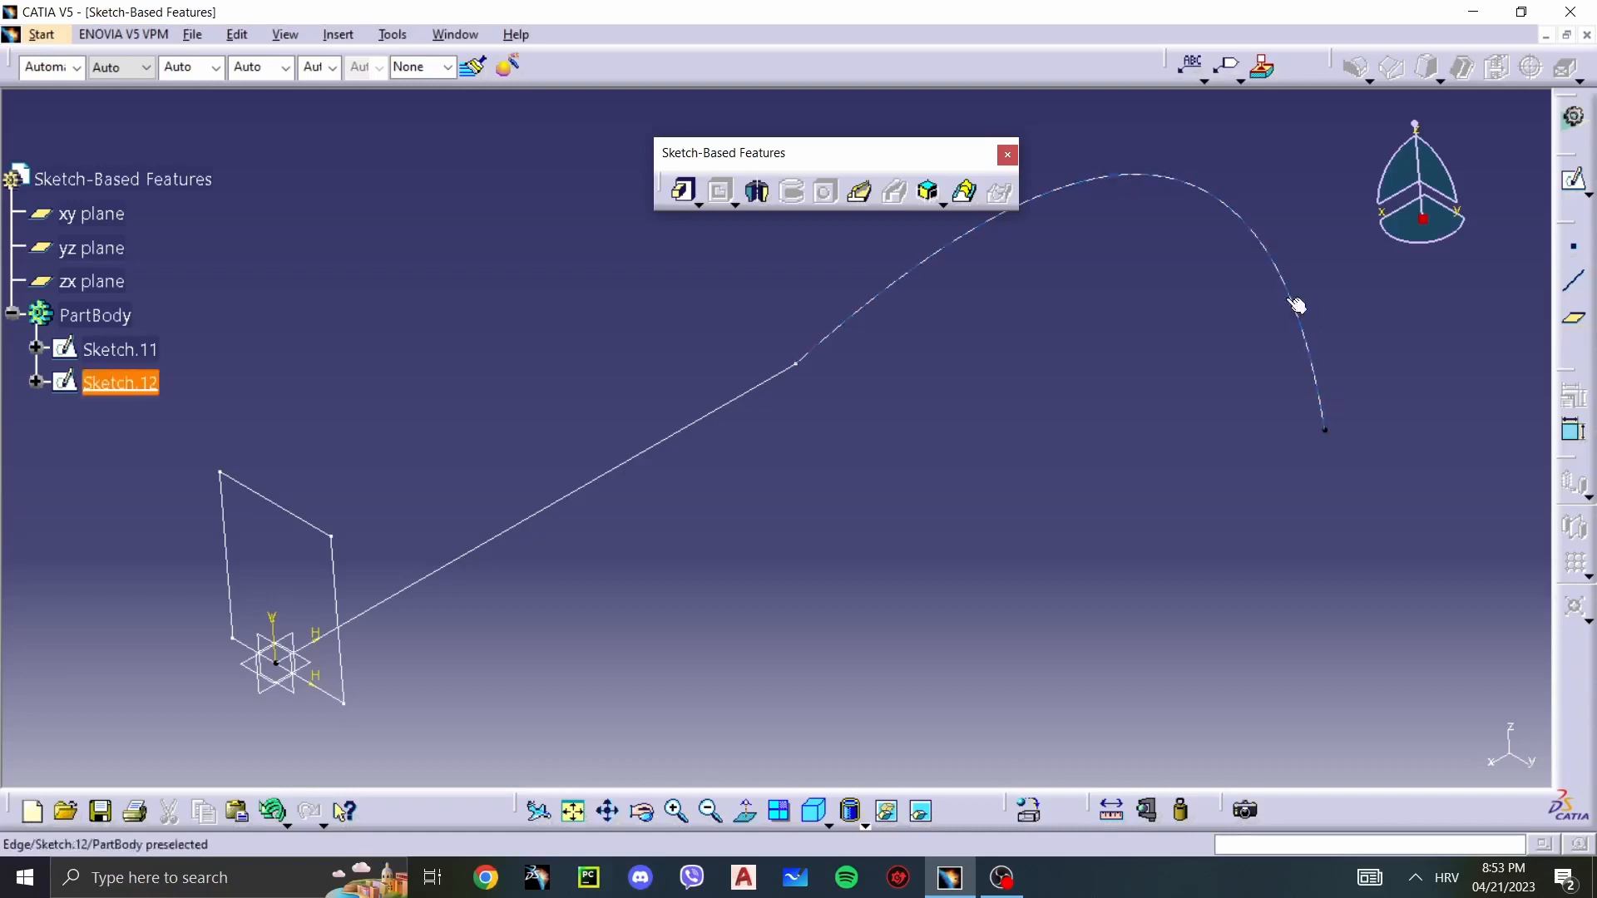
{"action": "left_click", "coordinate": [862, 197]}
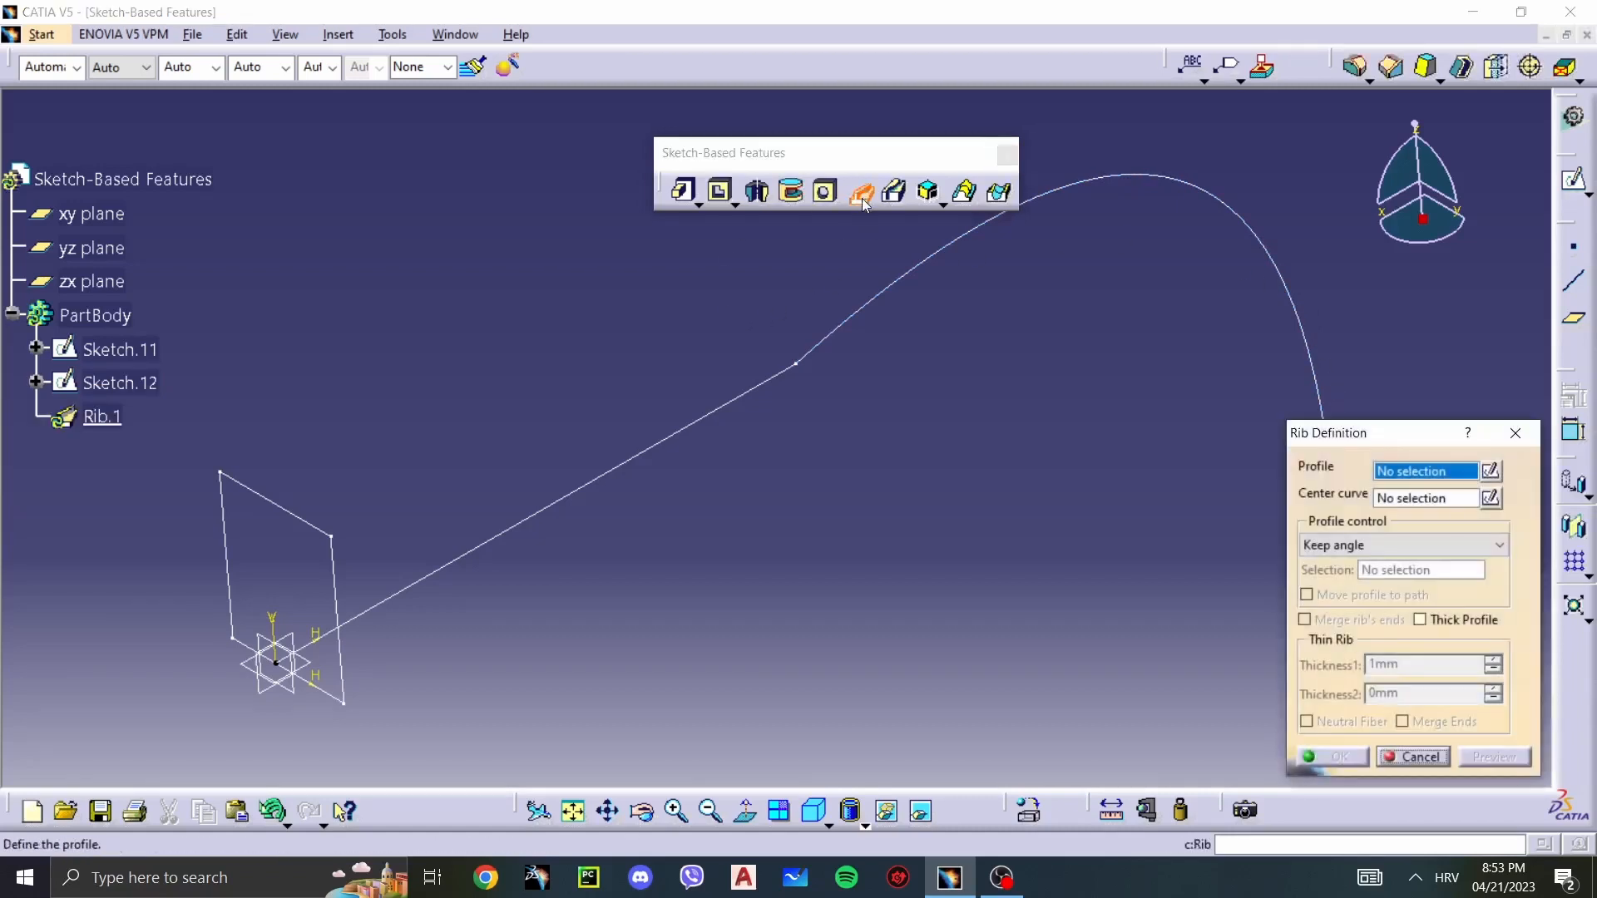
{"action": "left_click", "coordinate": [325, 569]}
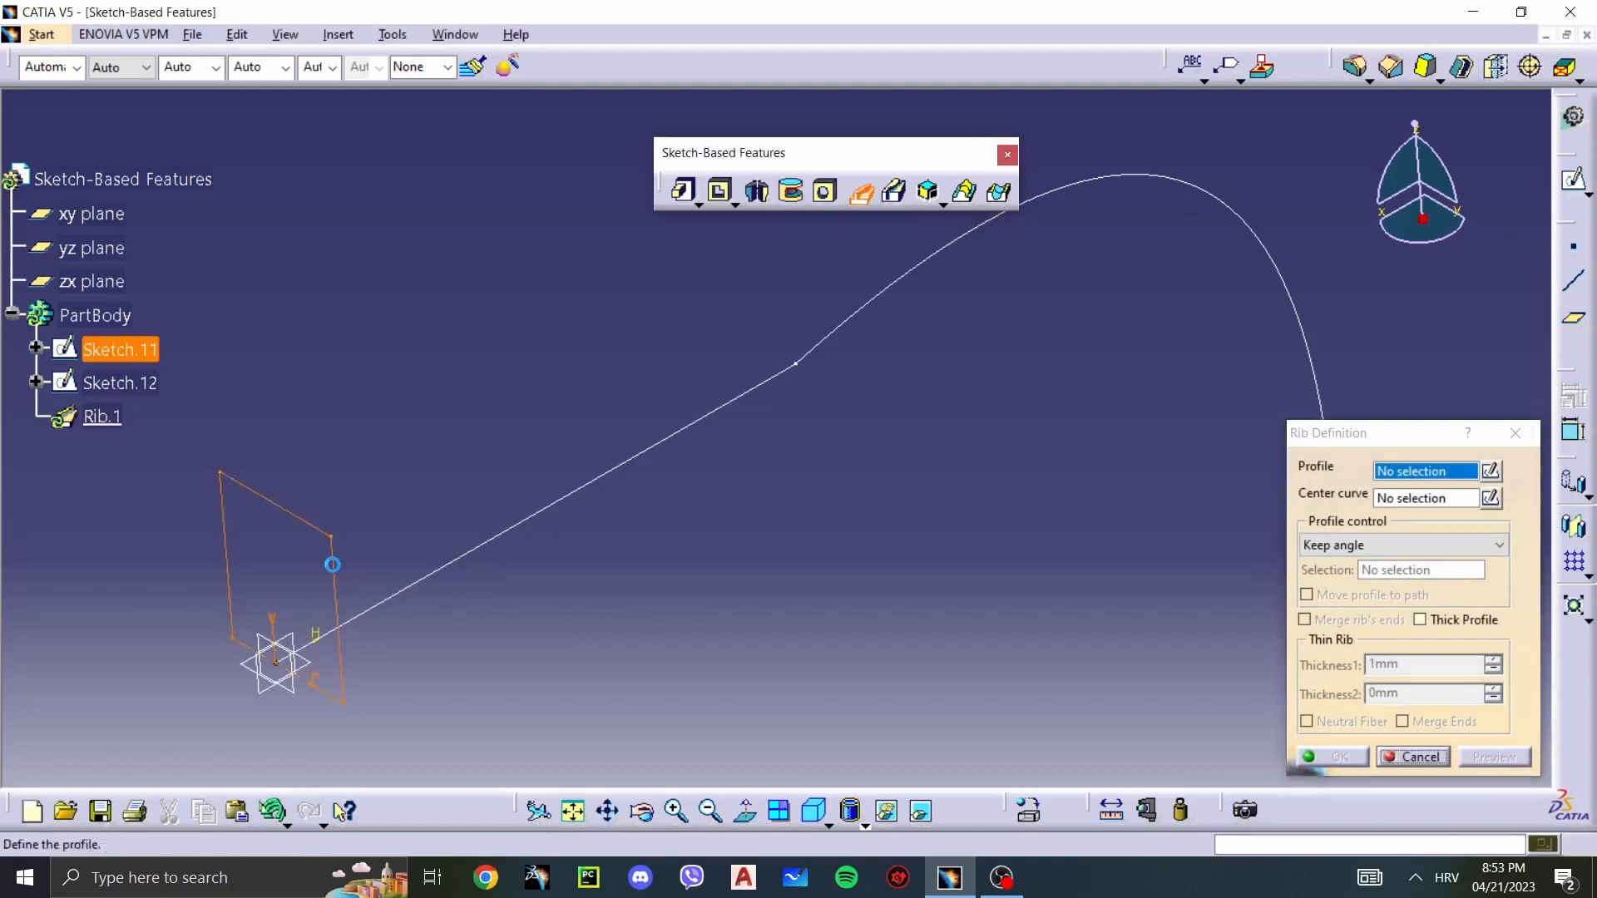
{"action": "left_click", "coordinate": [668, 449]}
{"action": "middle_click_drag", "start_coordinate": [959, 471], "coordinate": [857, 584]}
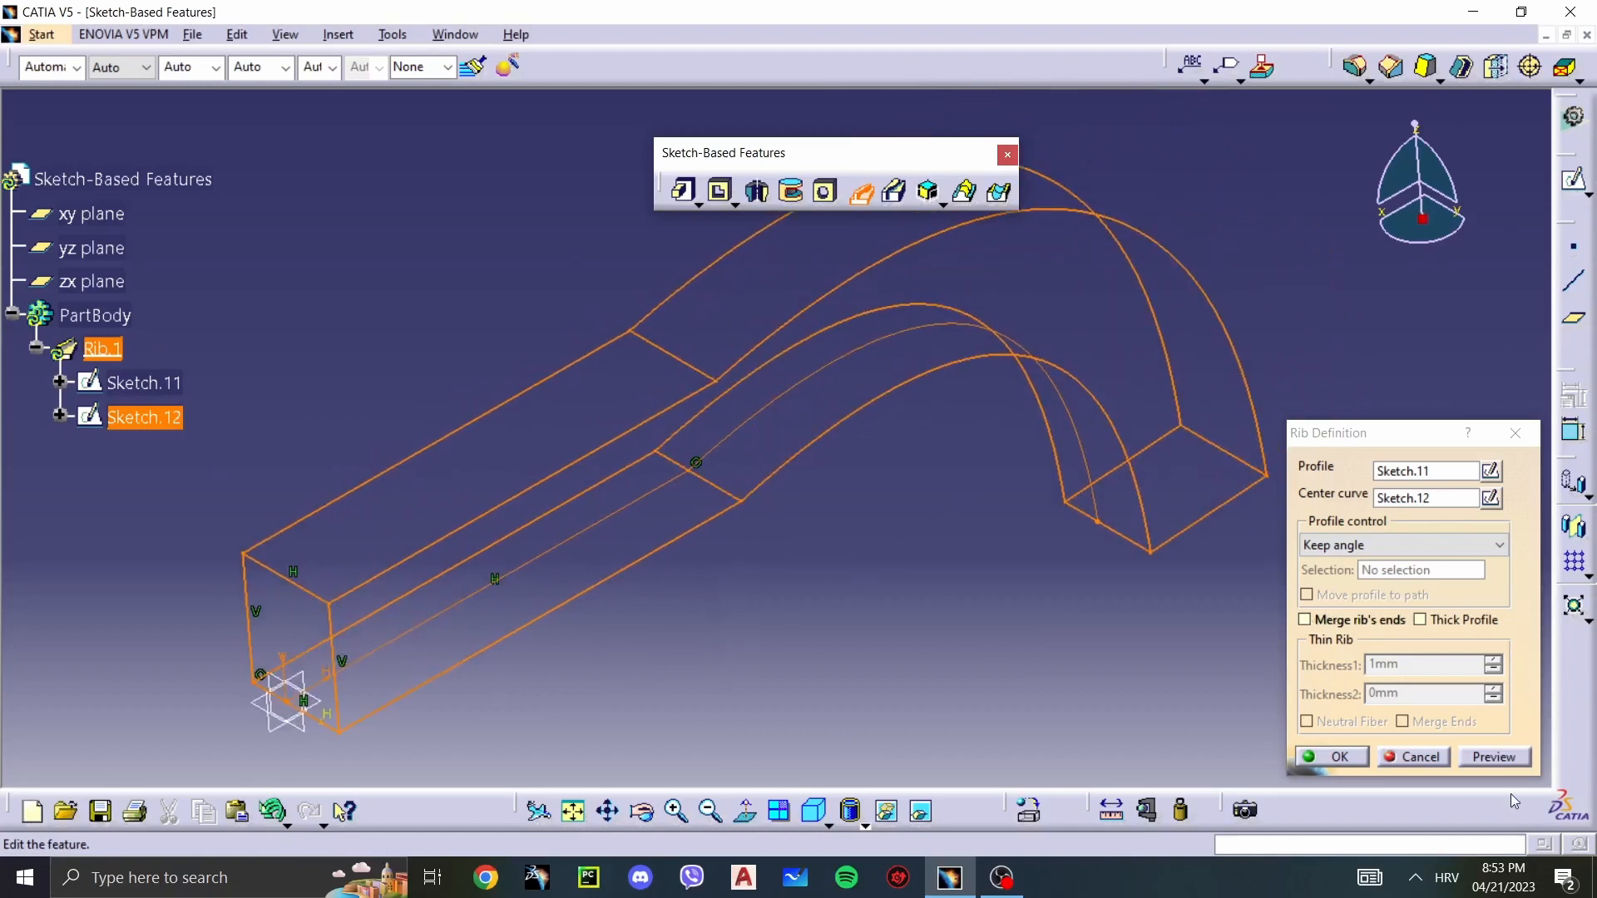
{"action": "left_click", "coordinate": [1497, 759]}
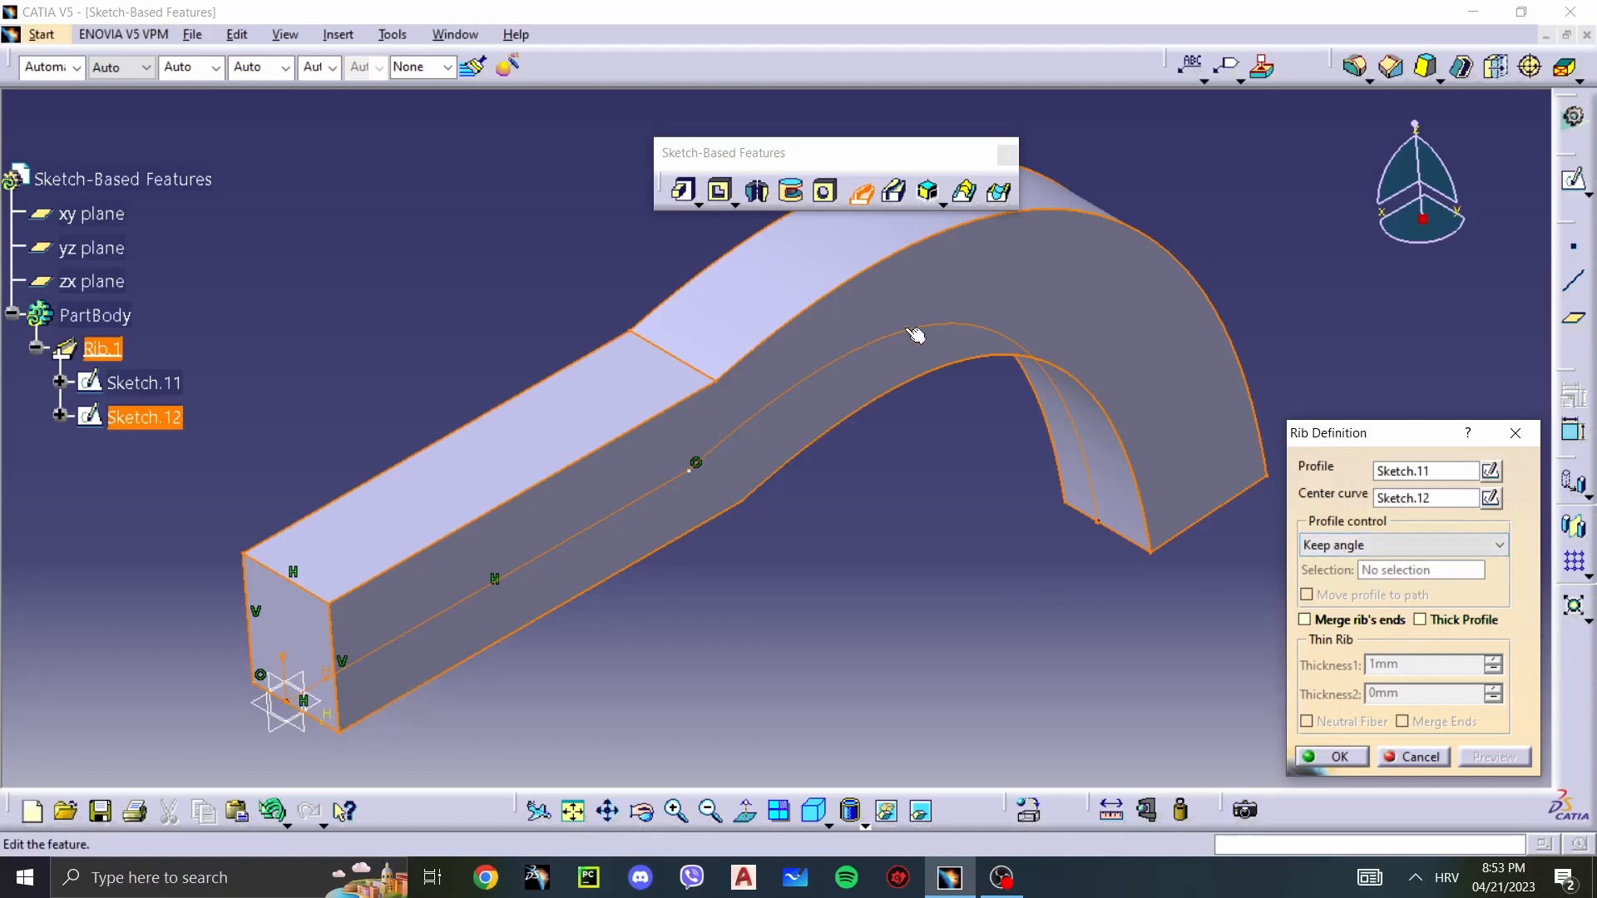
{"action": "left_click", "coordinate": [1341, 757]}
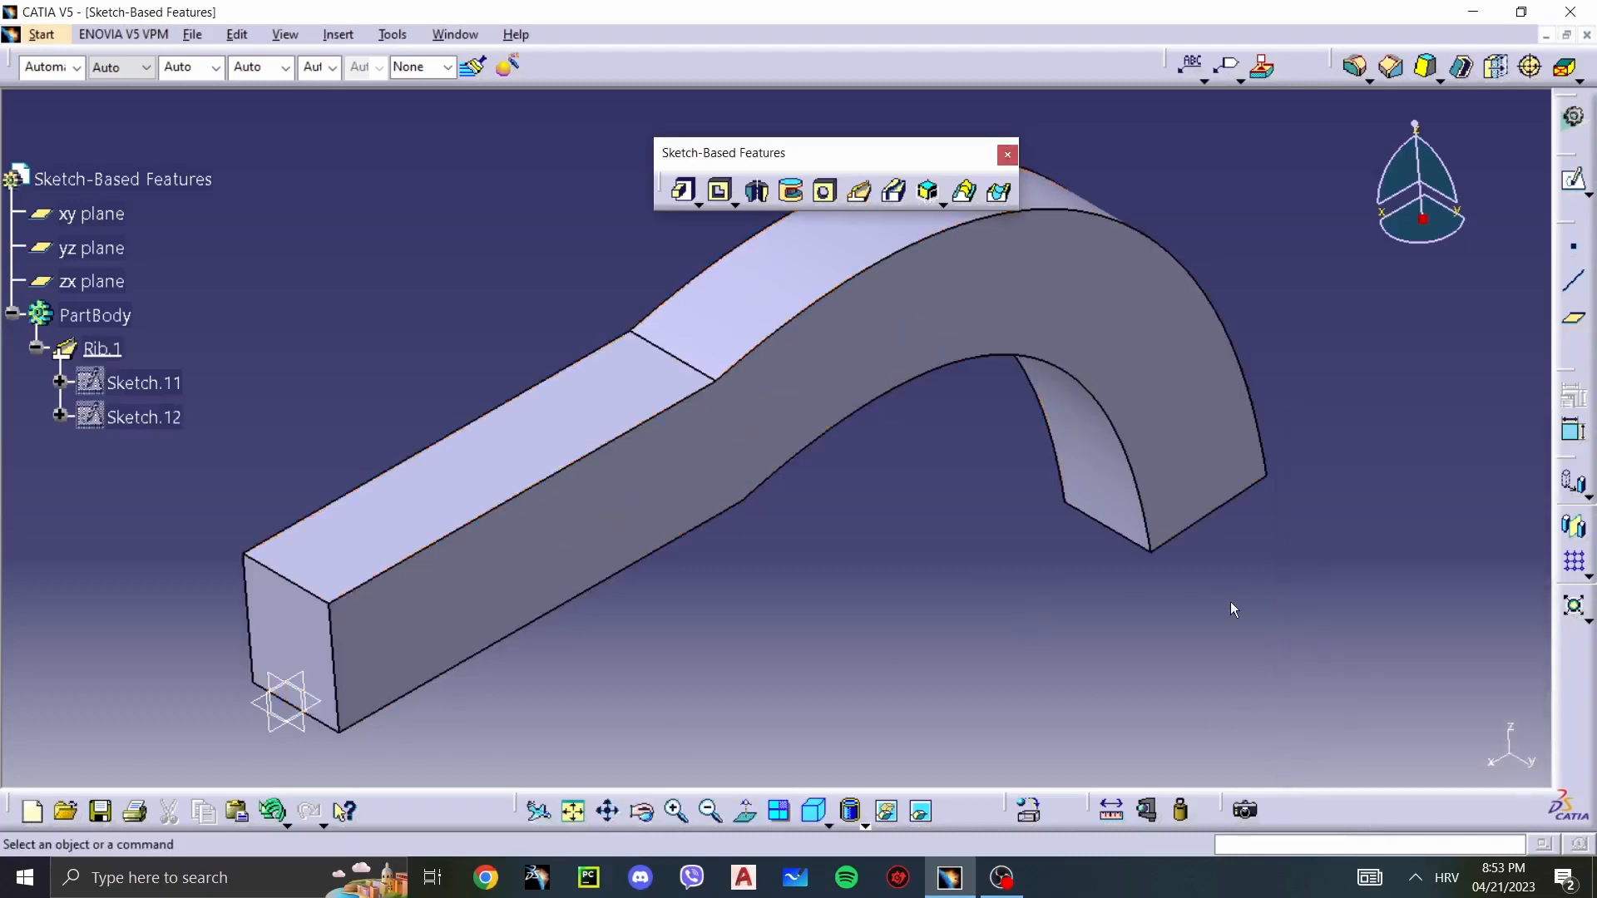
{"action": "middle_click_drag", "start_coordinate": [1230, 606], "coordinate": [777, 546]}
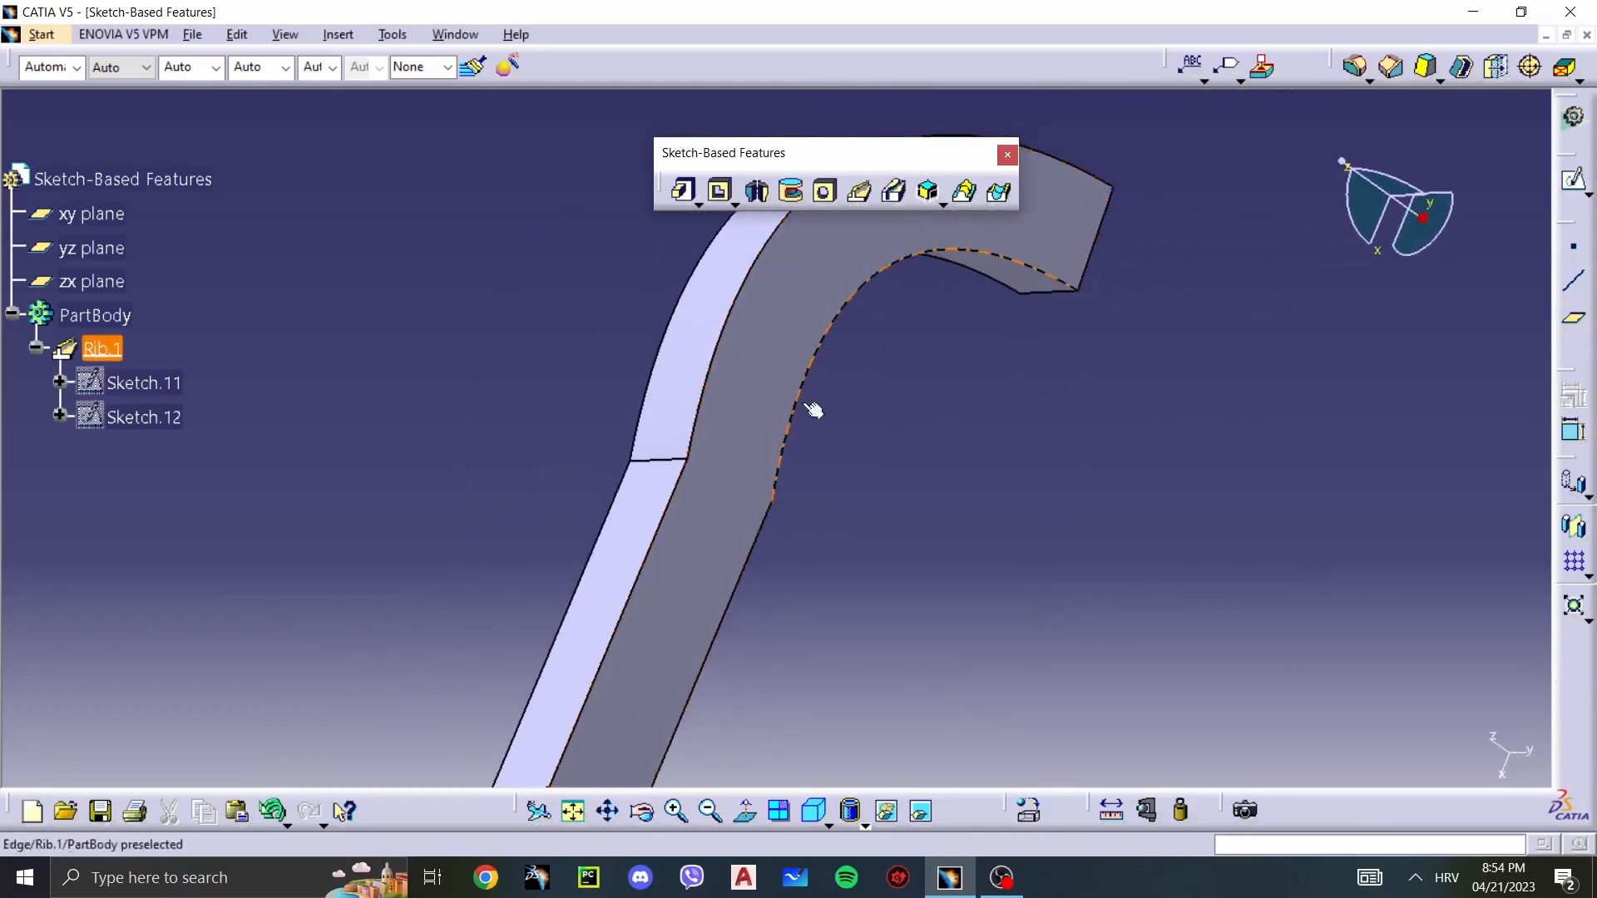
{"action": "middle_click_drag", "start_coordinate": [816, 413], "coordinate": [857, 448]}
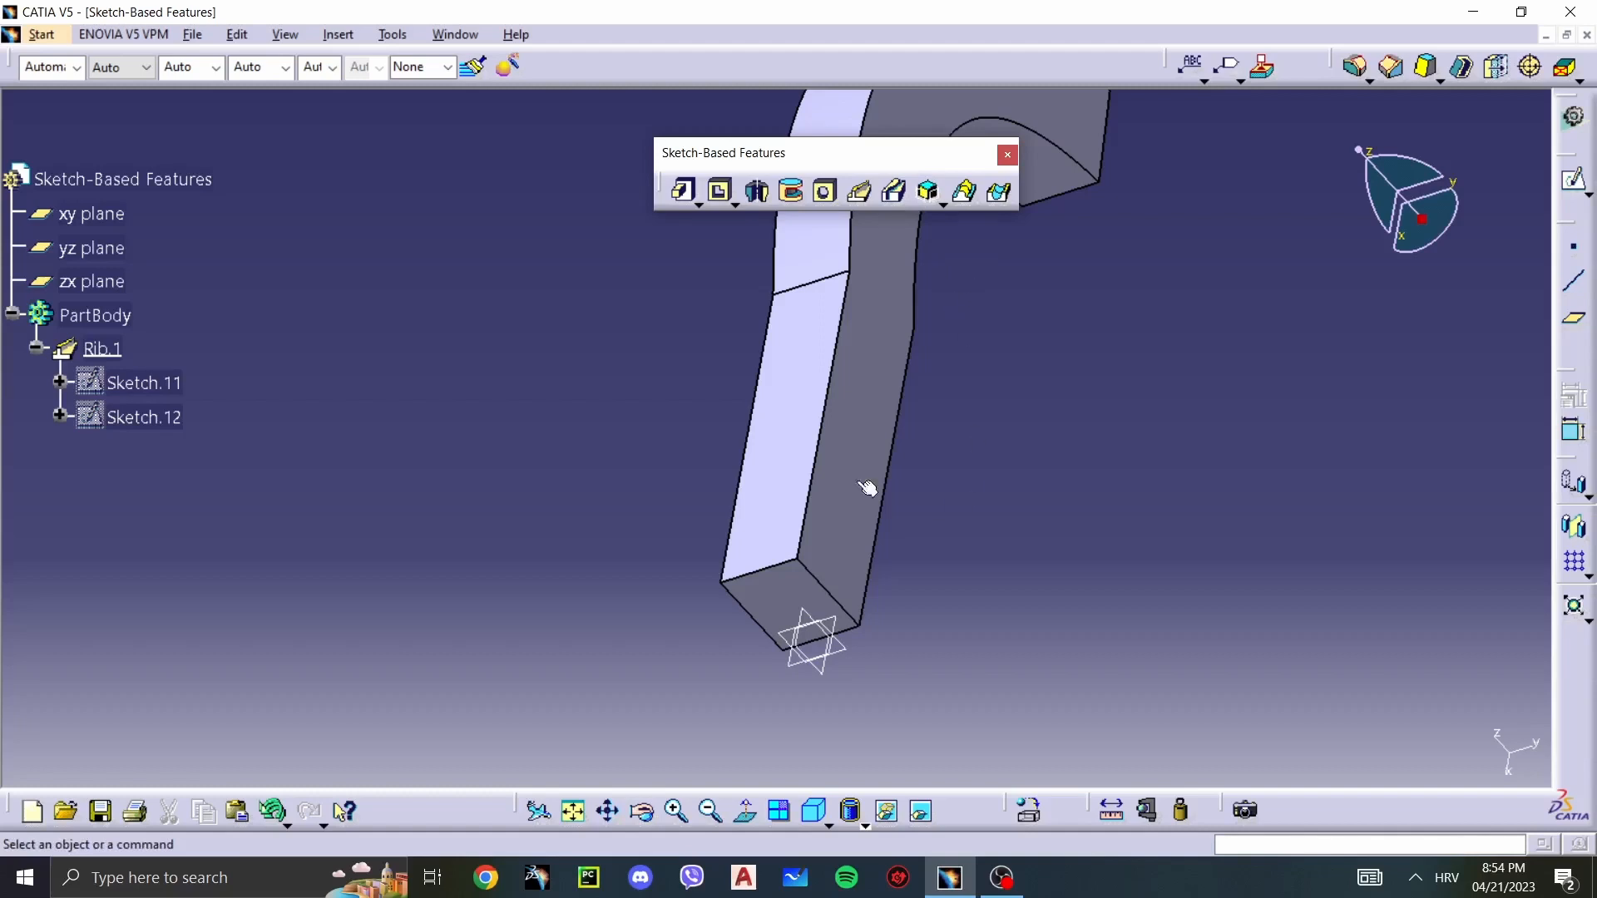
{"action": "middle_click_drag", "start_coordinate": [634, 420], "coordinate": [801, 568]}
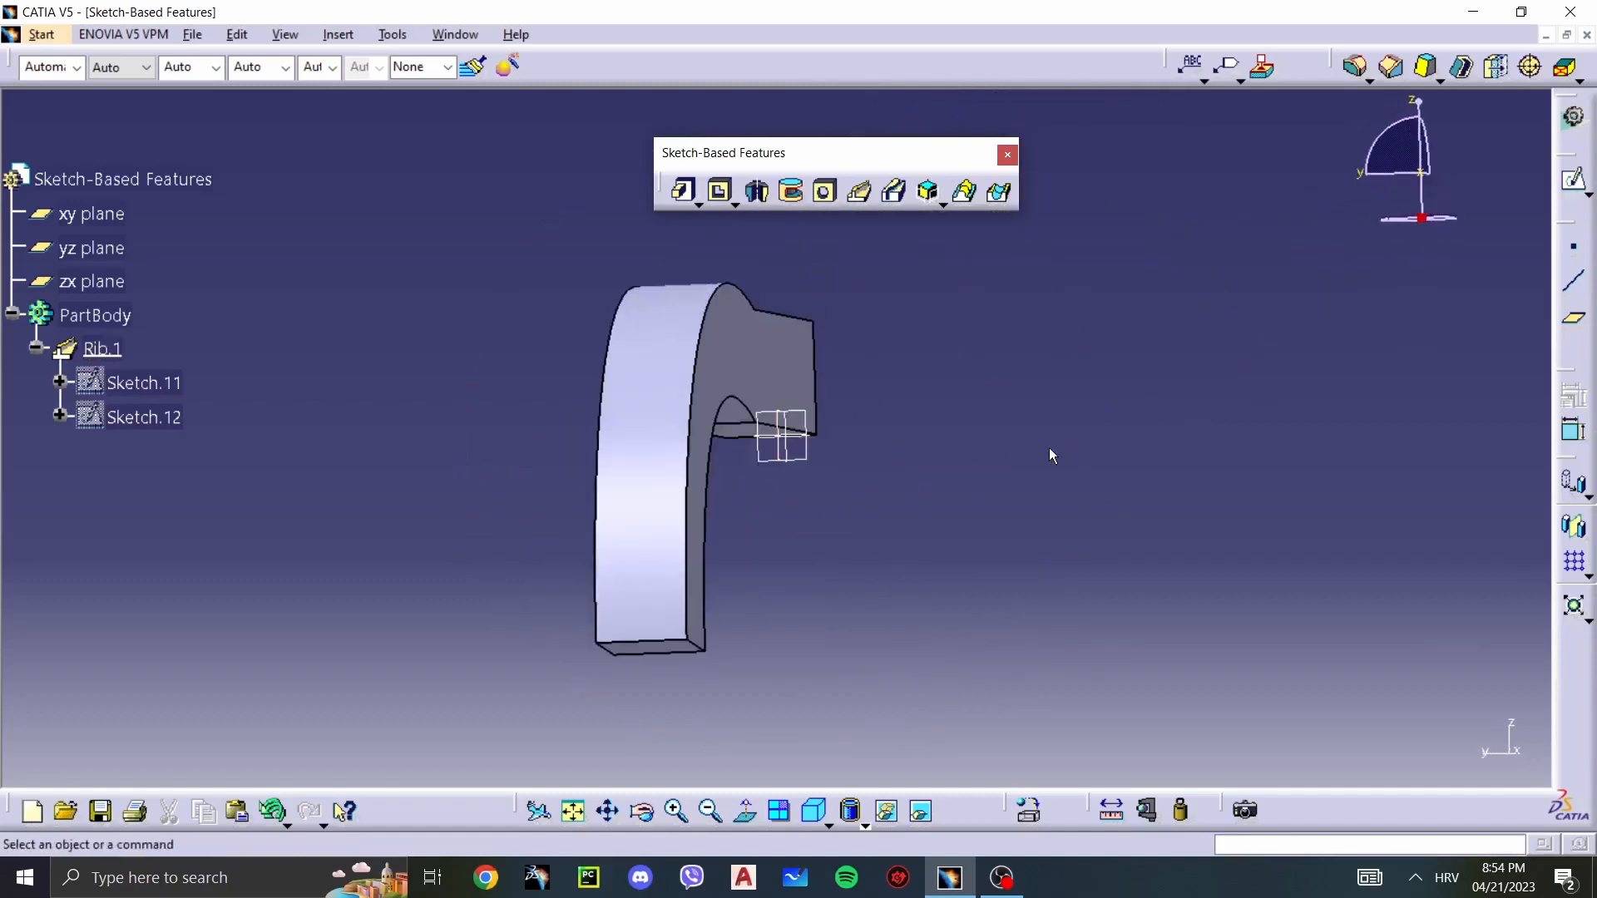
{"action": "middle_click_drag", "start_coordinate": [1050, 456], "coordinate": [791, 491]}
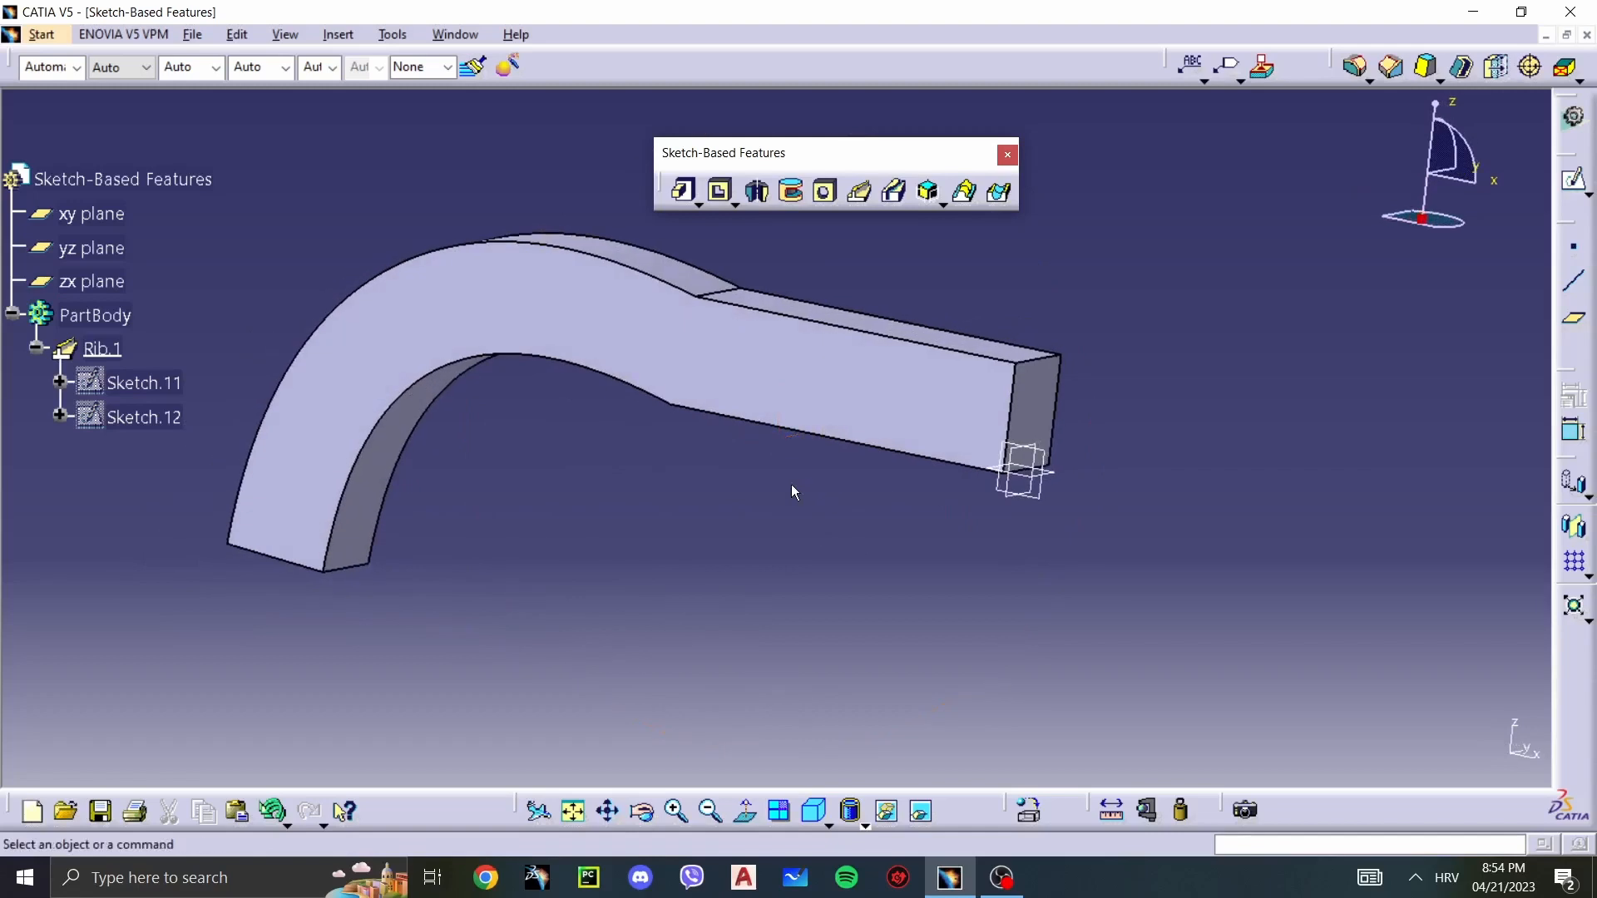